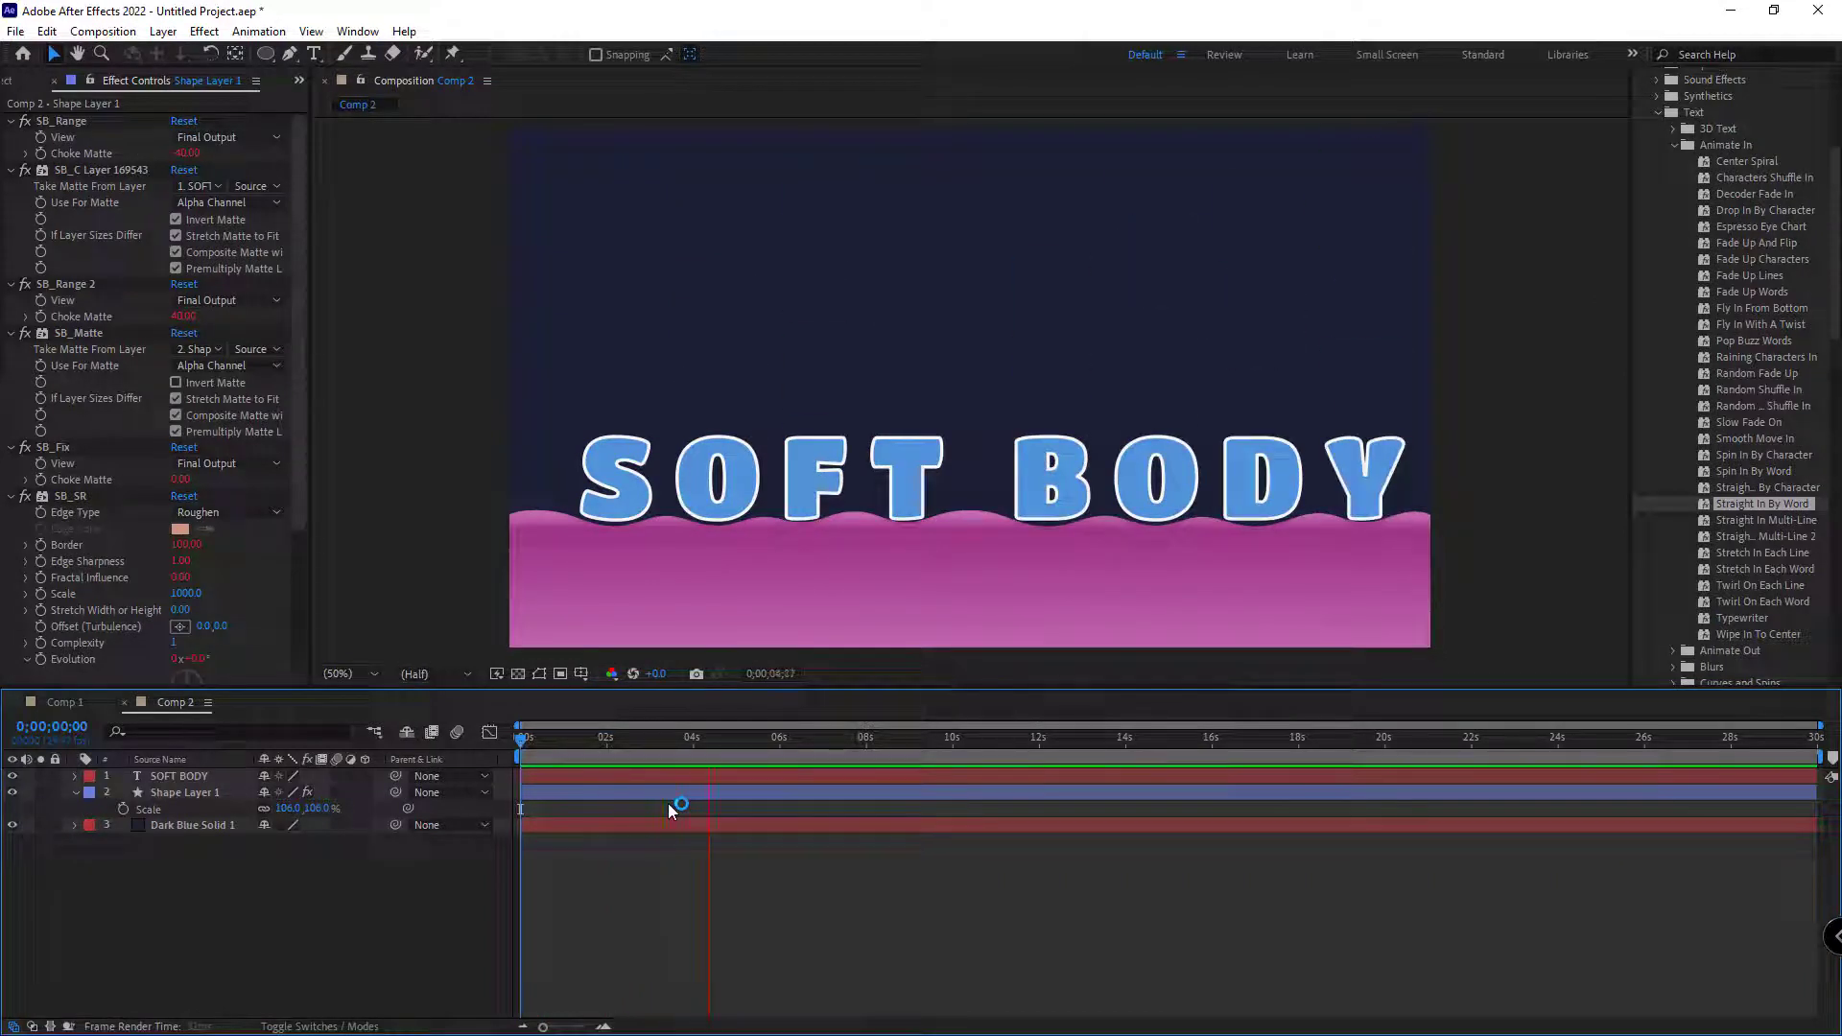
Step: Stop the SOFT BODY preview in Comp 2, scrub back, and switch to Comp 1's blue spheres
key(space)
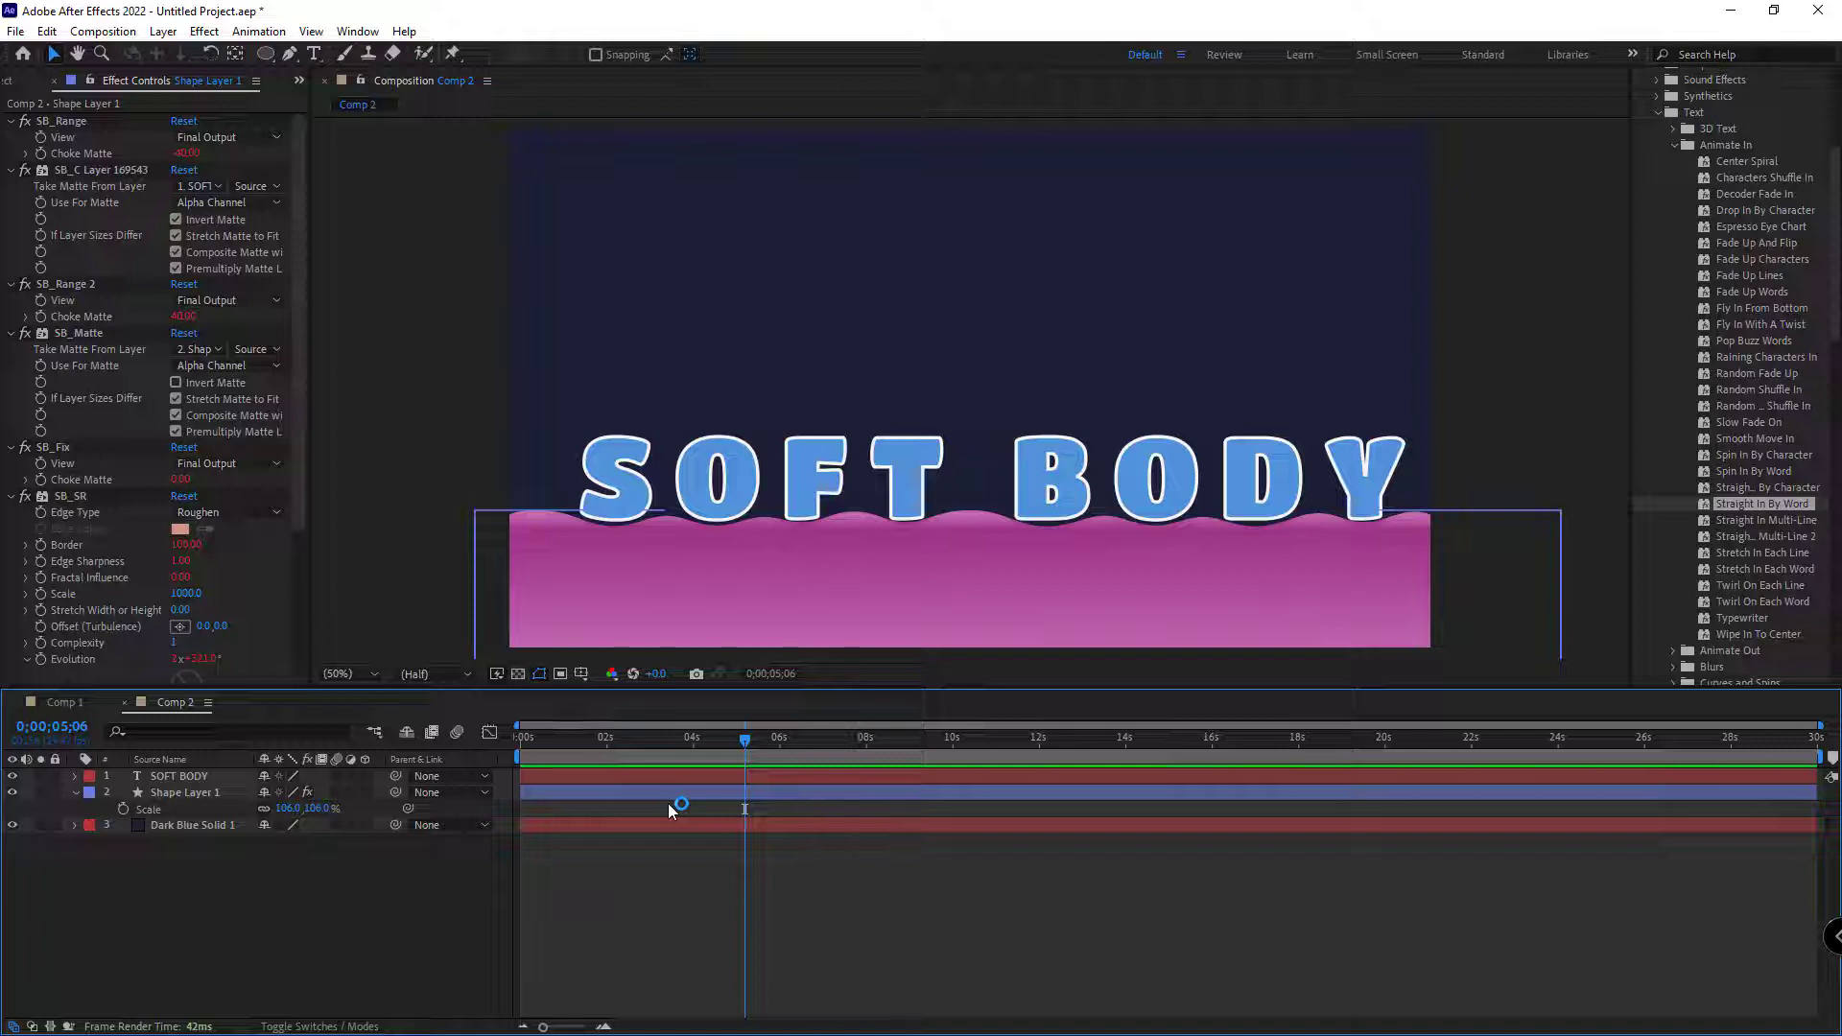
mouse_move(651, 737)
mouse_down()
mouse_move(534, 739)
mouse_move(642, 737)
mouse_up()
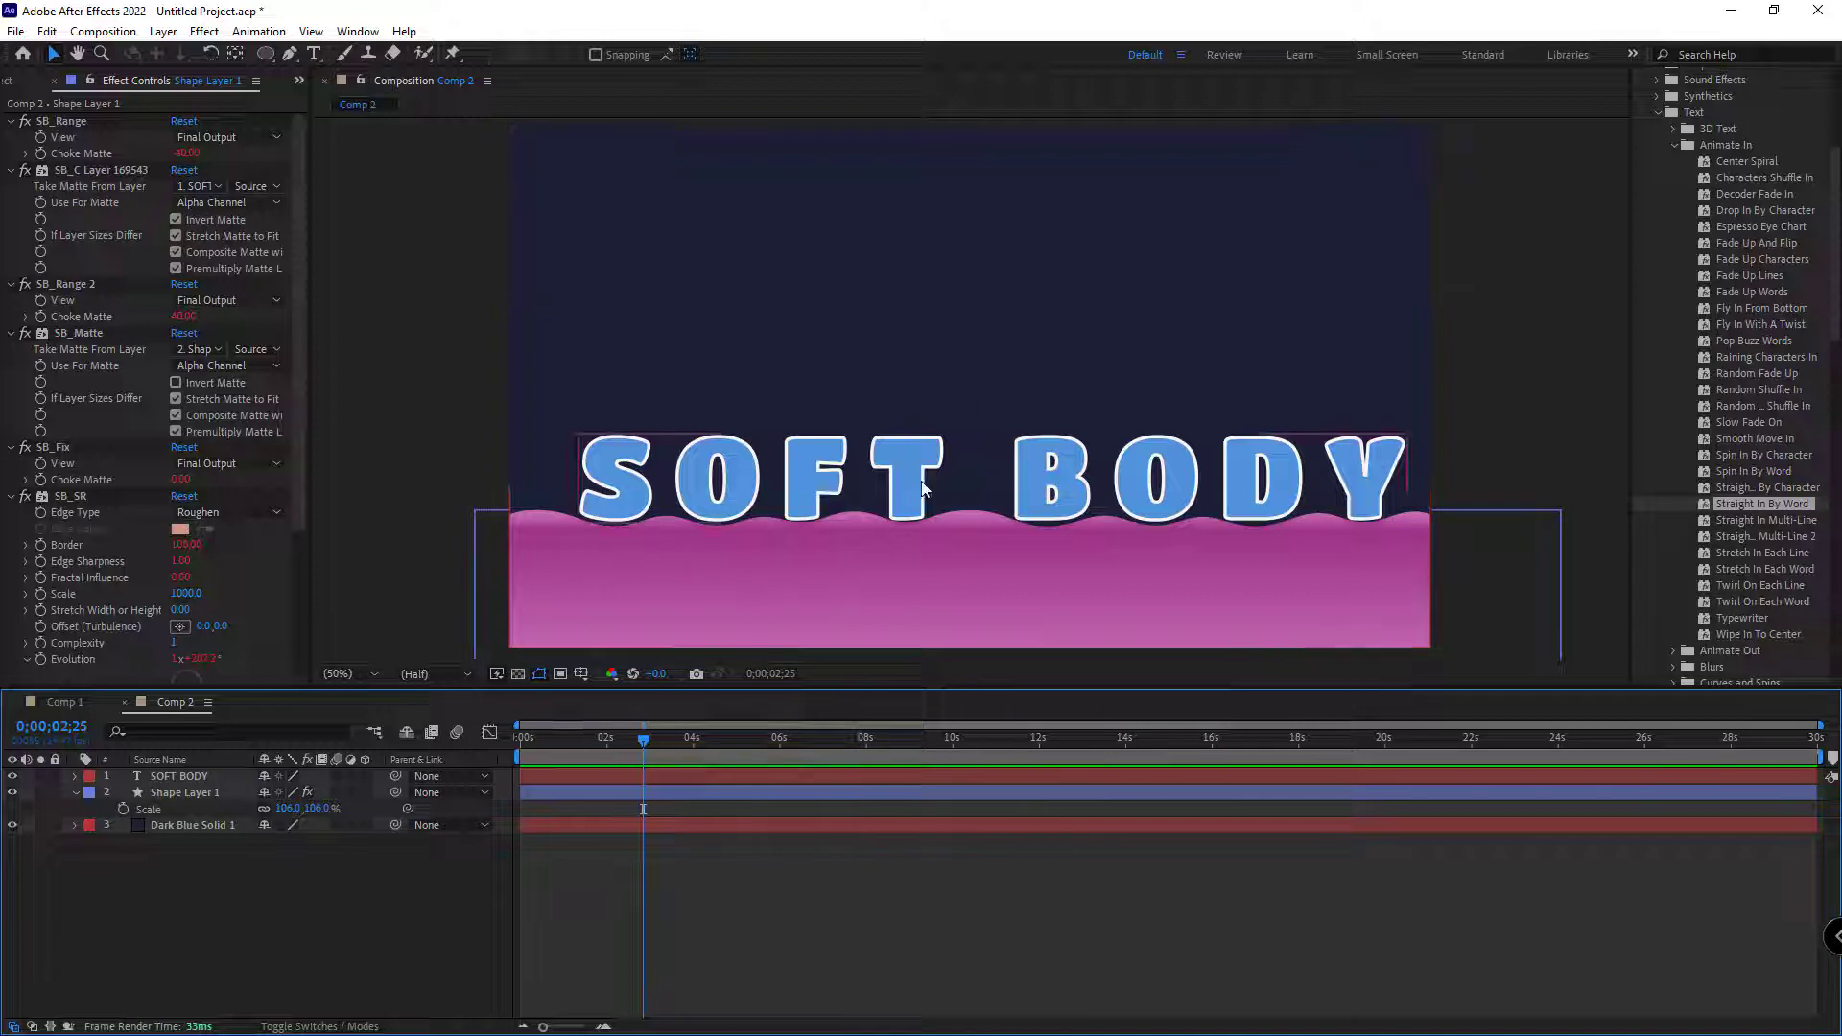
click(58, 702)
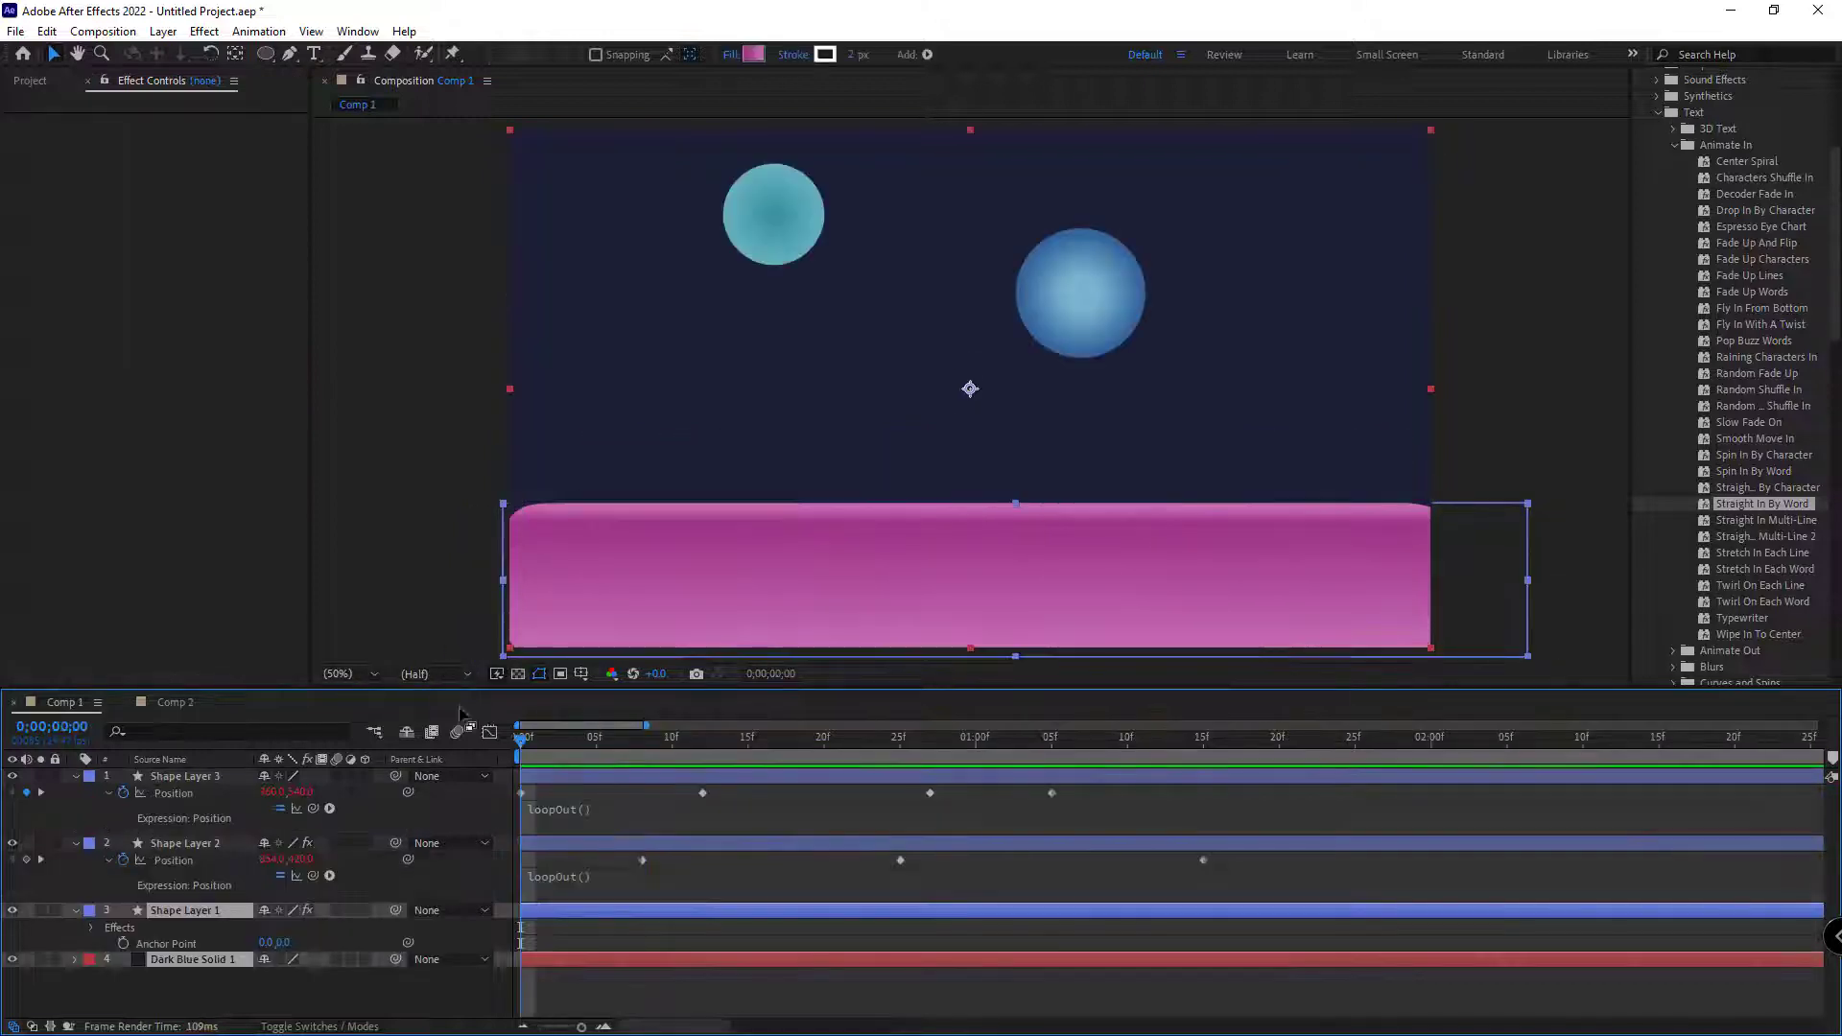
key(space)
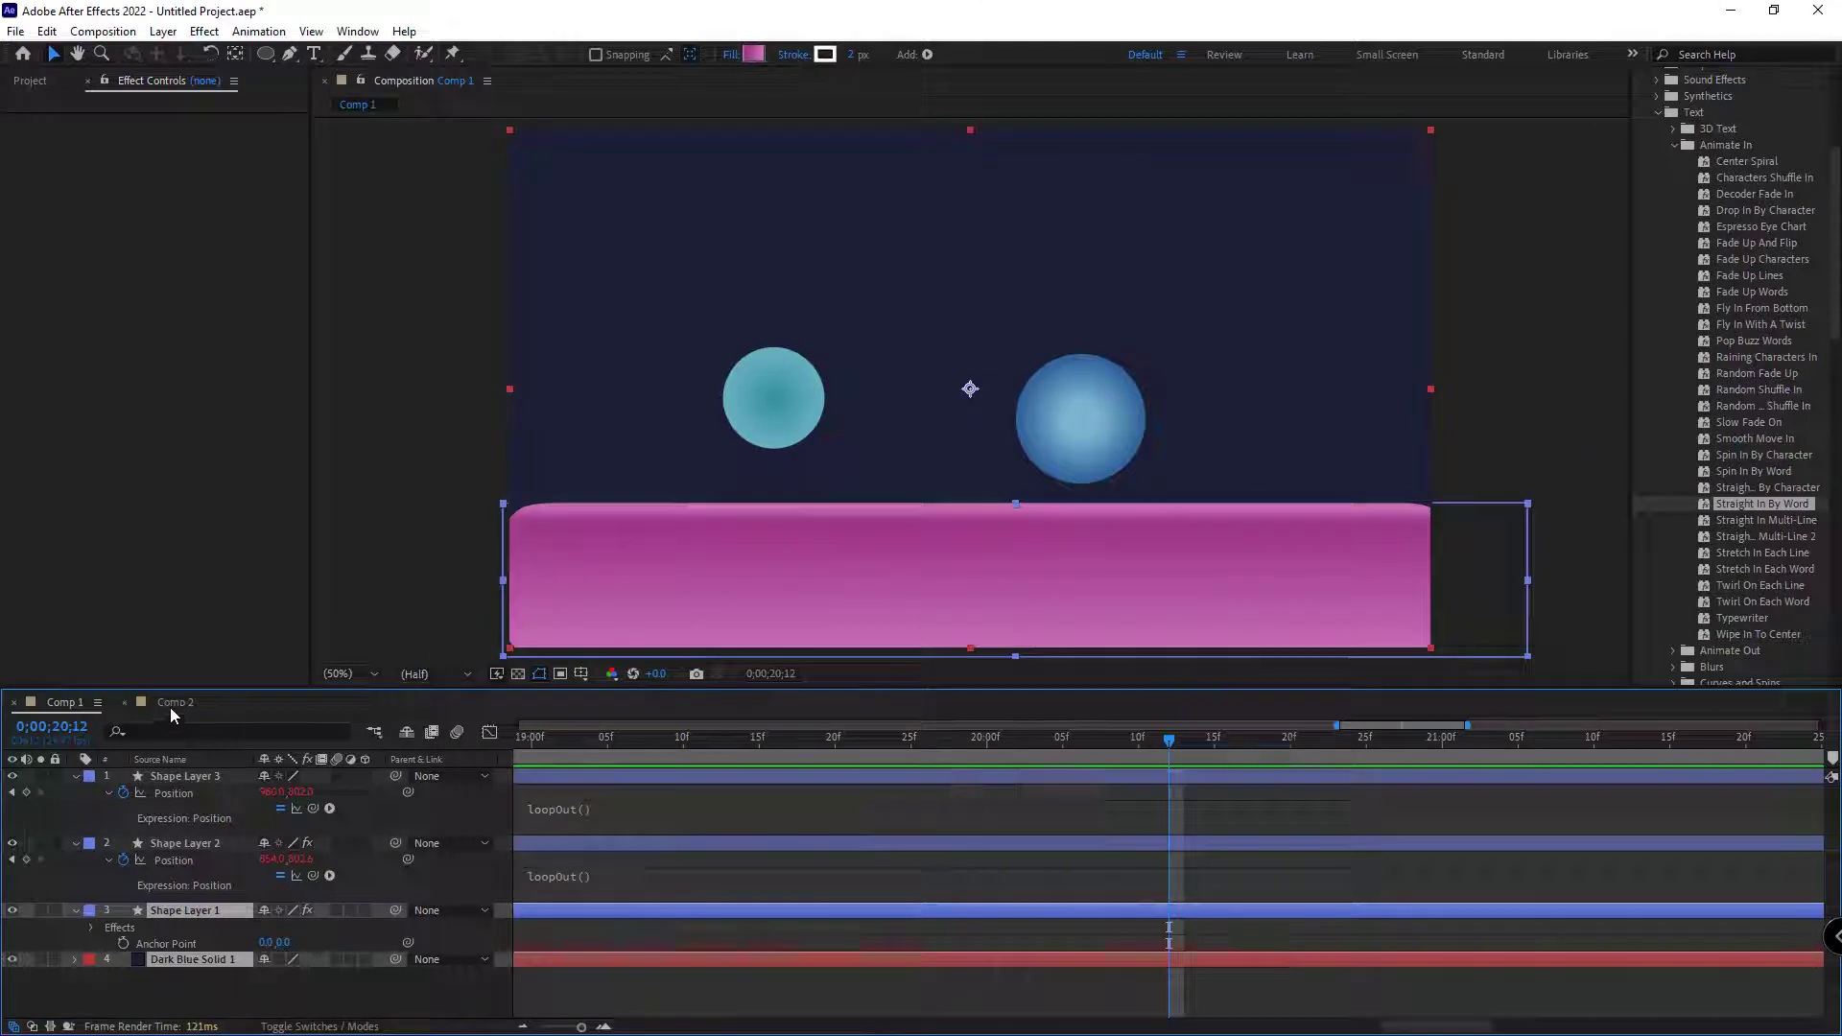
Step: Create an empty 1920×1080 composition named 'tt' from the Project panel
click(171, 705)
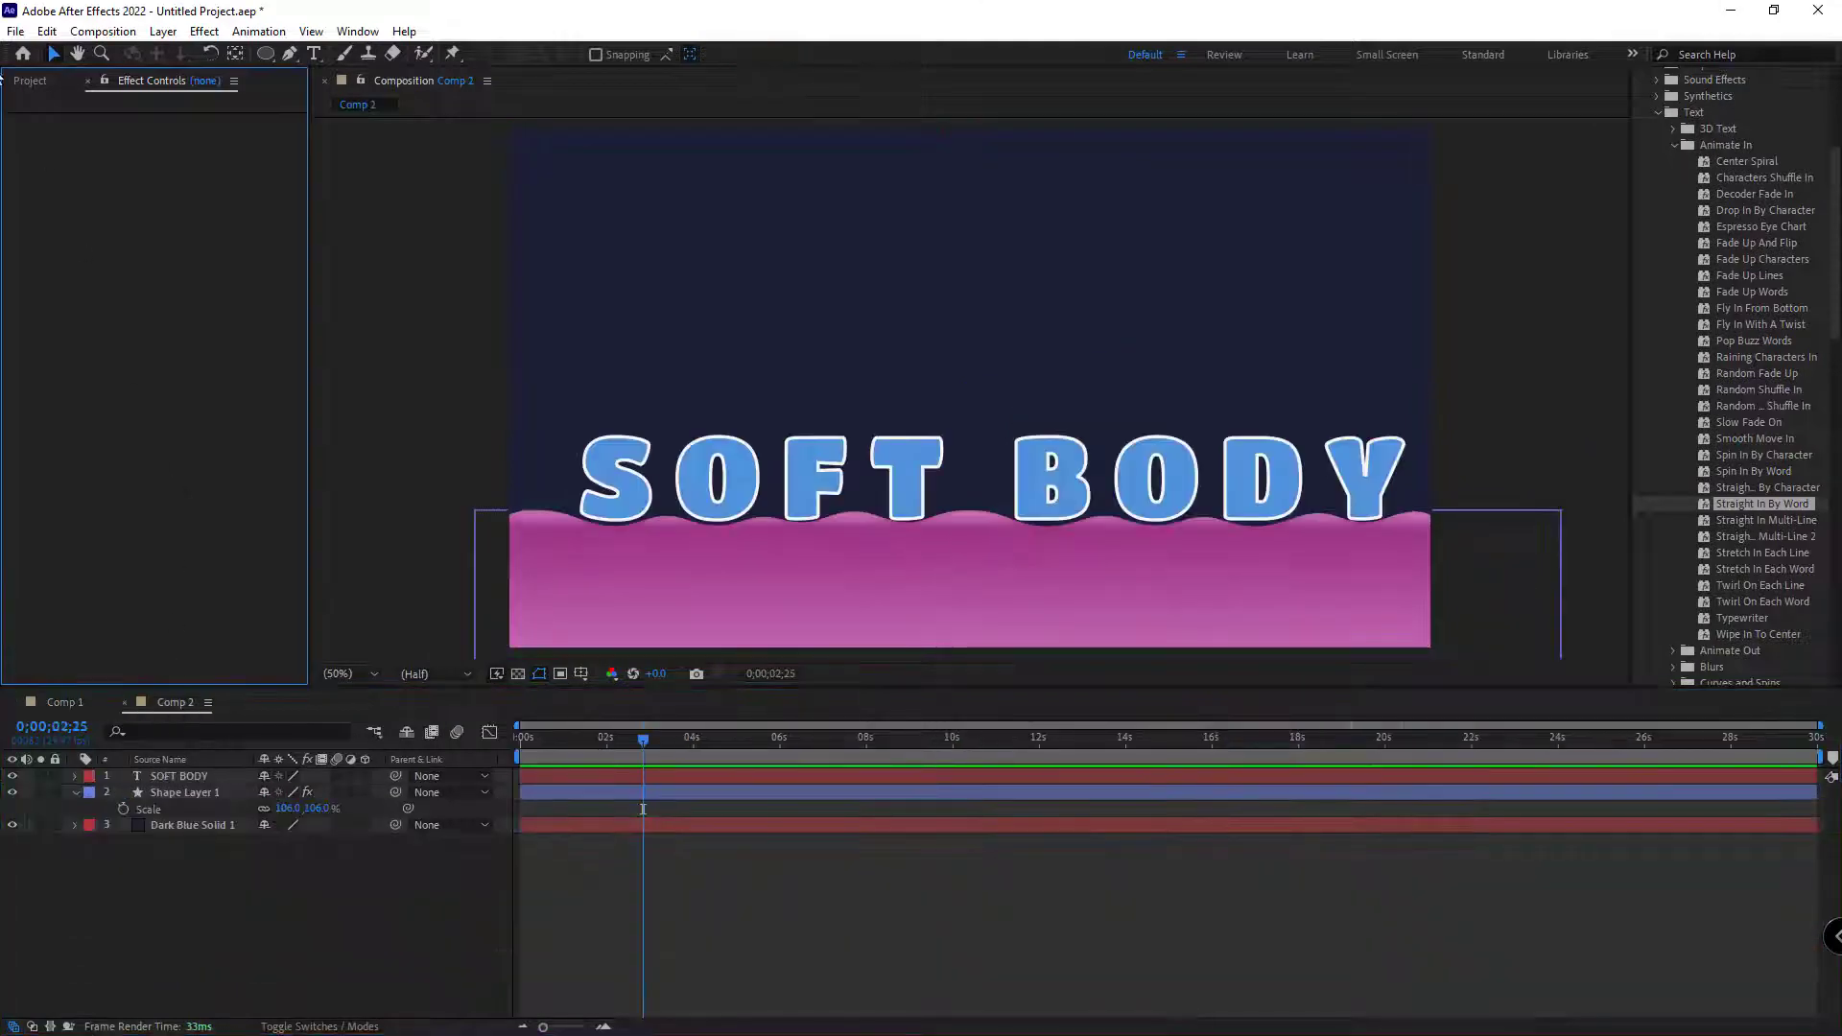
click(27, 81)
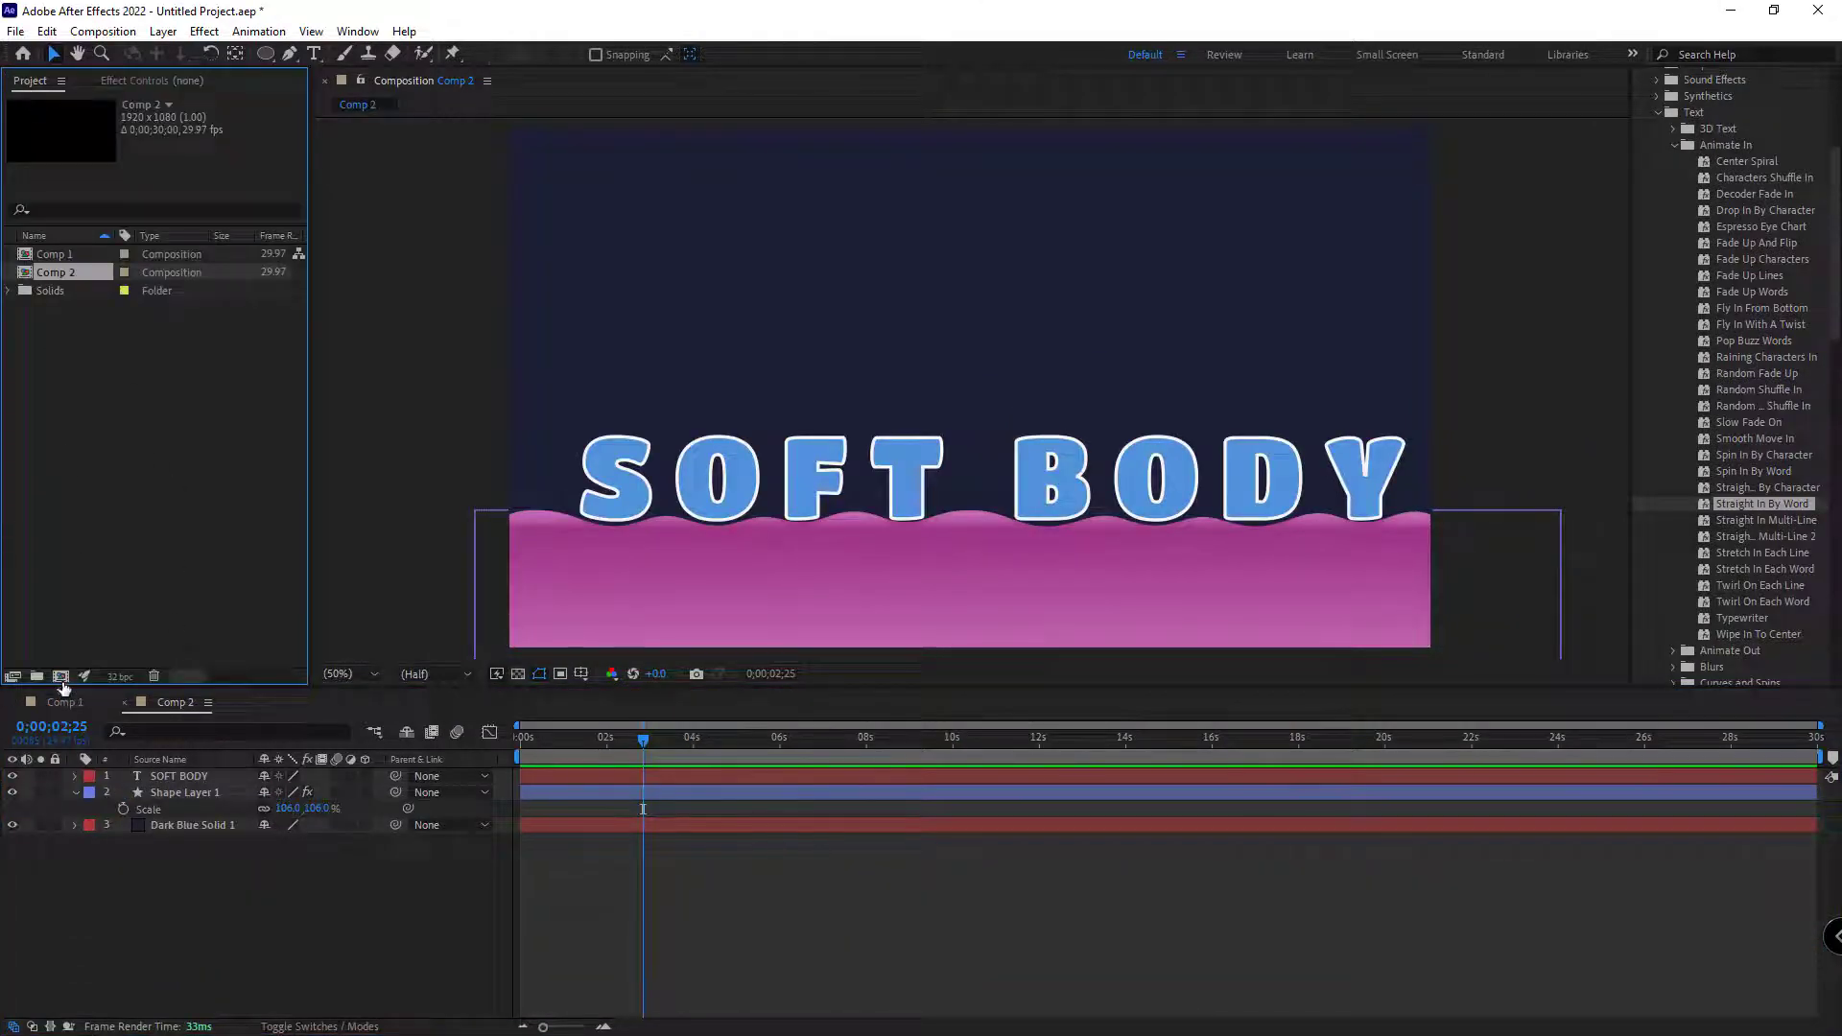
click(61, 678)
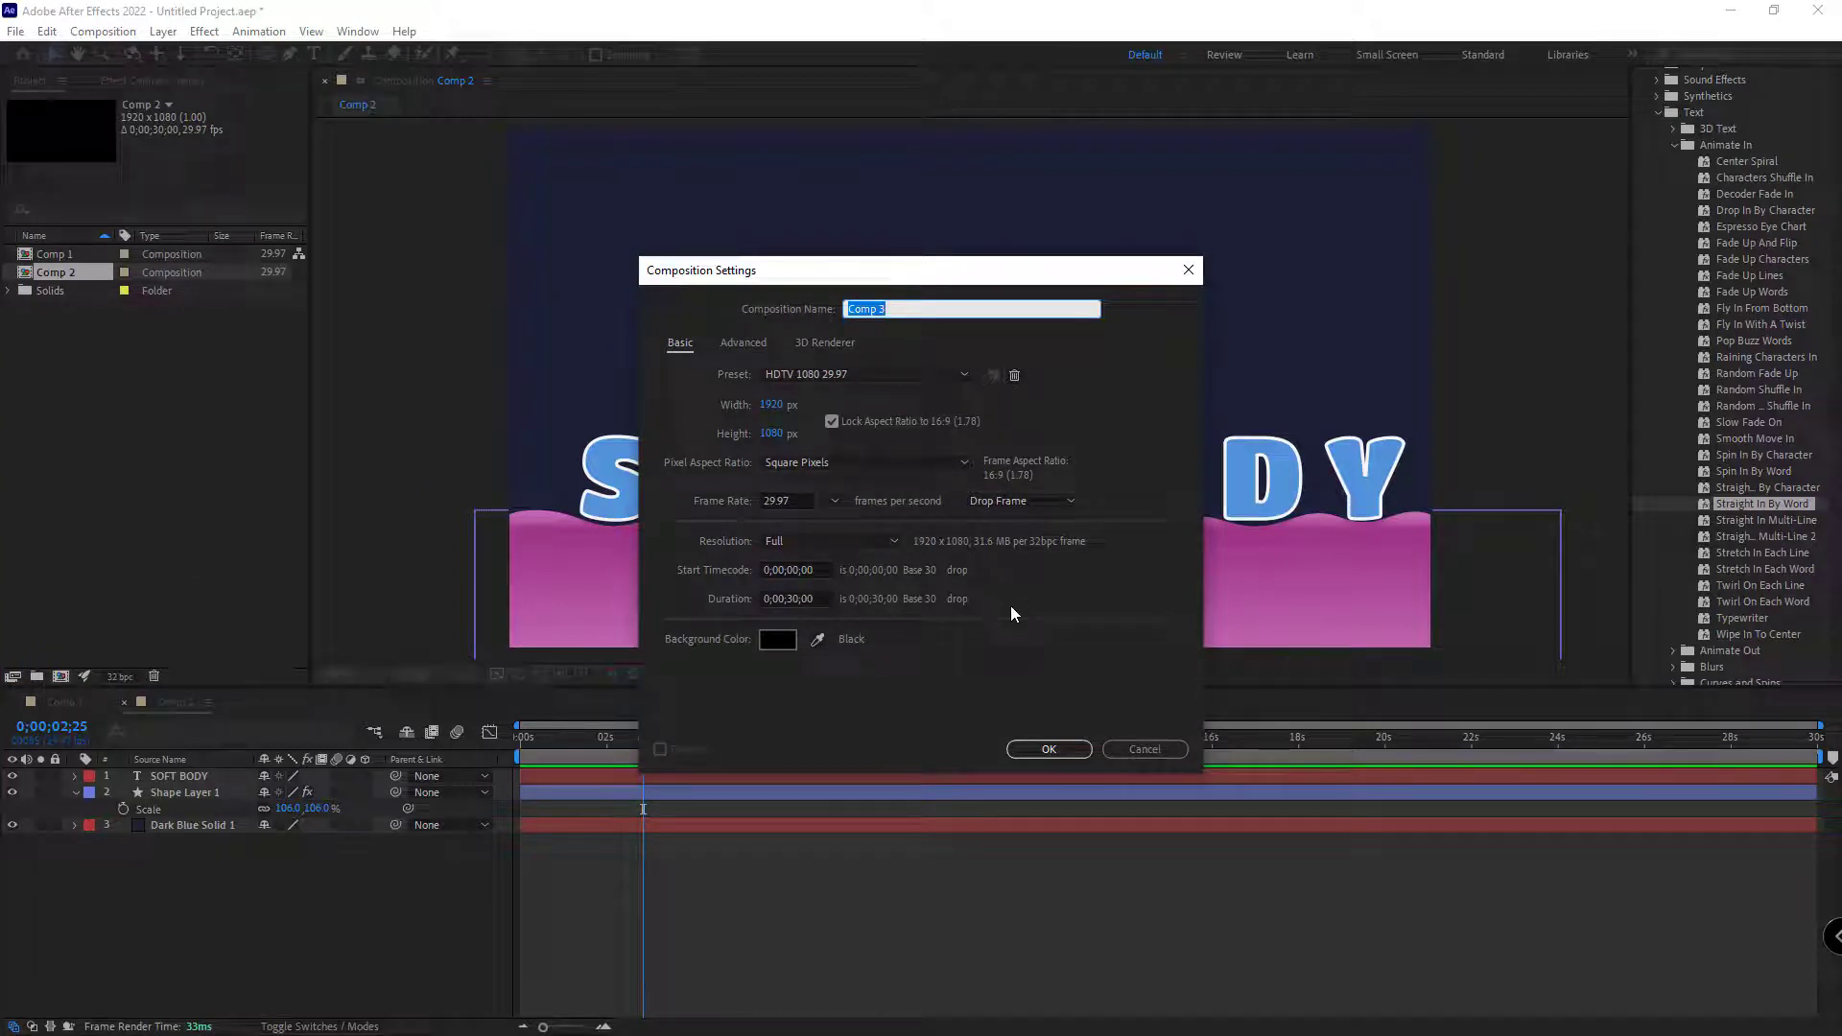
text(tt)
key(Return)
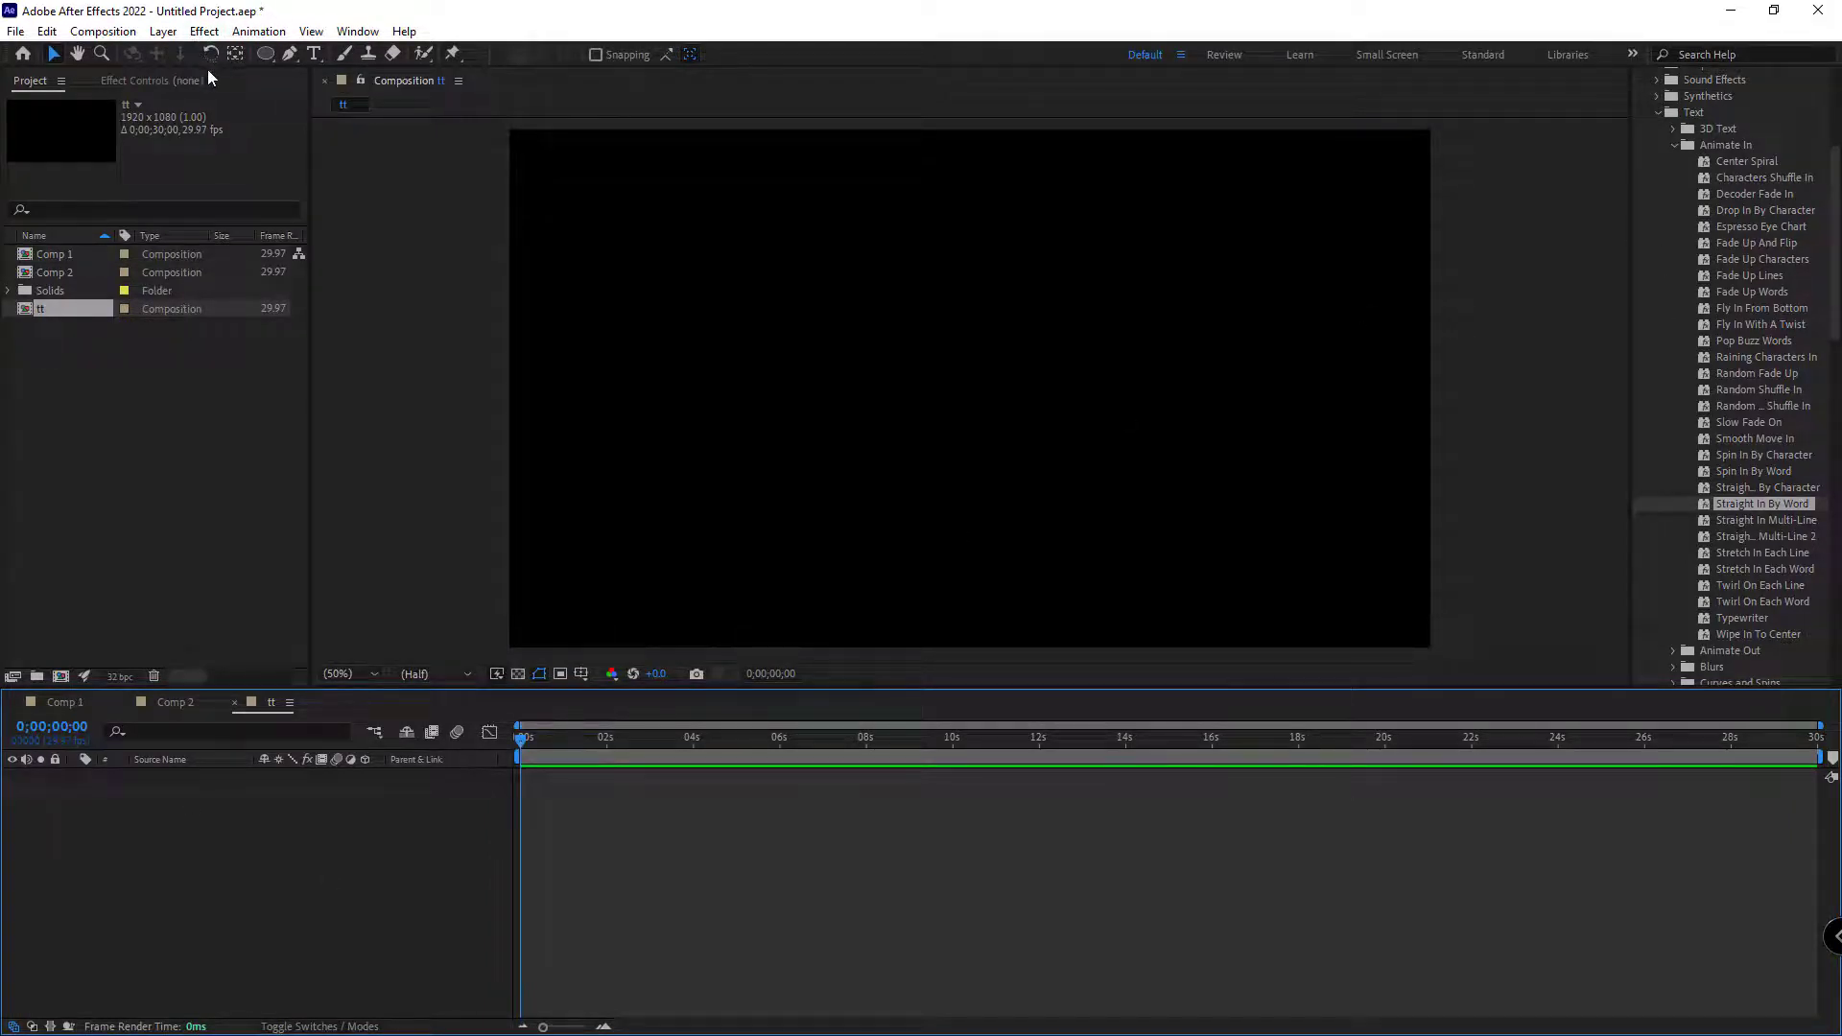
Step: Draw a rectangle across the lower part of the tt frame
click(266, 53)
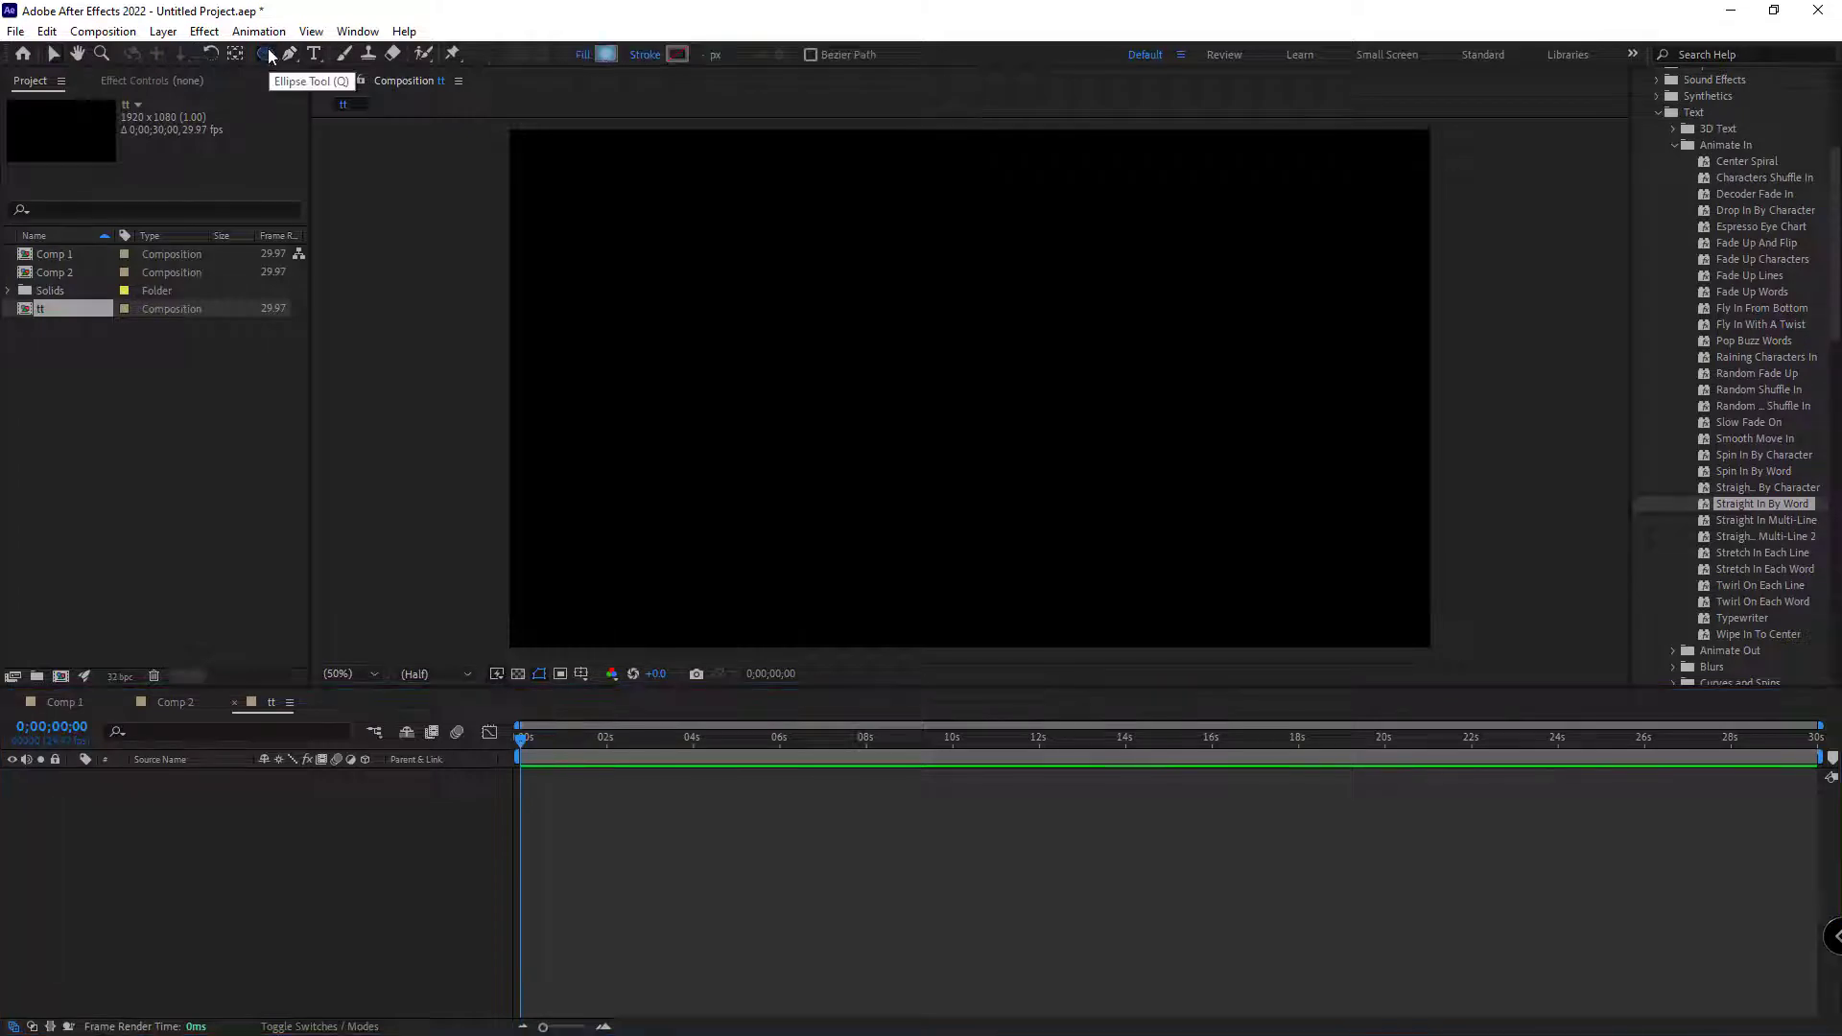
click(351, 52)
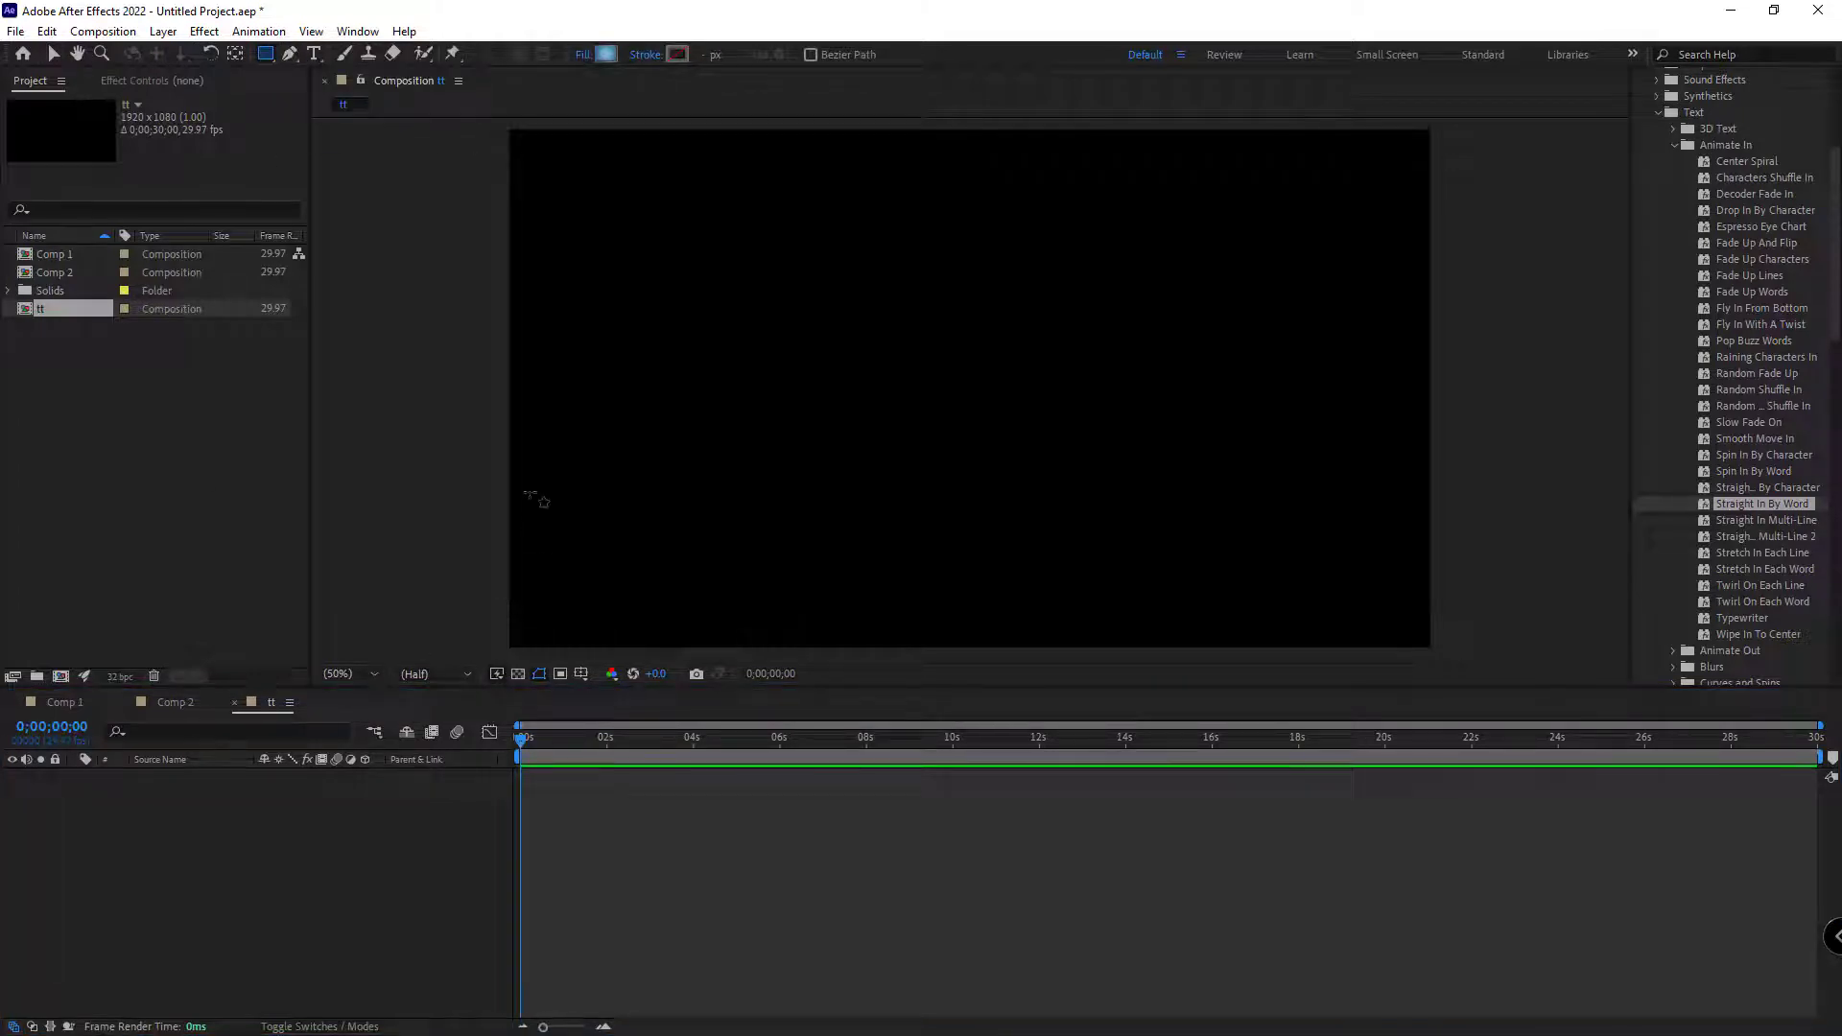
drag(499, 459, 1486, 675)
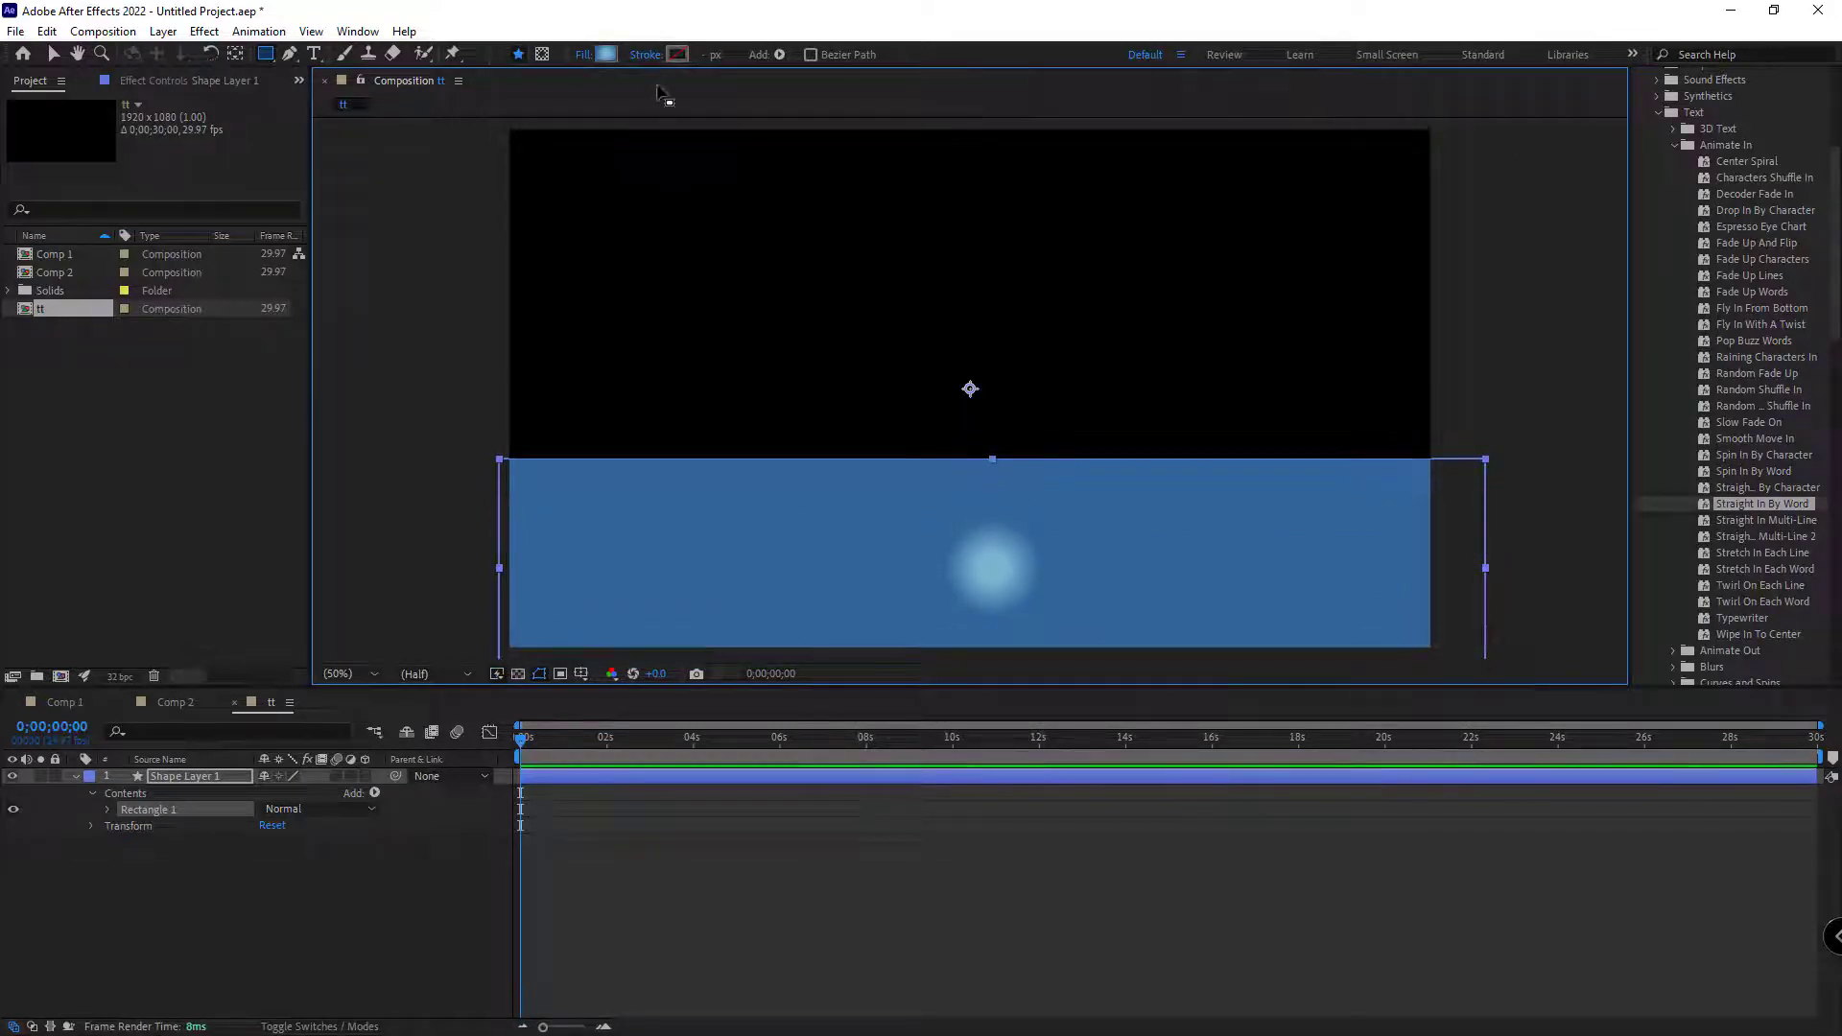
Step: Fill the rectangle with a linear gradient running top to bottom, slightly angled
click(585, 56)
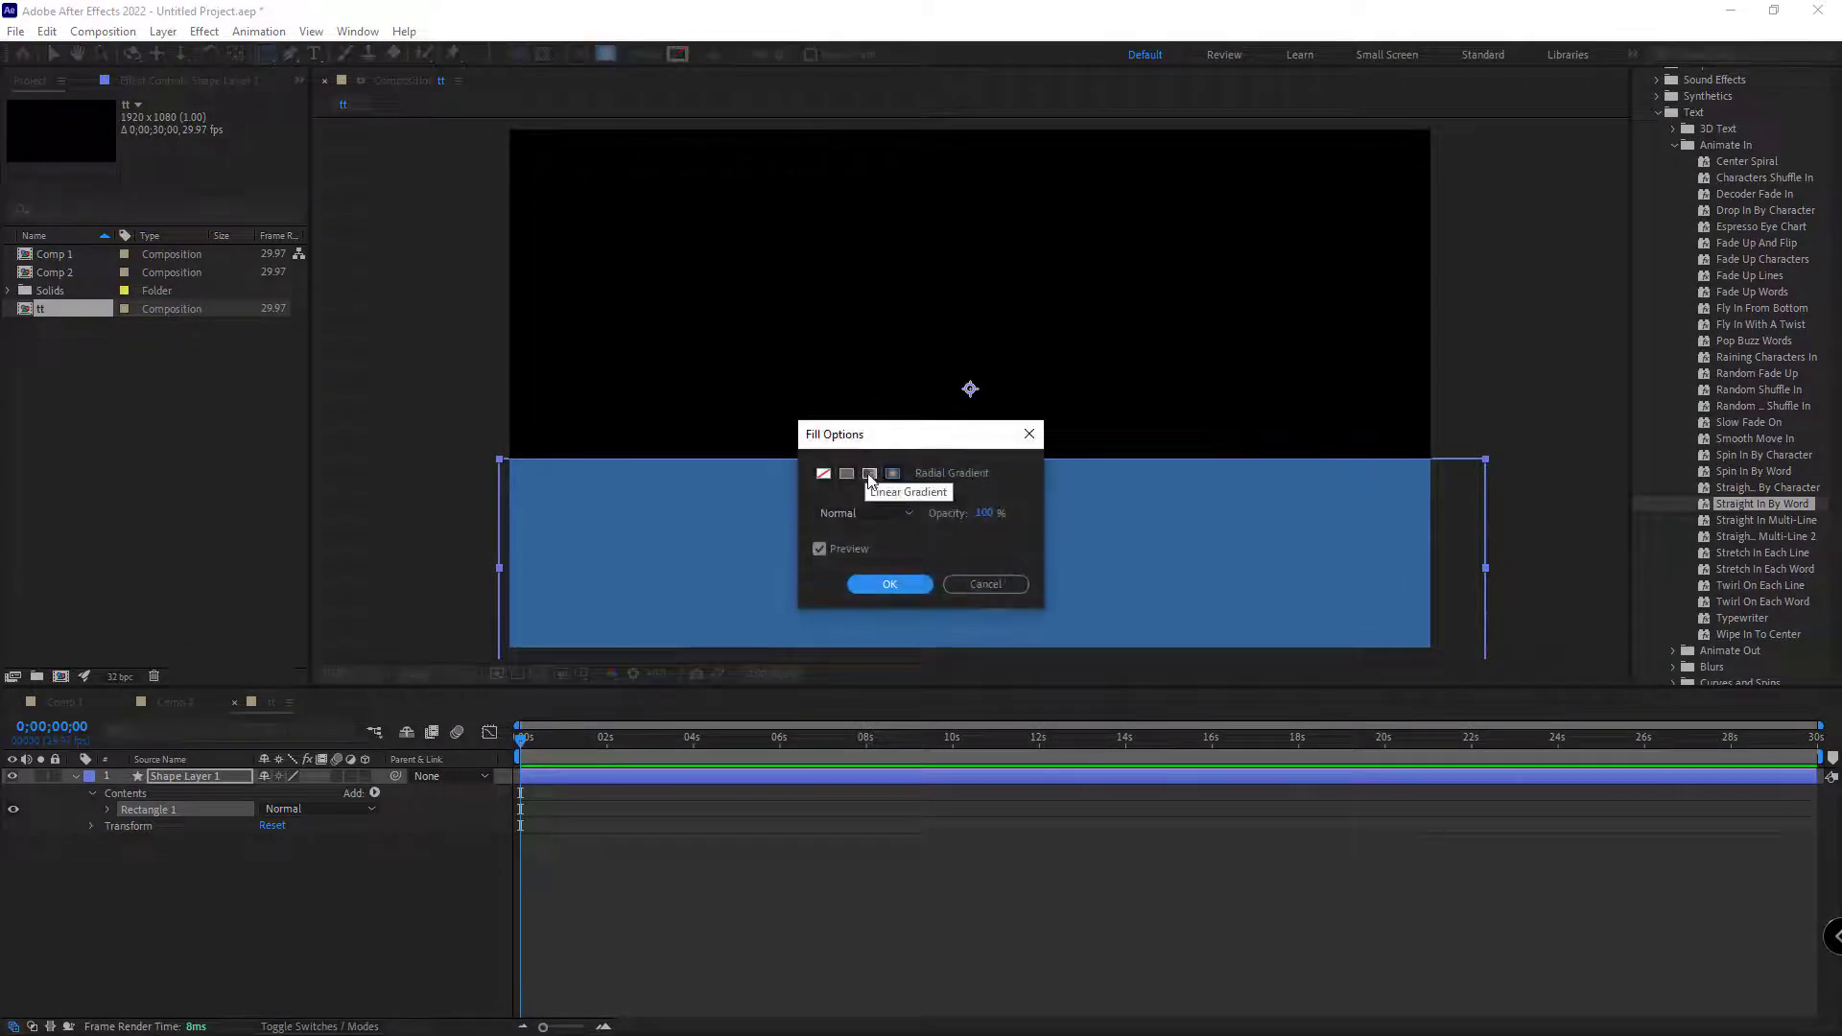
click(869, 473)
click(888, 585)
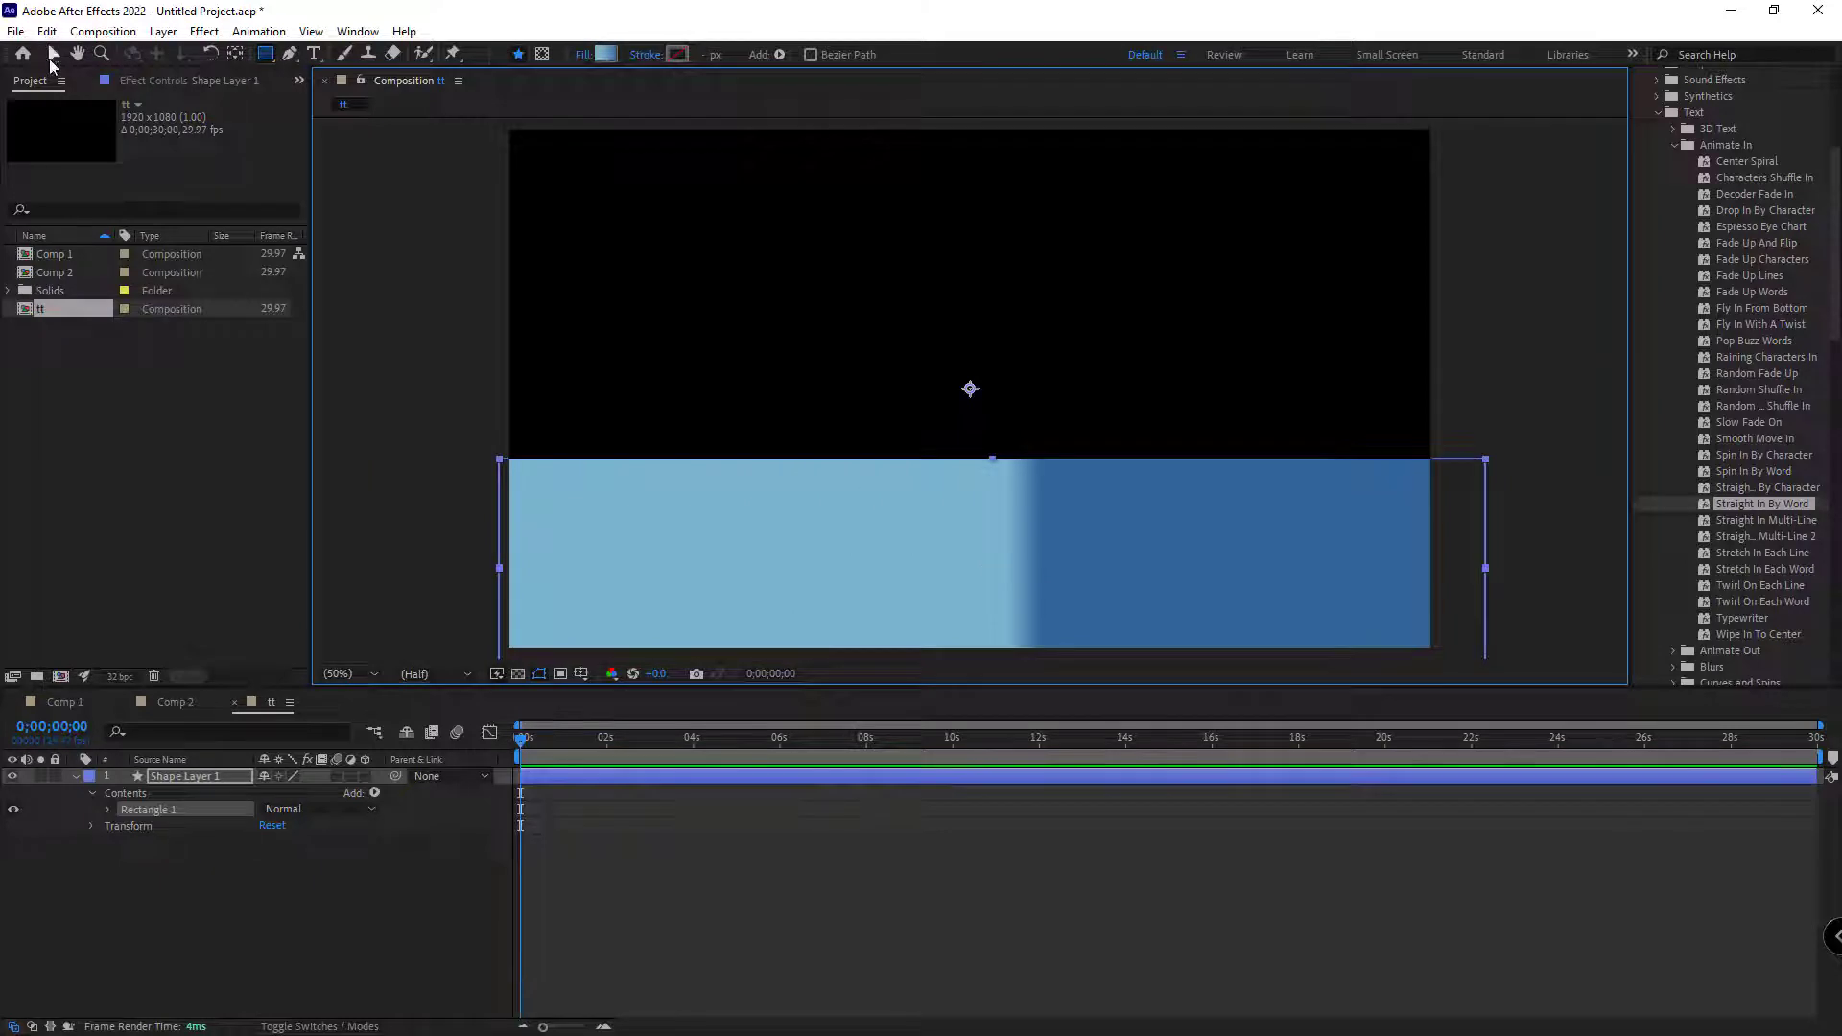
click(53, 55)
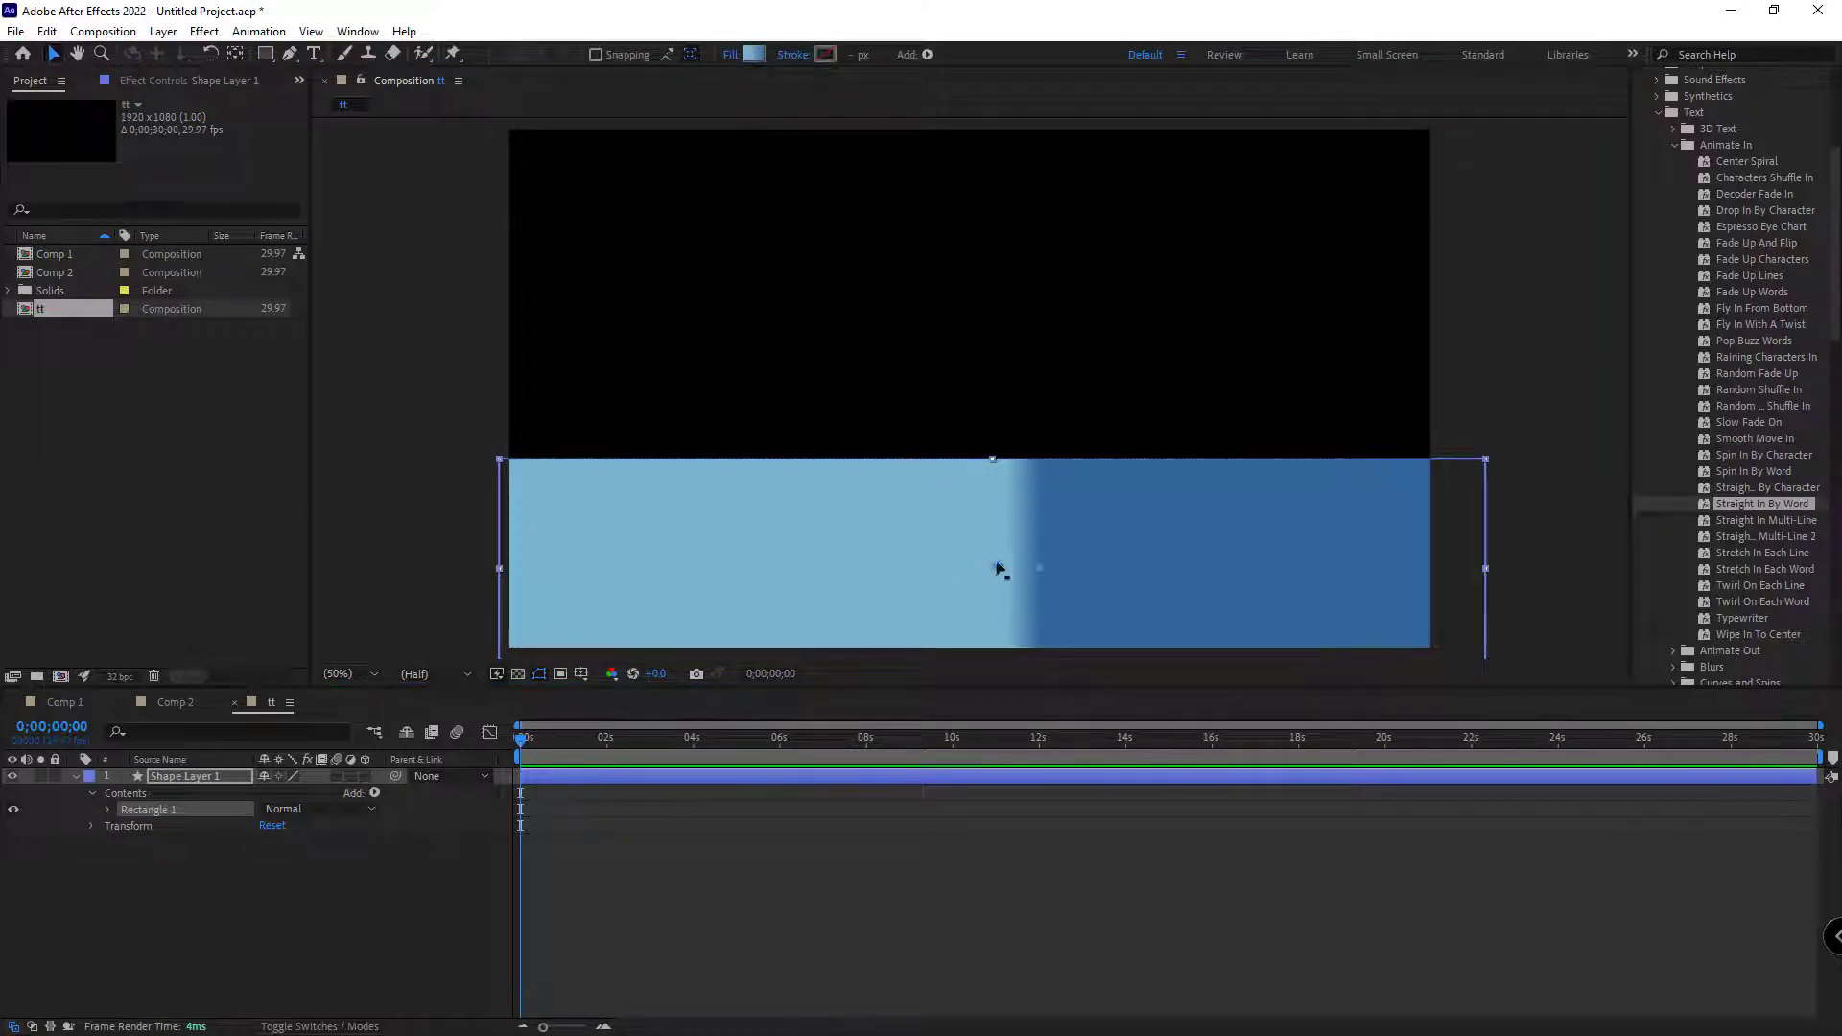
mouse_move(998, 570)
mouse_down()
mouse_move(1043, 396)
mouse_move(1040, 447)
mouse_up()
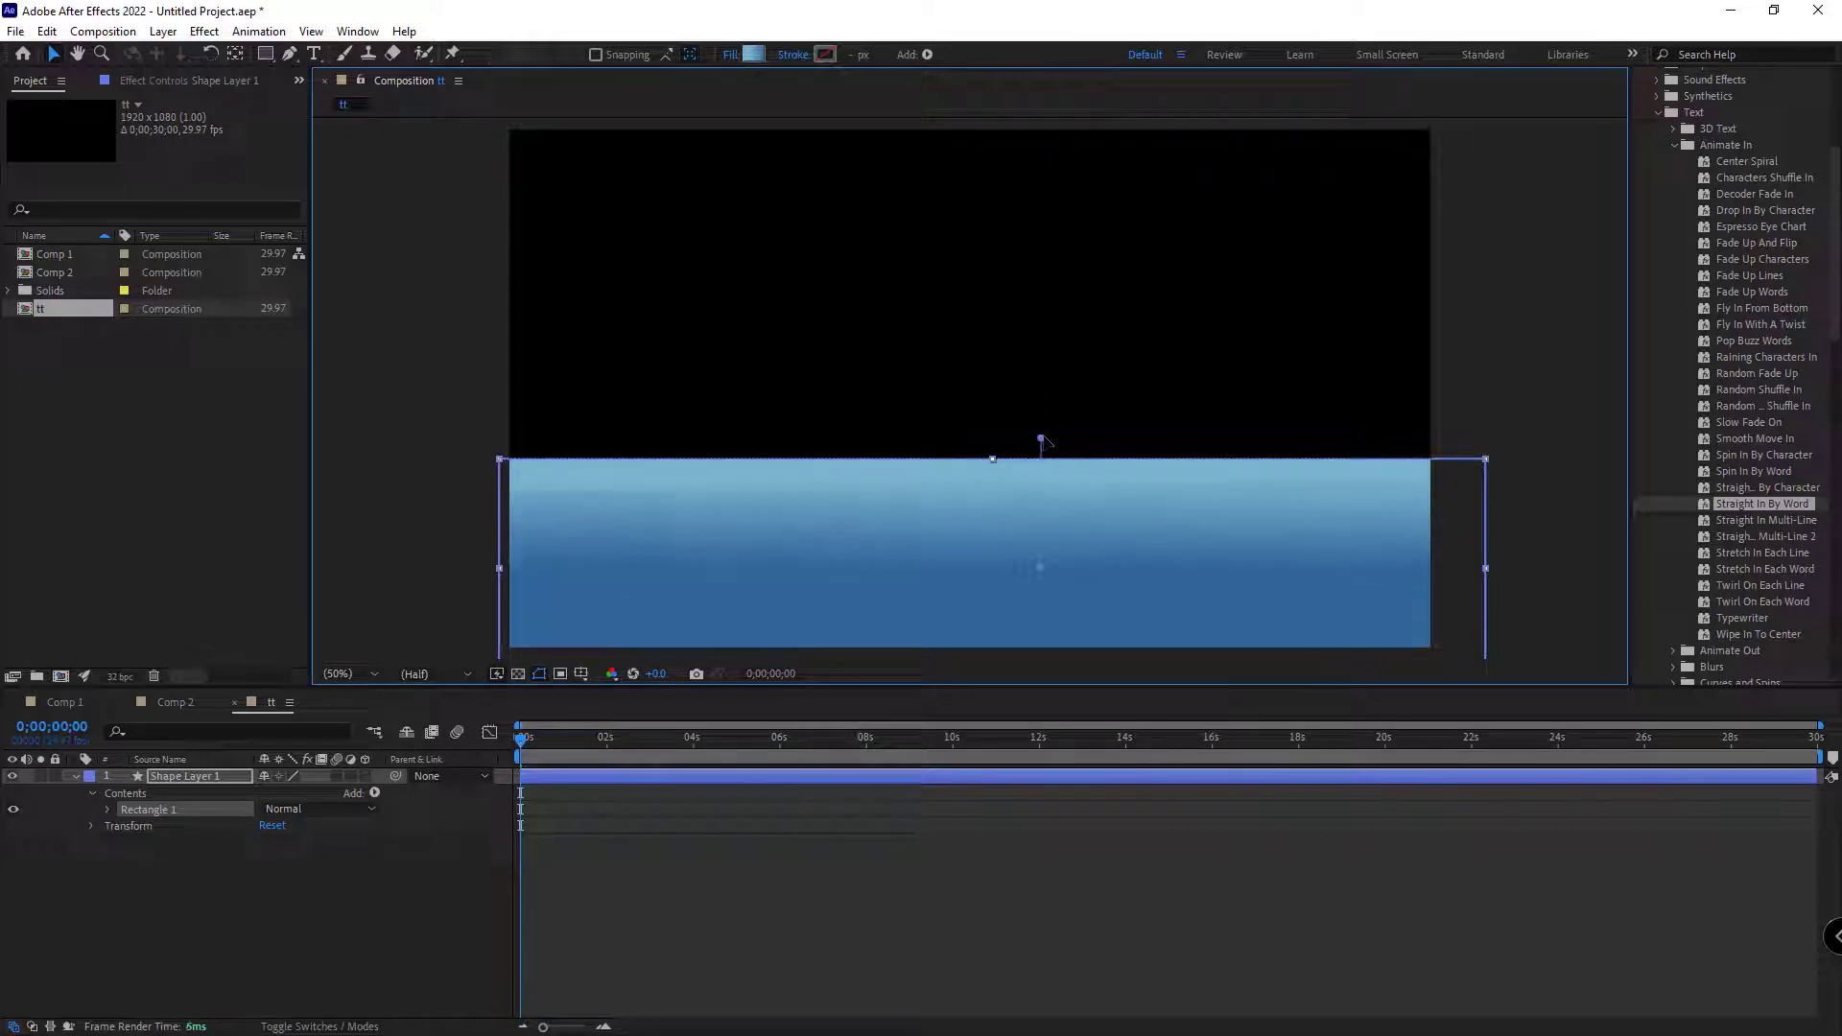
mouse_move(1041, 440)
mouse_down()
mouse_move(992, 439)
mouse_move(1033, 424)
mouse_up()
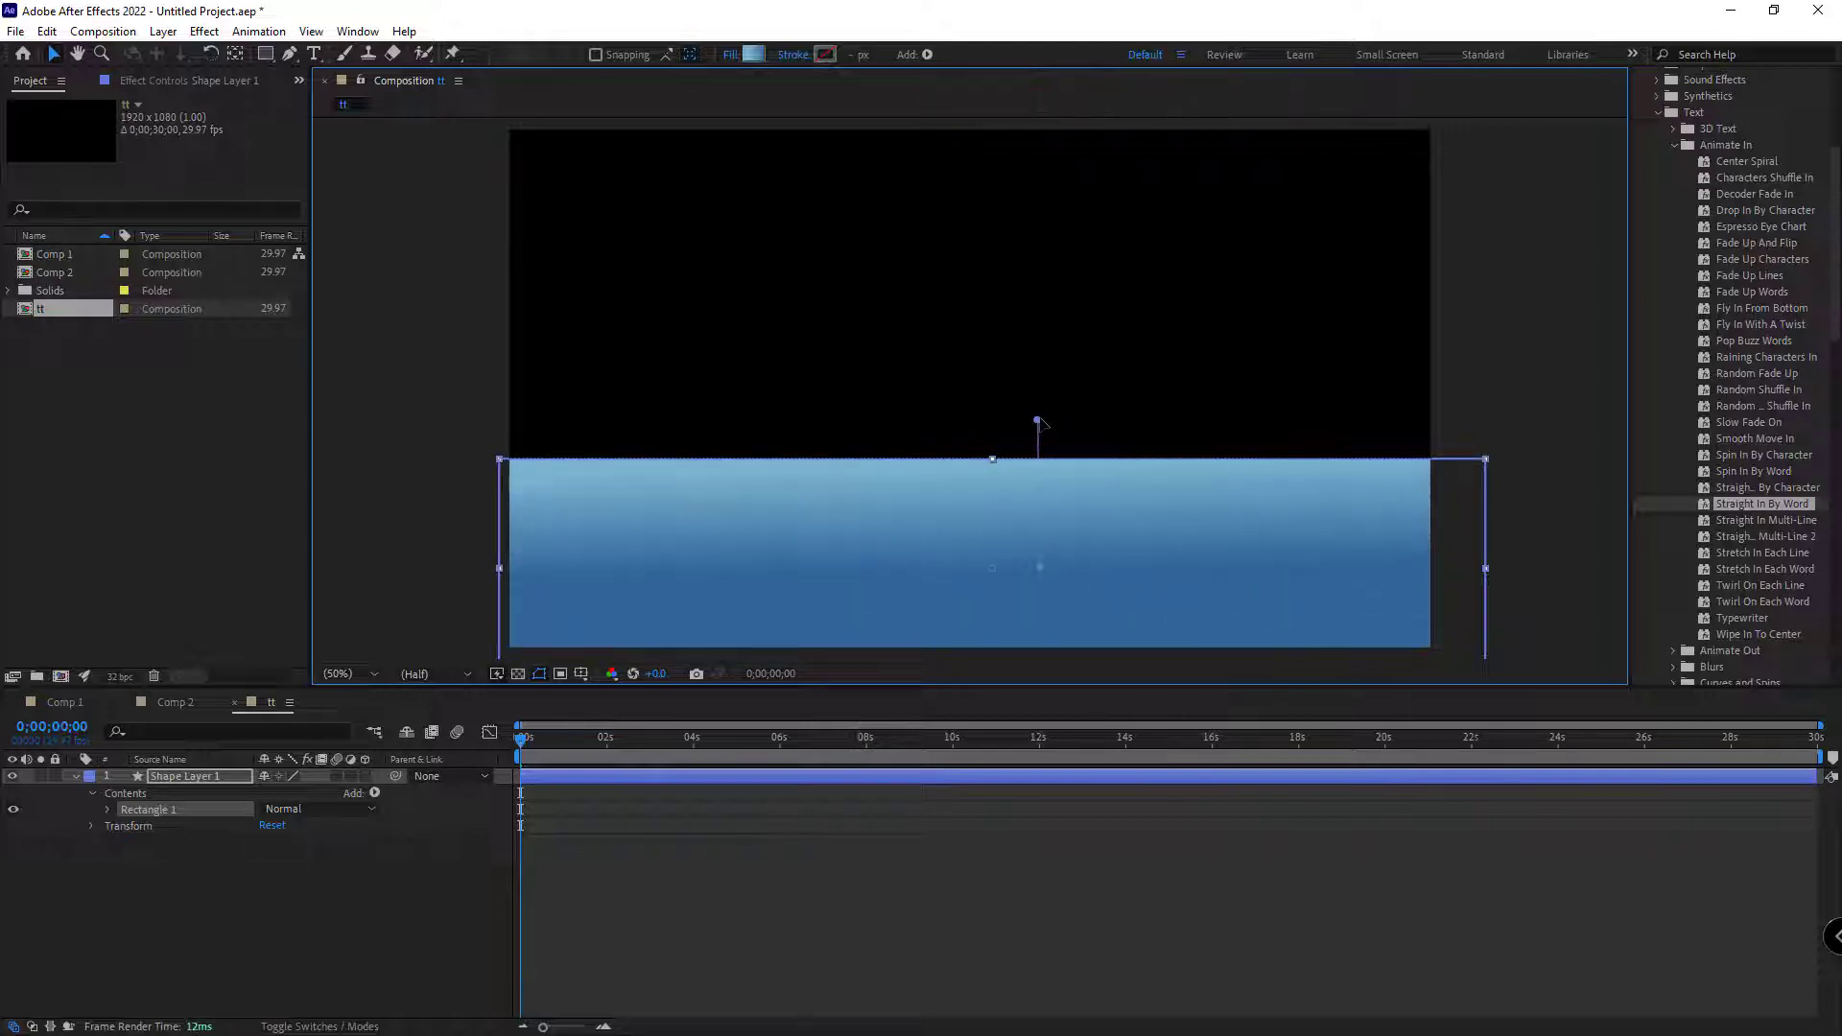
Step: Add a near-white stop at the gradient's start, shift the mid-blue stop, and extend the light area down
click(753, 53)
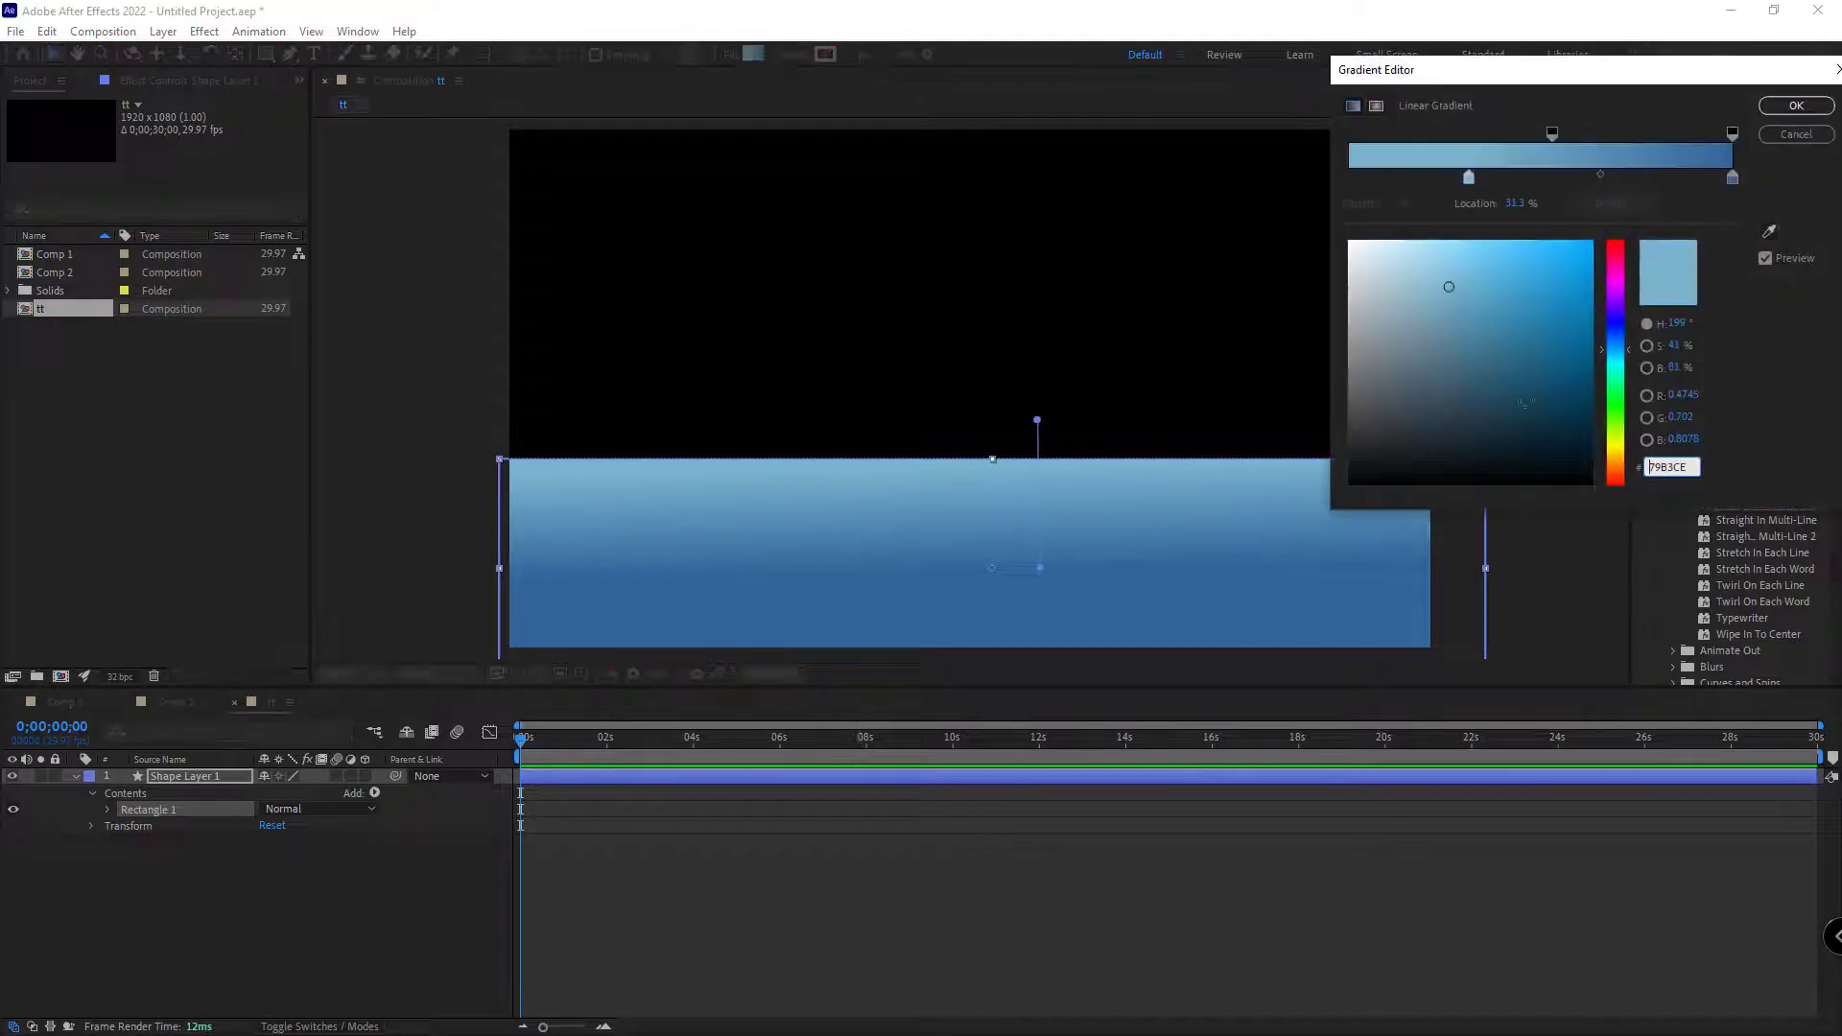
click(1384, 178)
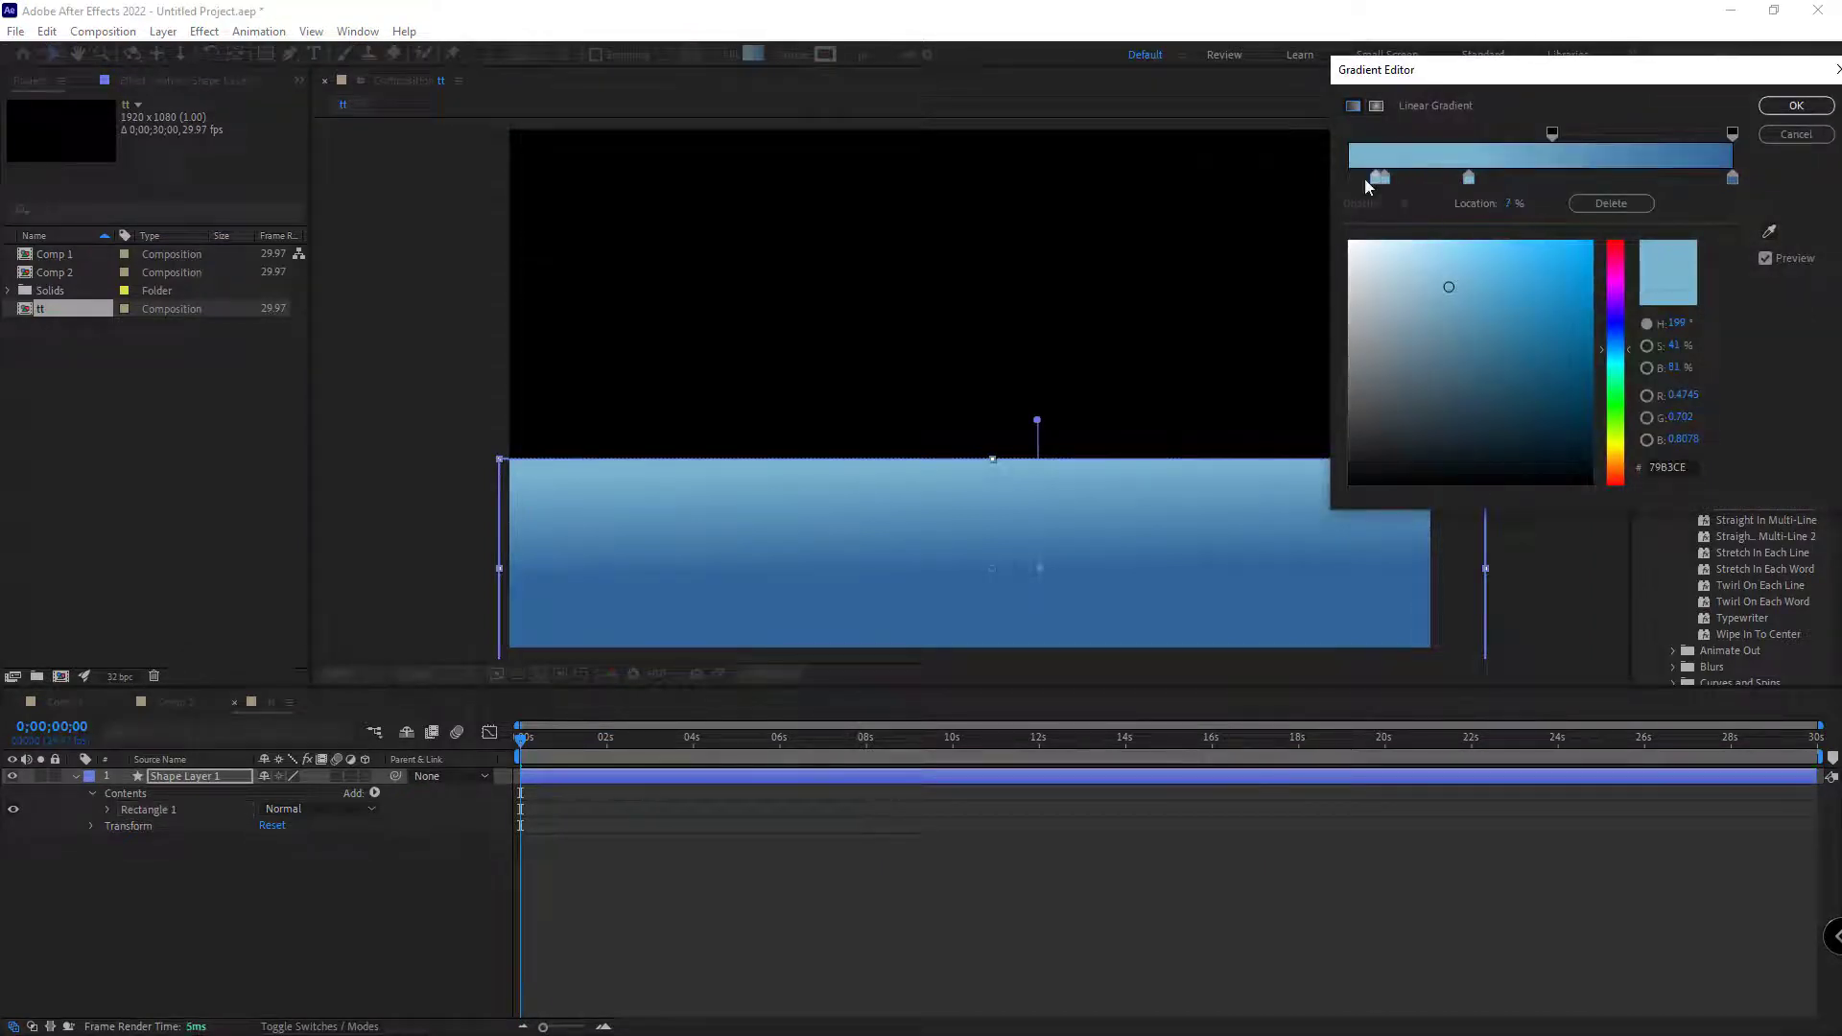
mouse_move(1366, 179)
mouse_down()
mouse_move(1281, 186)
mouse_move(1393, 182)
mouse_up()
click(1408, 180)
mouse_move(1433, 289)
mouse_down()
mouse_move(1382, 268)
mouse_move(1369, 251)
mouse_move(1391, 233)
mouse_up()
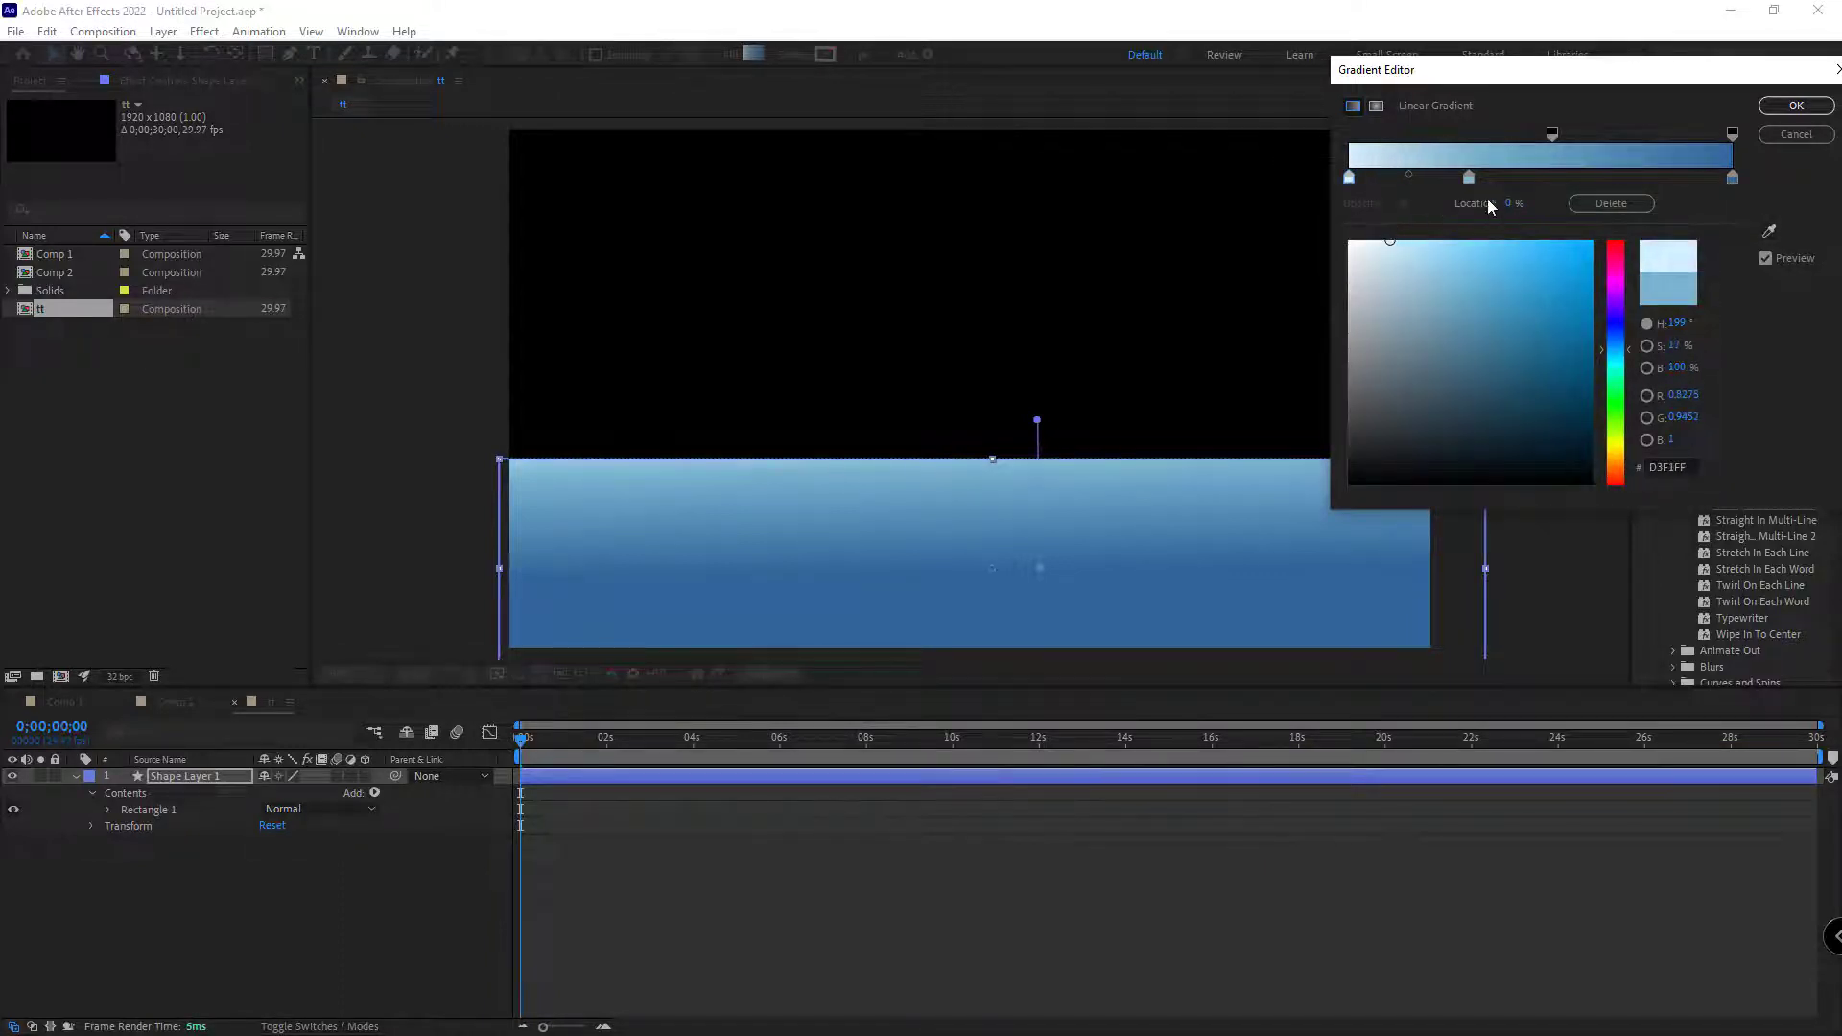
drag(1475, 177, 1597, 174)
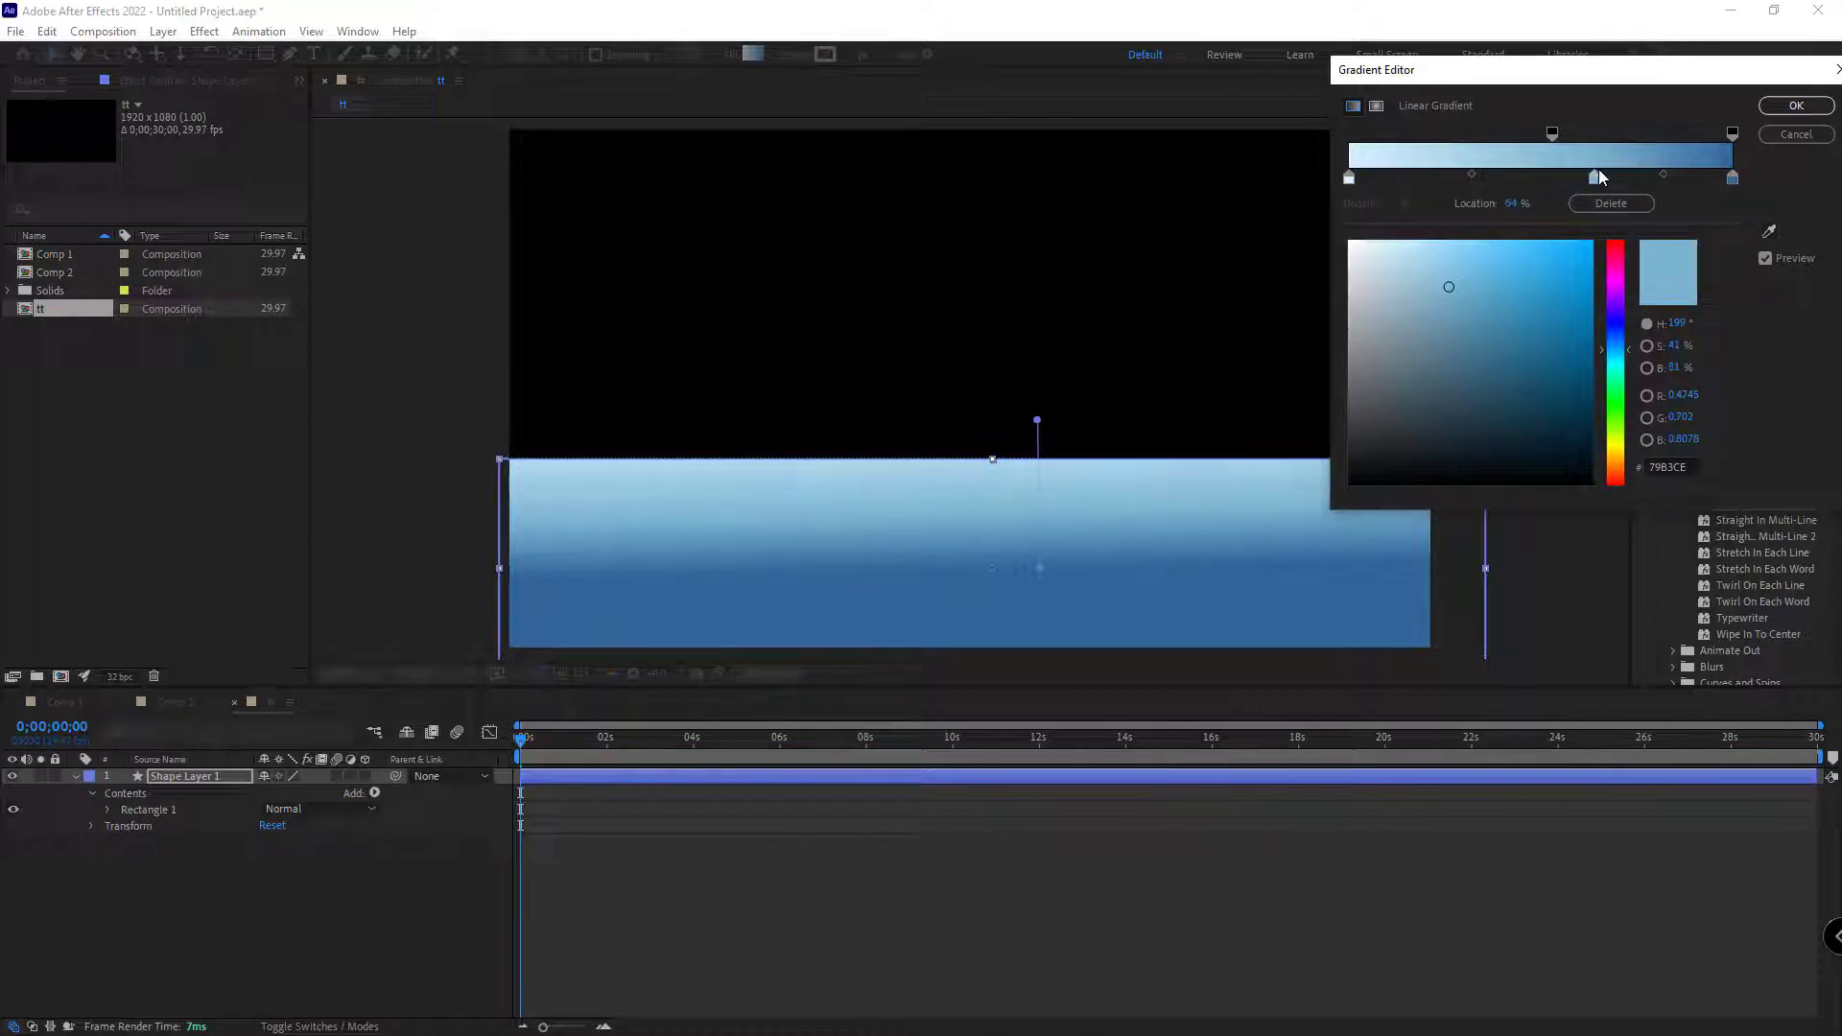
click(1796, 106)
drag(1040, 567, 1040, 620)
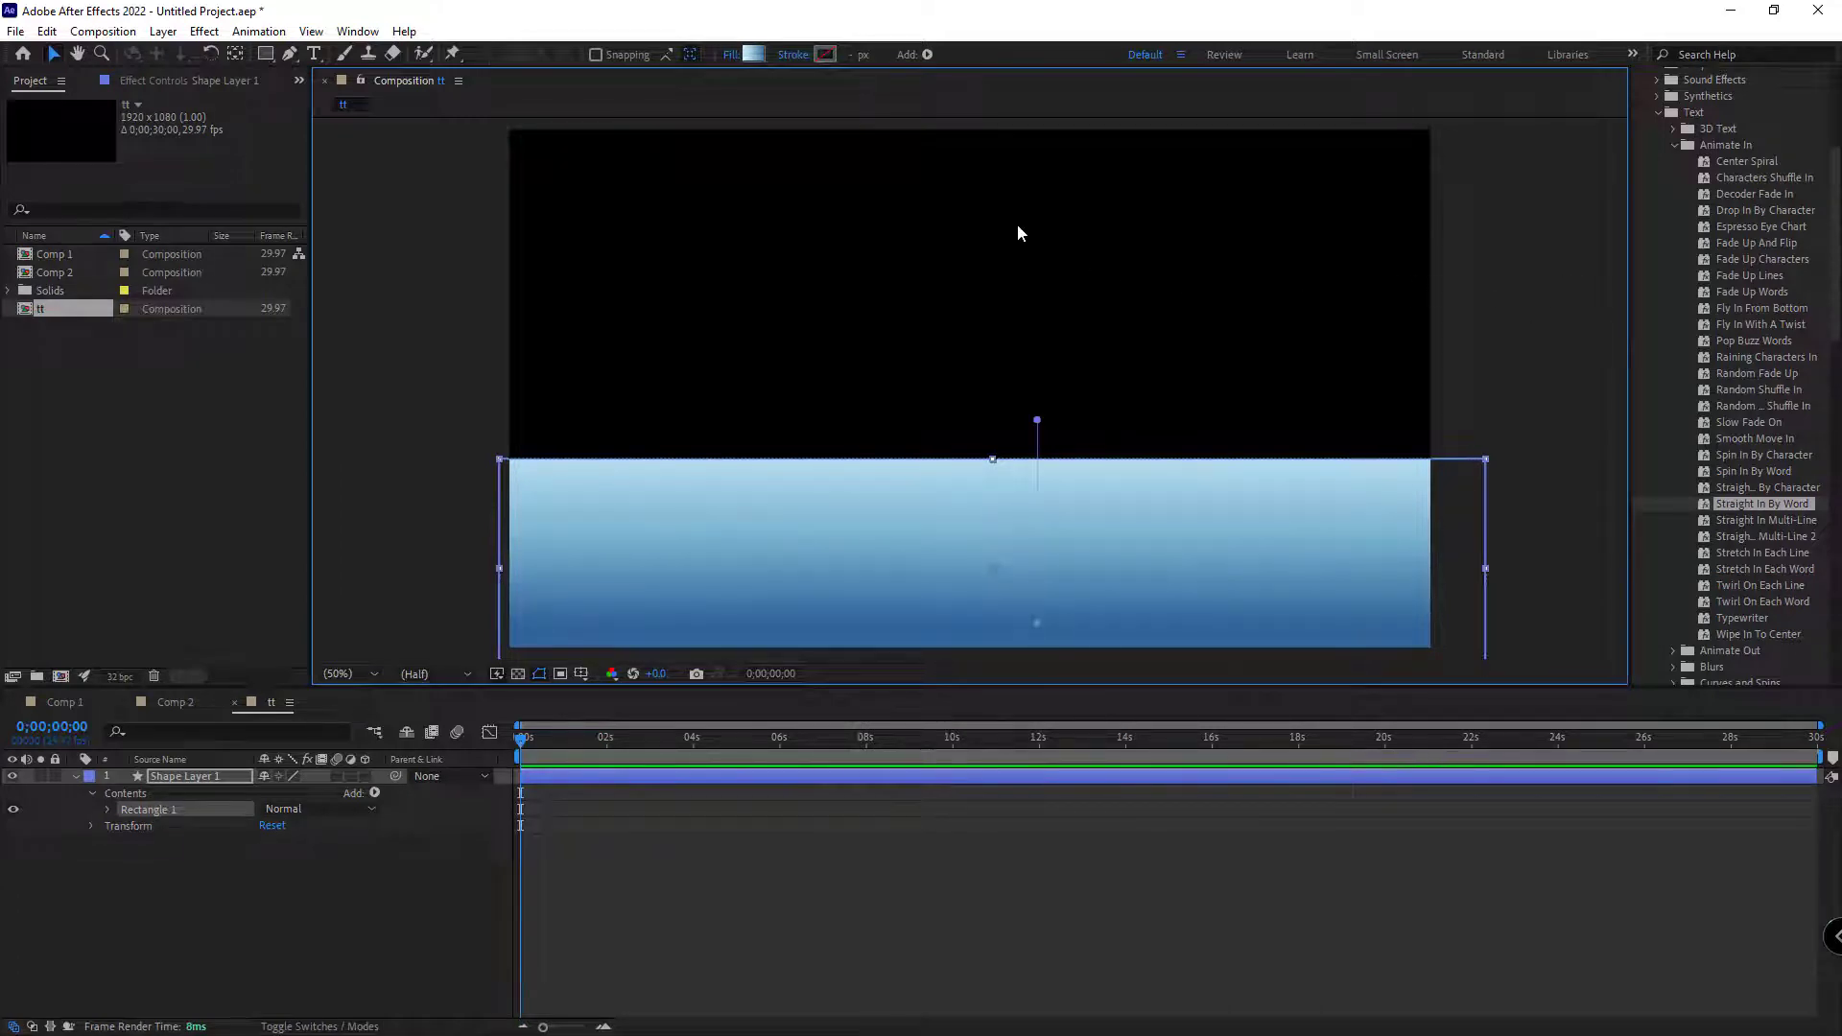
Step: Move the mid-blue stop (79B3CE) left and spread the white further into the gradient
click(756, 55)
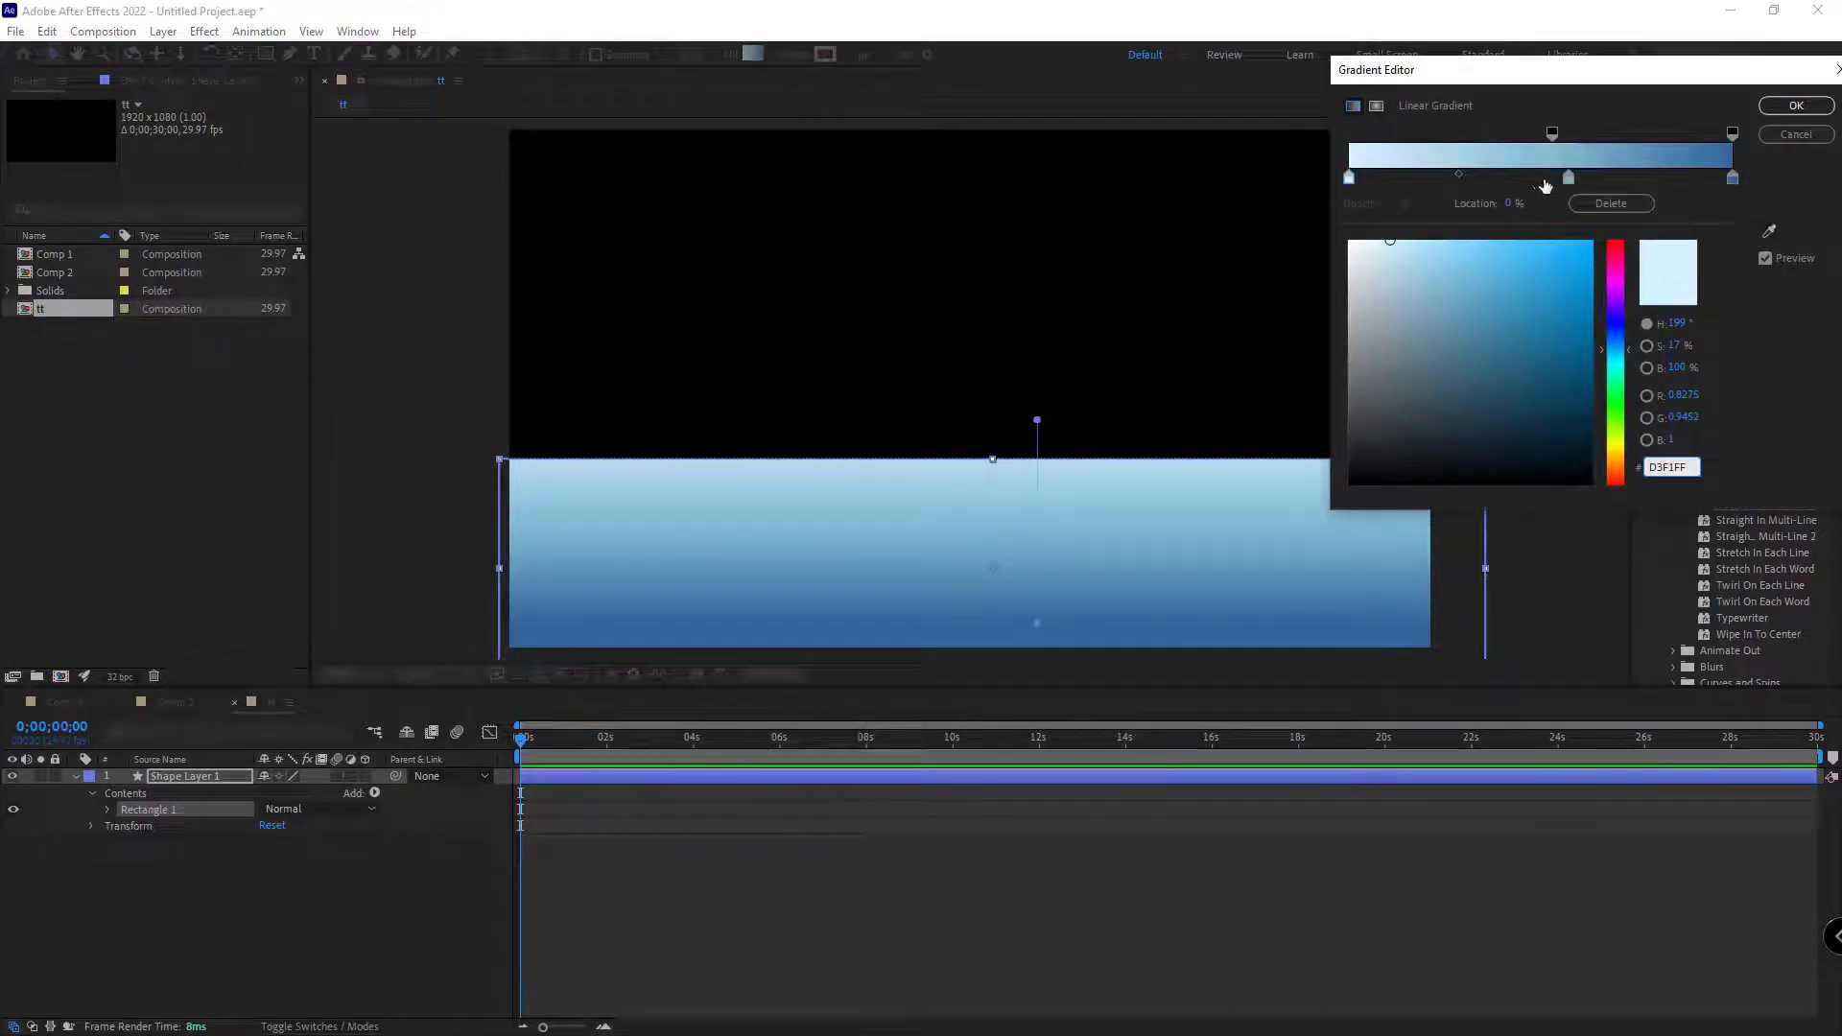
mouse_move(1569, 178)
mouse_down()
mouse_move(1385, 192)
mouse_move(1554, 177)
mouse_up()
mouse_move(1349, 177)
mouse_down()
mouse_move(1496, 178)
mouse_move(1423, 178)
mouse_move(1461, 177)
mouse_up()
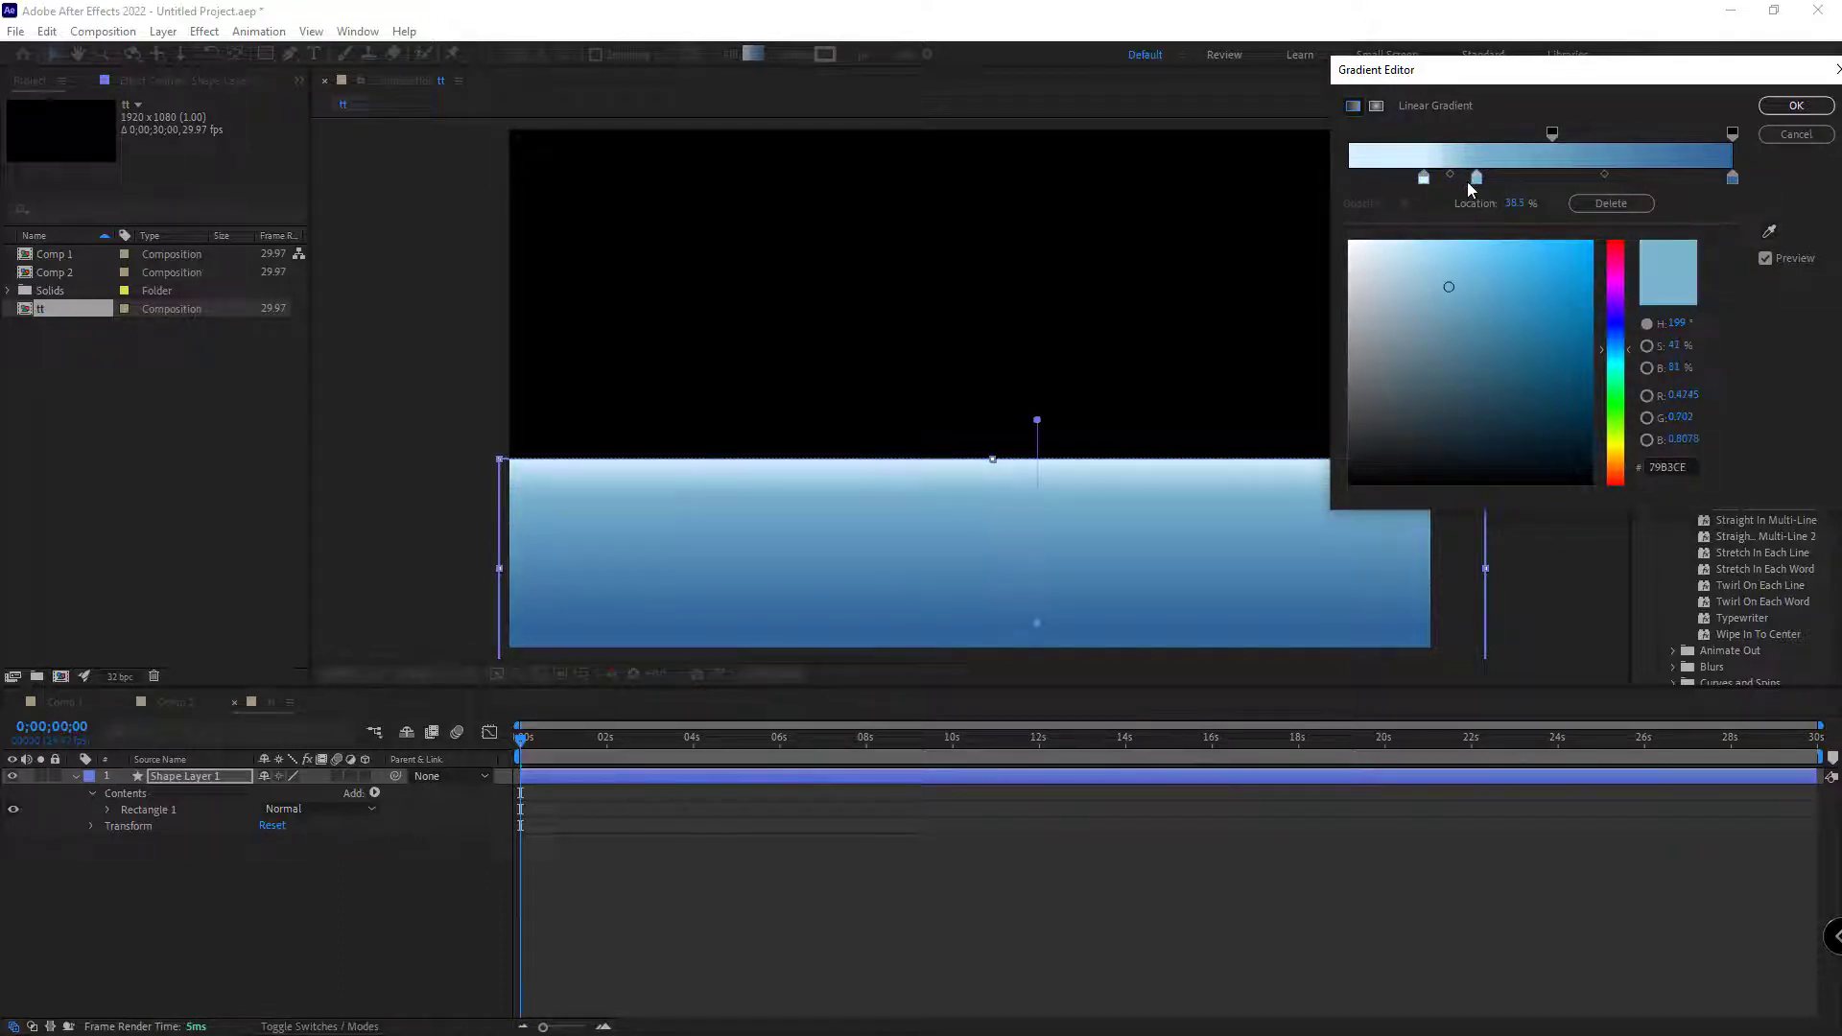
click(1796, 105)
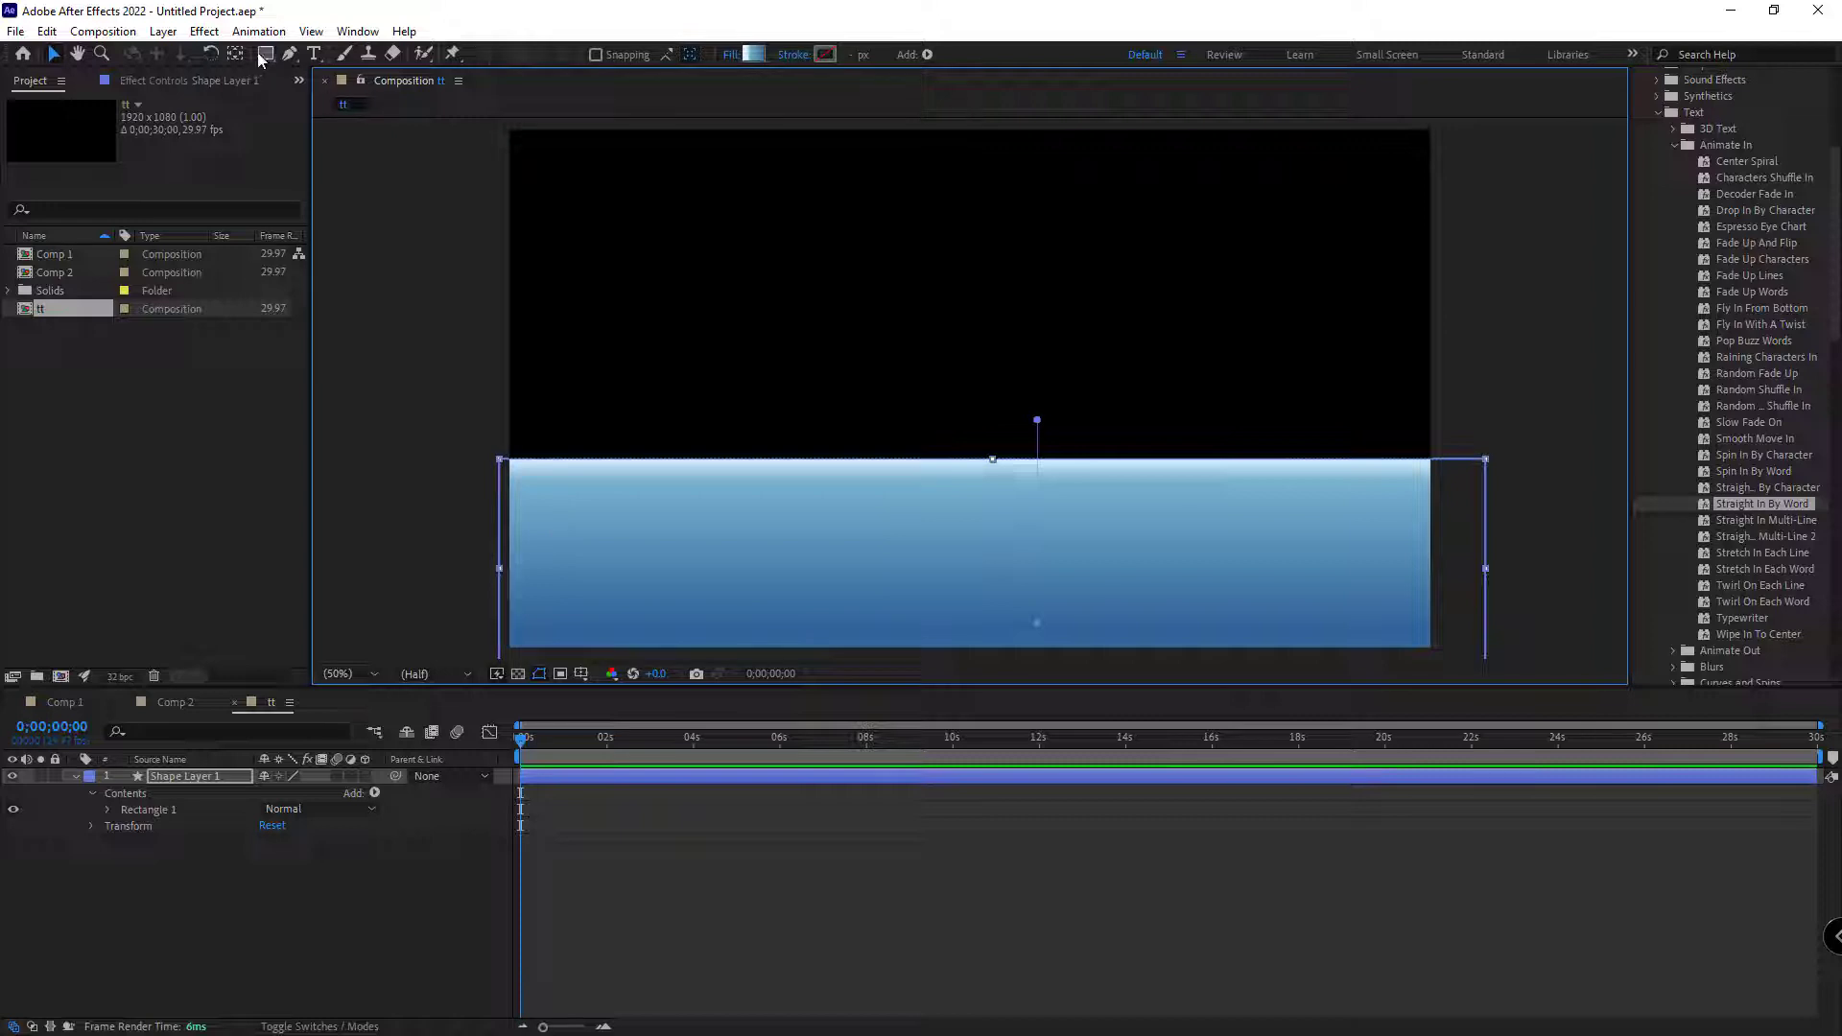
Step: Draw a gradient circle on its own layer in the upper area, deleting the extra second circle
drag(261, 60, 316, 96)
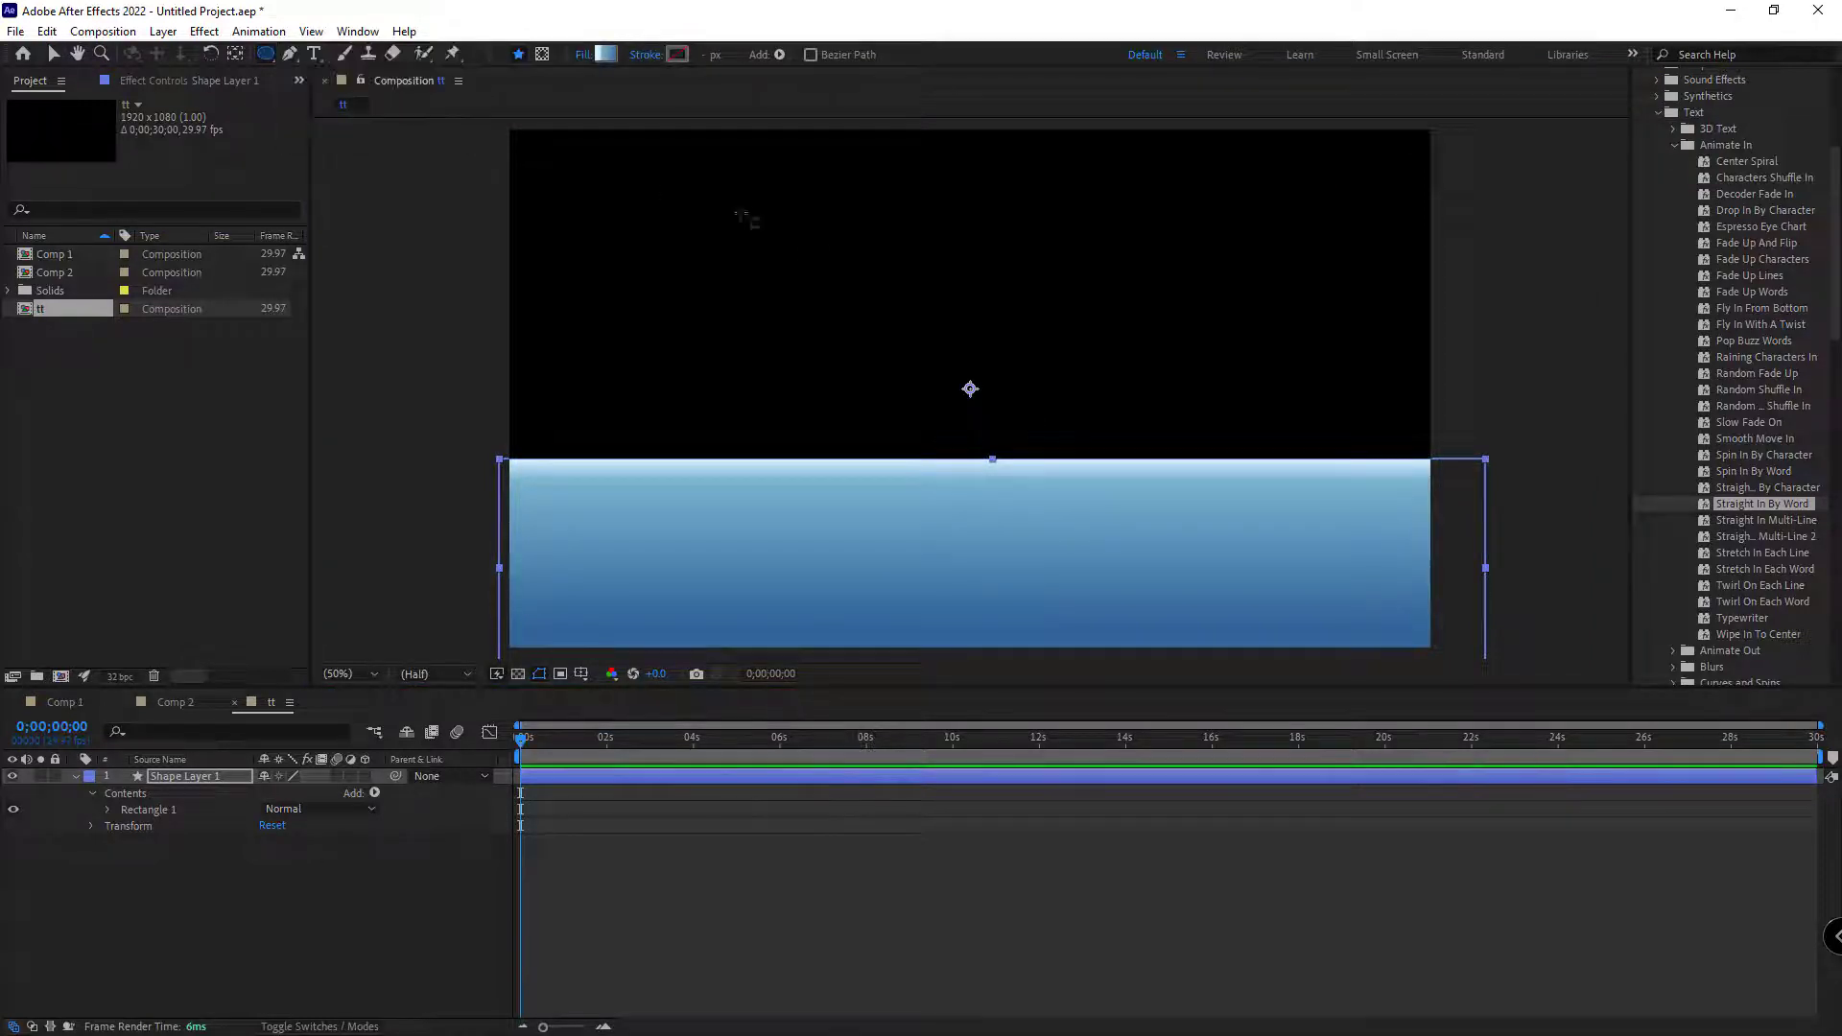
drag(1004, 179, 1173, 330)
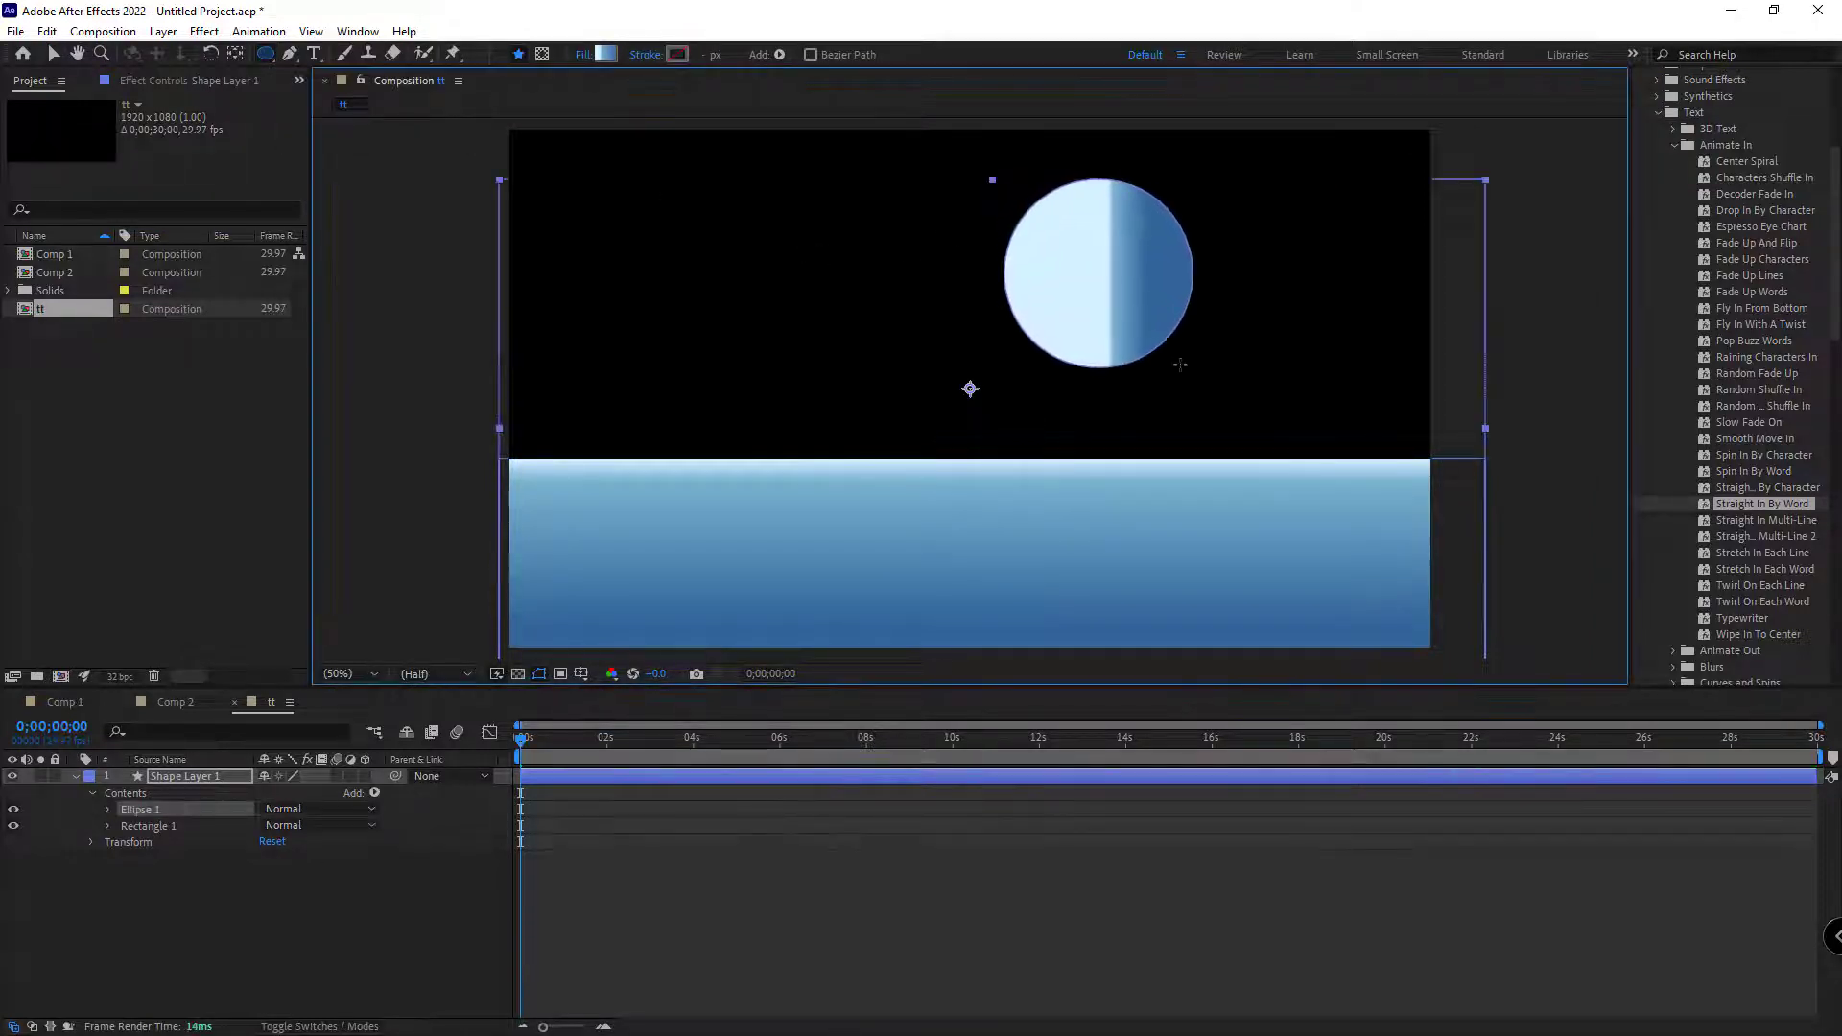
key(ctrl+z)
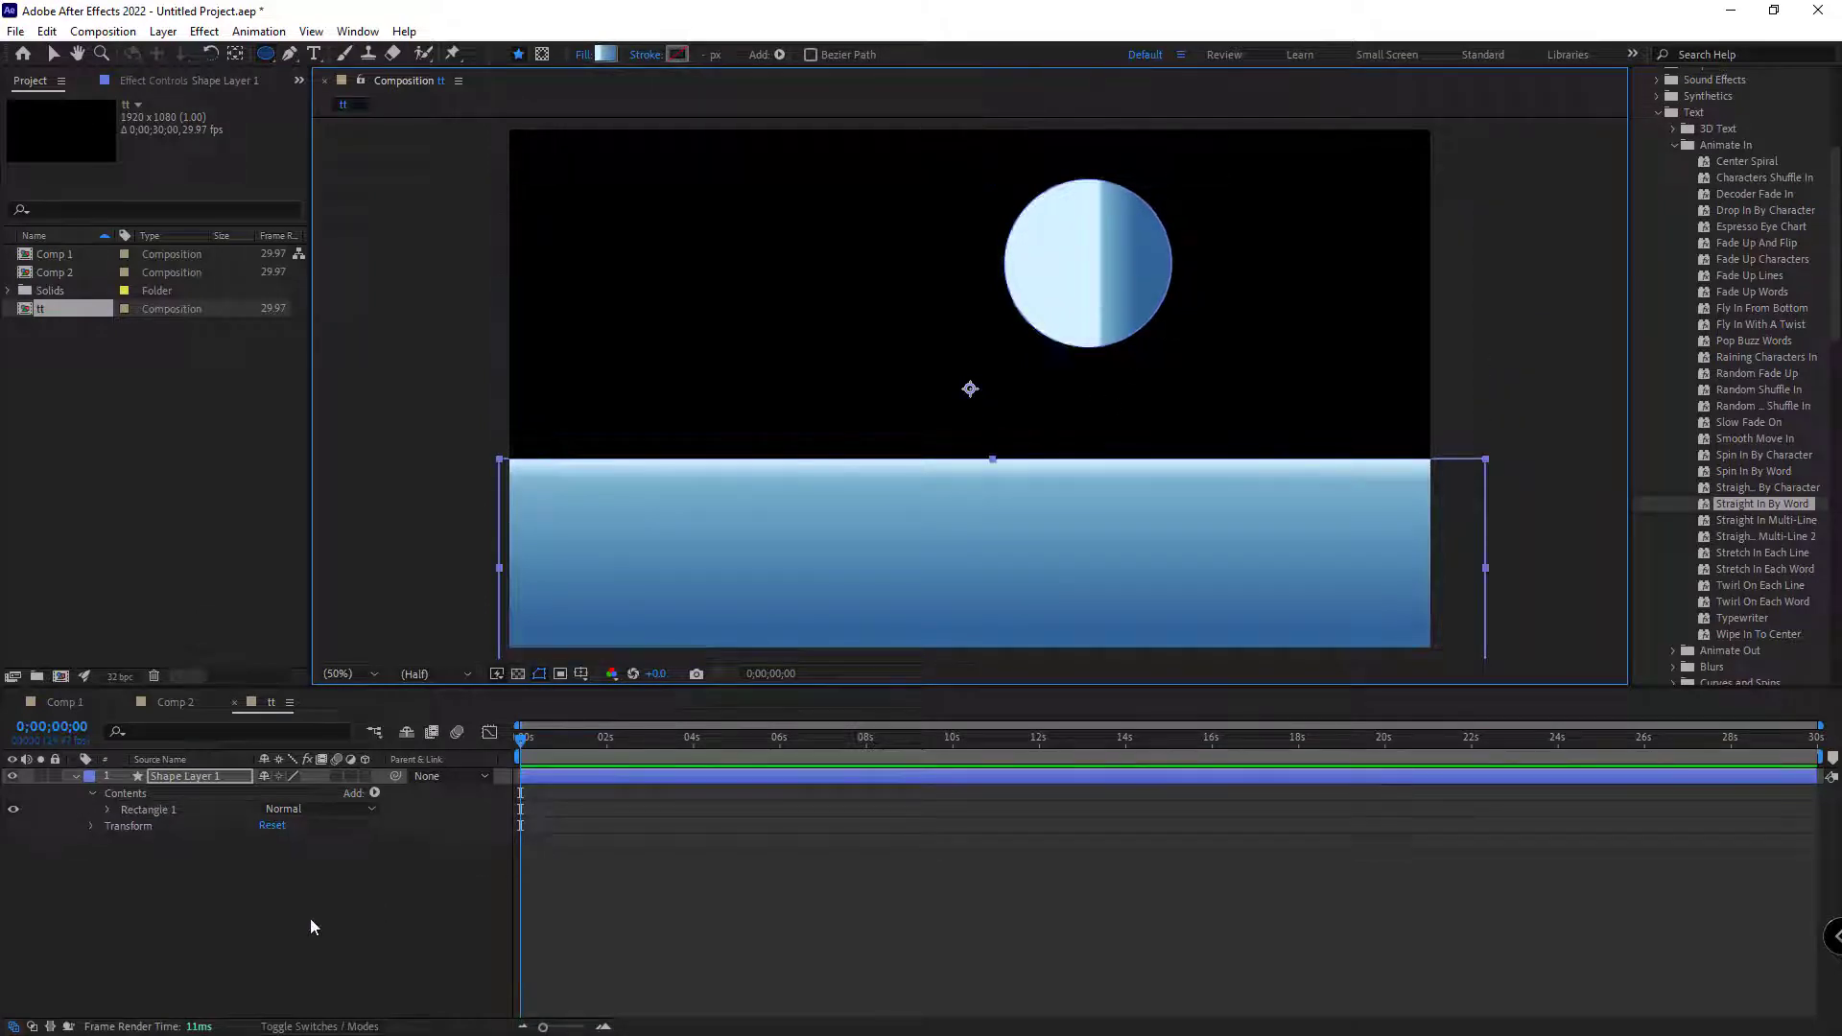
drag(818, 234, 963, 379)
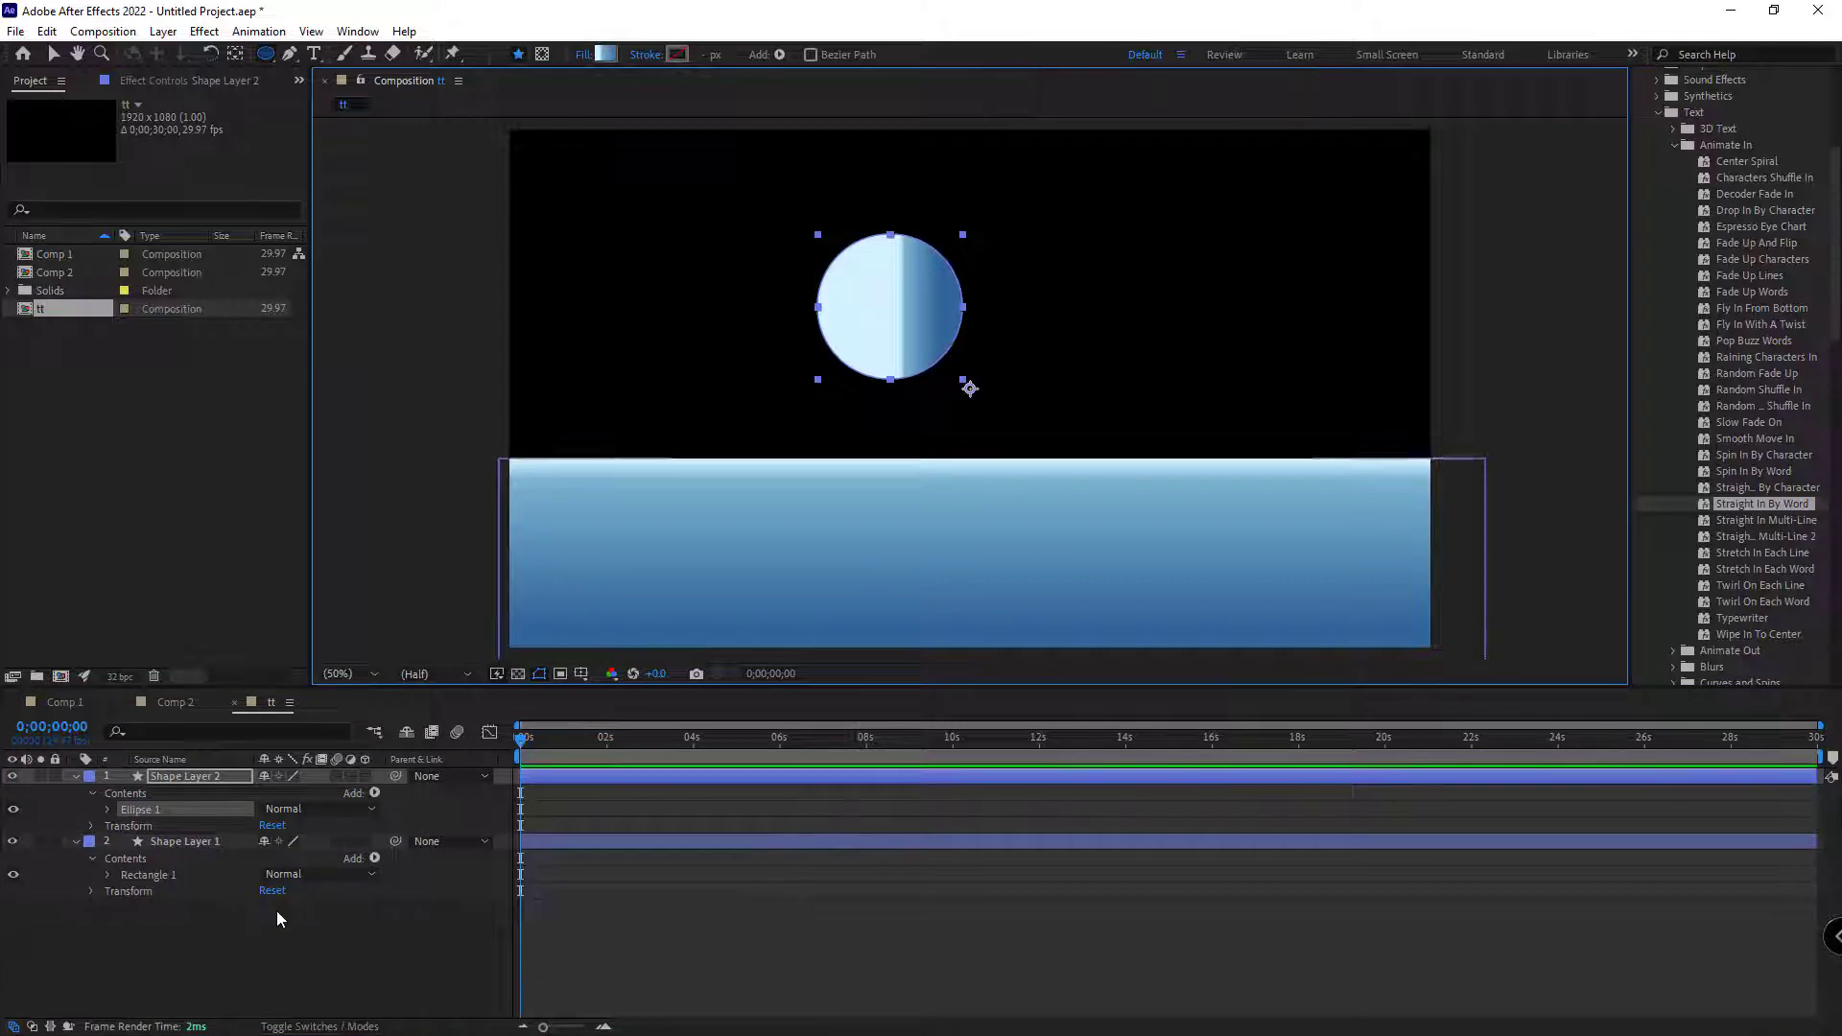
click(341, 908)
mouse_move(1095, 231)
mouse_down()
mouse_move(1247, 380)
mouse_move(1260, 331)
mouse_up()
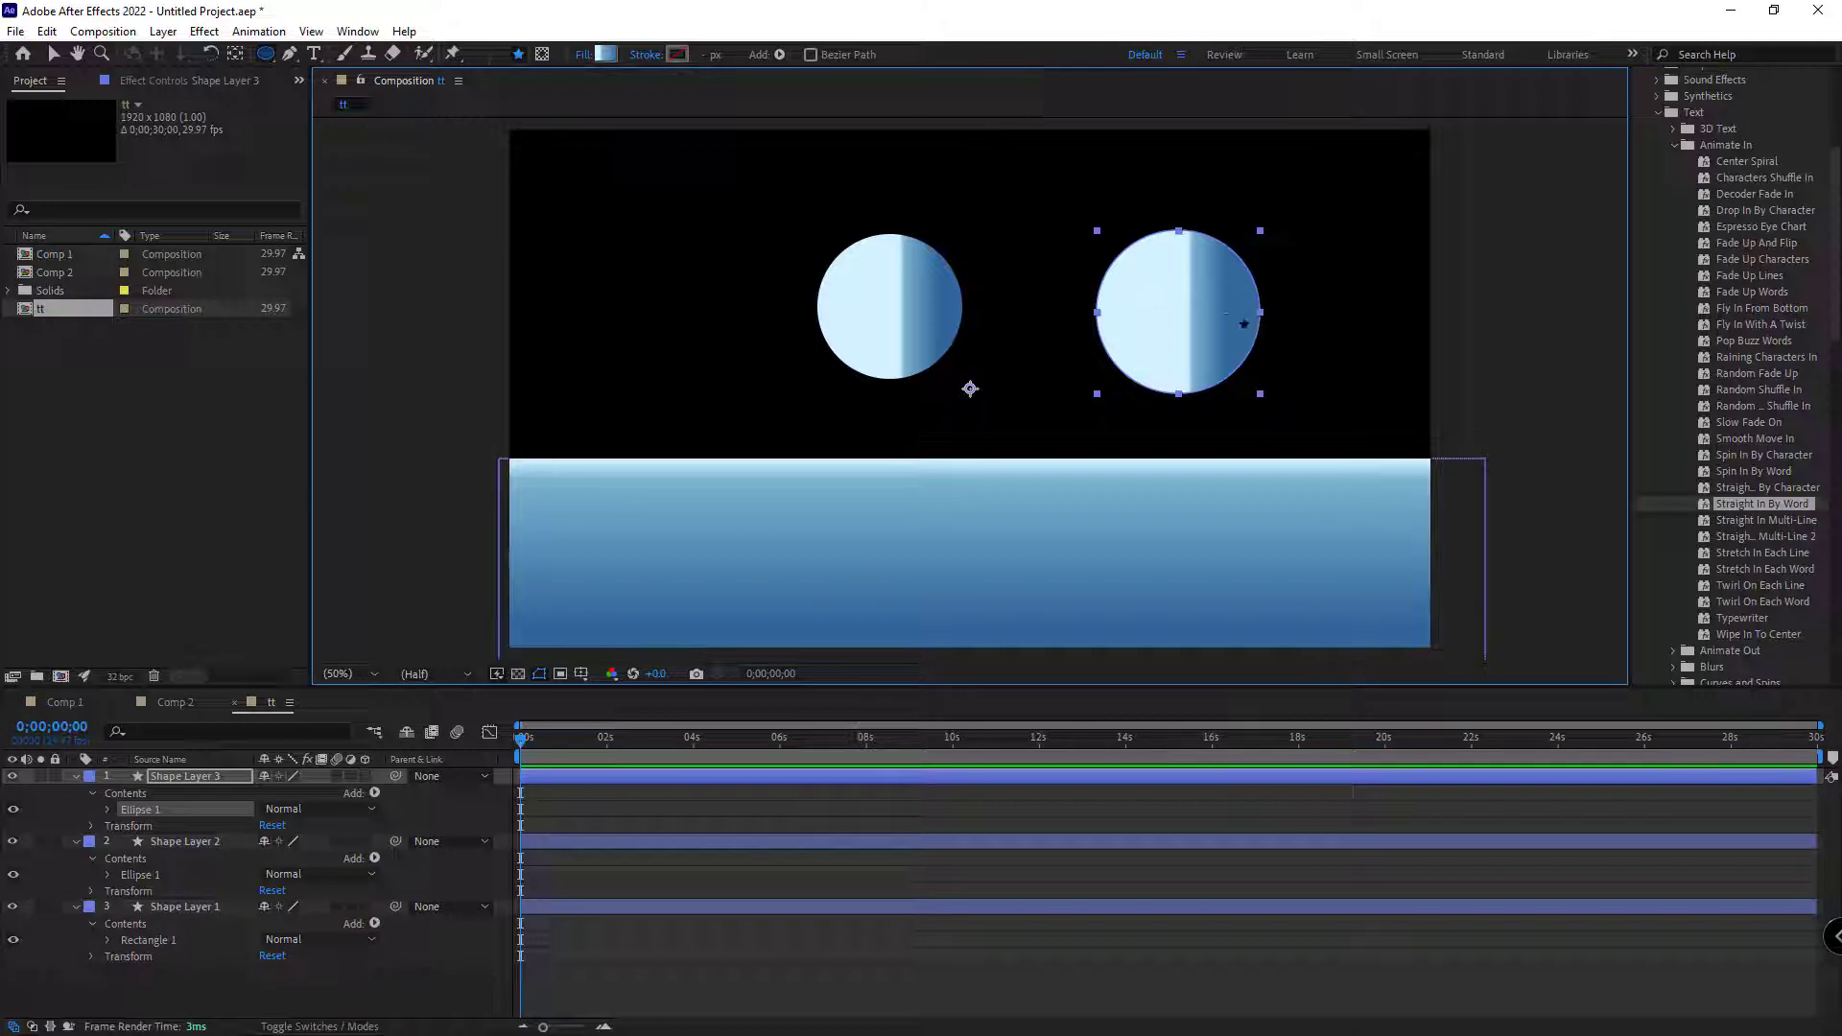
key(Delete)
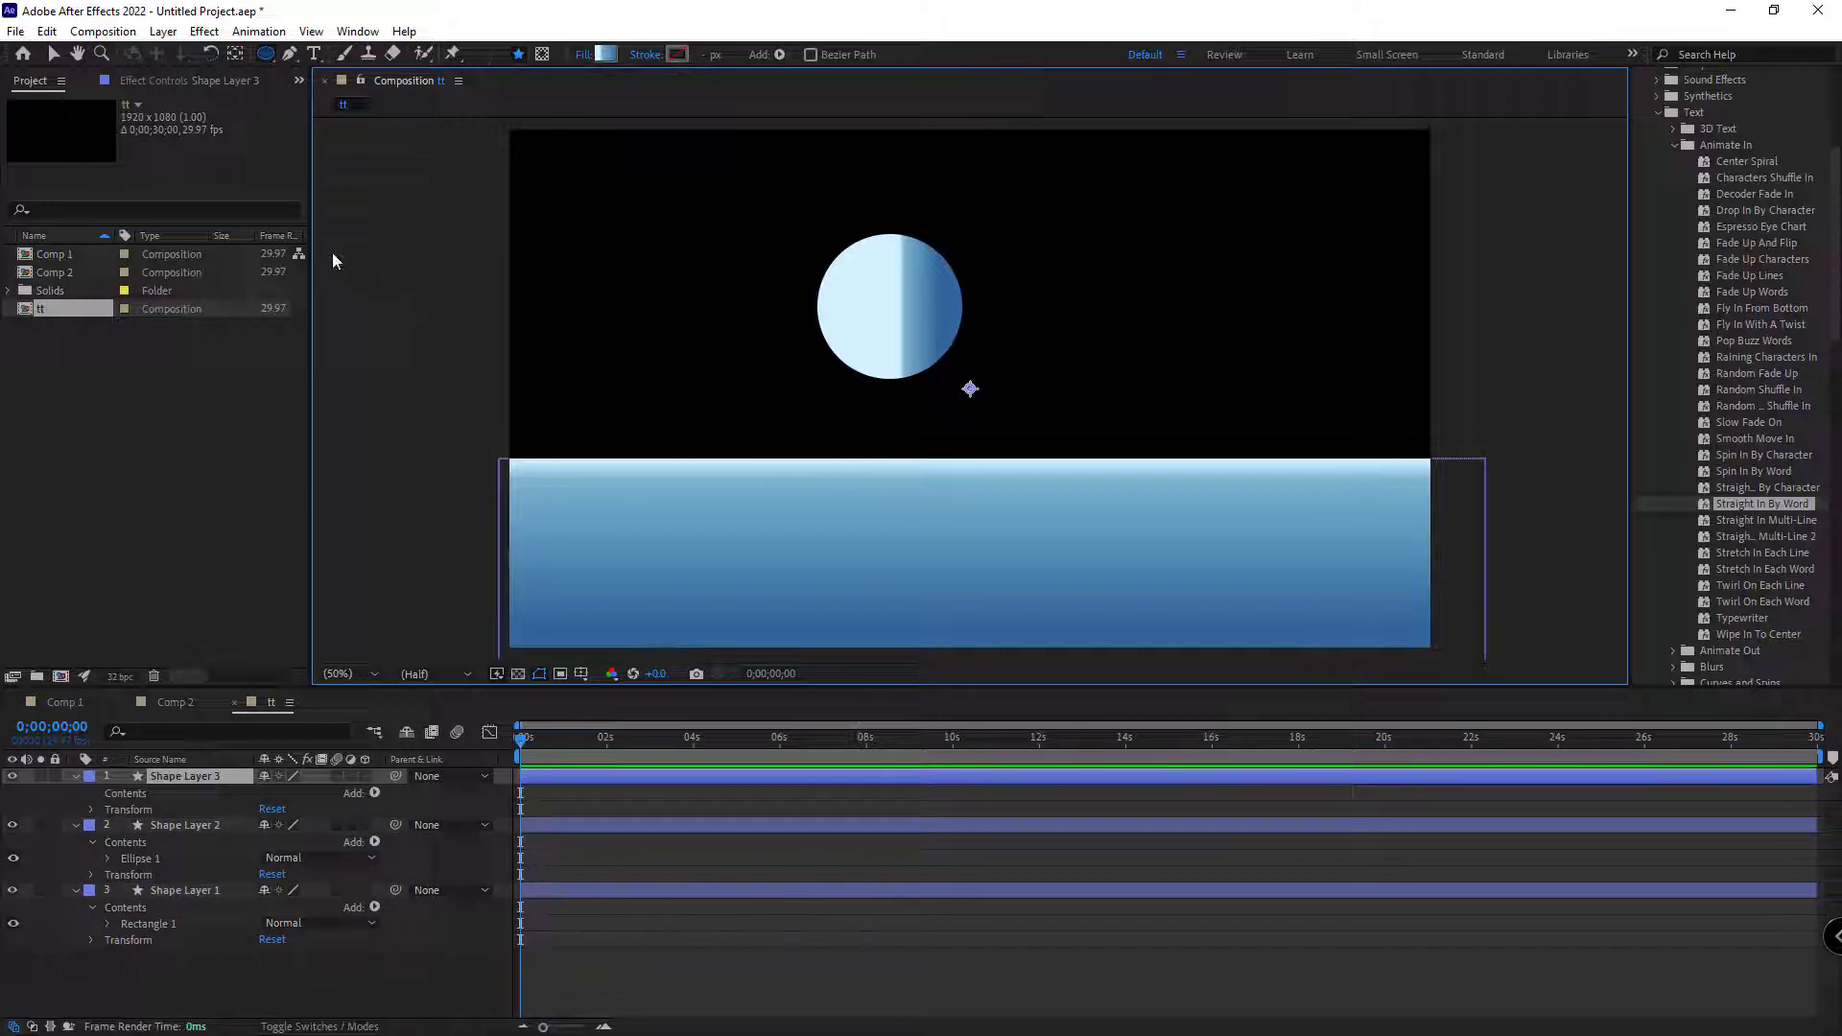
Step: Delete the now-empty top shape layer, keeping the circle and rectangle layers
click(185, 825)
click(169, 890)
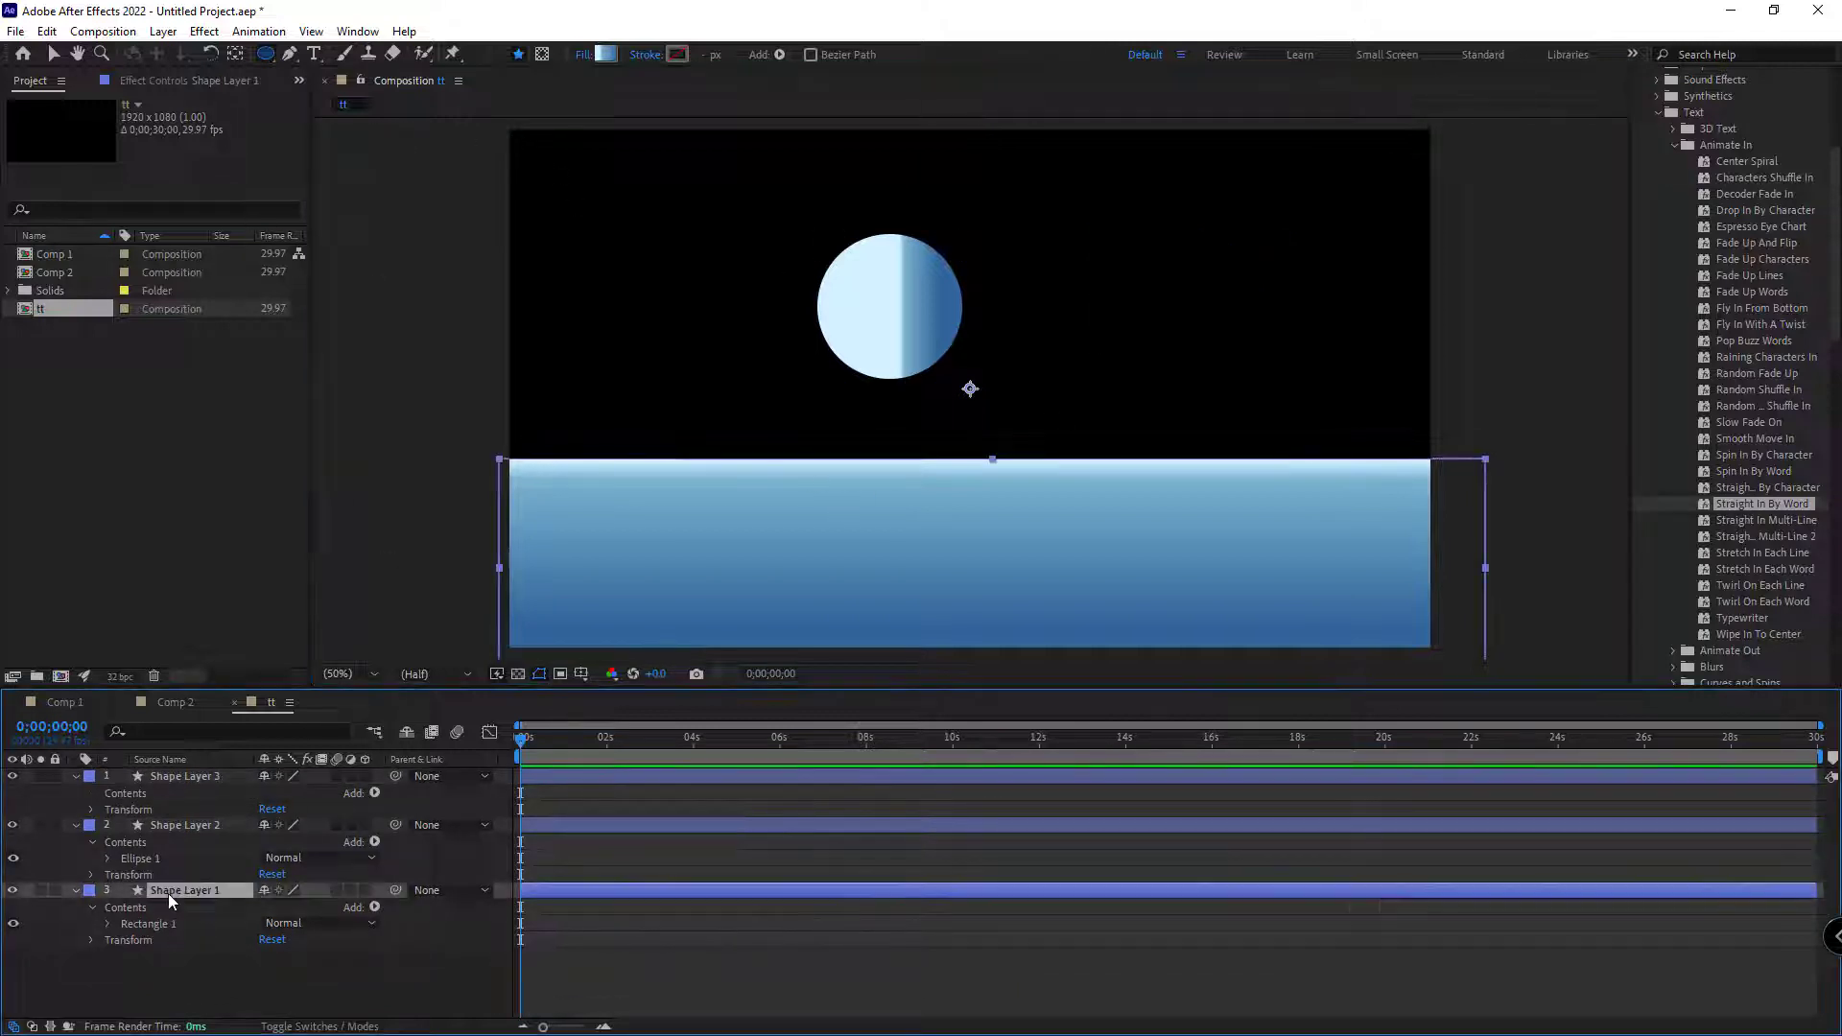
click(187, 827)
click(198, 779)
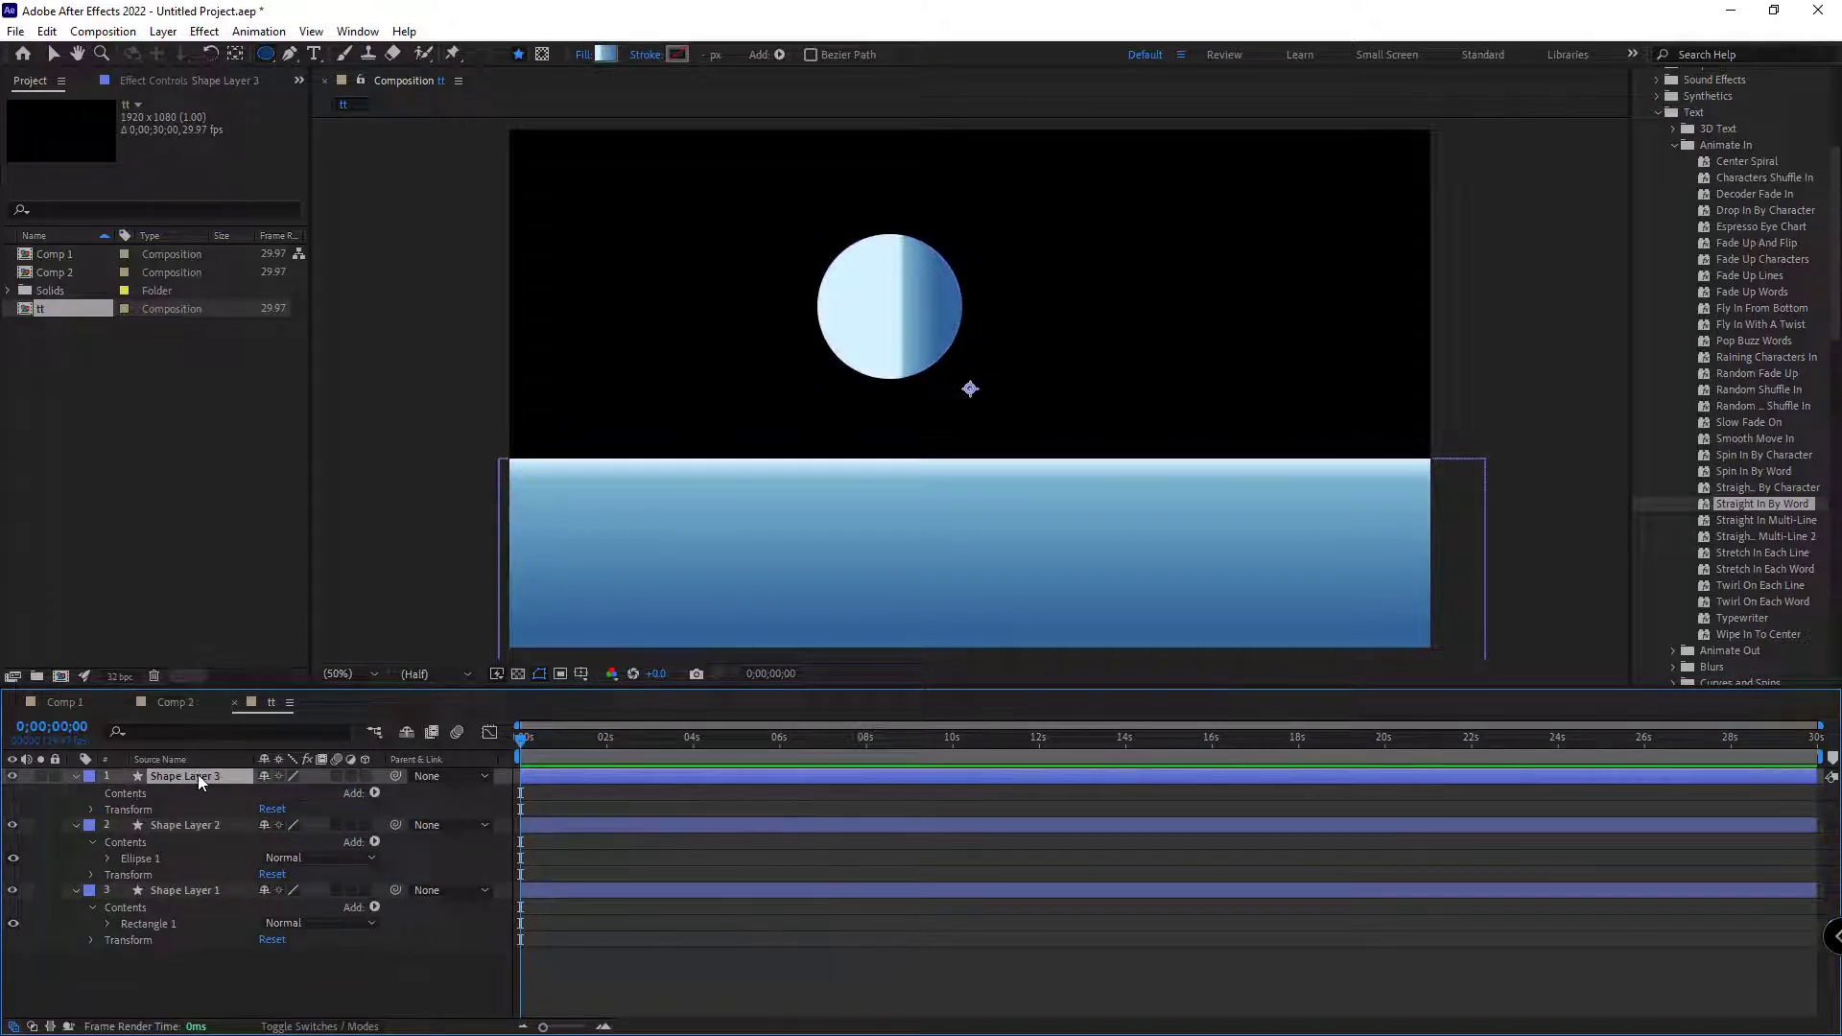
key(Delete)
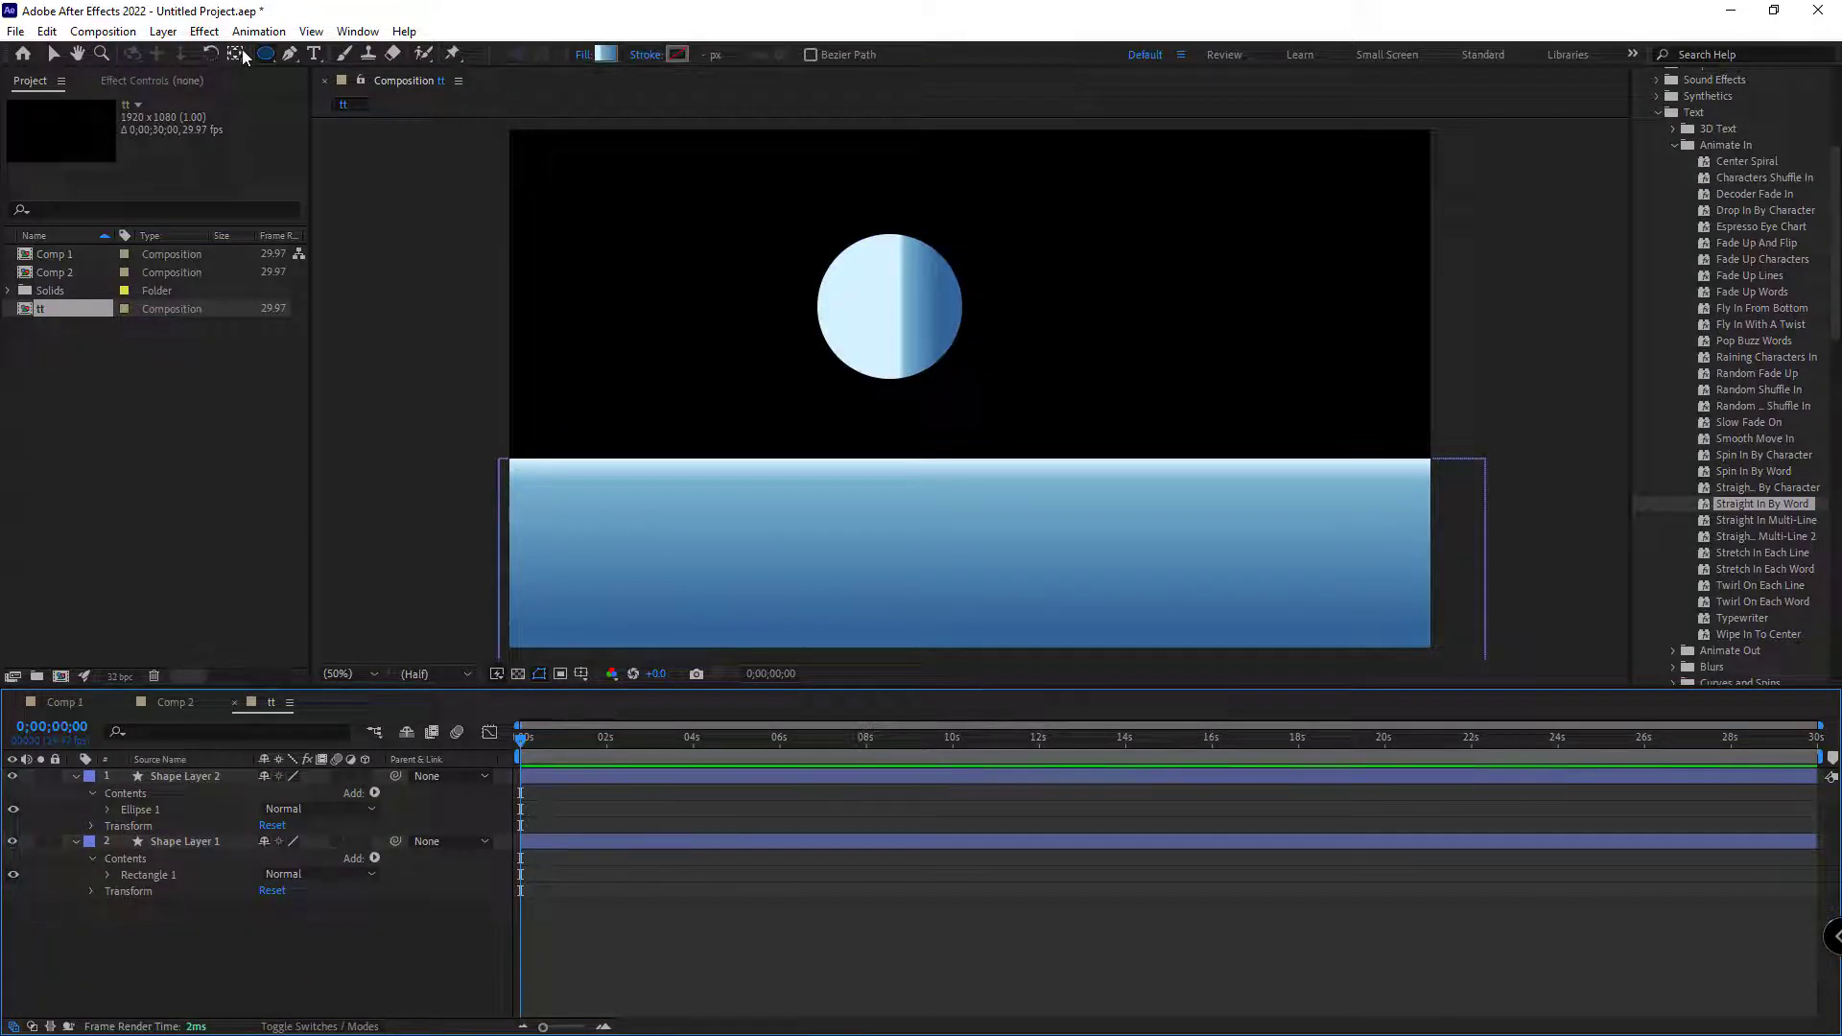
drag(266, 55, 307, 137)
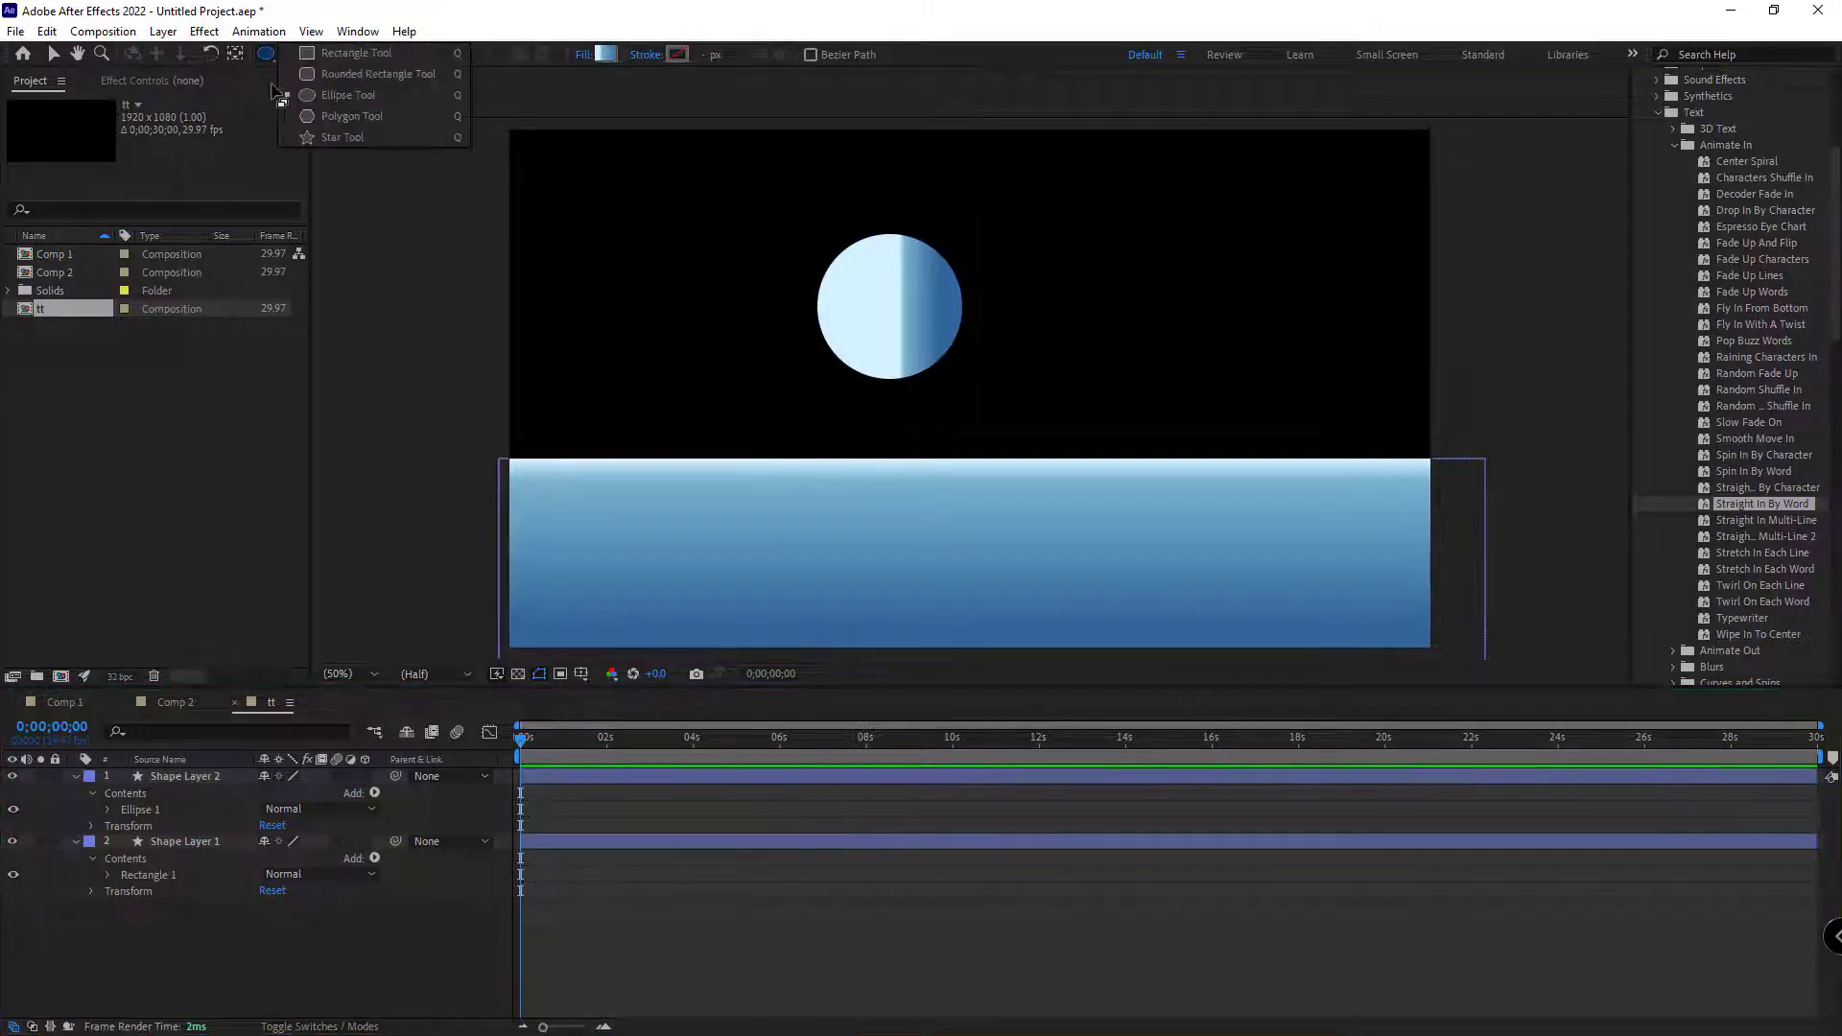
Step: Draw a pentagon star at top right and move it toward the centre-right
click(307, 137)
mouse_move(1357, 187)
mouse_down()
mouse_move(1199, 265)
mouse_move(1246, 240)
mouse_up()
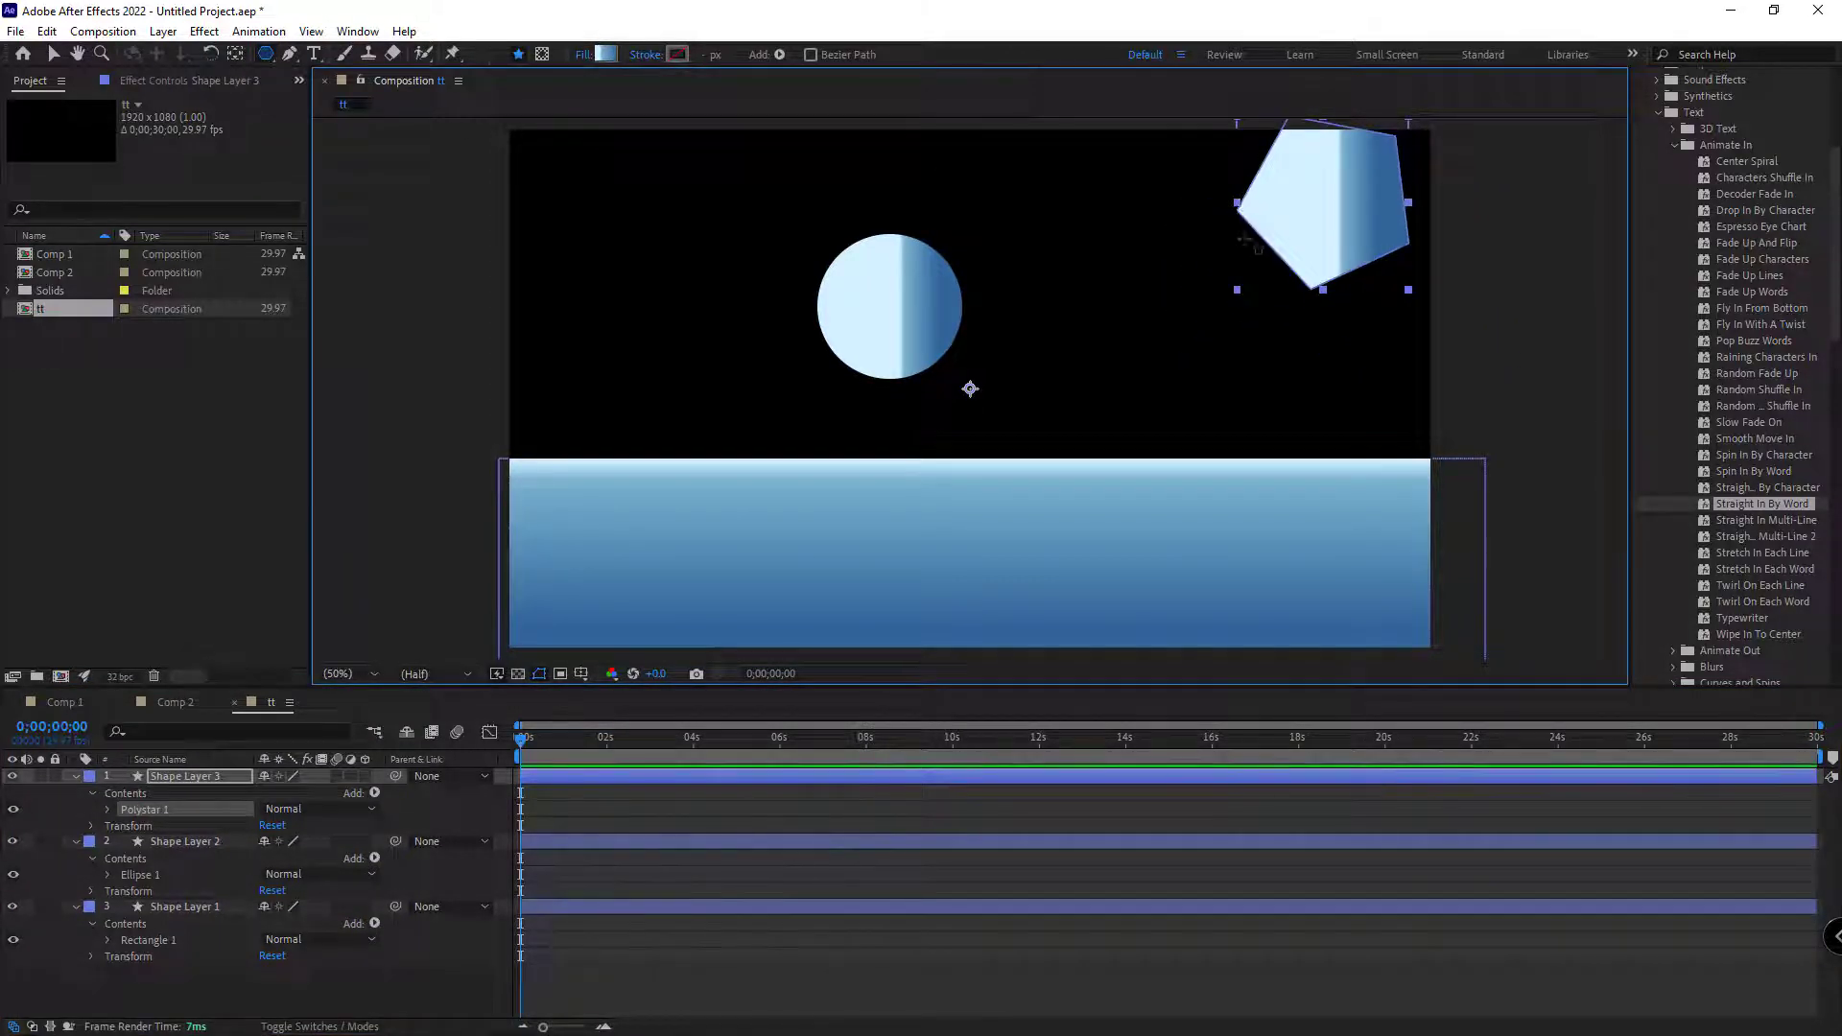
click(54, 55)
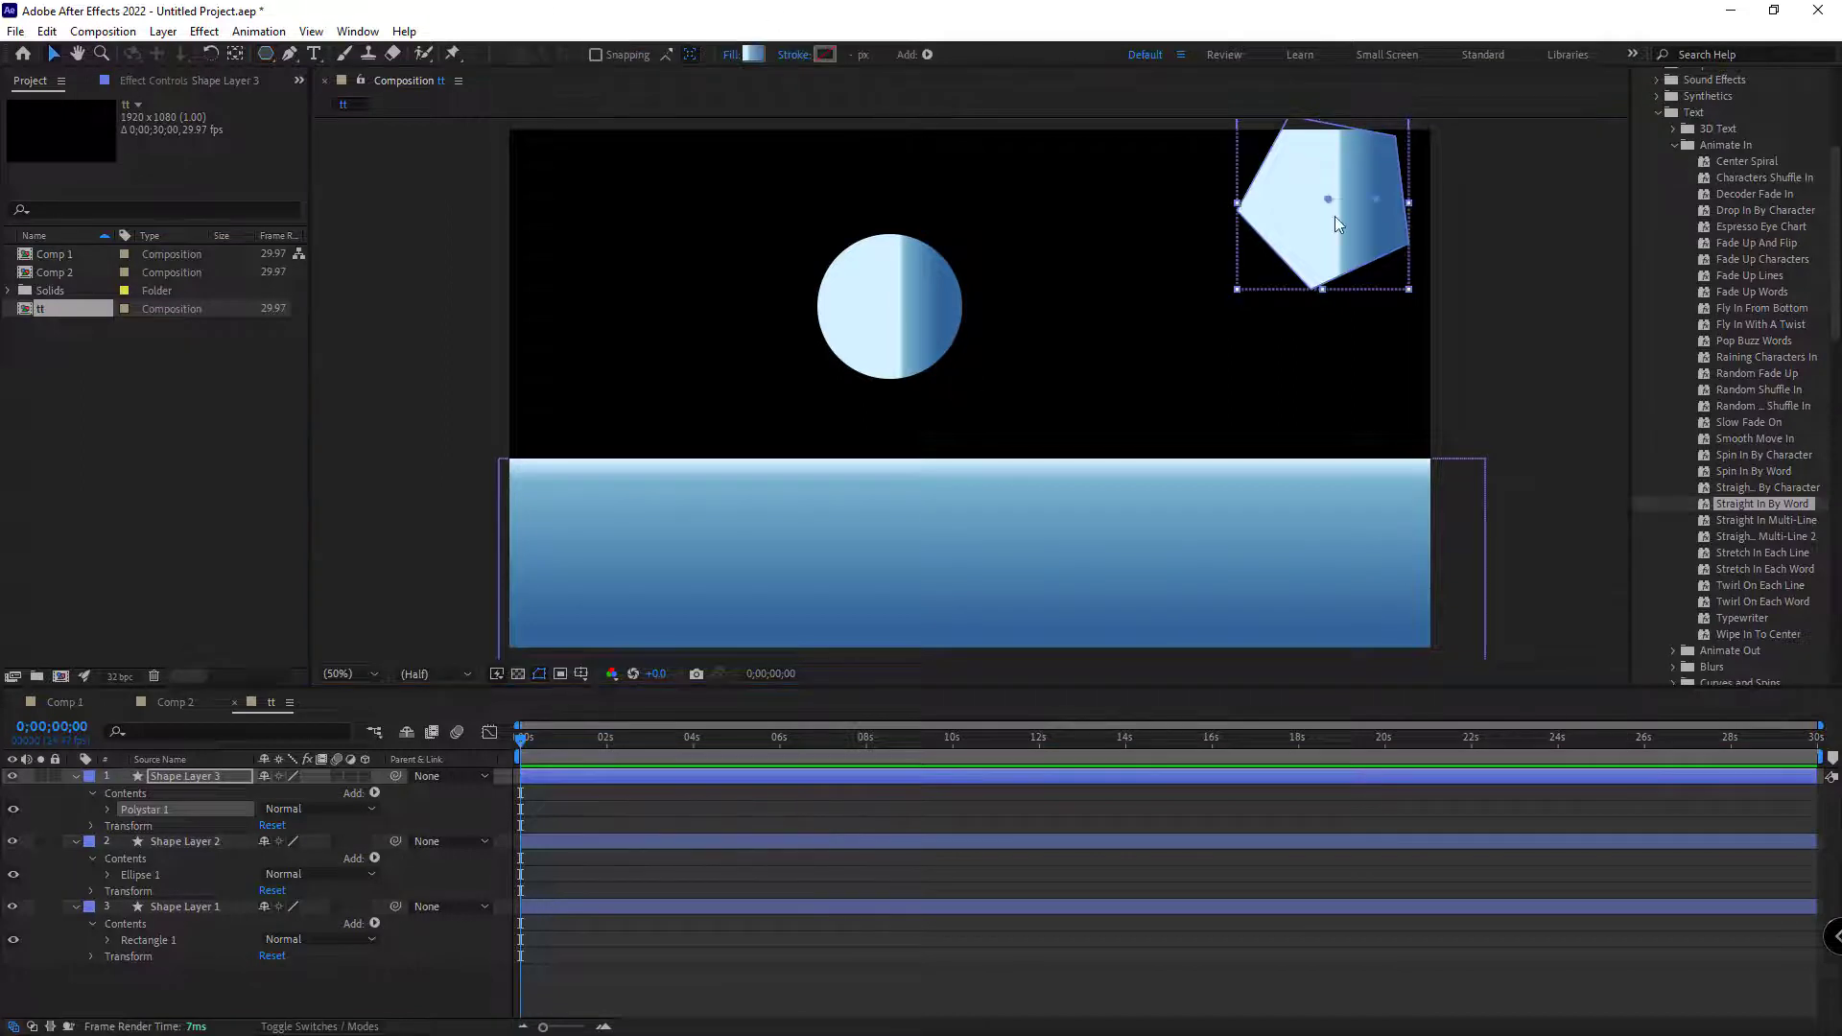
drag(1338, 223, 1193, 322)
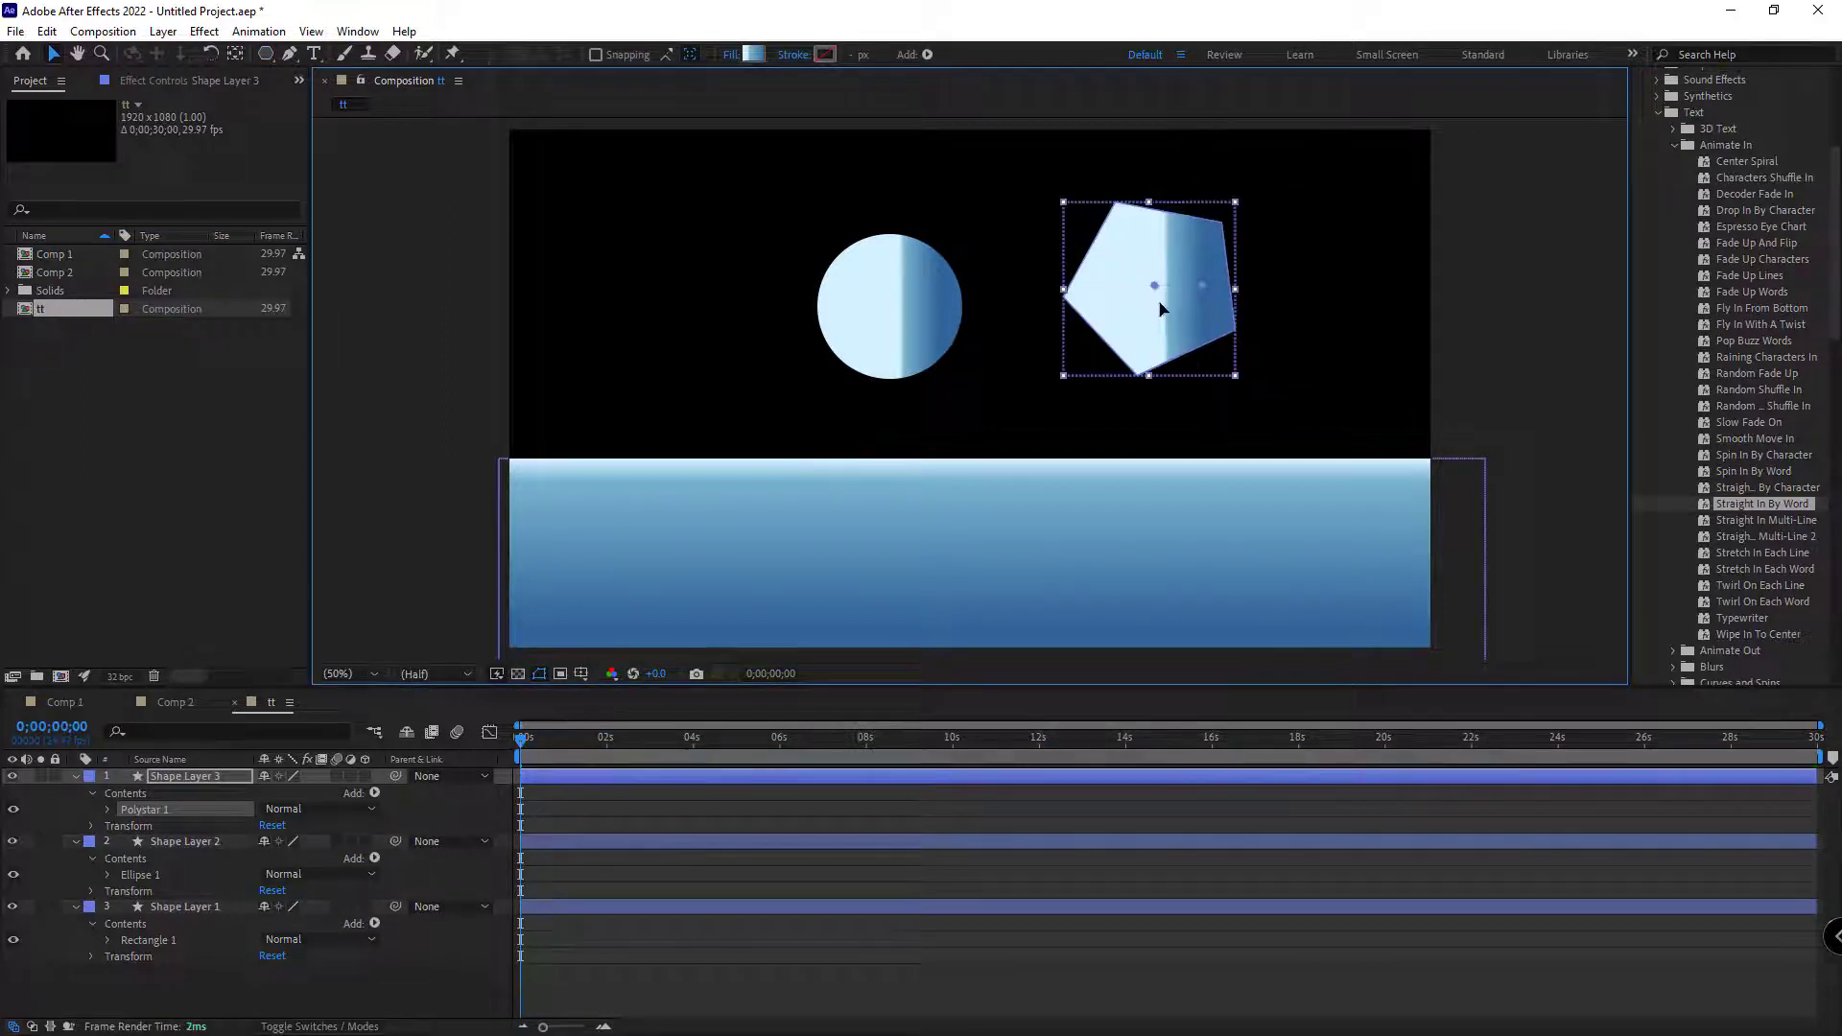
Step: Give the pentagon a radial gradient fill and widen its central glow
click(732, 55)
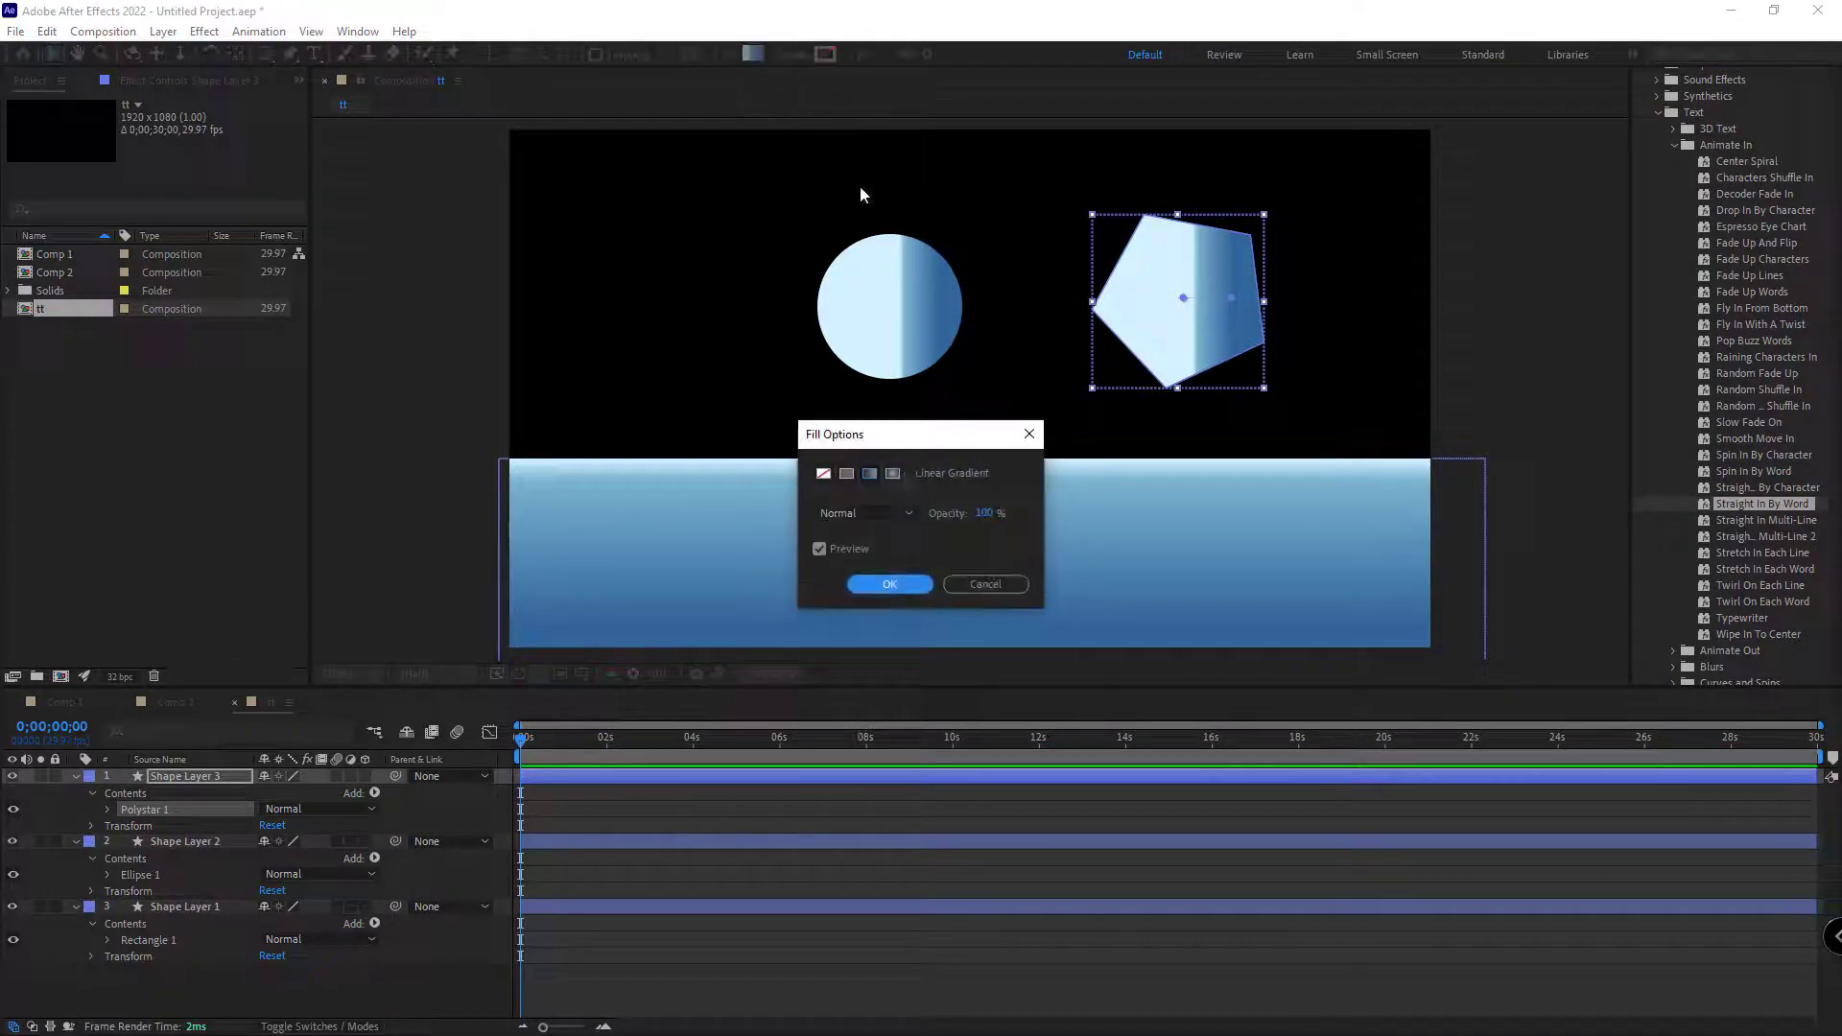
click(892, 473)
click(889, 584)
mouse_move(1230, 299)
mouse_down()
mouse_move(1271, 297)
mouse_move(1290, 404)
mouse_move(1185, 303)
mouse_up()
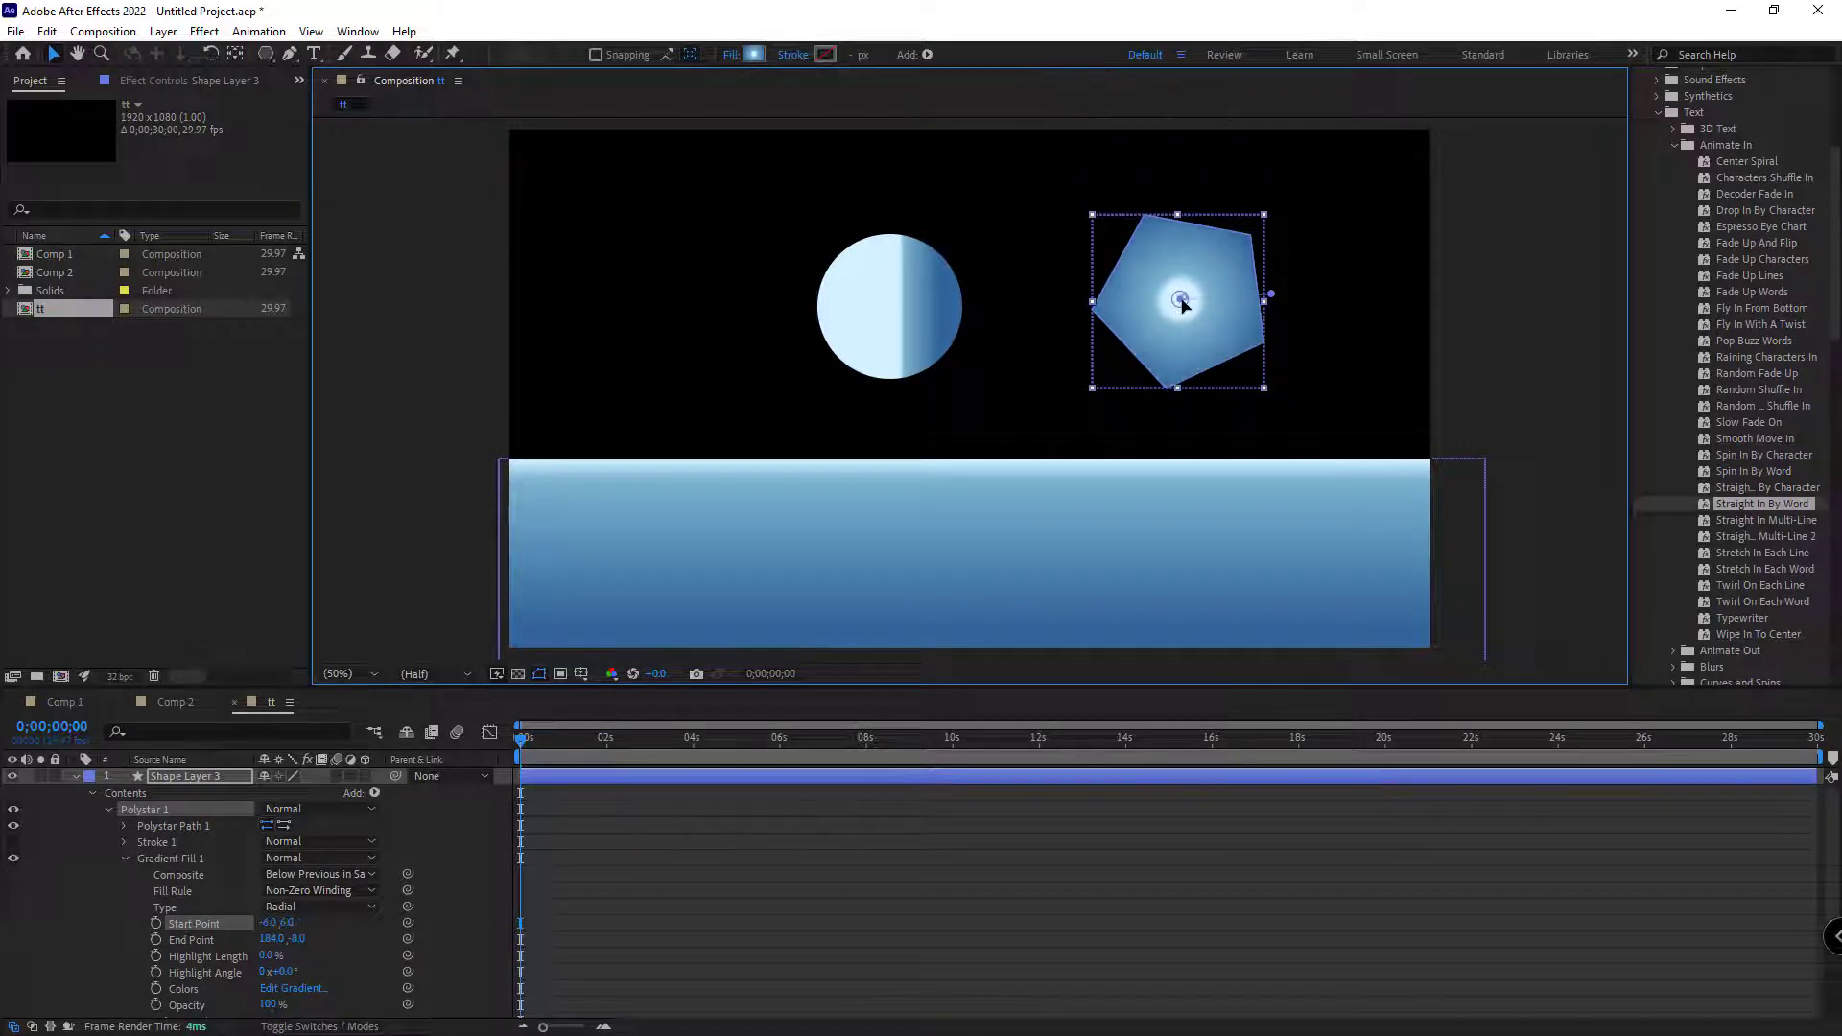
click(903, 330)
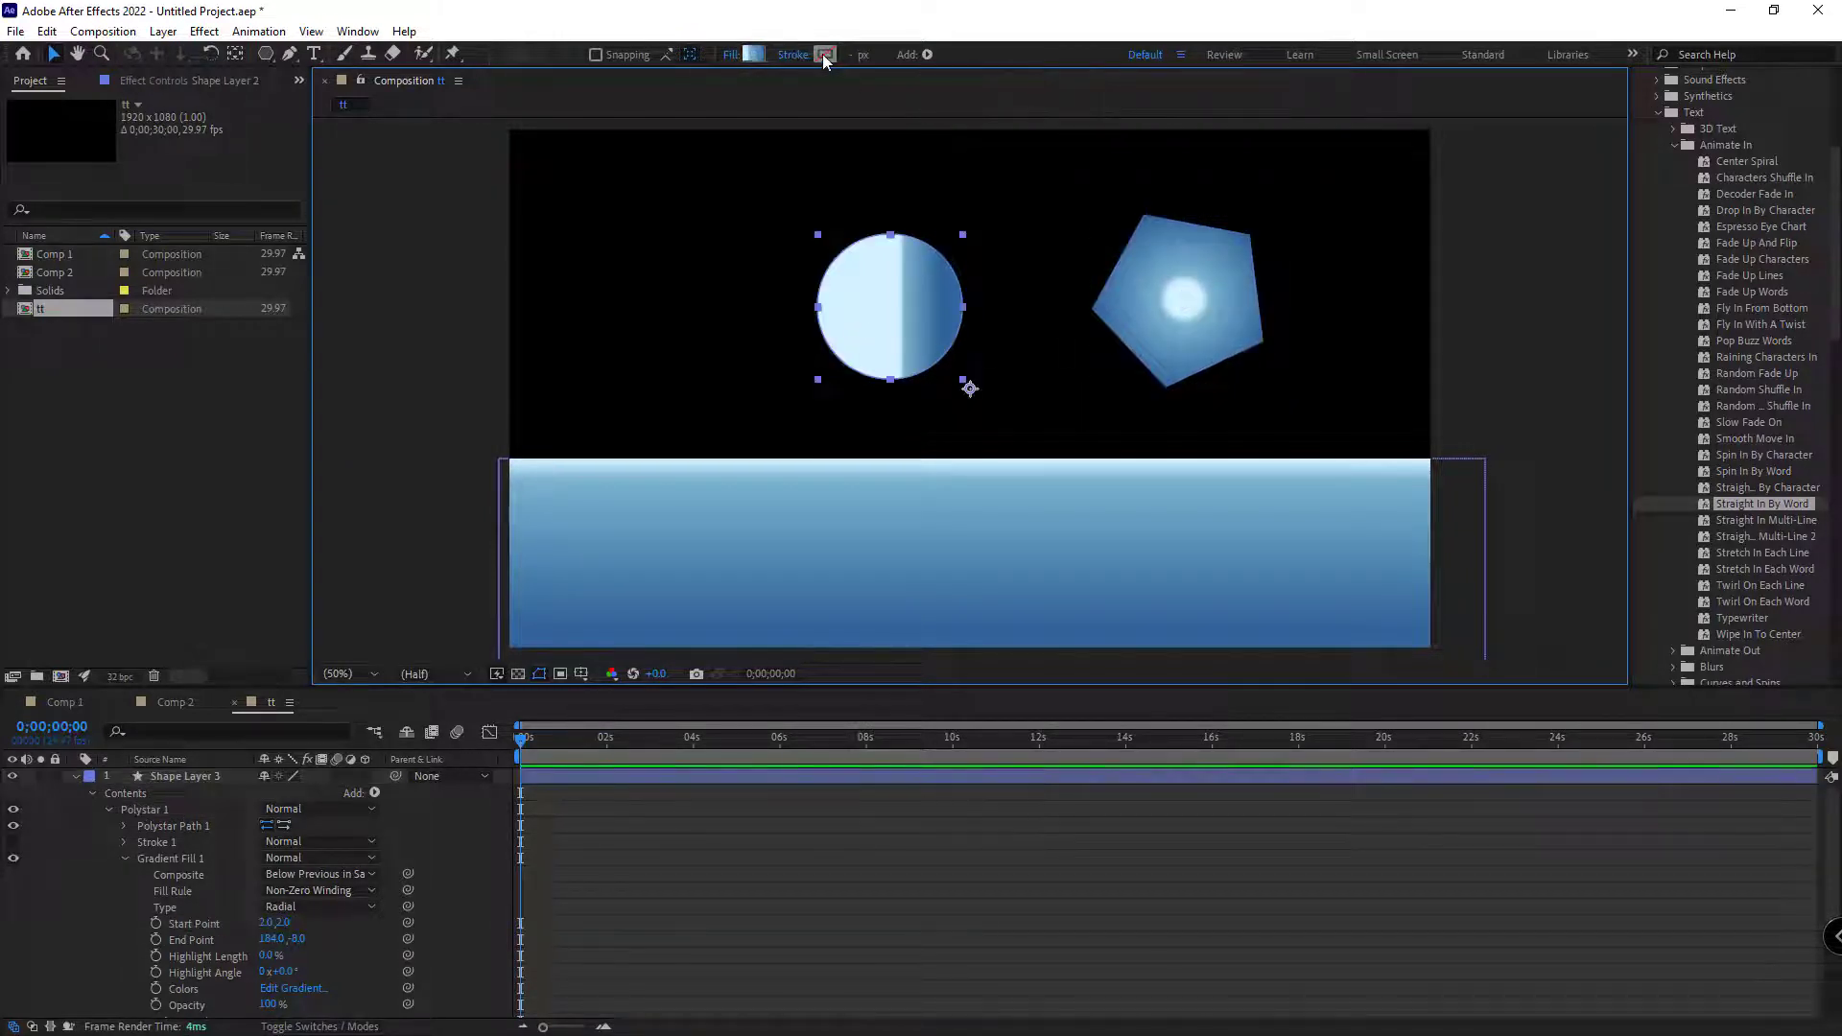
Step: Switch the circle to a radial gradient, remove the extra light stop, and recolour it purple-magenta
click(724, 55)
click(892, 473)
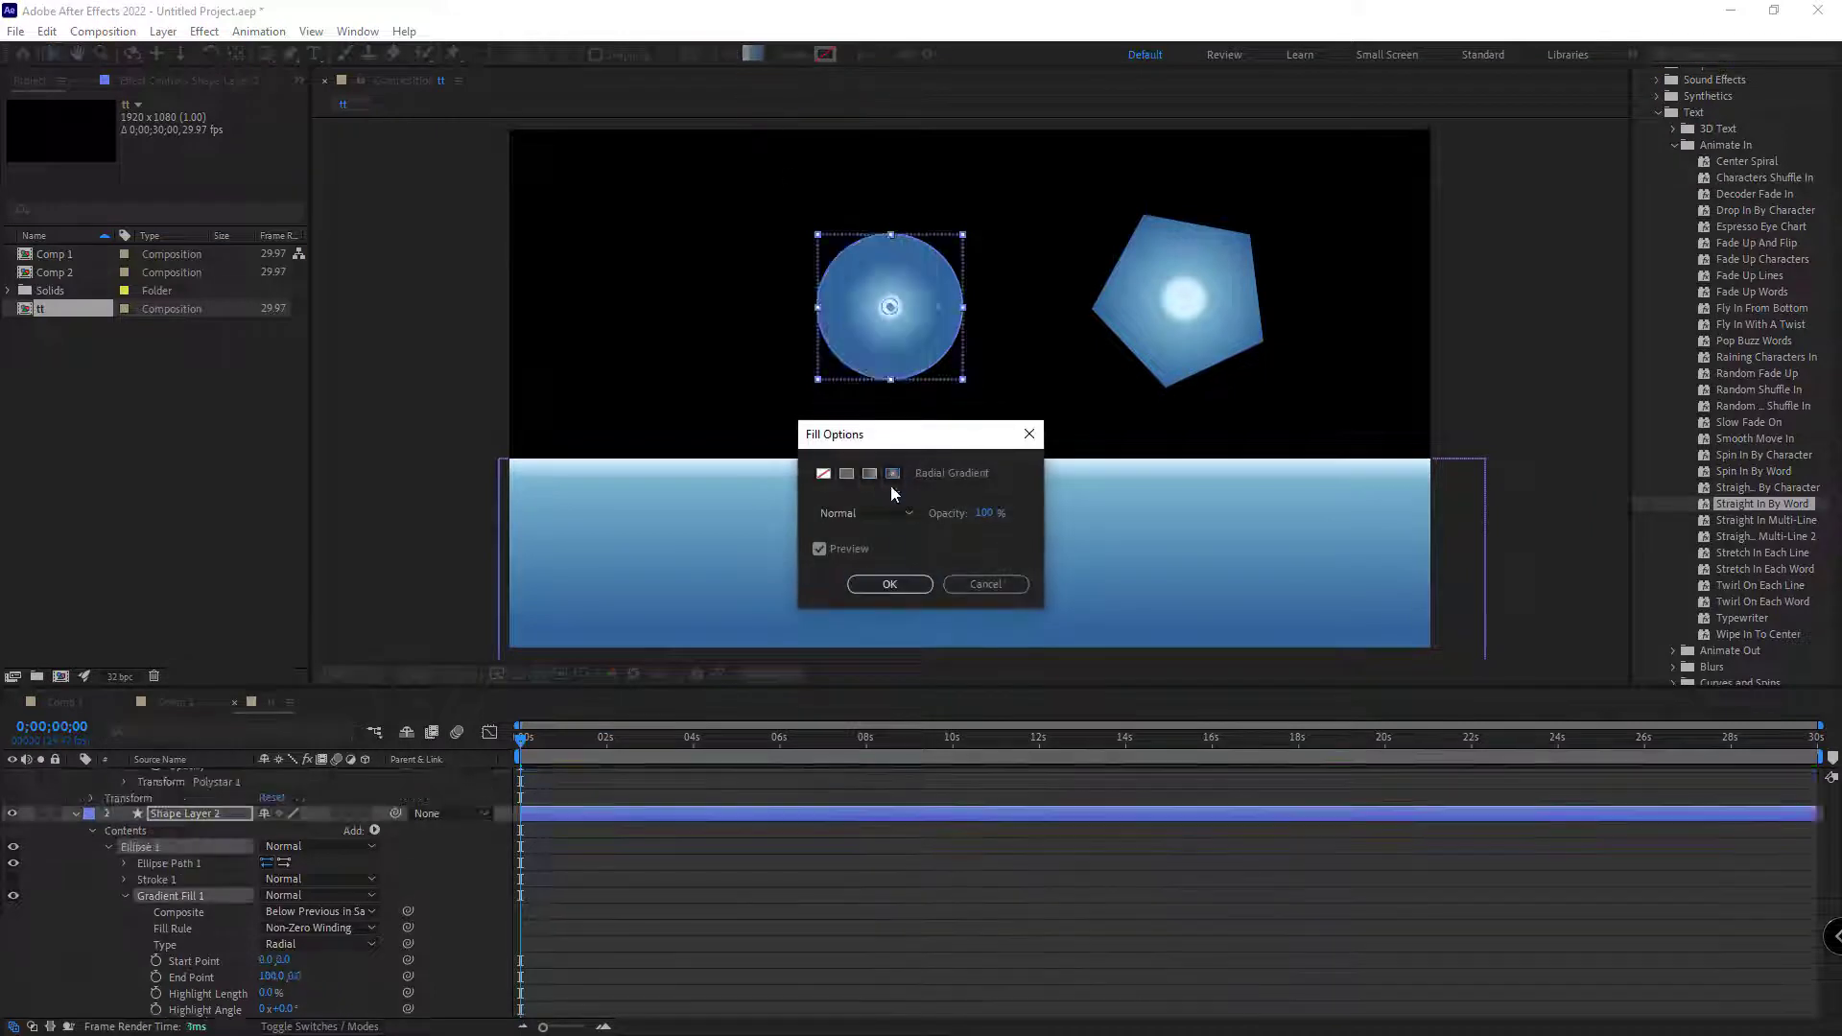
click(887, 584)
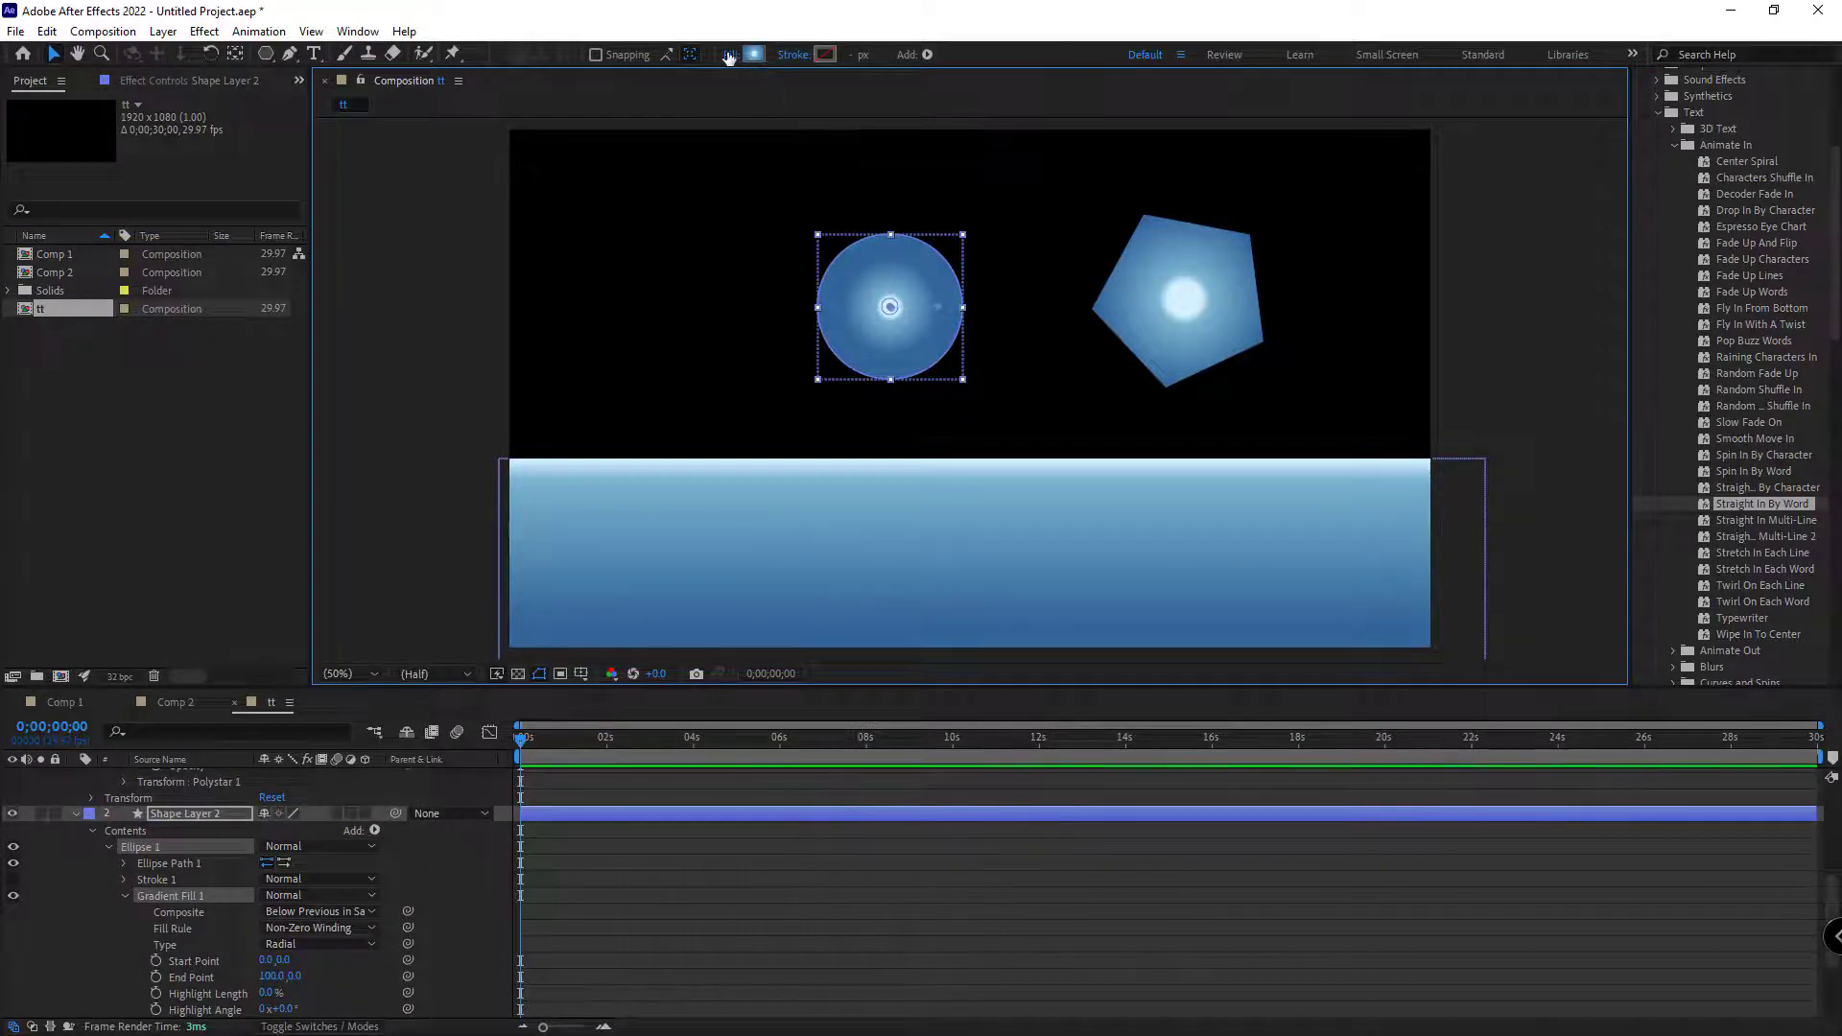
click(746, 56)
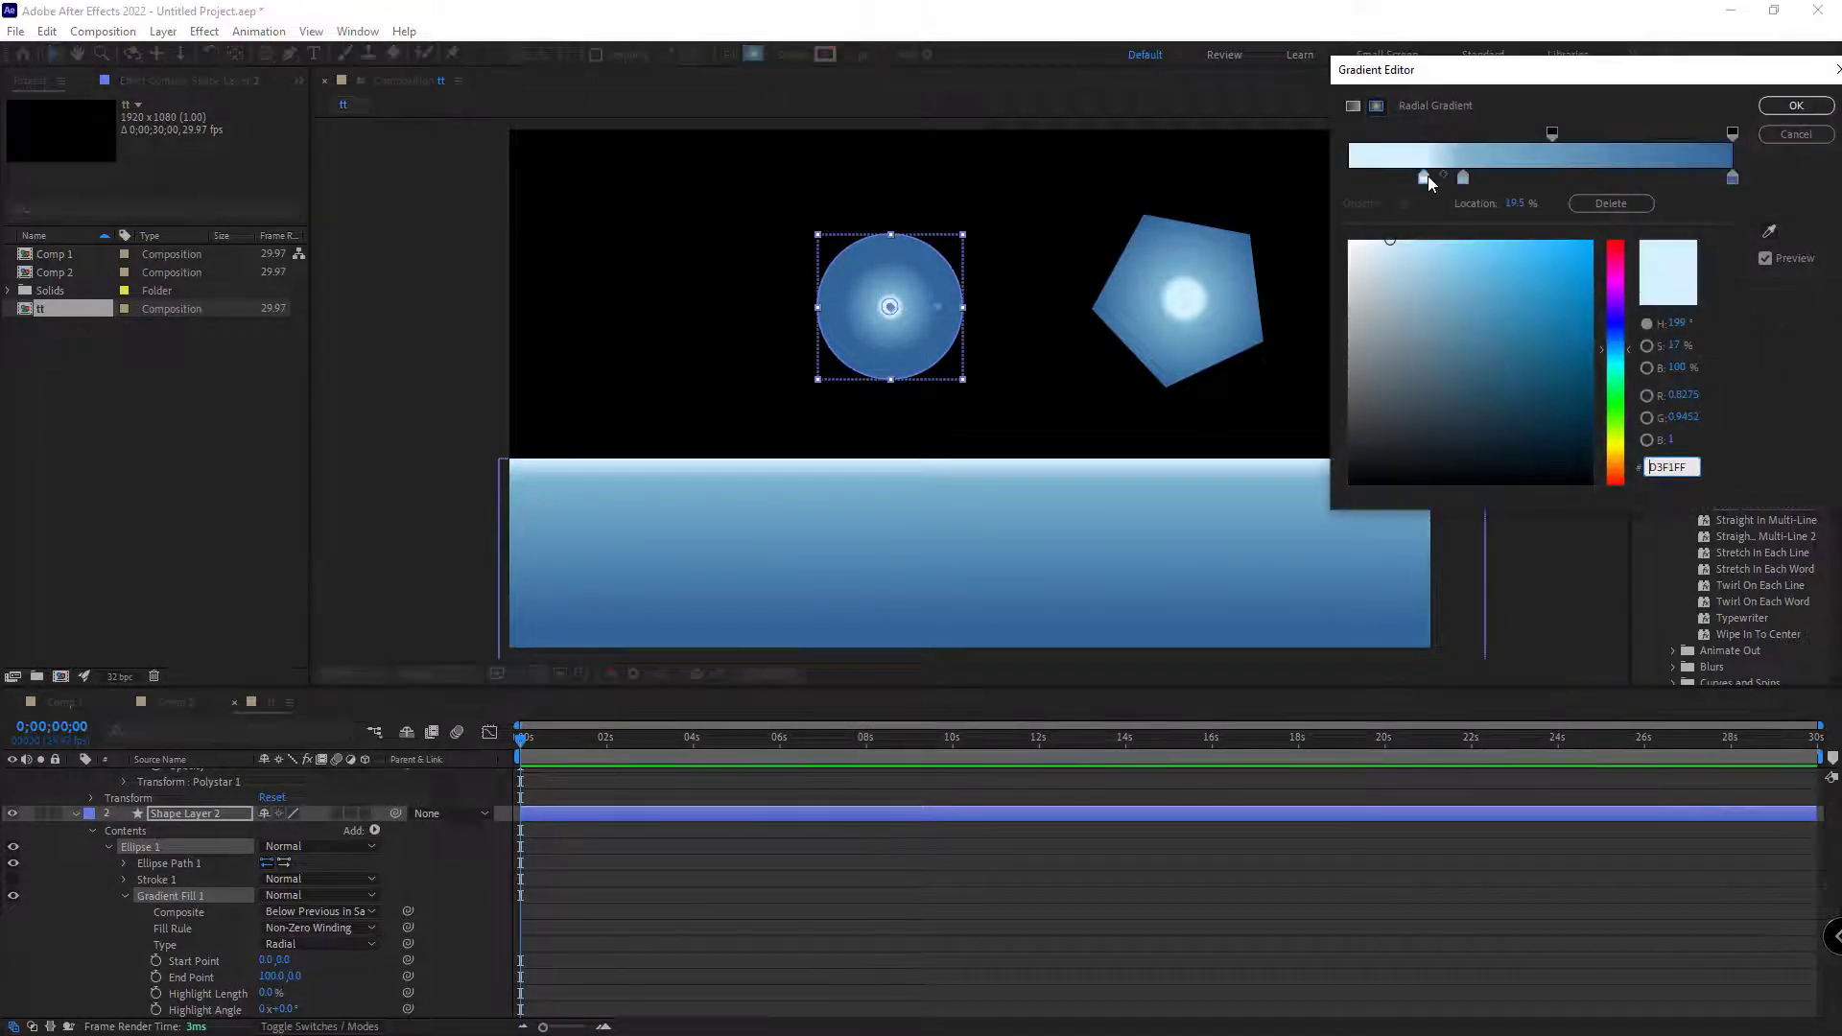
drag(1425, 177, 1269, 189)
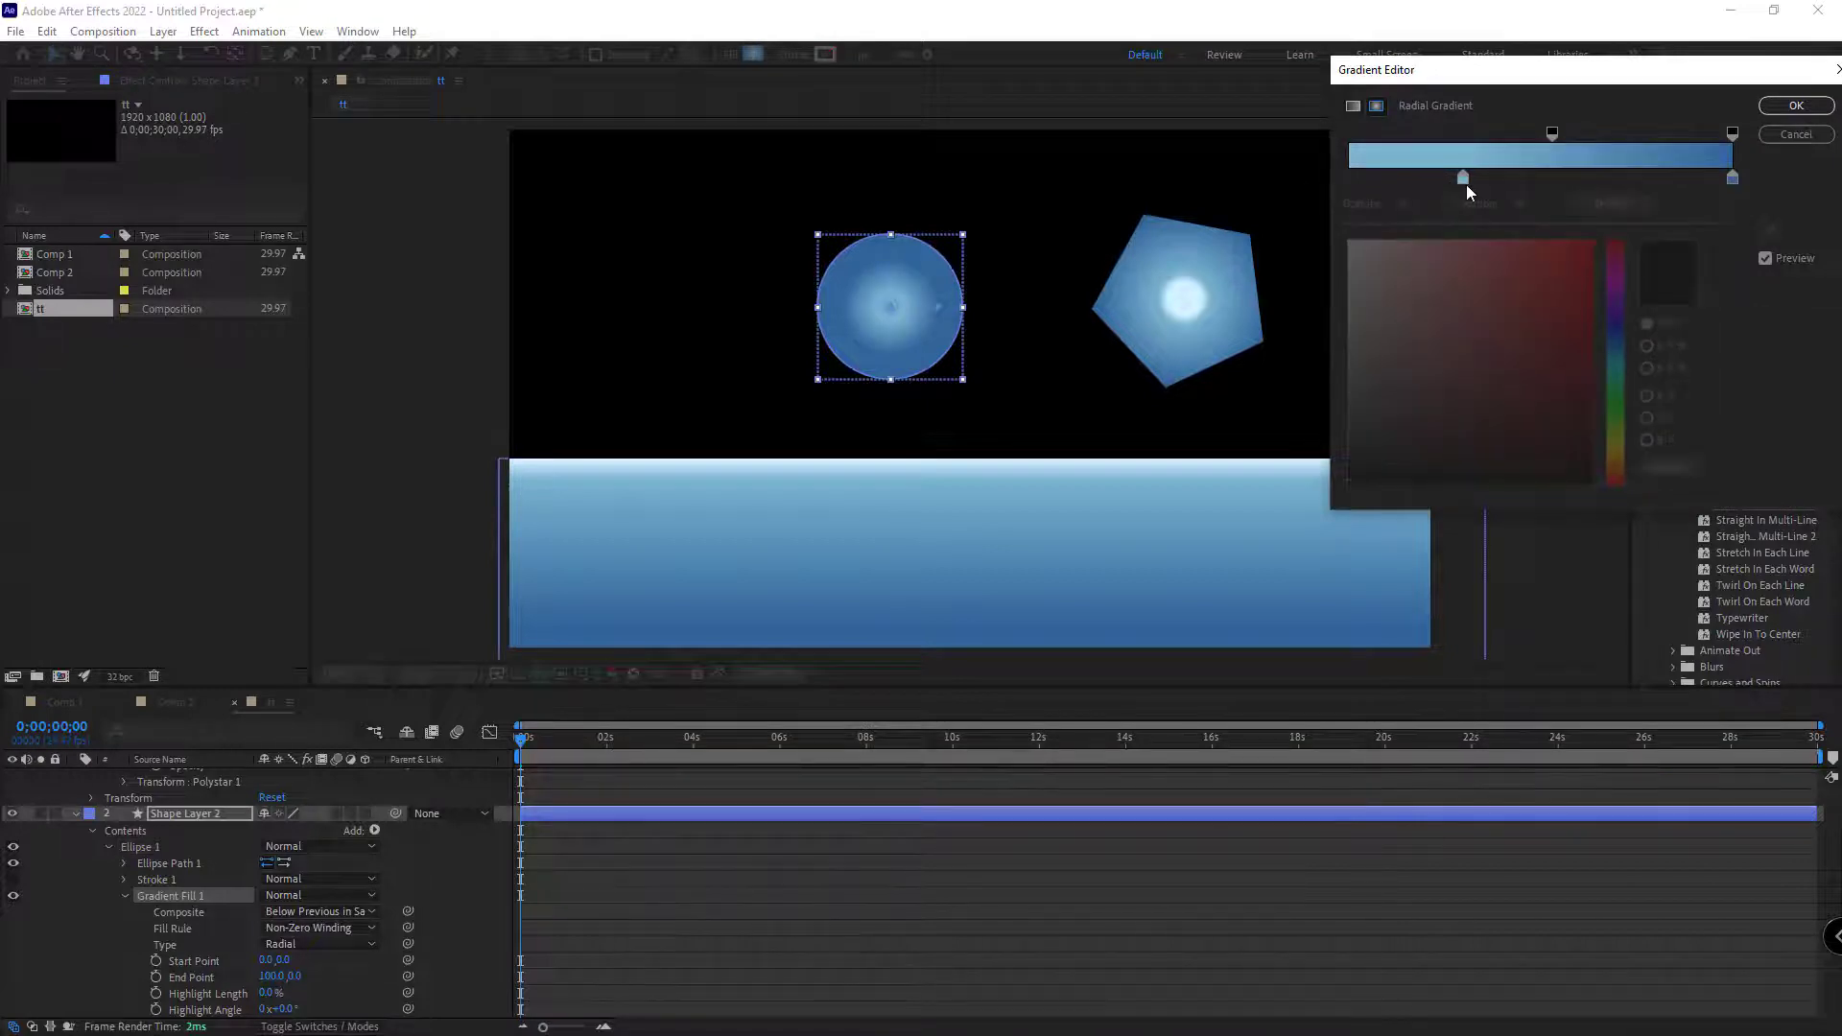
drag(1464, 181, 1316, 186)
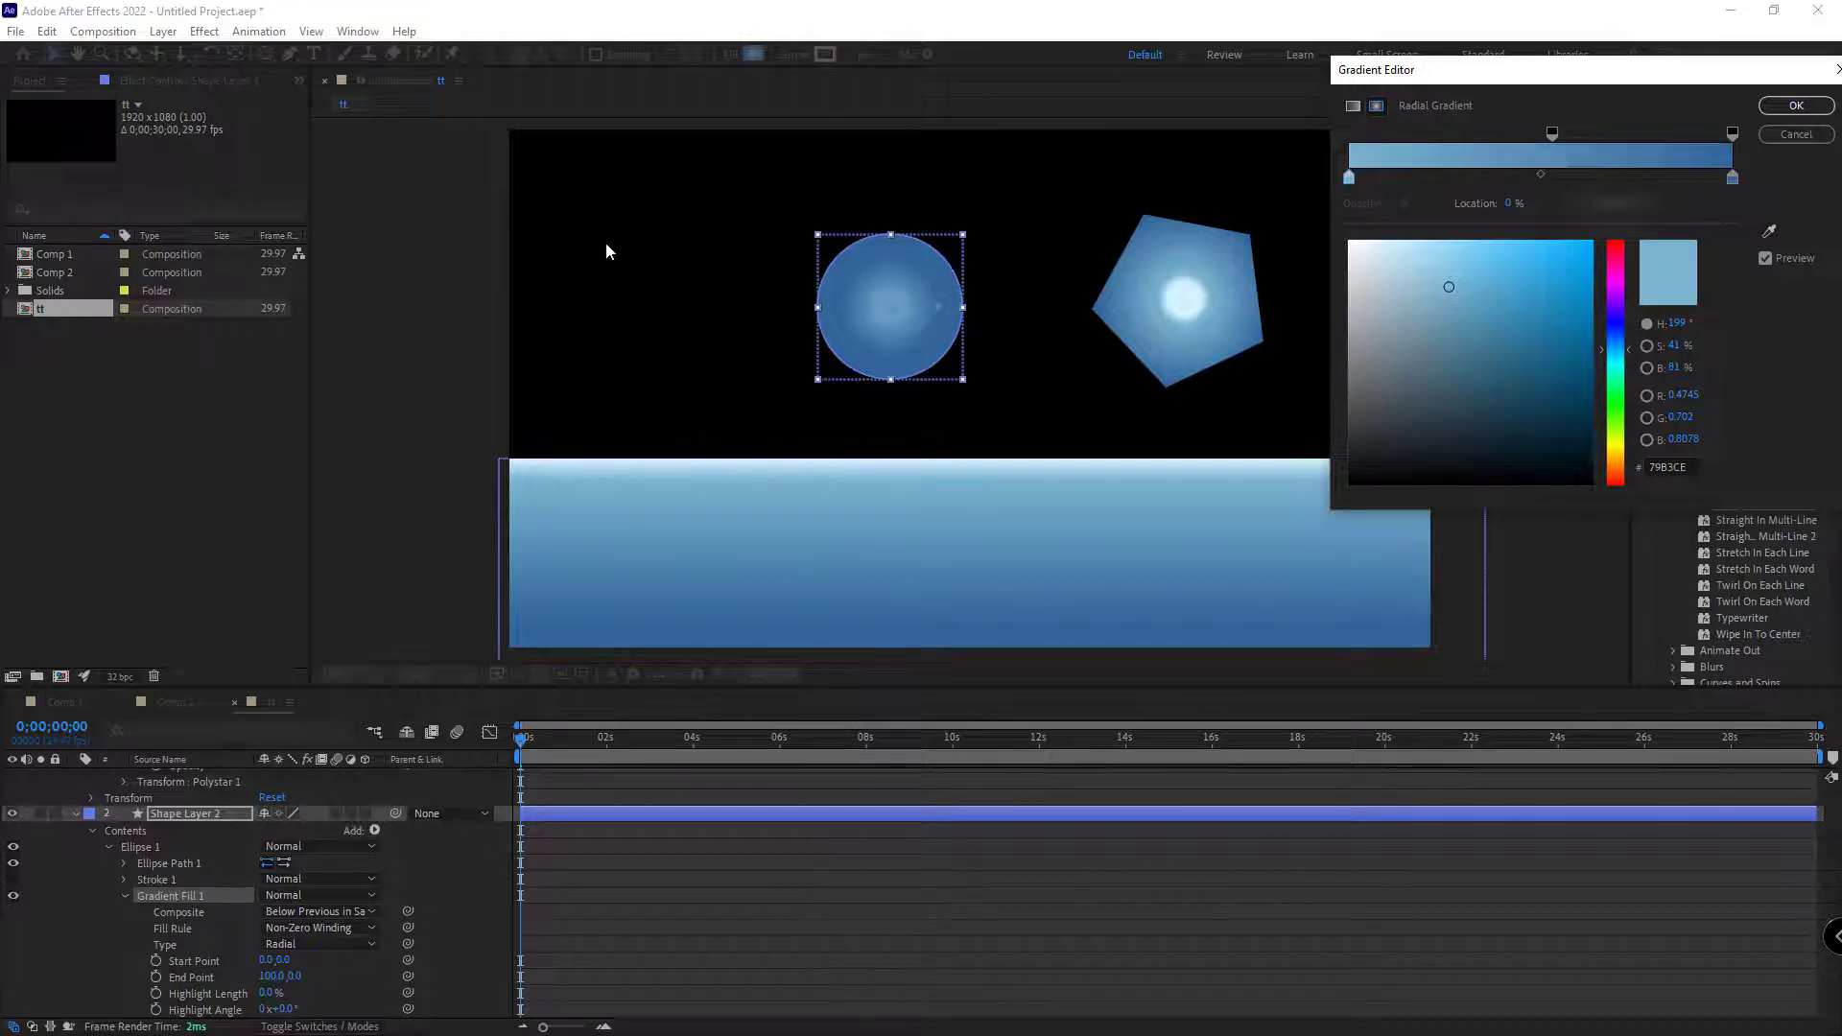
key(Return)
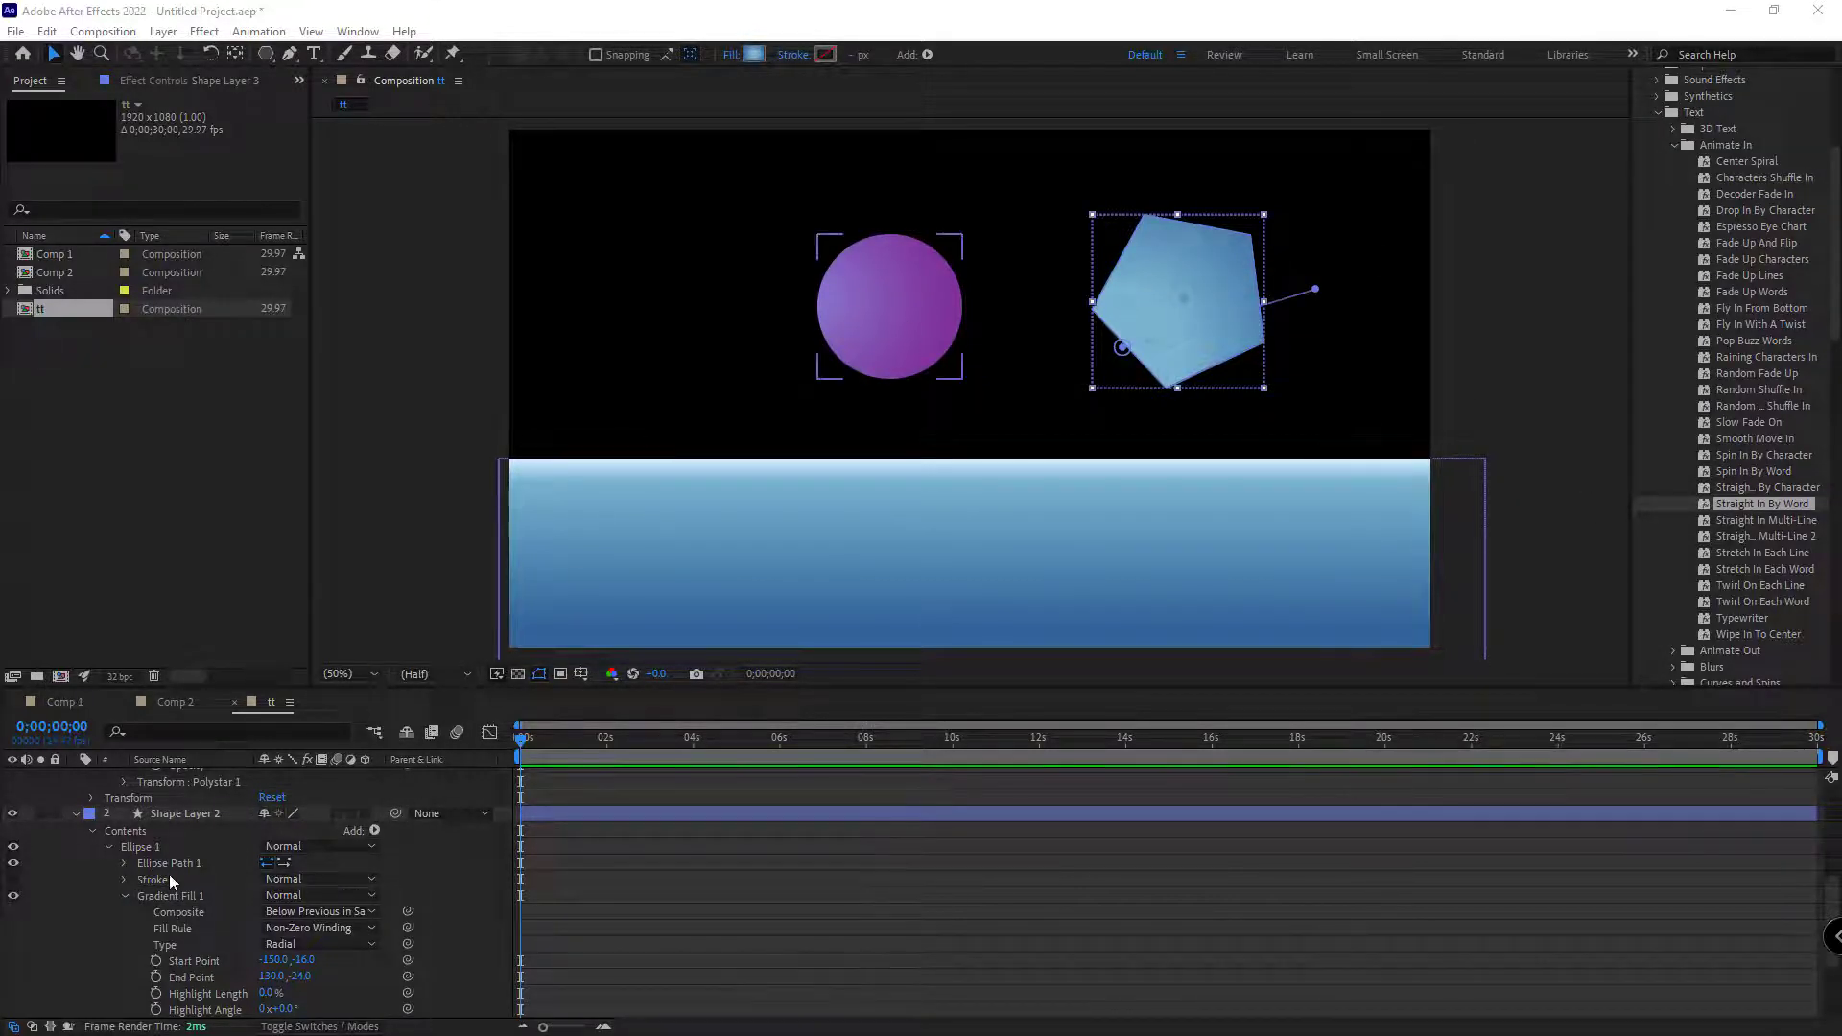
Step: Add a dark blue solid layer and place it beneath all the shape layers
click(72, 813)
scroll(67, 806, up, 3)
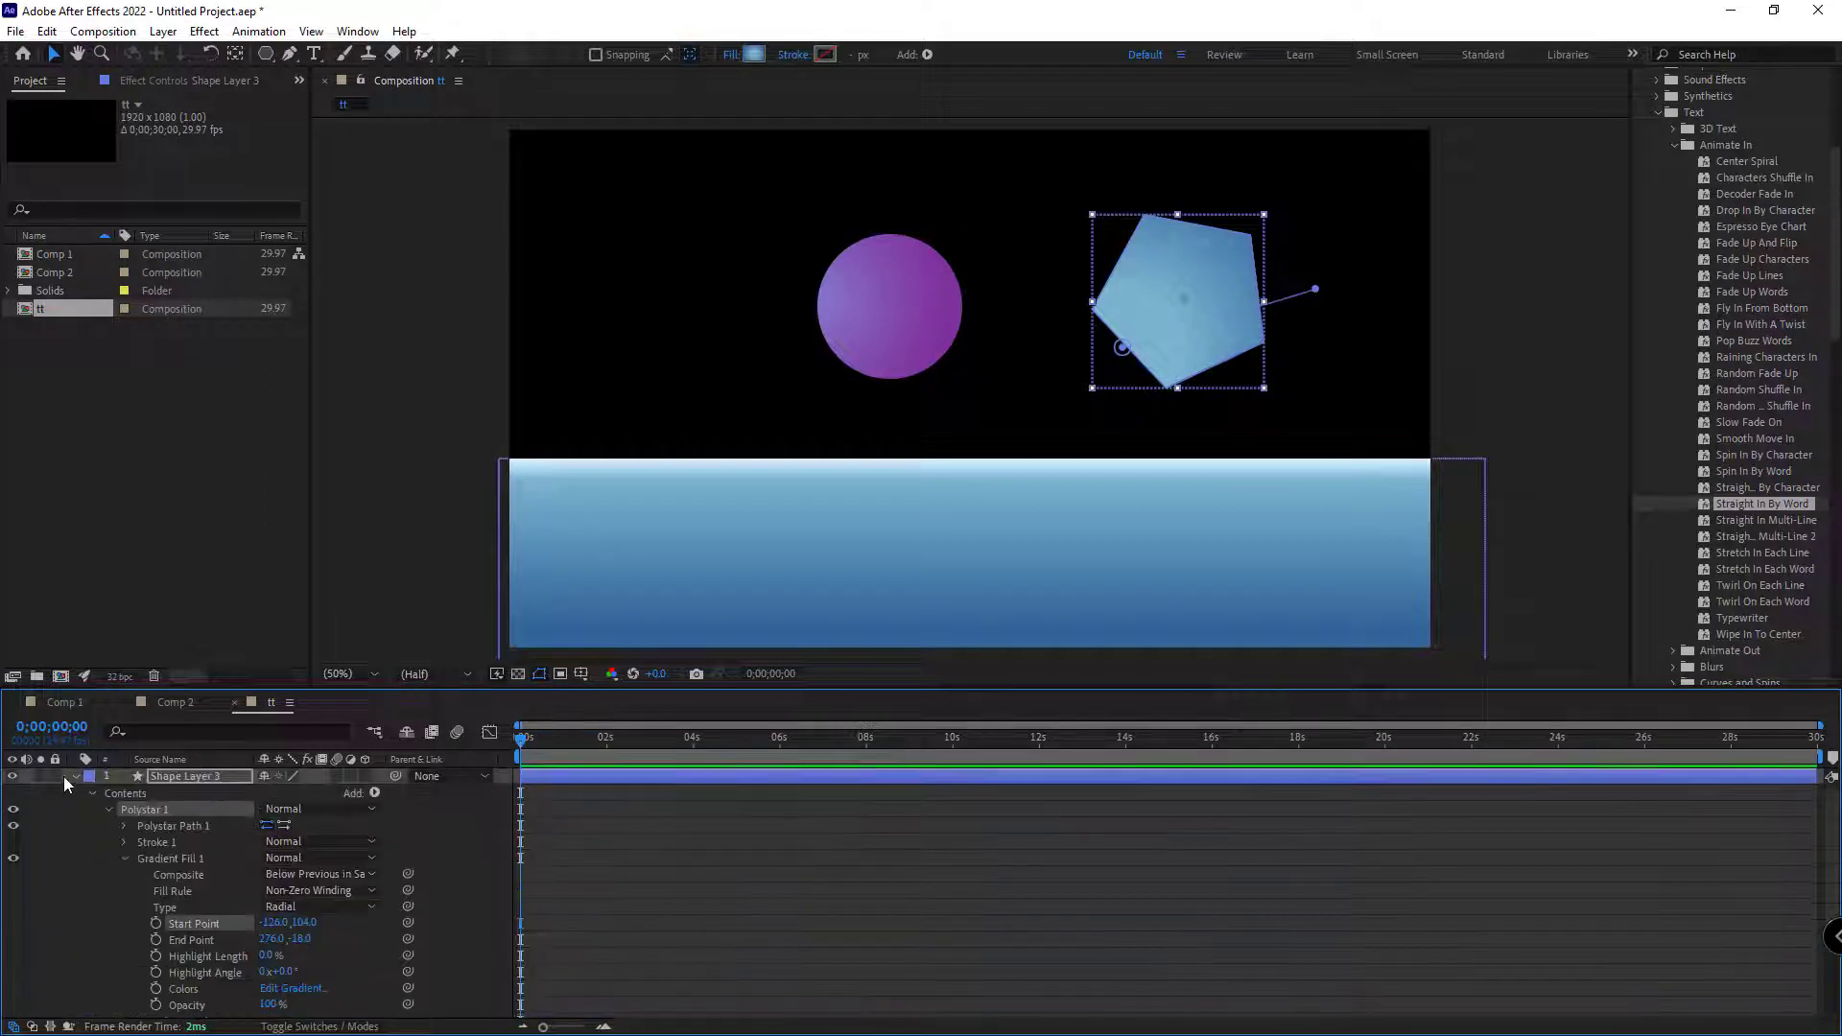
click(75, 777)
click(104, 908)
right_click(104, 908)
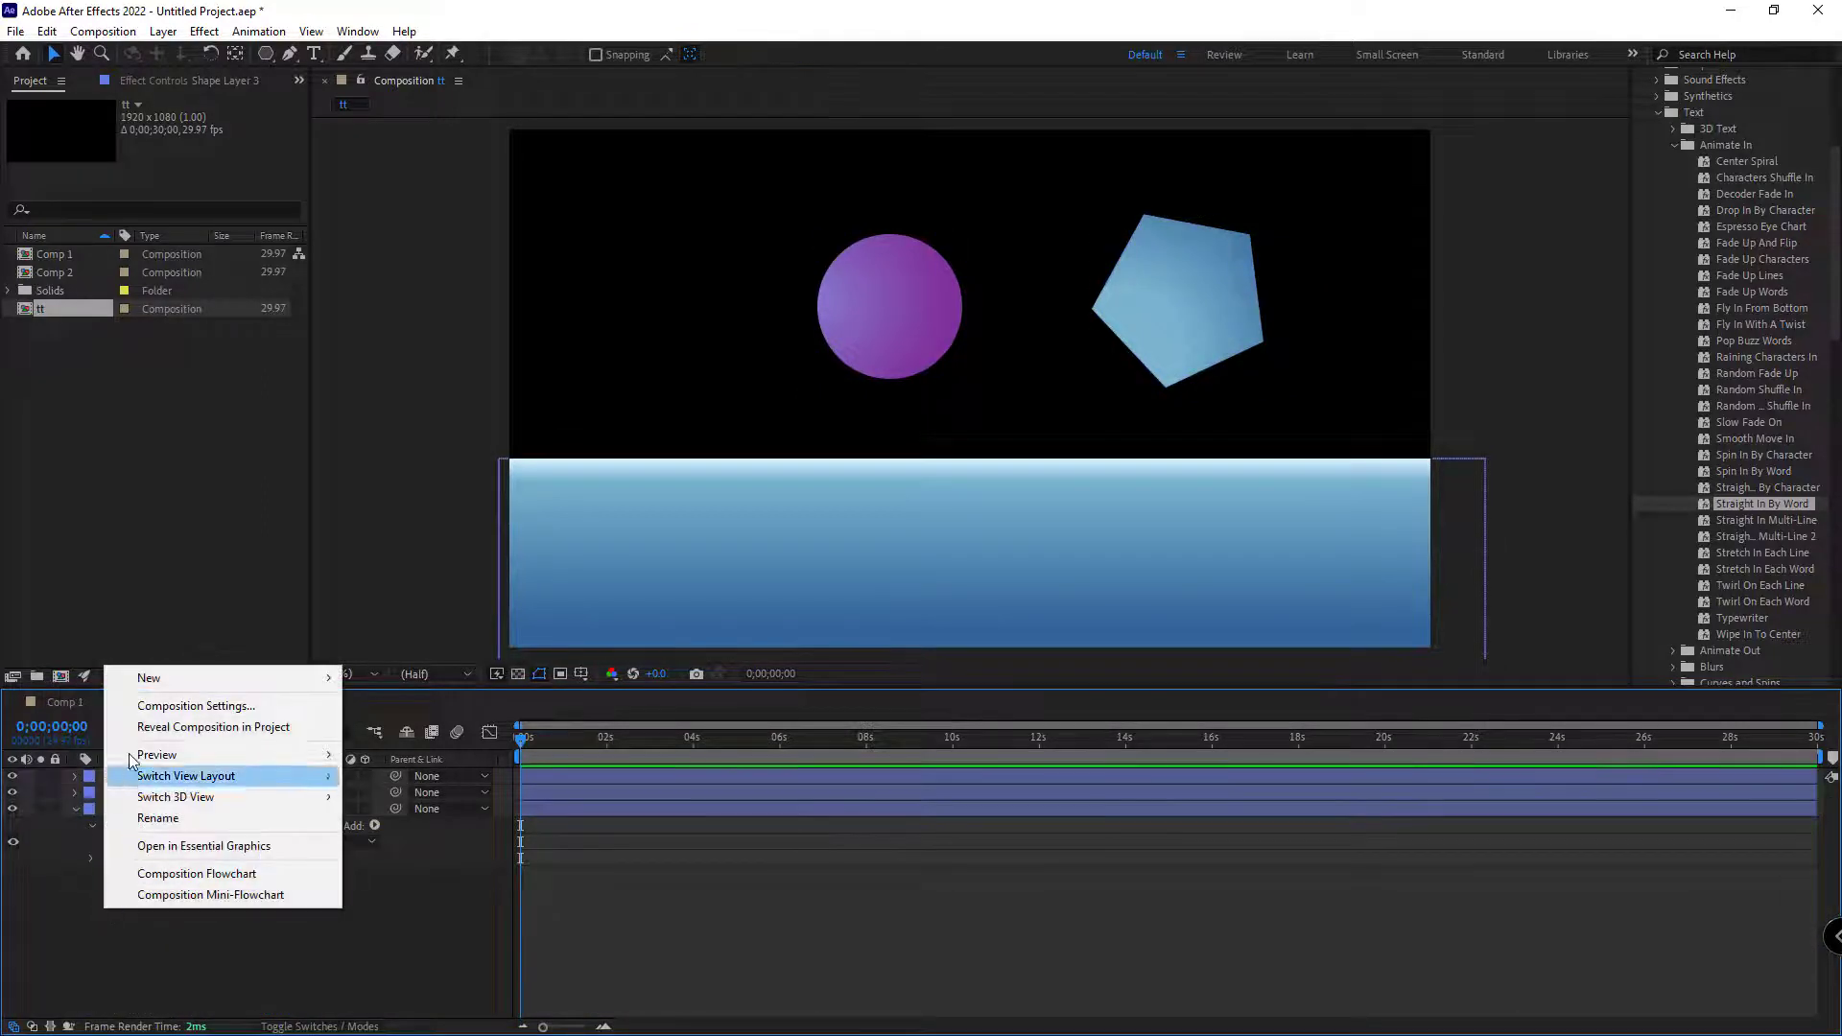
mouse_move(164, 683)
click(411, 727)
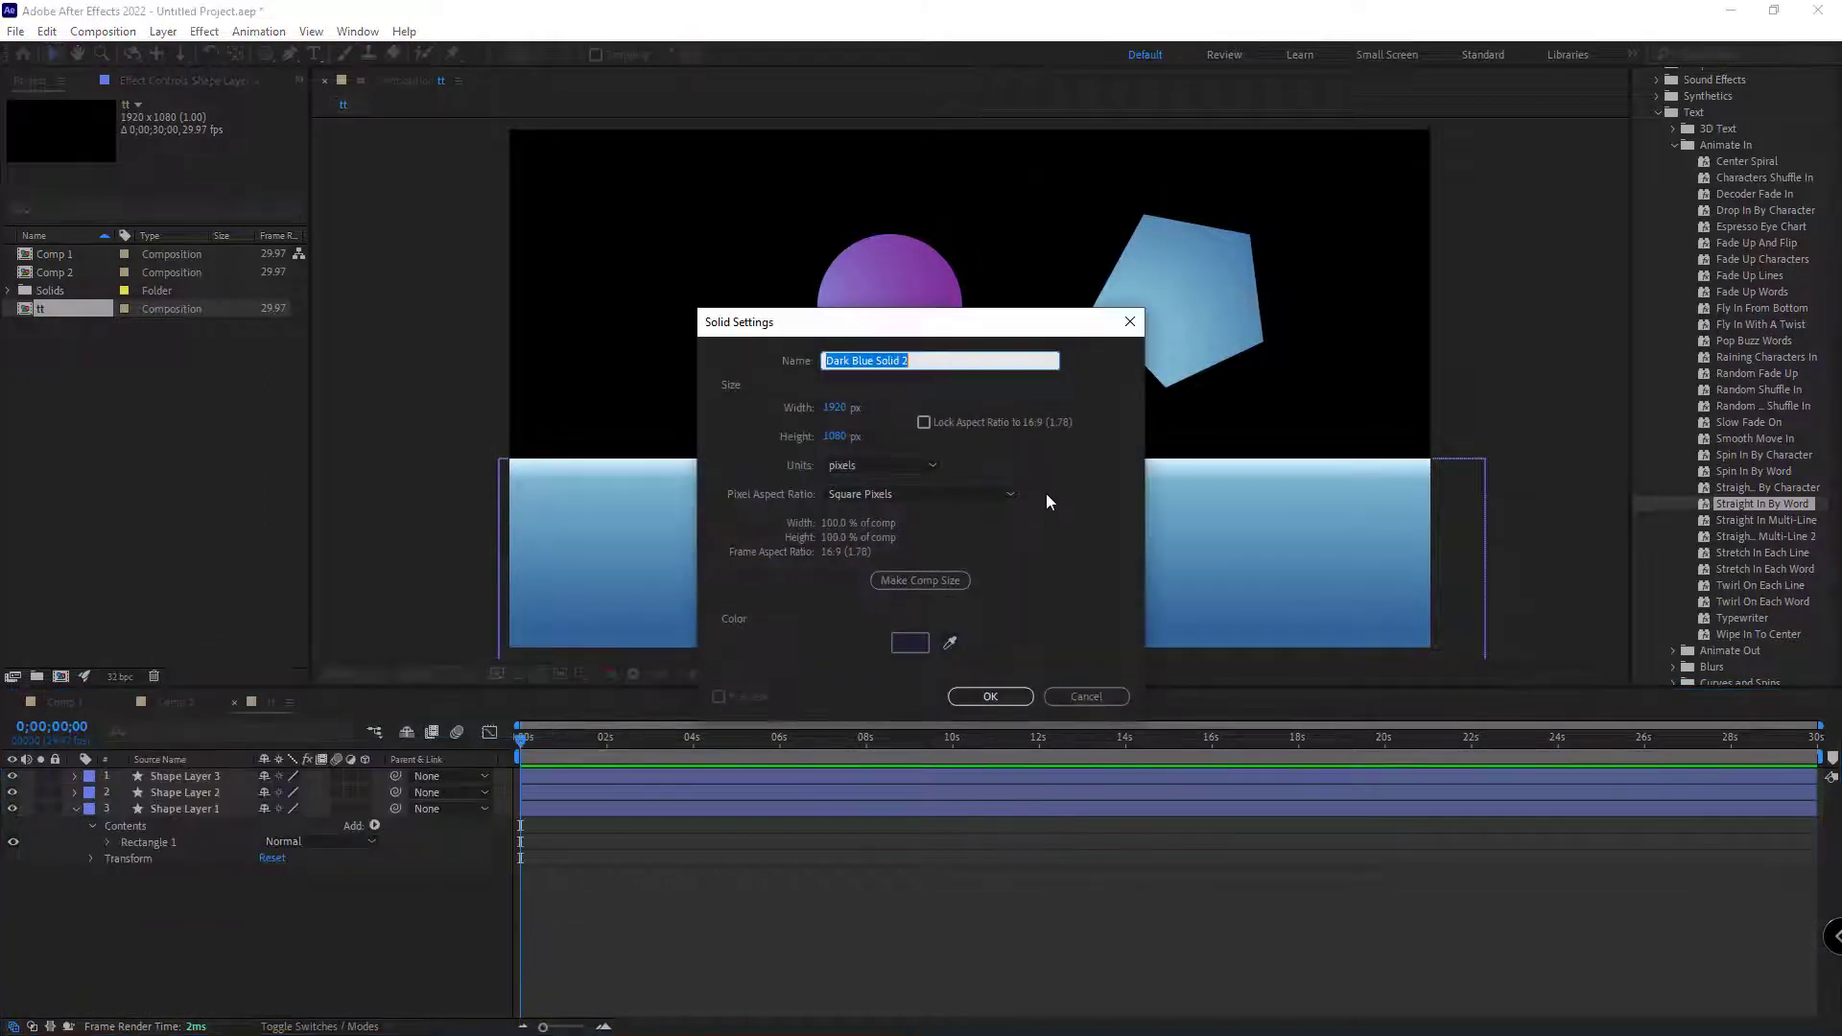
click(981, 695)
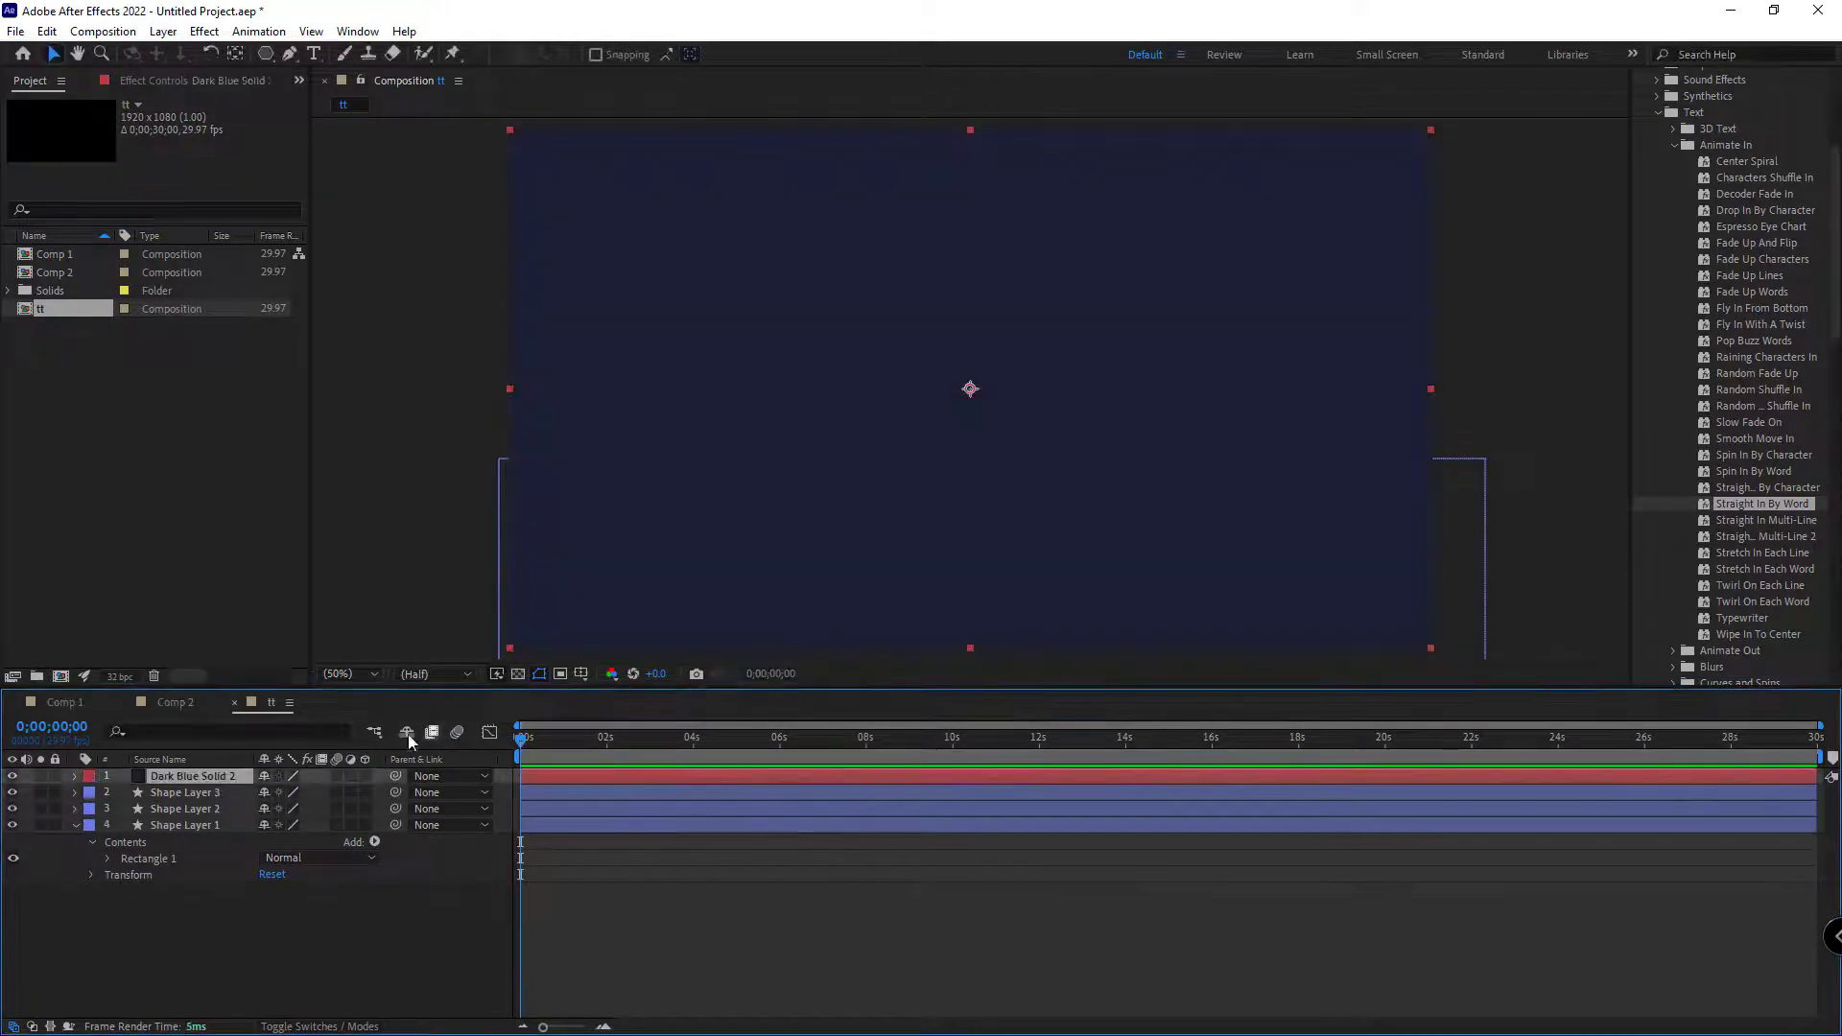
drag(184, 781, 200, 906)
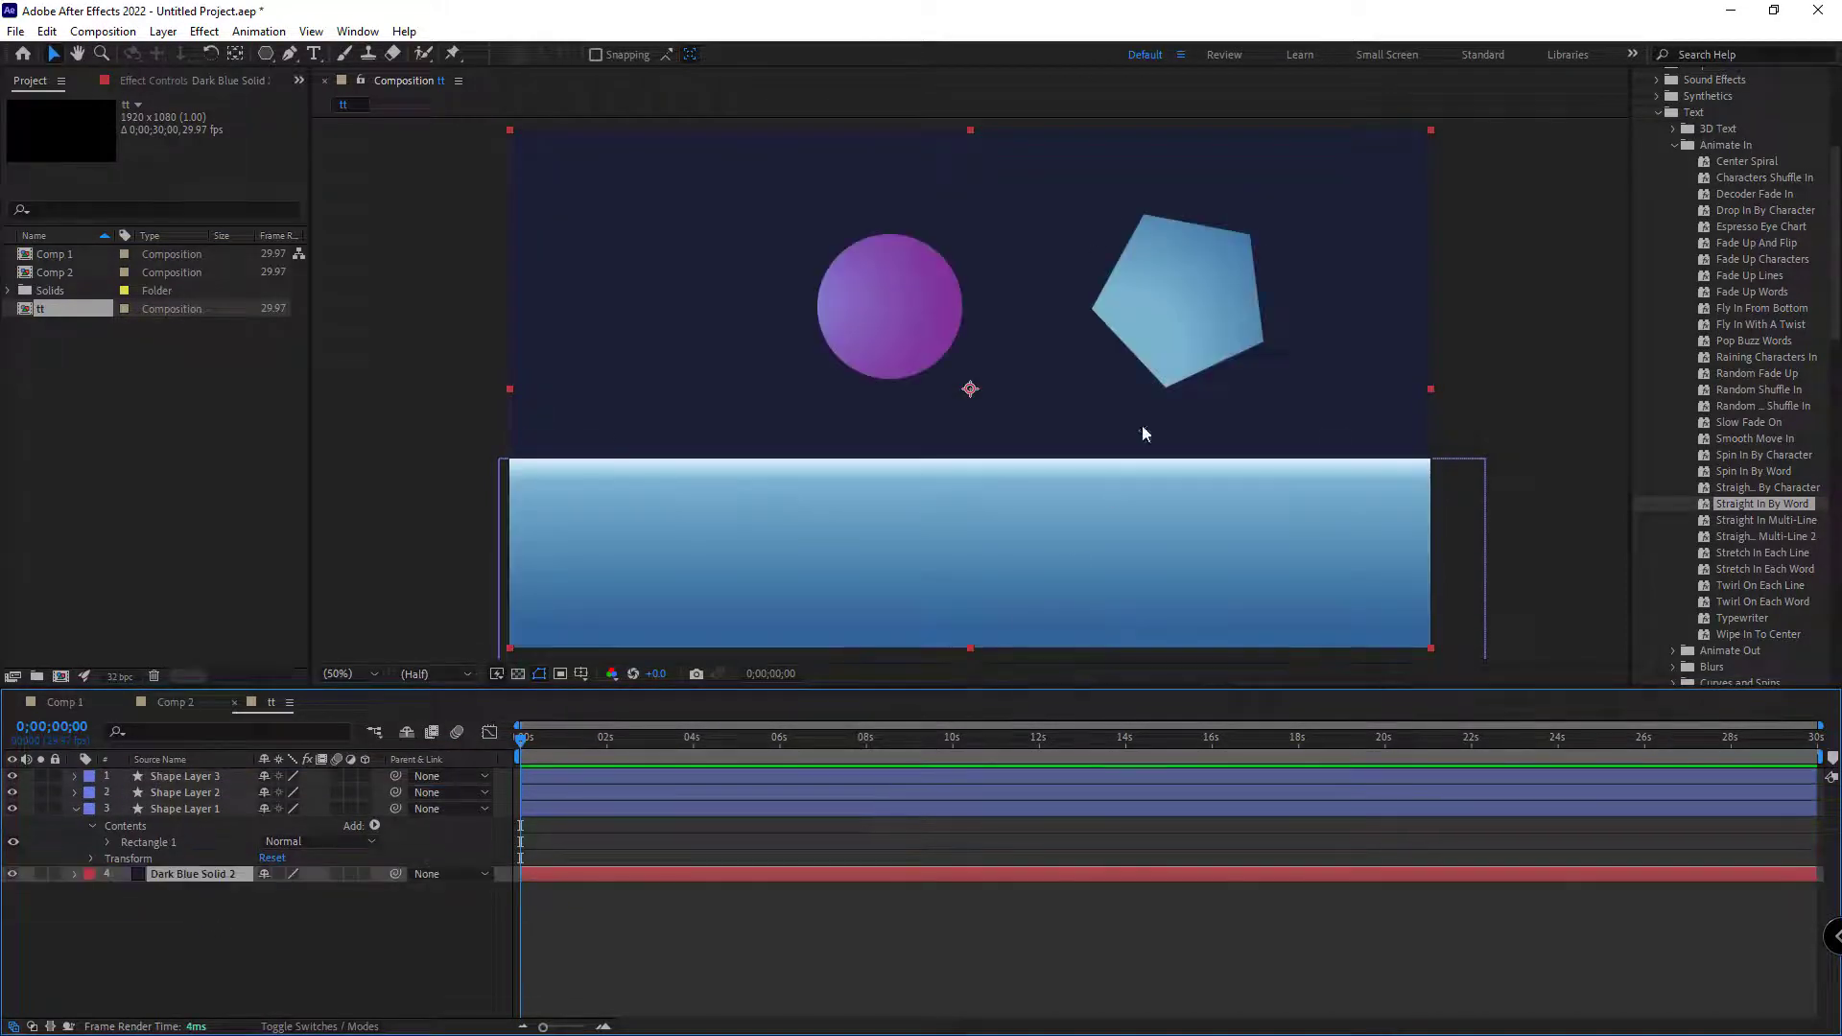
Step: Nudge the pentagon slightly up and right and move the circle a little left
click(872, 336)
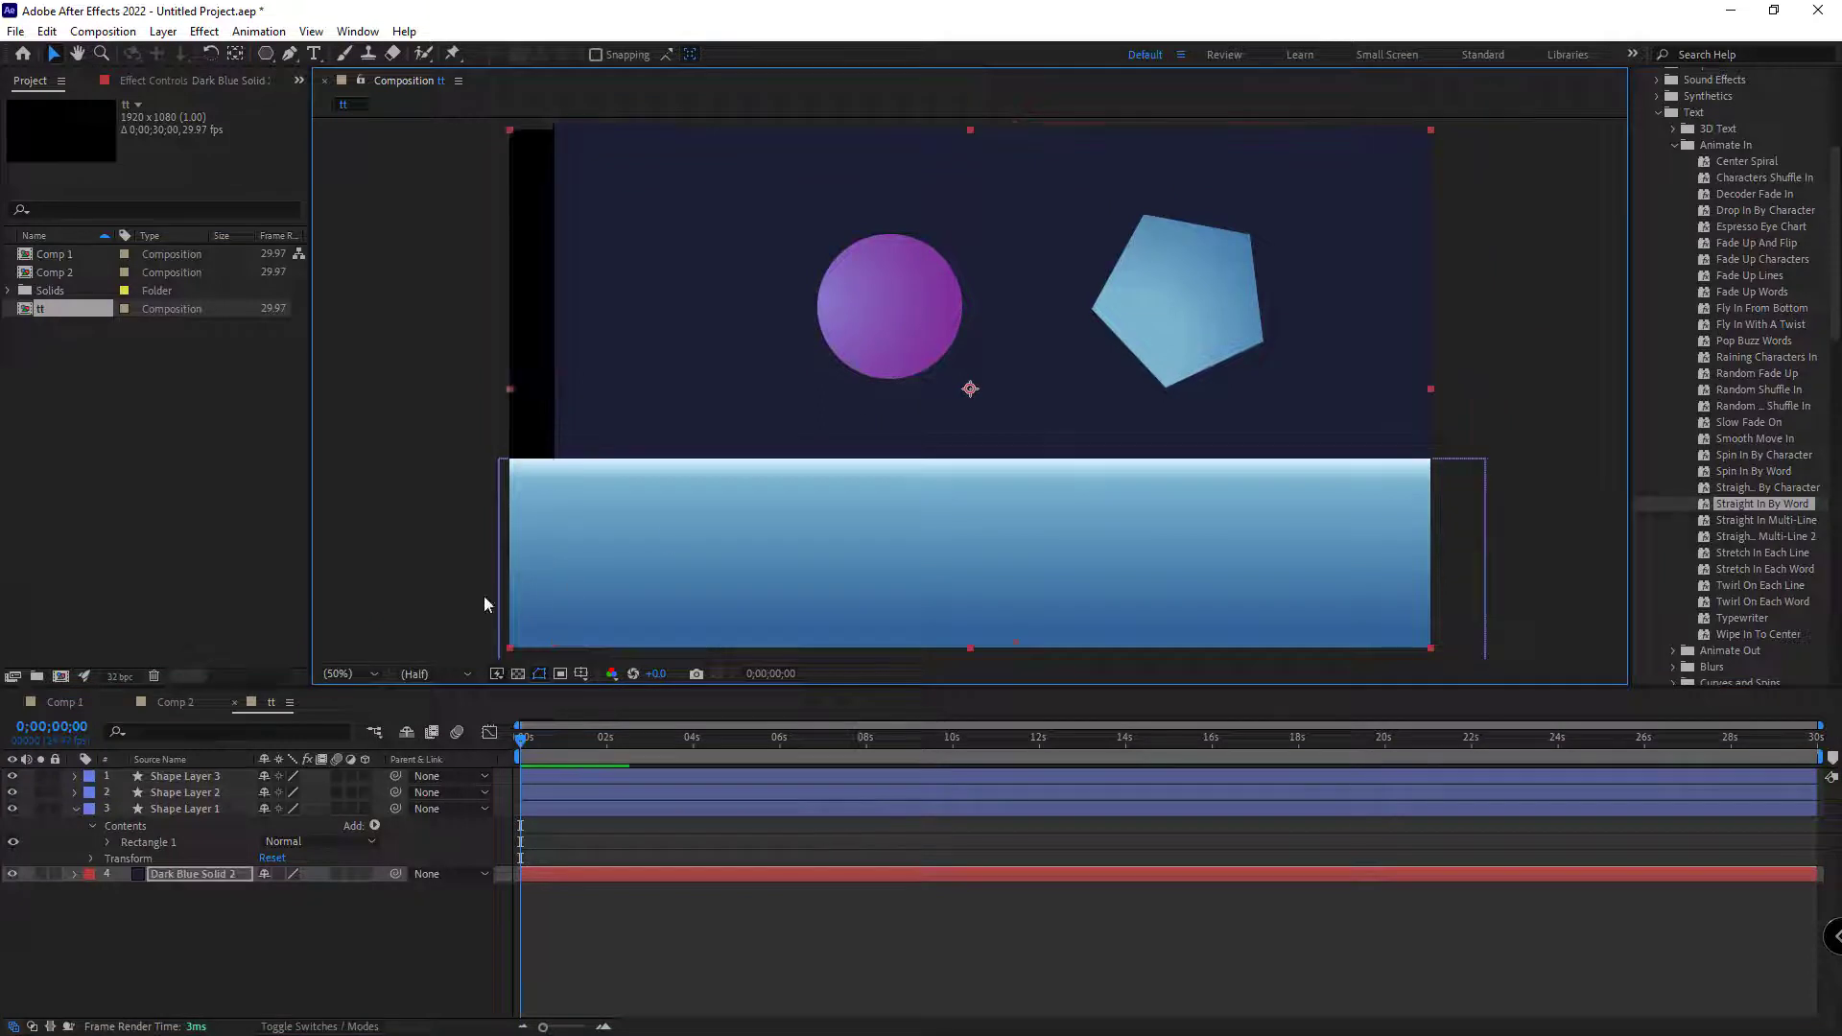
click(180, 775)
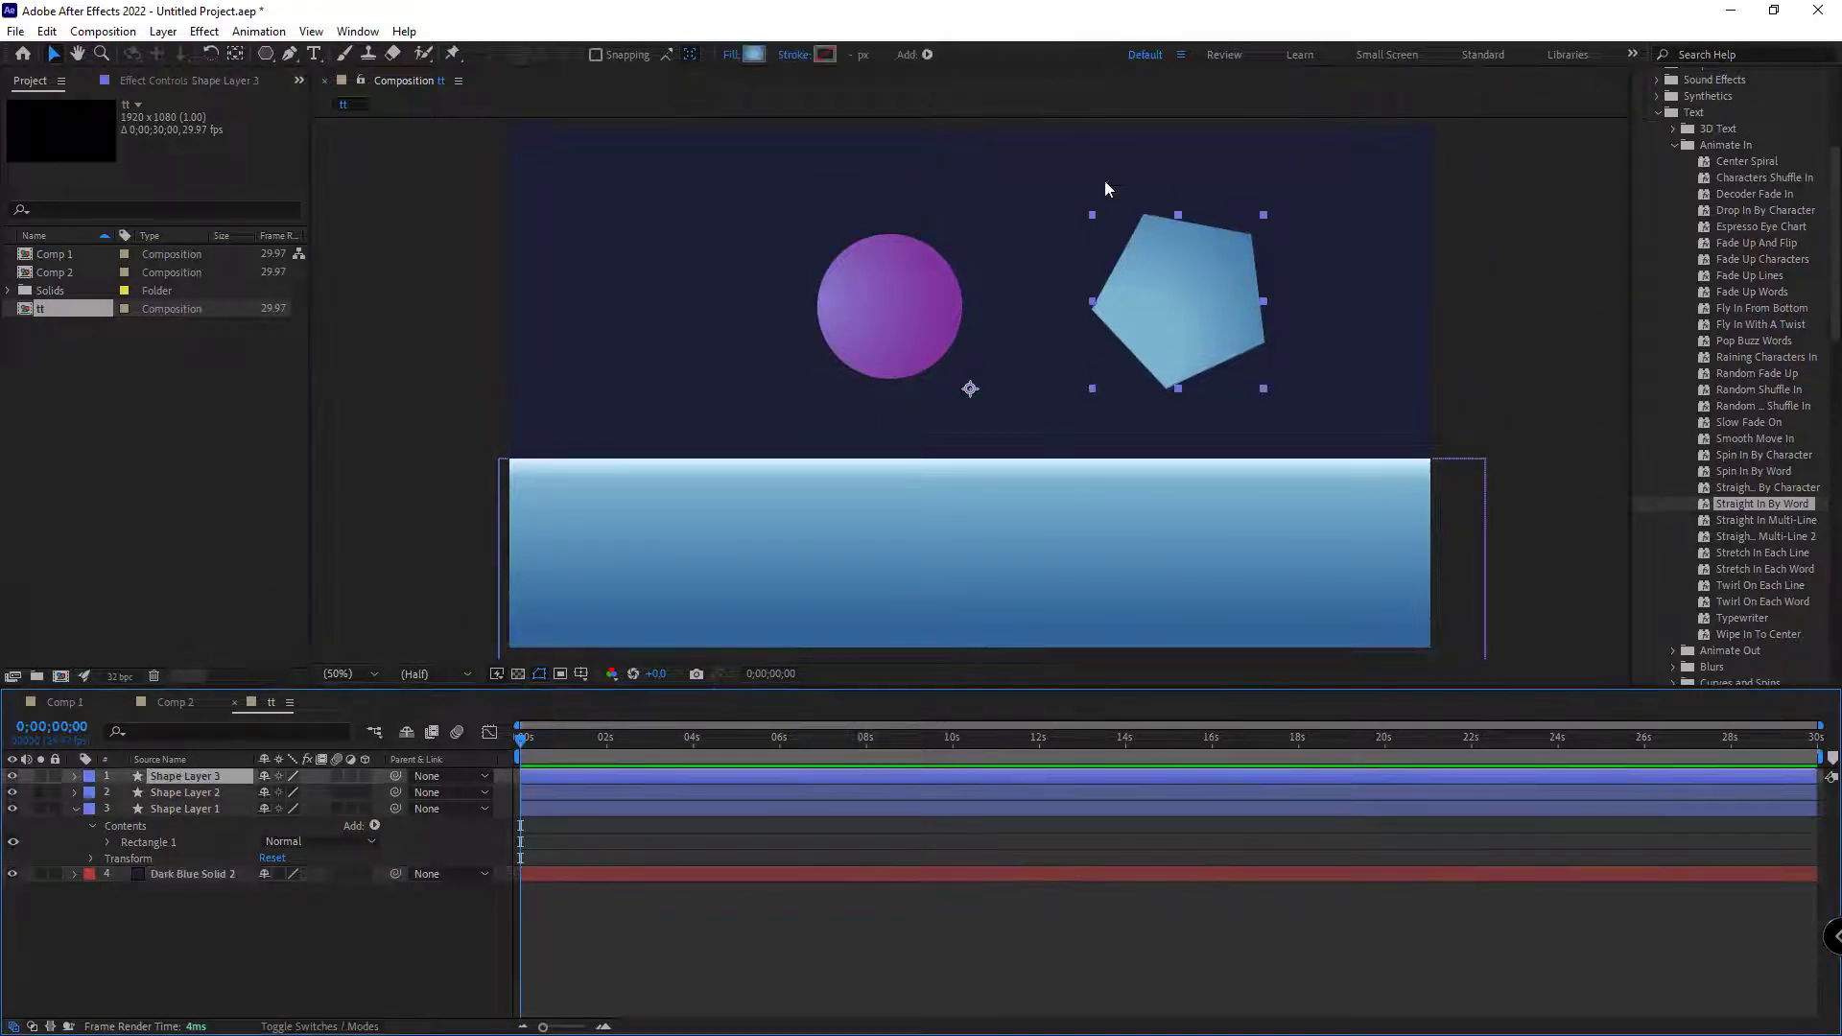
drag(1199, 286, 1218, 279)
click(929, 315)
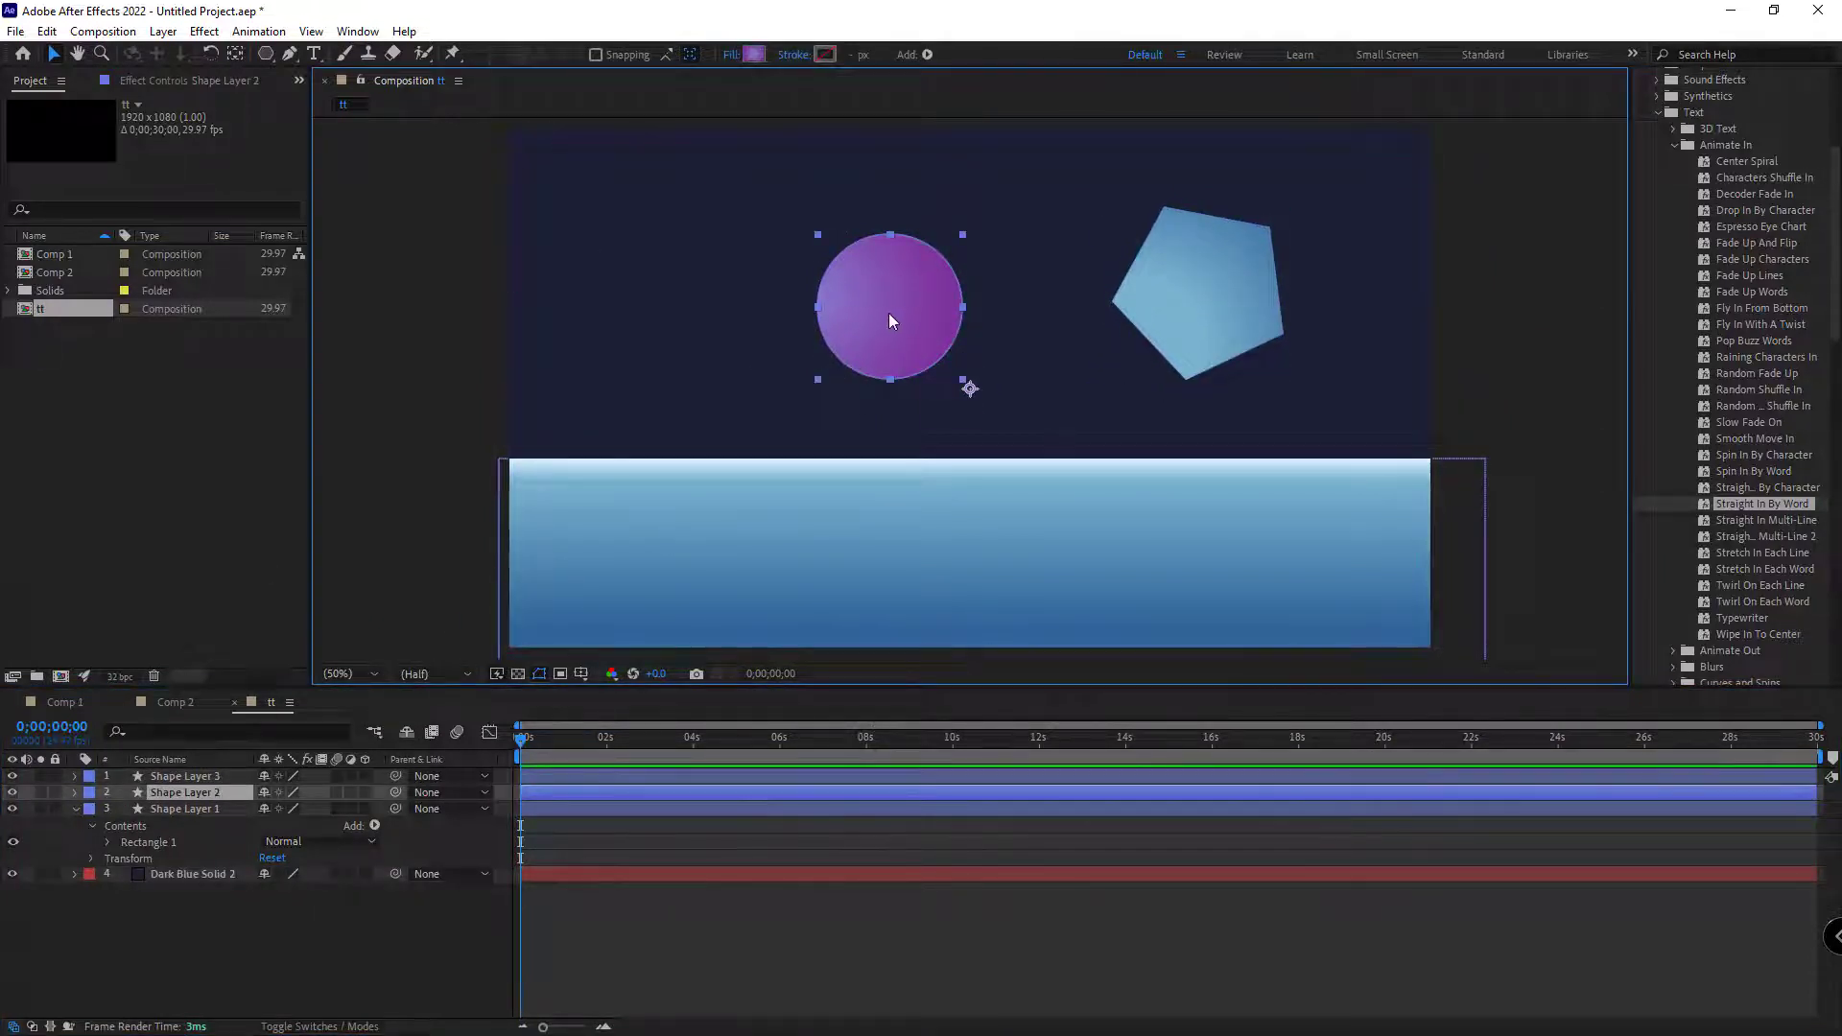
drag(884, 315, 801, 323)
Step: Open the Soft Body - MONTER GROUP© extension from Window > Extensions
click(357, 30)
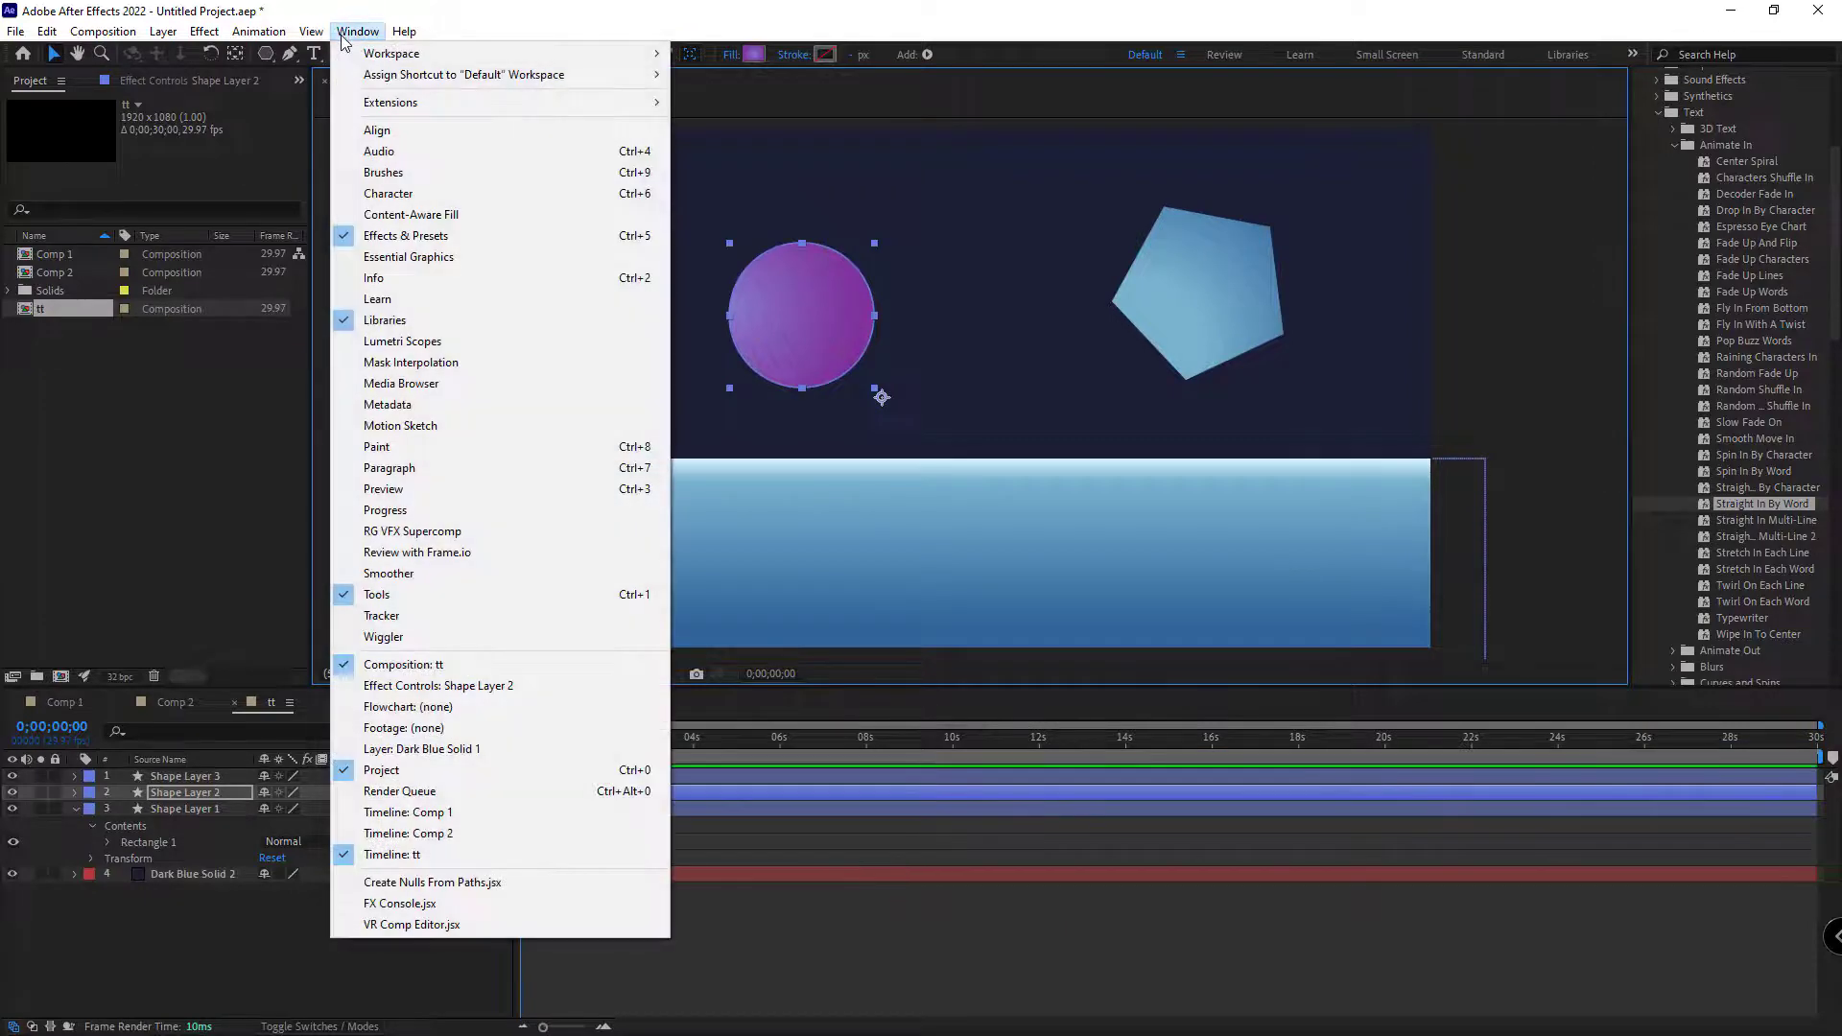
mouse_move(403, 102)
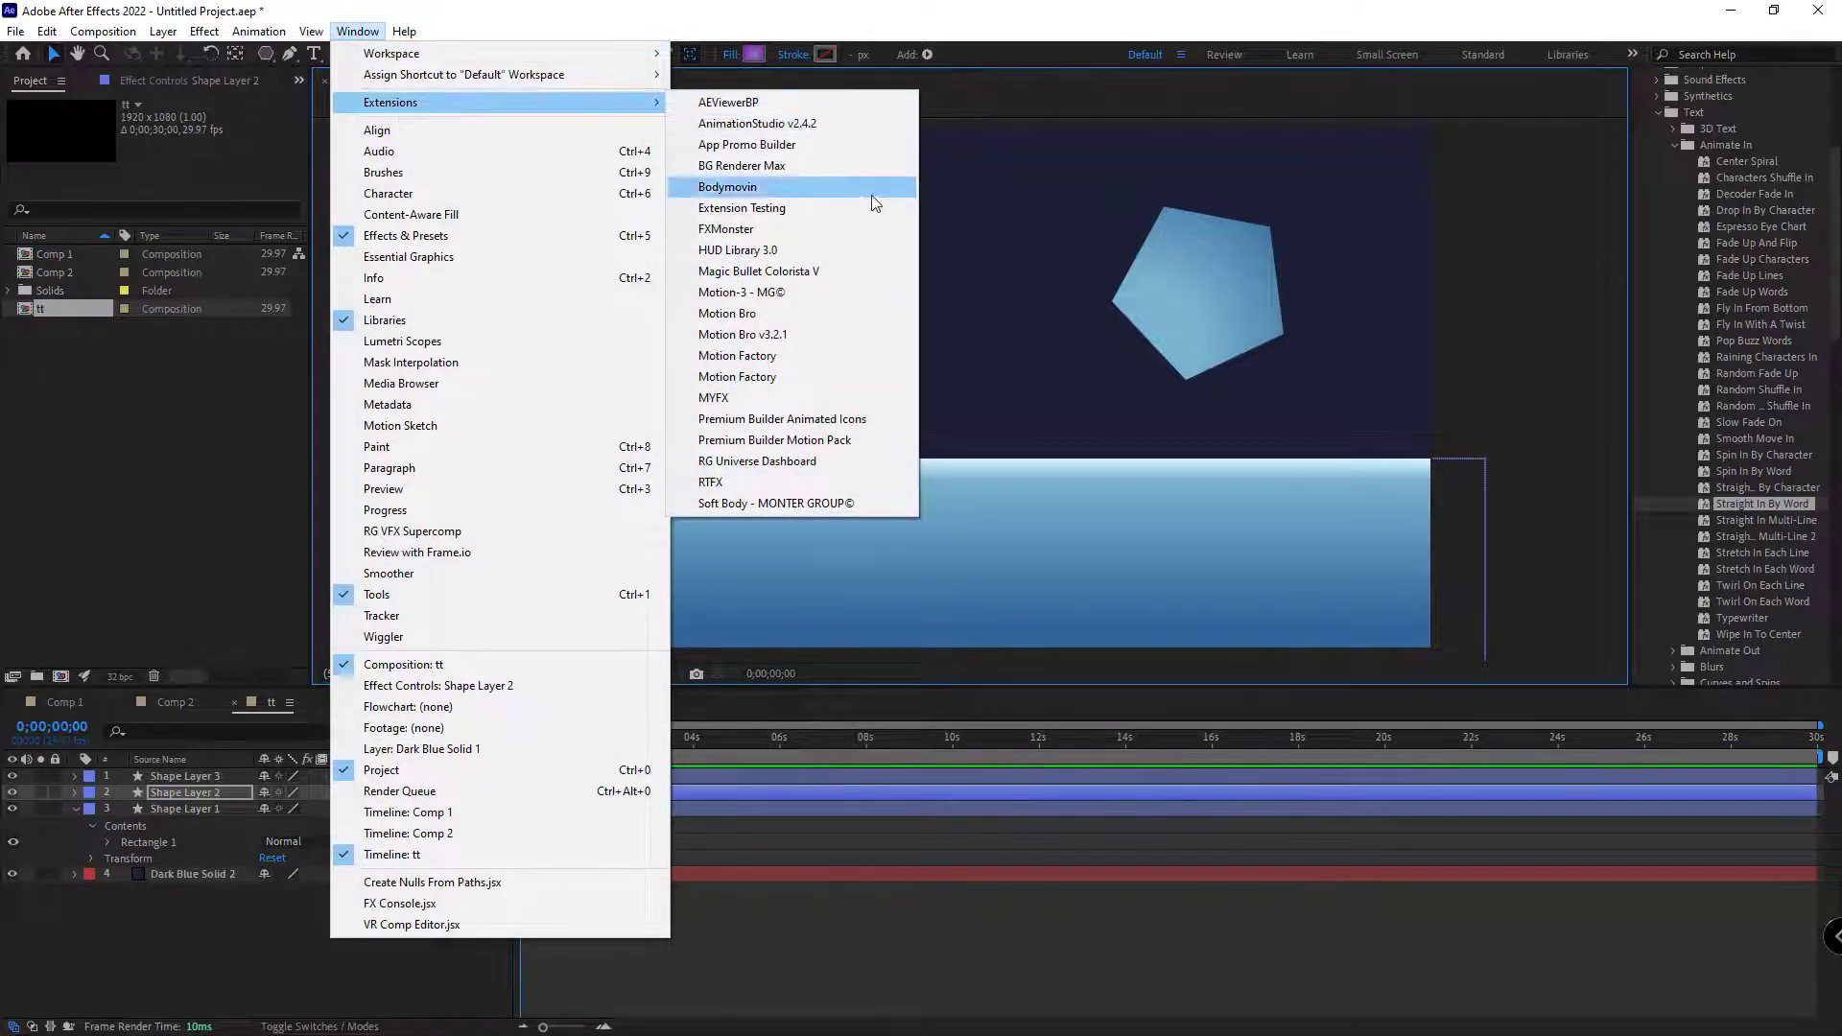
click(745, 503)
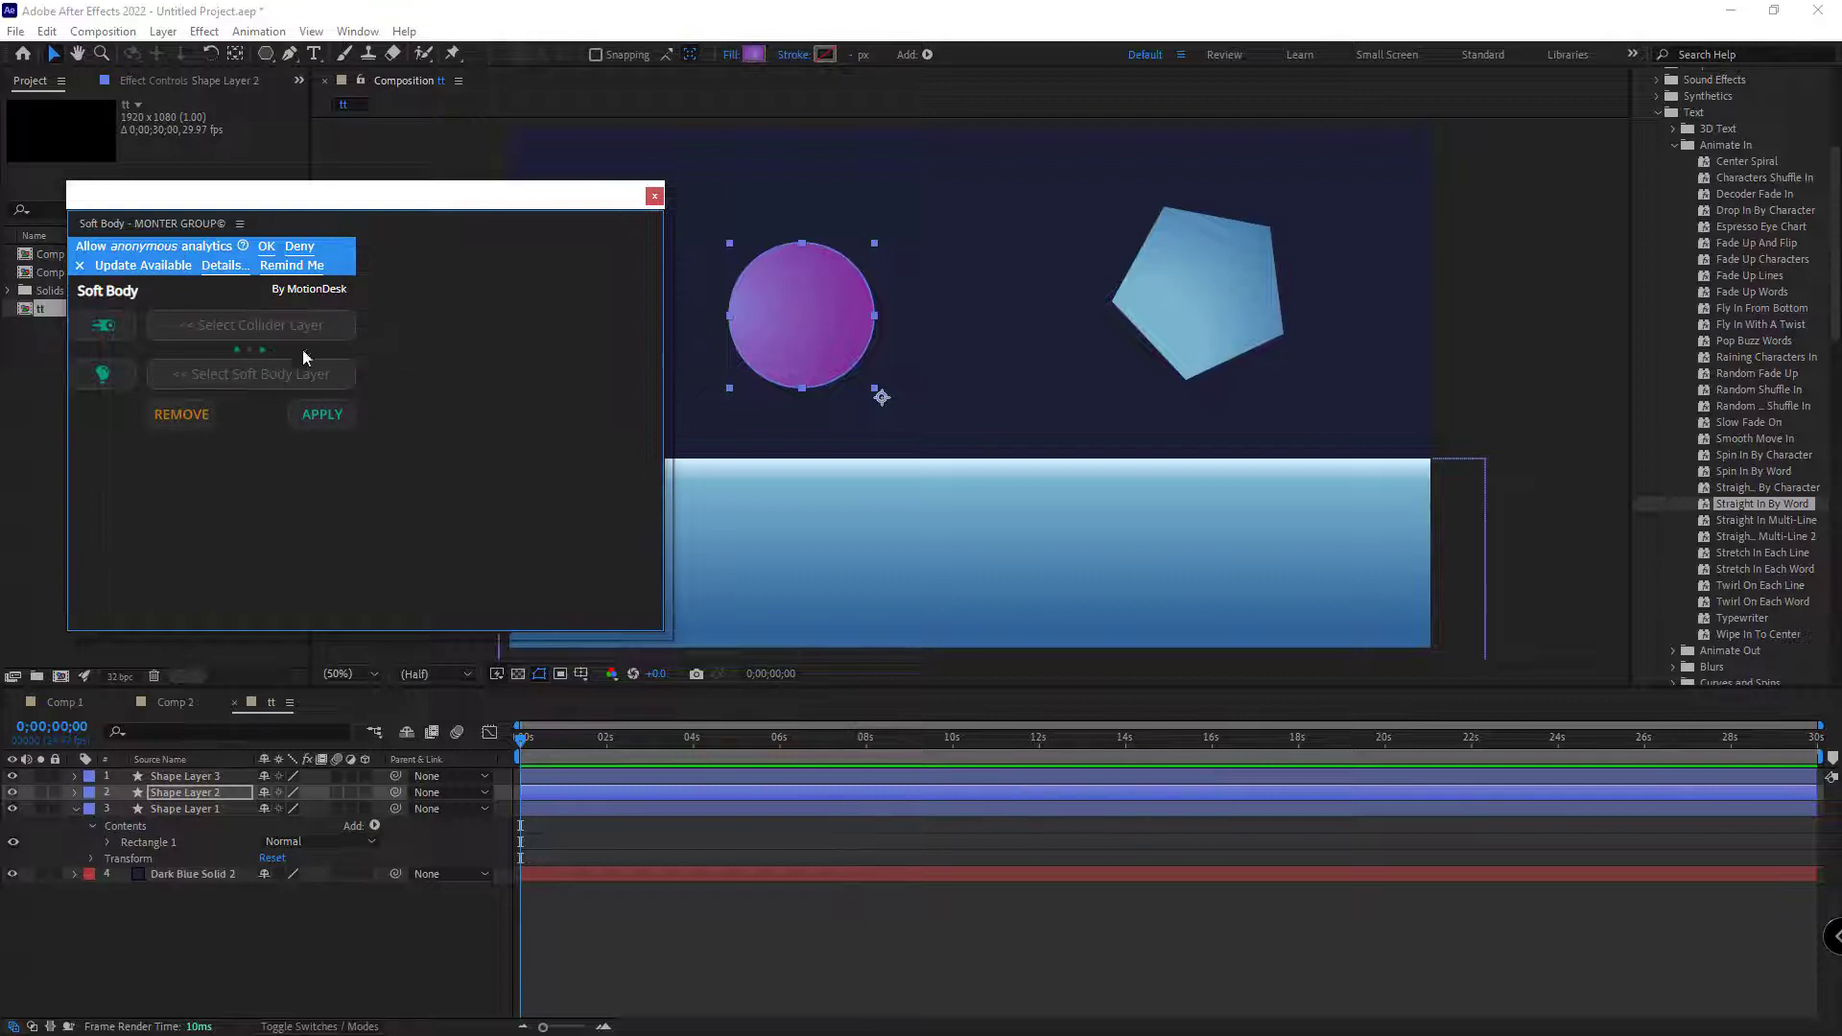
Step: Assign Shape Layer 2 as the soft body and Shape Layer 1 as collider, then apply
drag(202, 199, 202, 103)
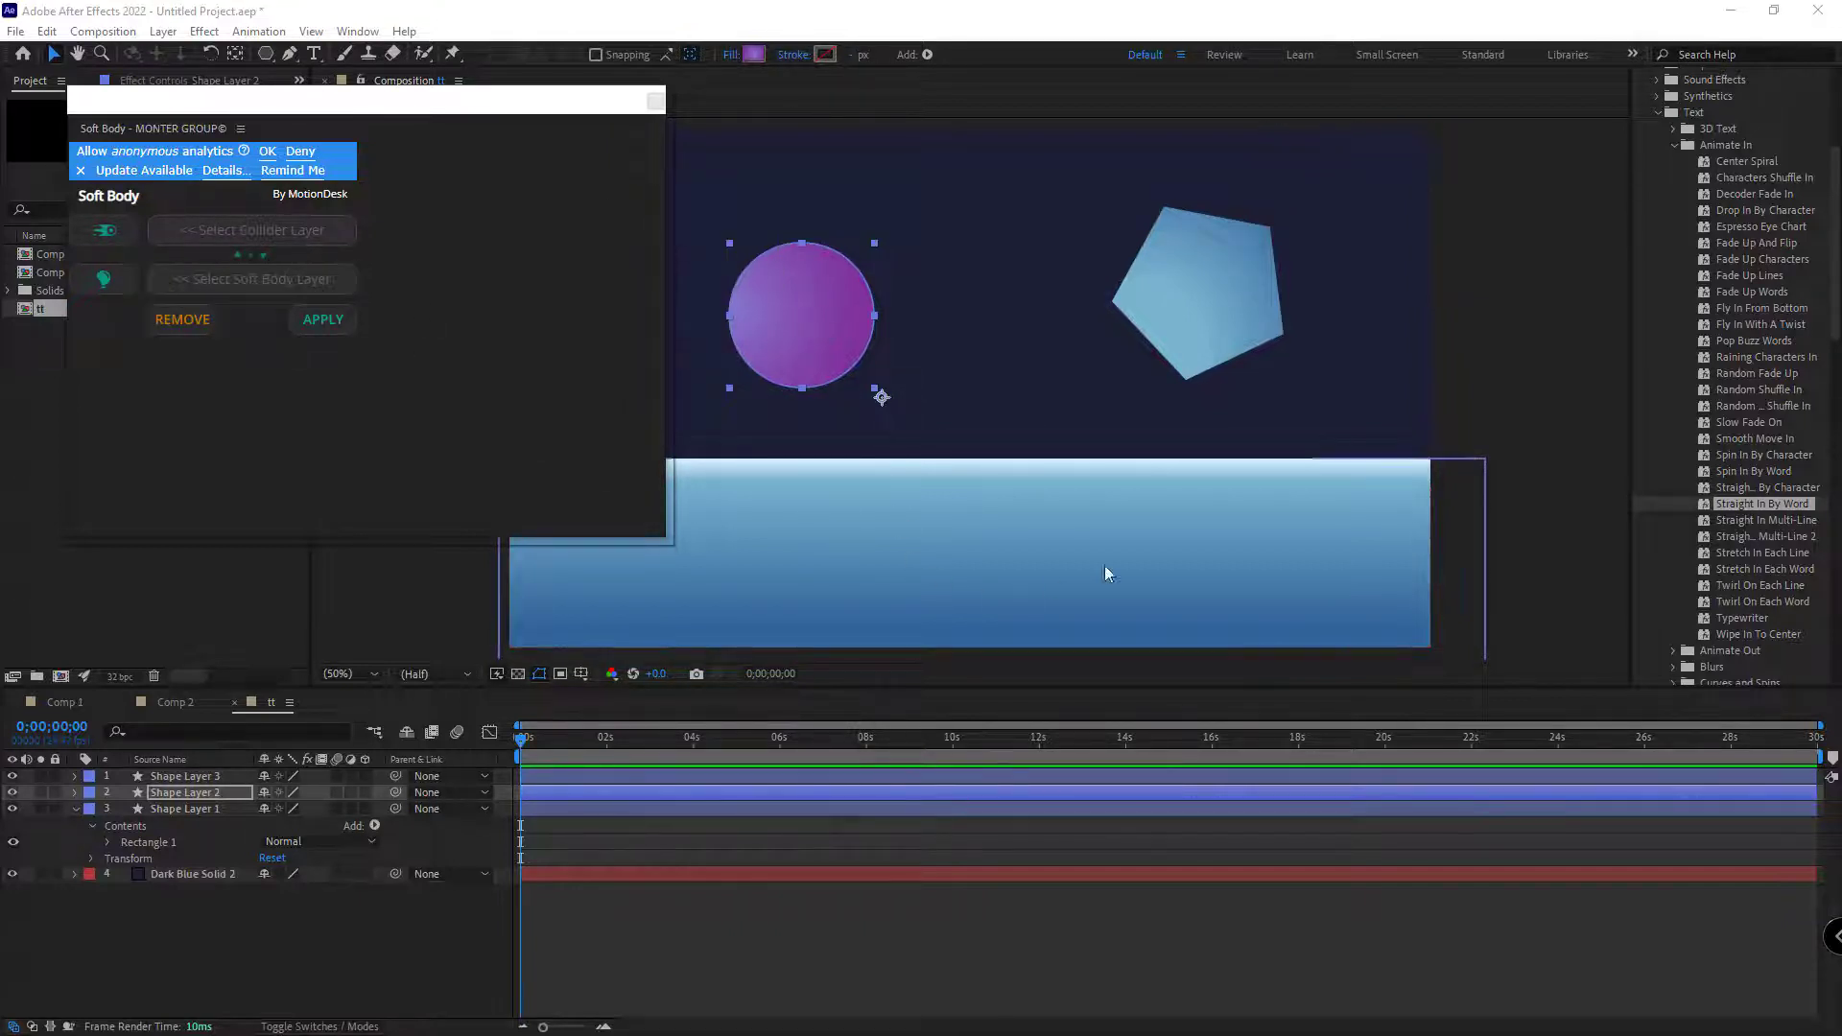
click(111, 288)
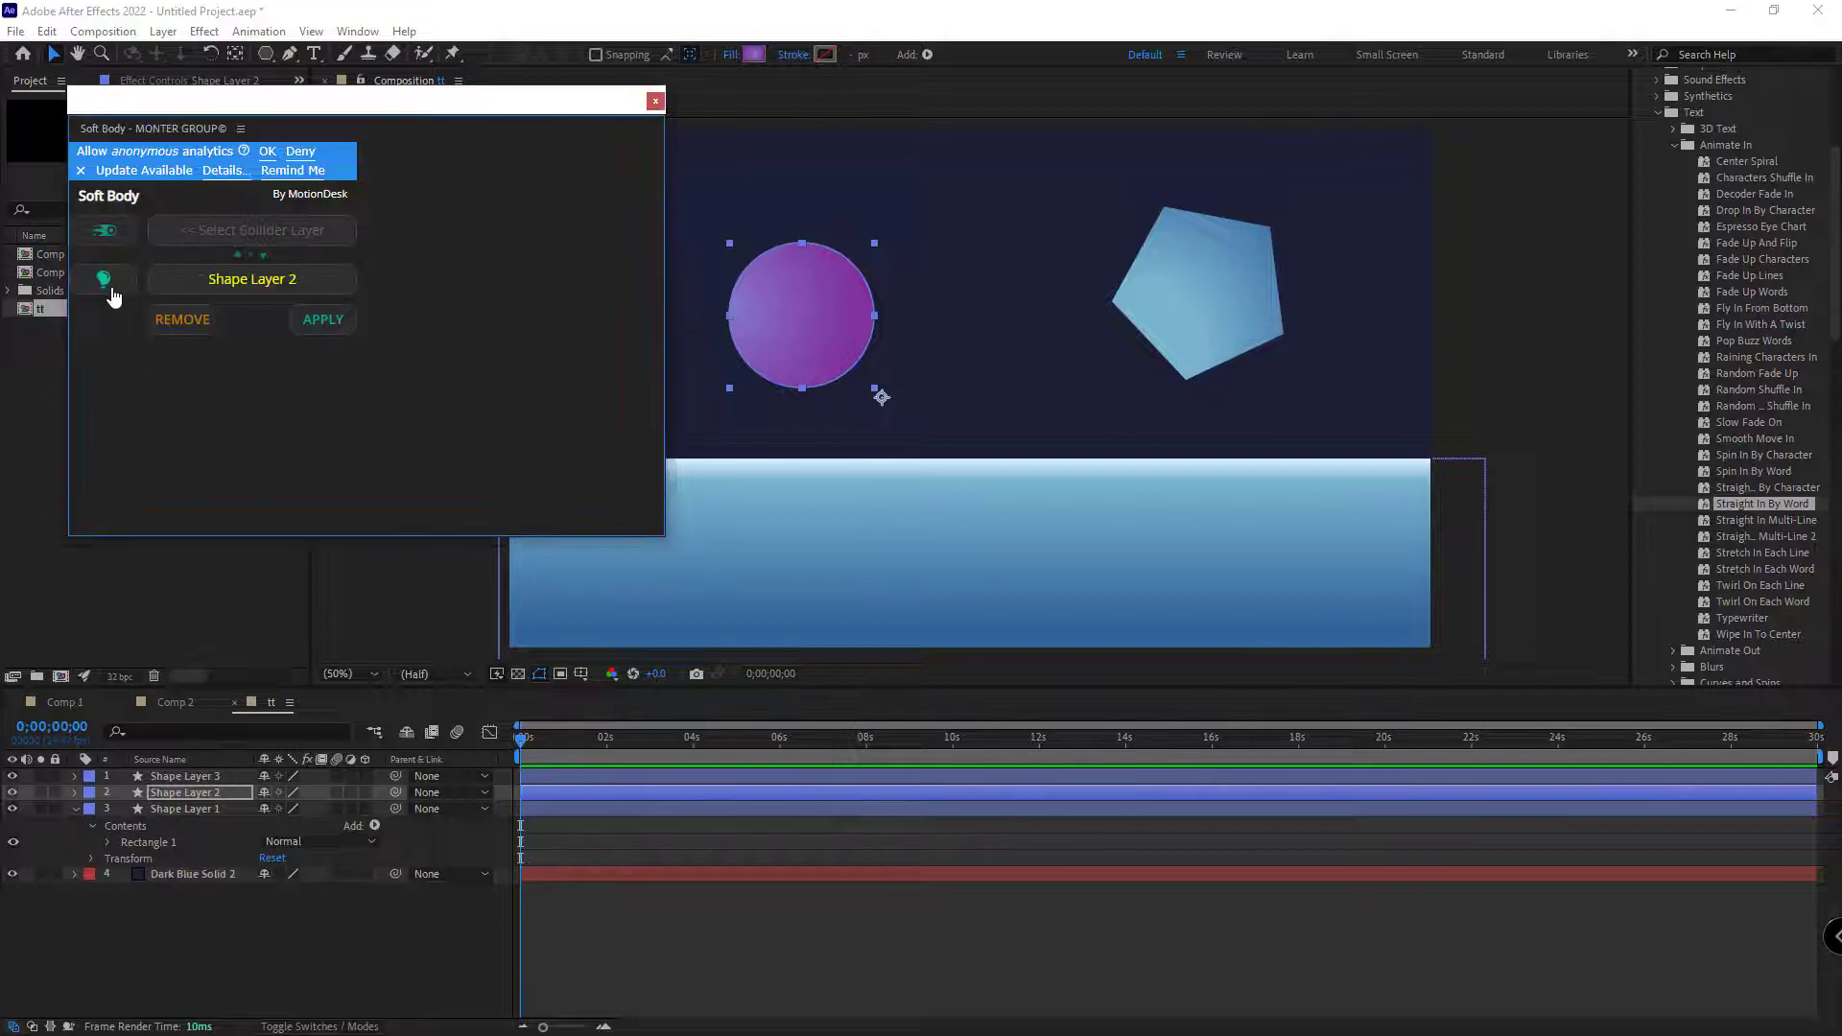
click(891, 531)
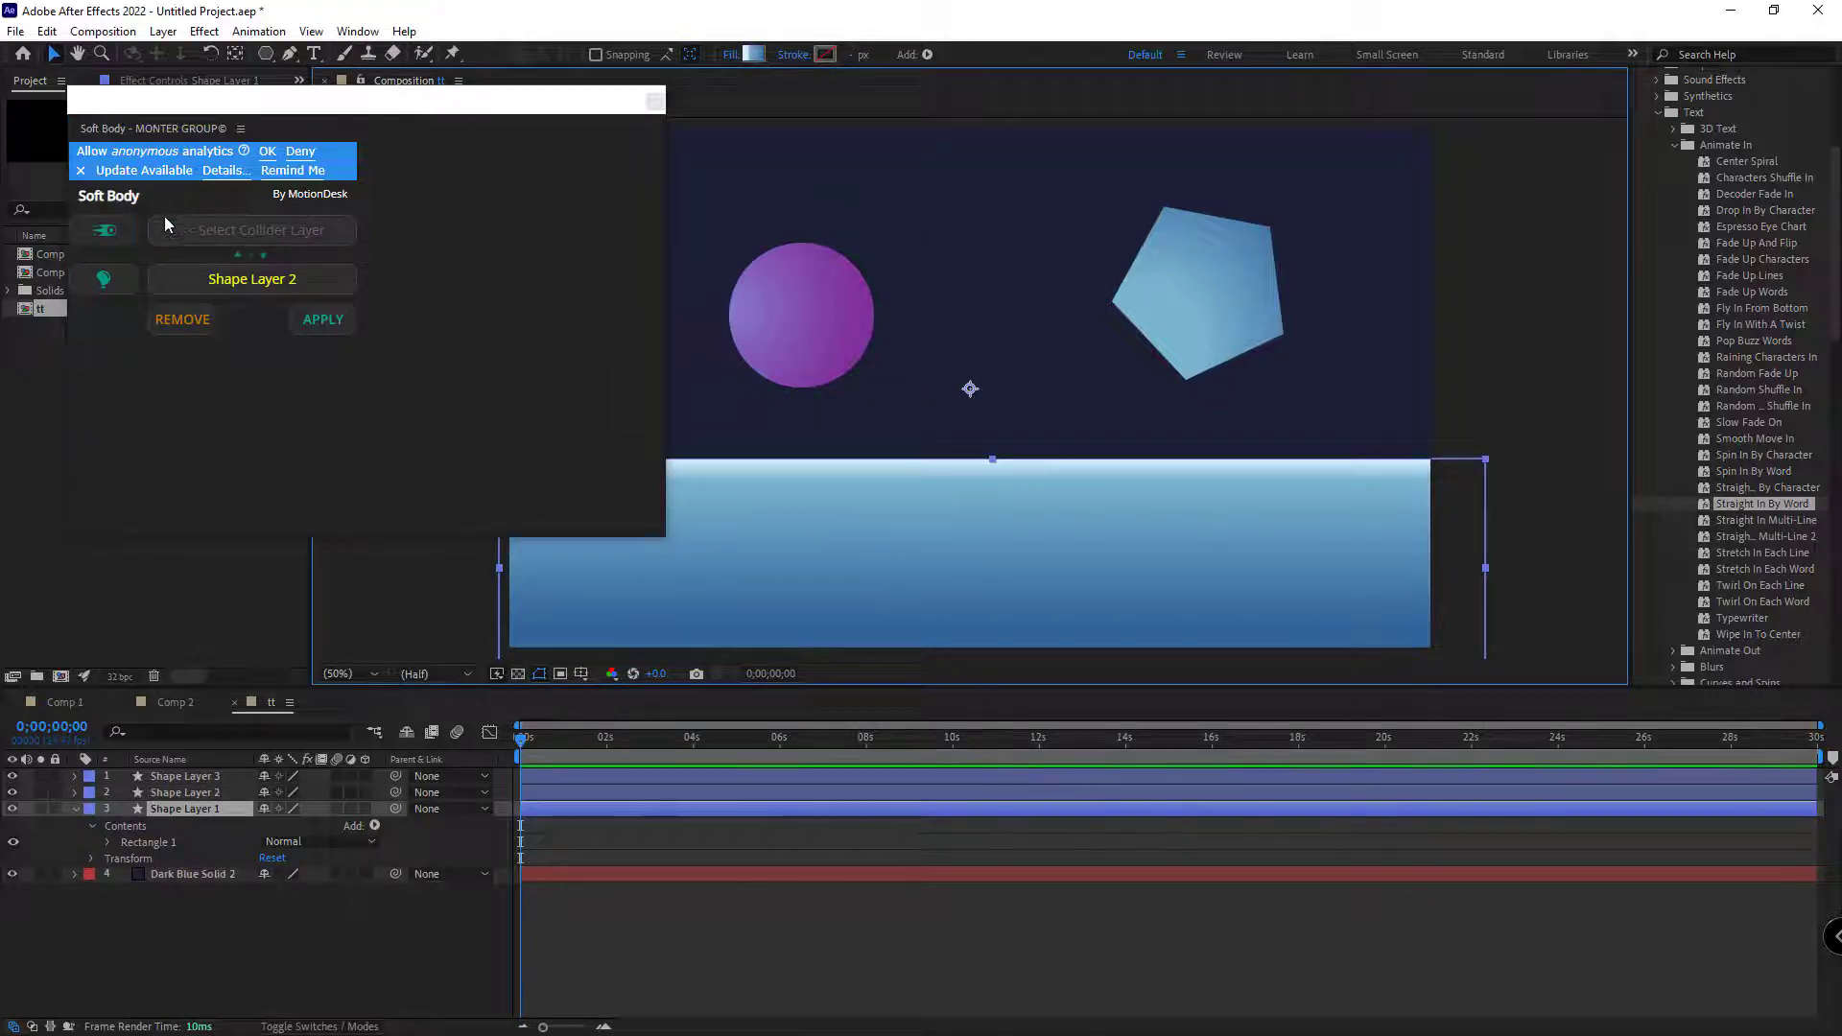
click(130, 232)
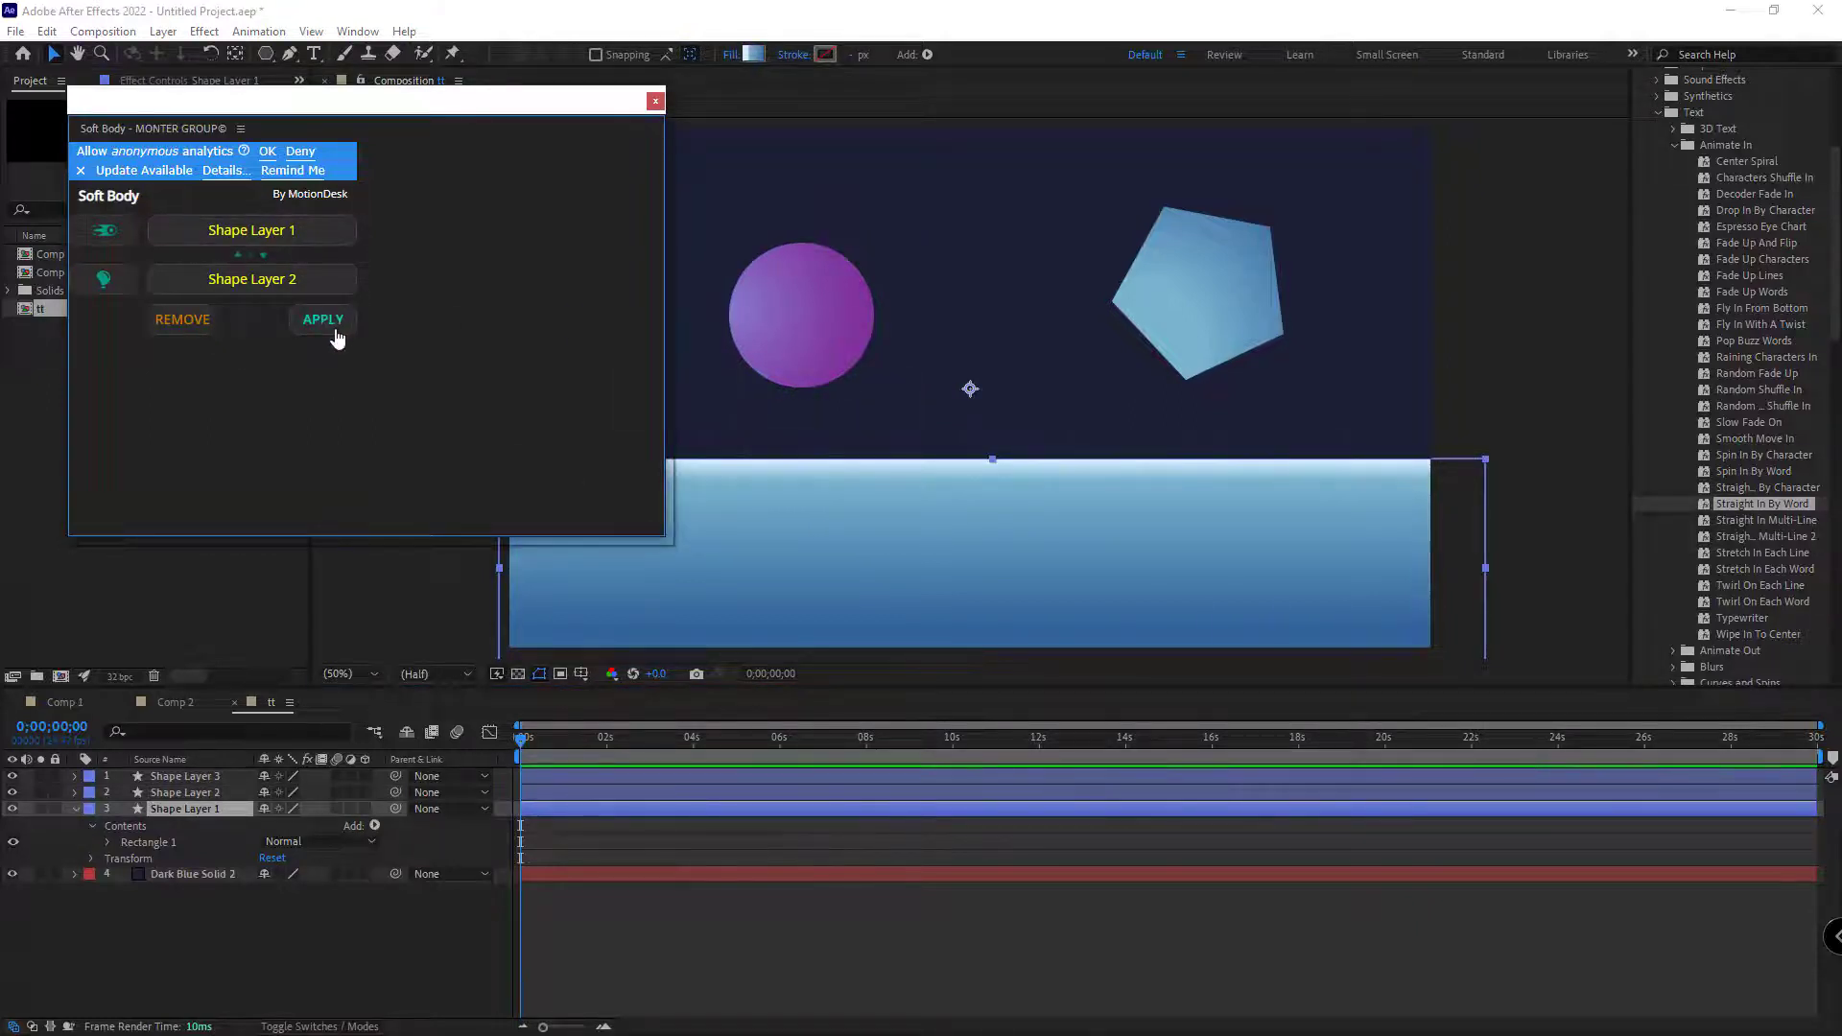
click(323, 320)
click(1217, 273)
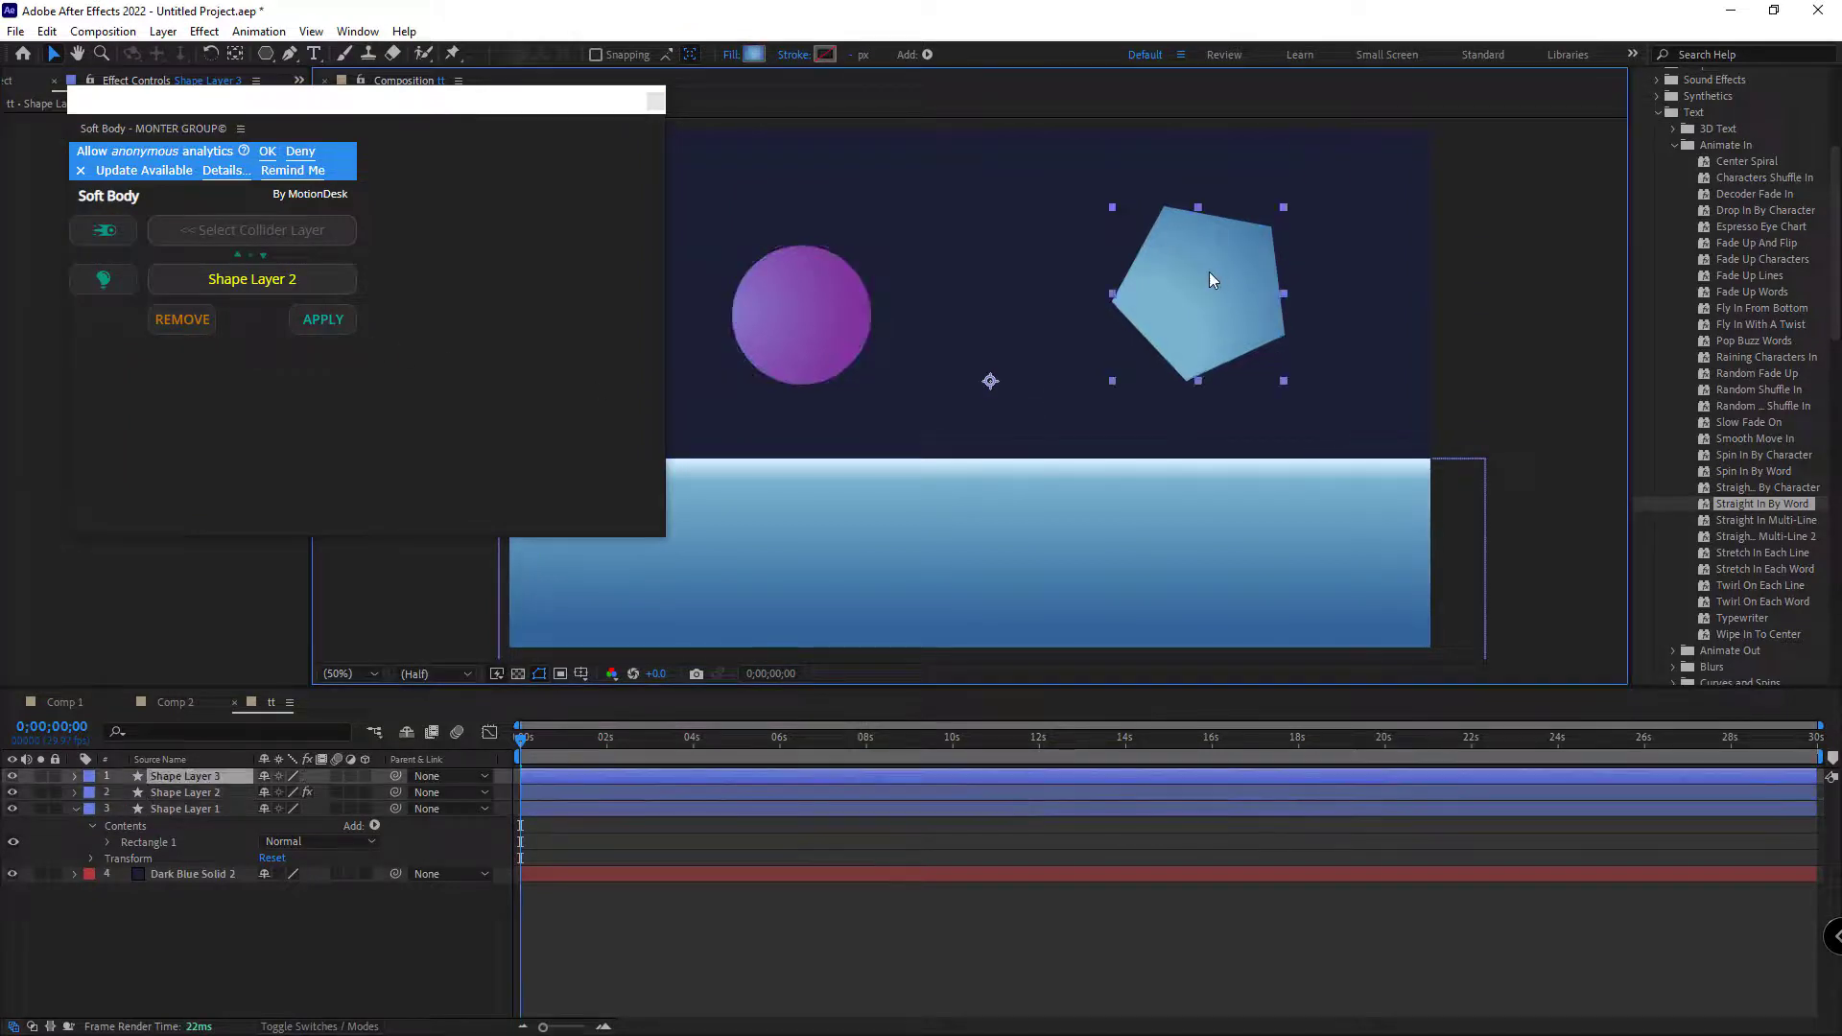
Step: Drag the purple circle down onto the ground to test the squash
click(809, 343)
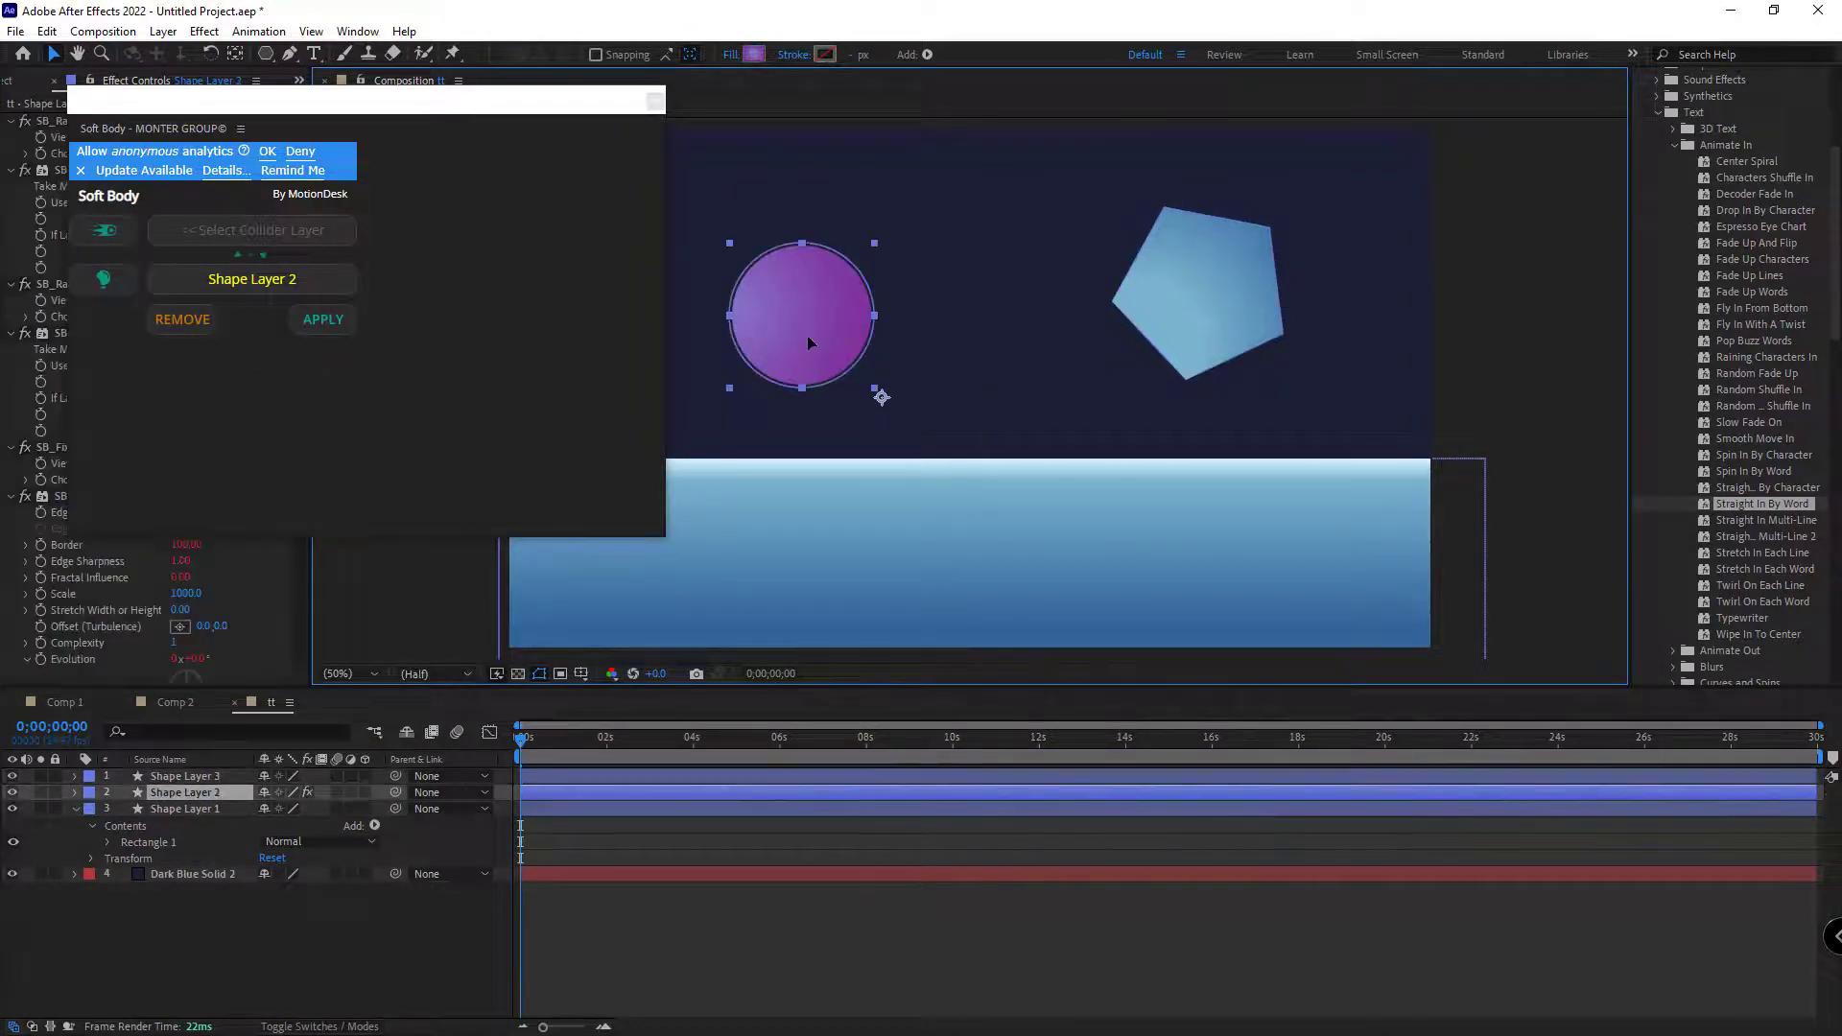
mouse_move(809, 342)
mouse_down()
mouse_move(793, 472)
mouse_move(791, 247)
mouse_up()
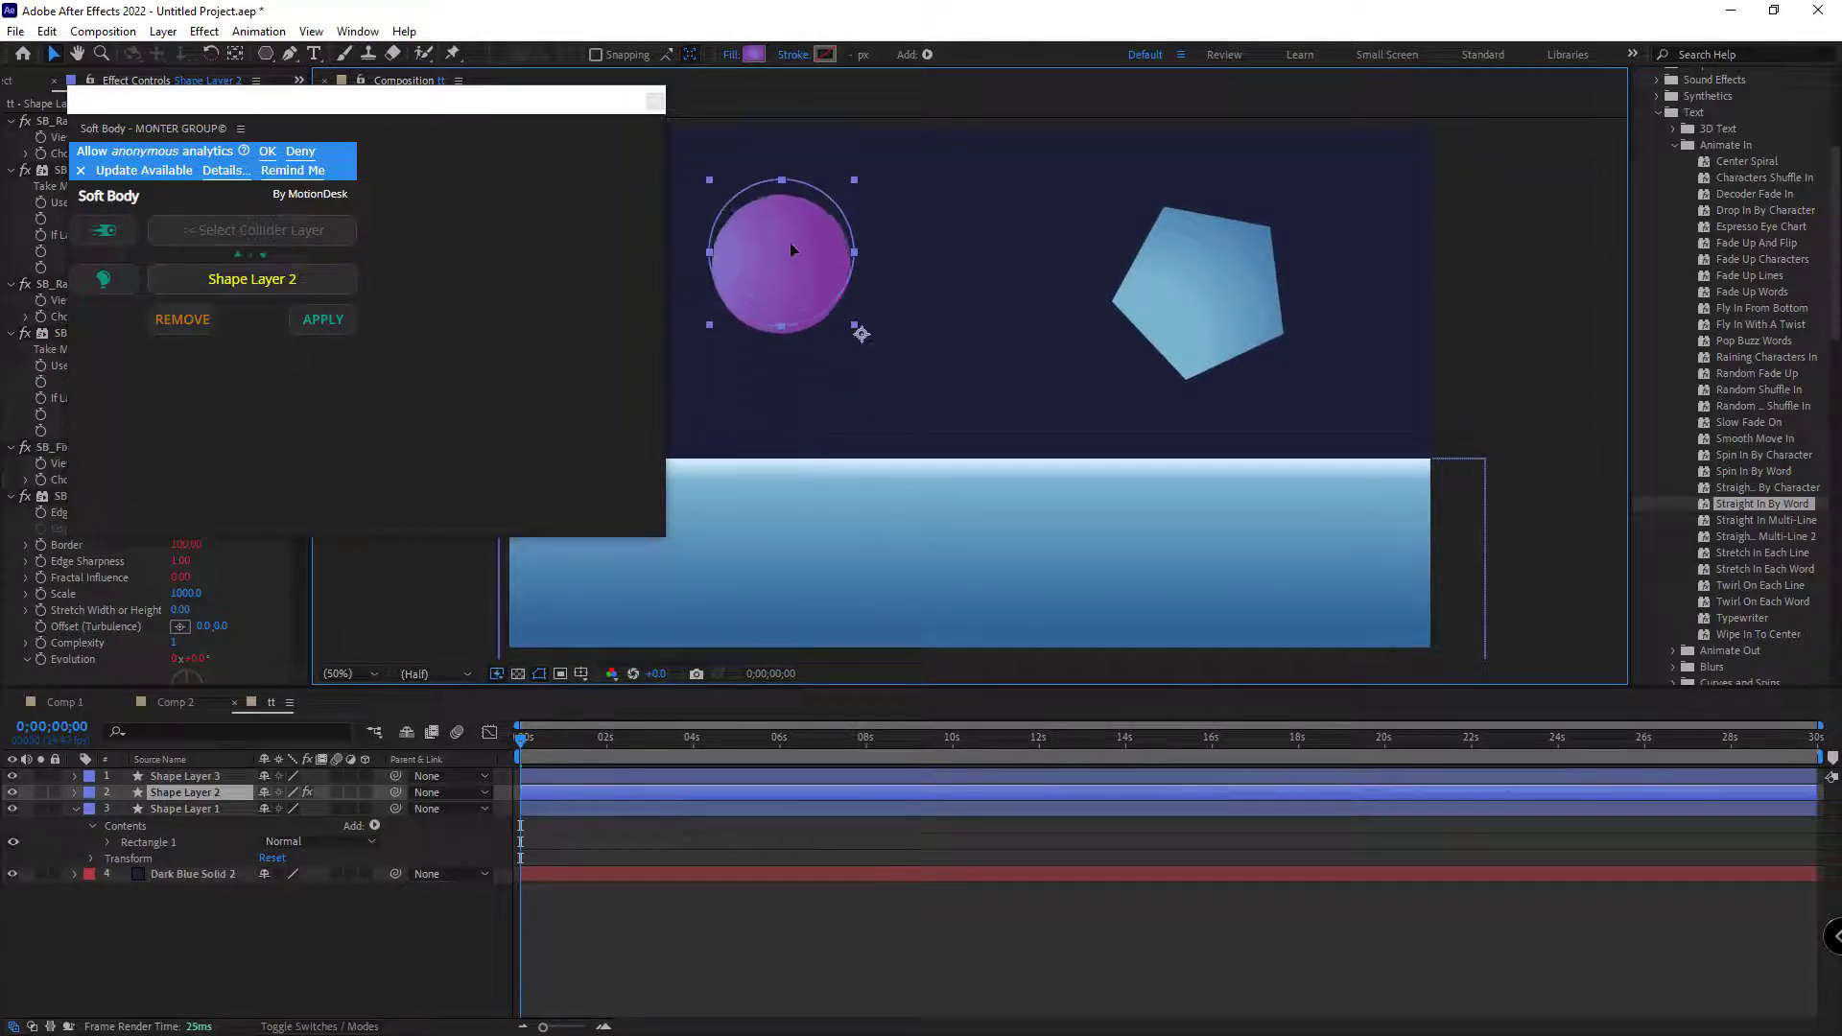
click(1228, 309)
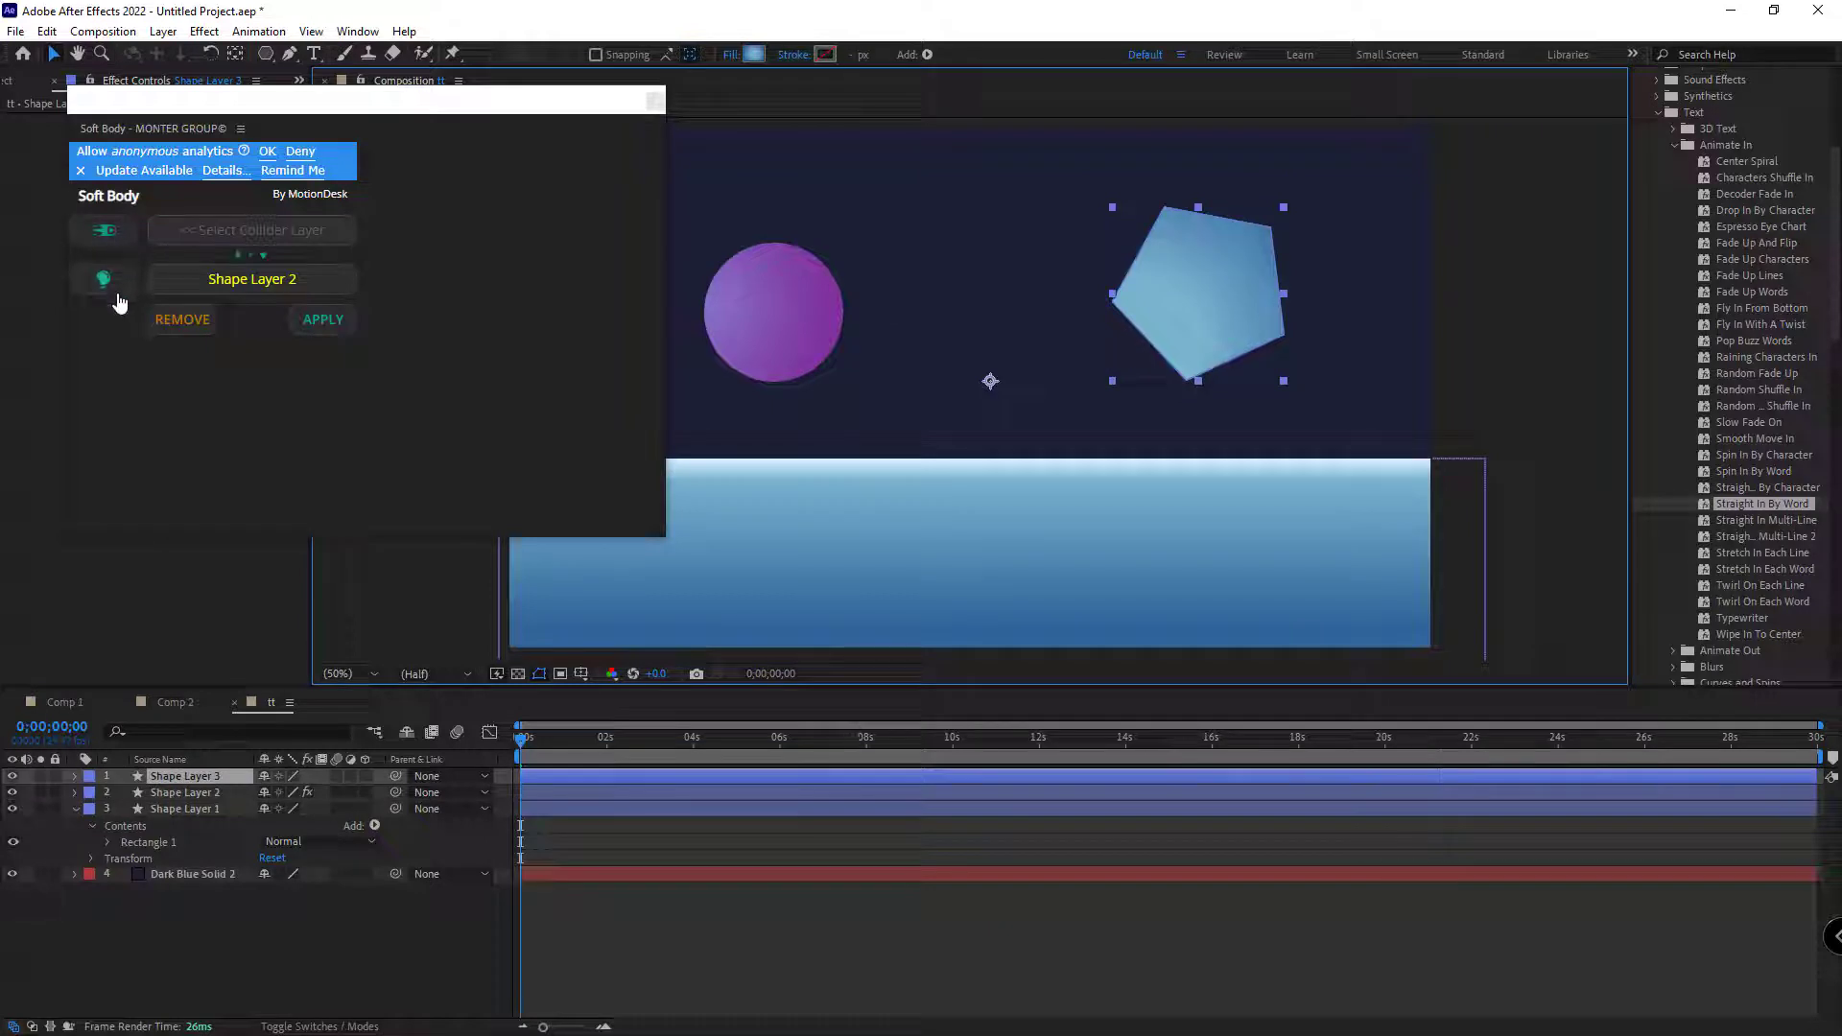
Step: Set Shape Layer 1 (ground) as the soft body and the pentagon Shape Layer 3 as collider, then apply
click(123, 230)
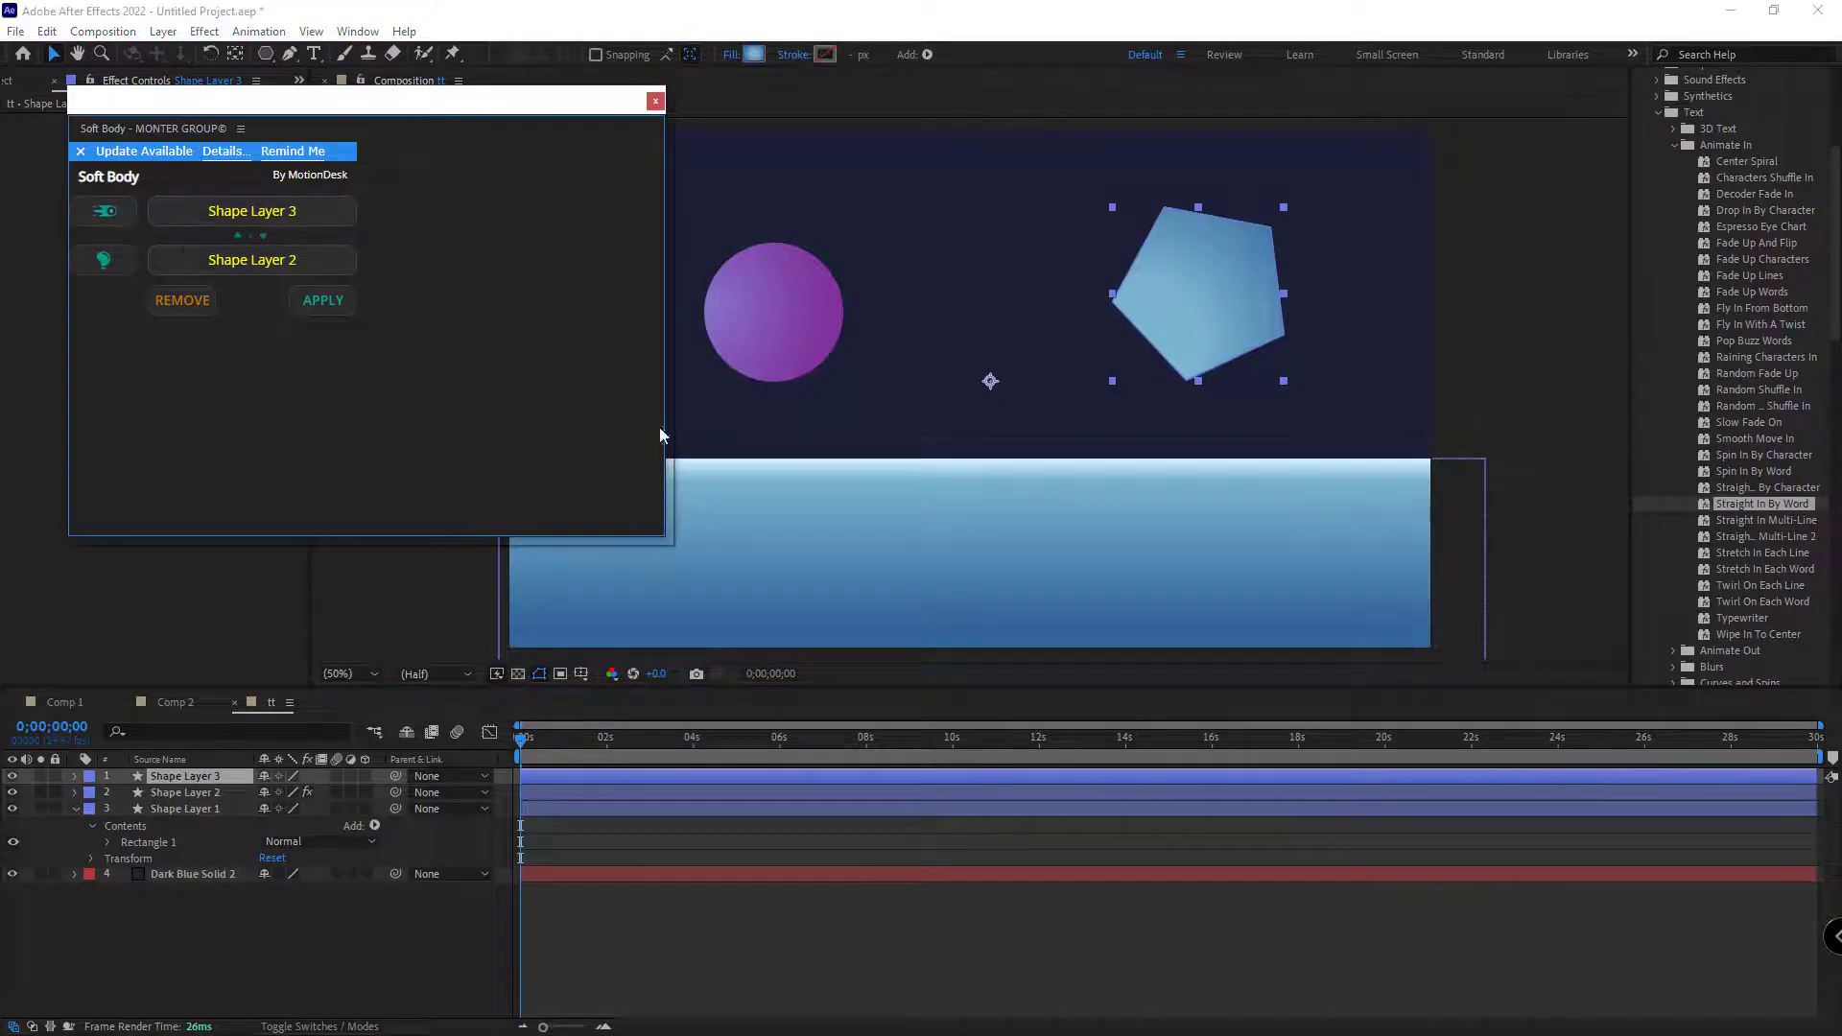
click(1002, 560)
click(99, 260)
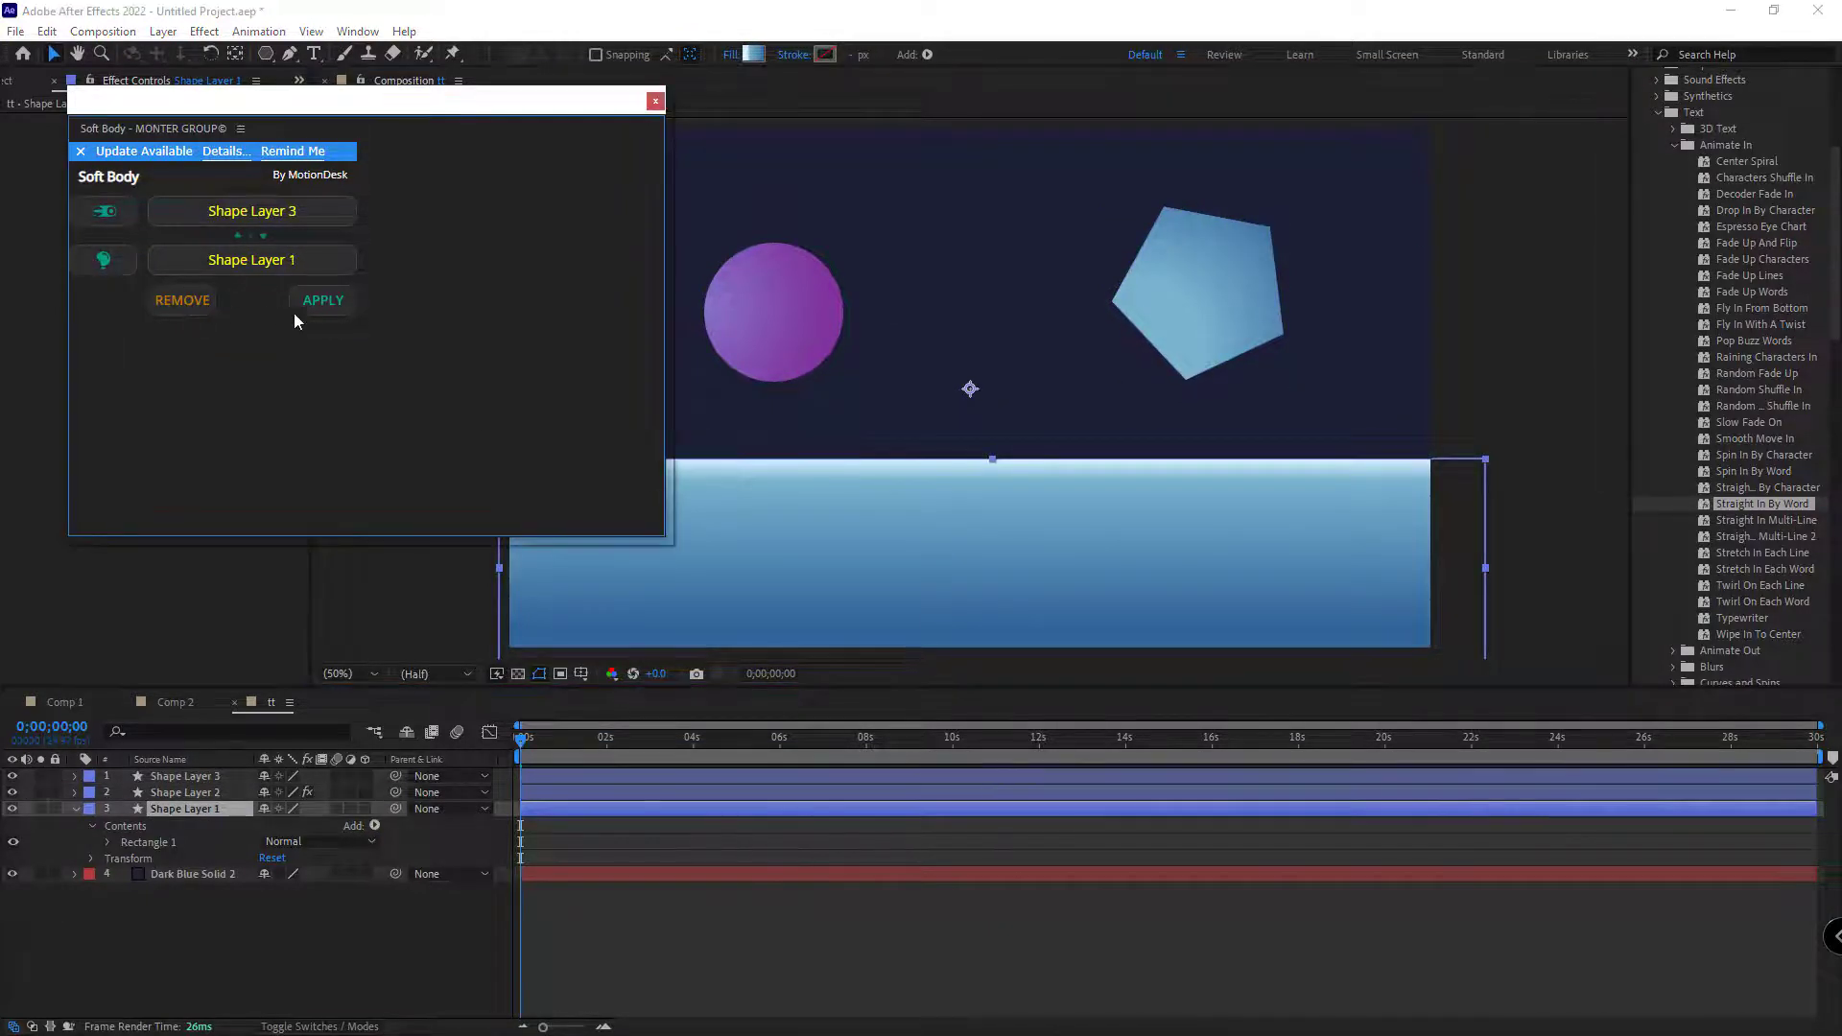
click(323, 300)
Step: Push the pentagon into the ground and move the purple circle down and along it
drag(1221, 316, 1169, 482)
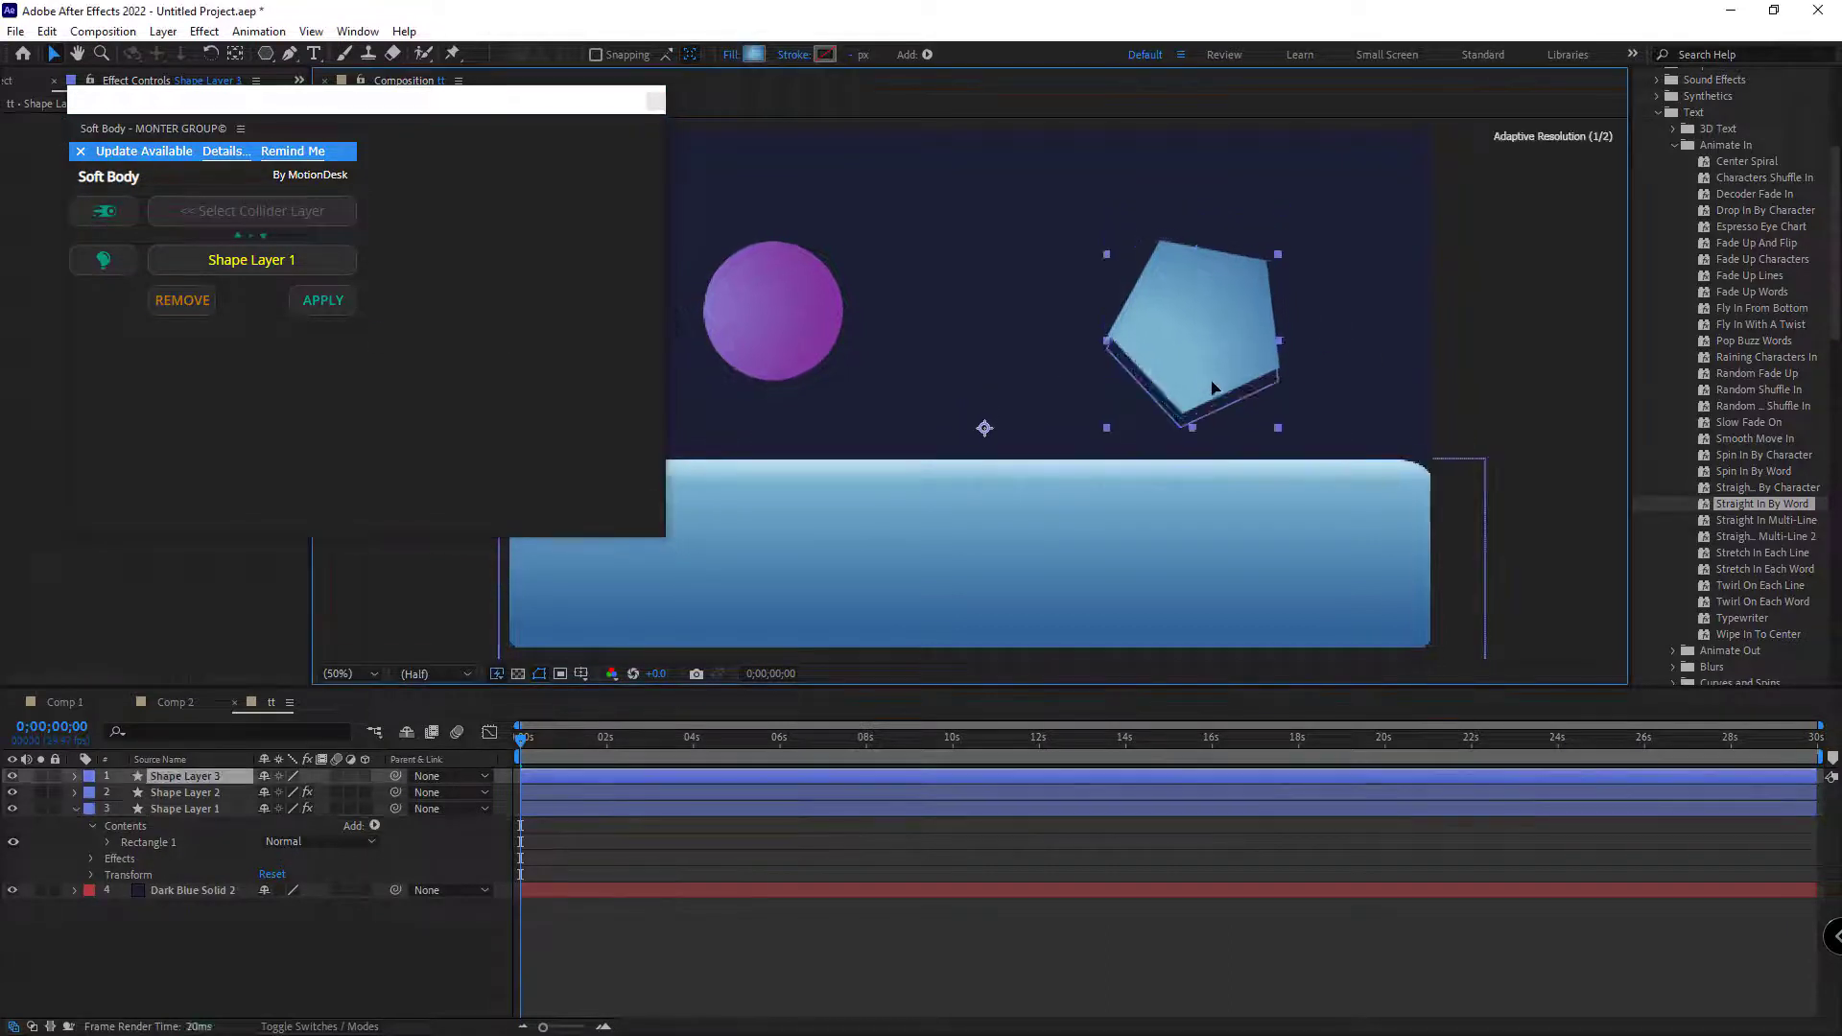
click(835, 317)
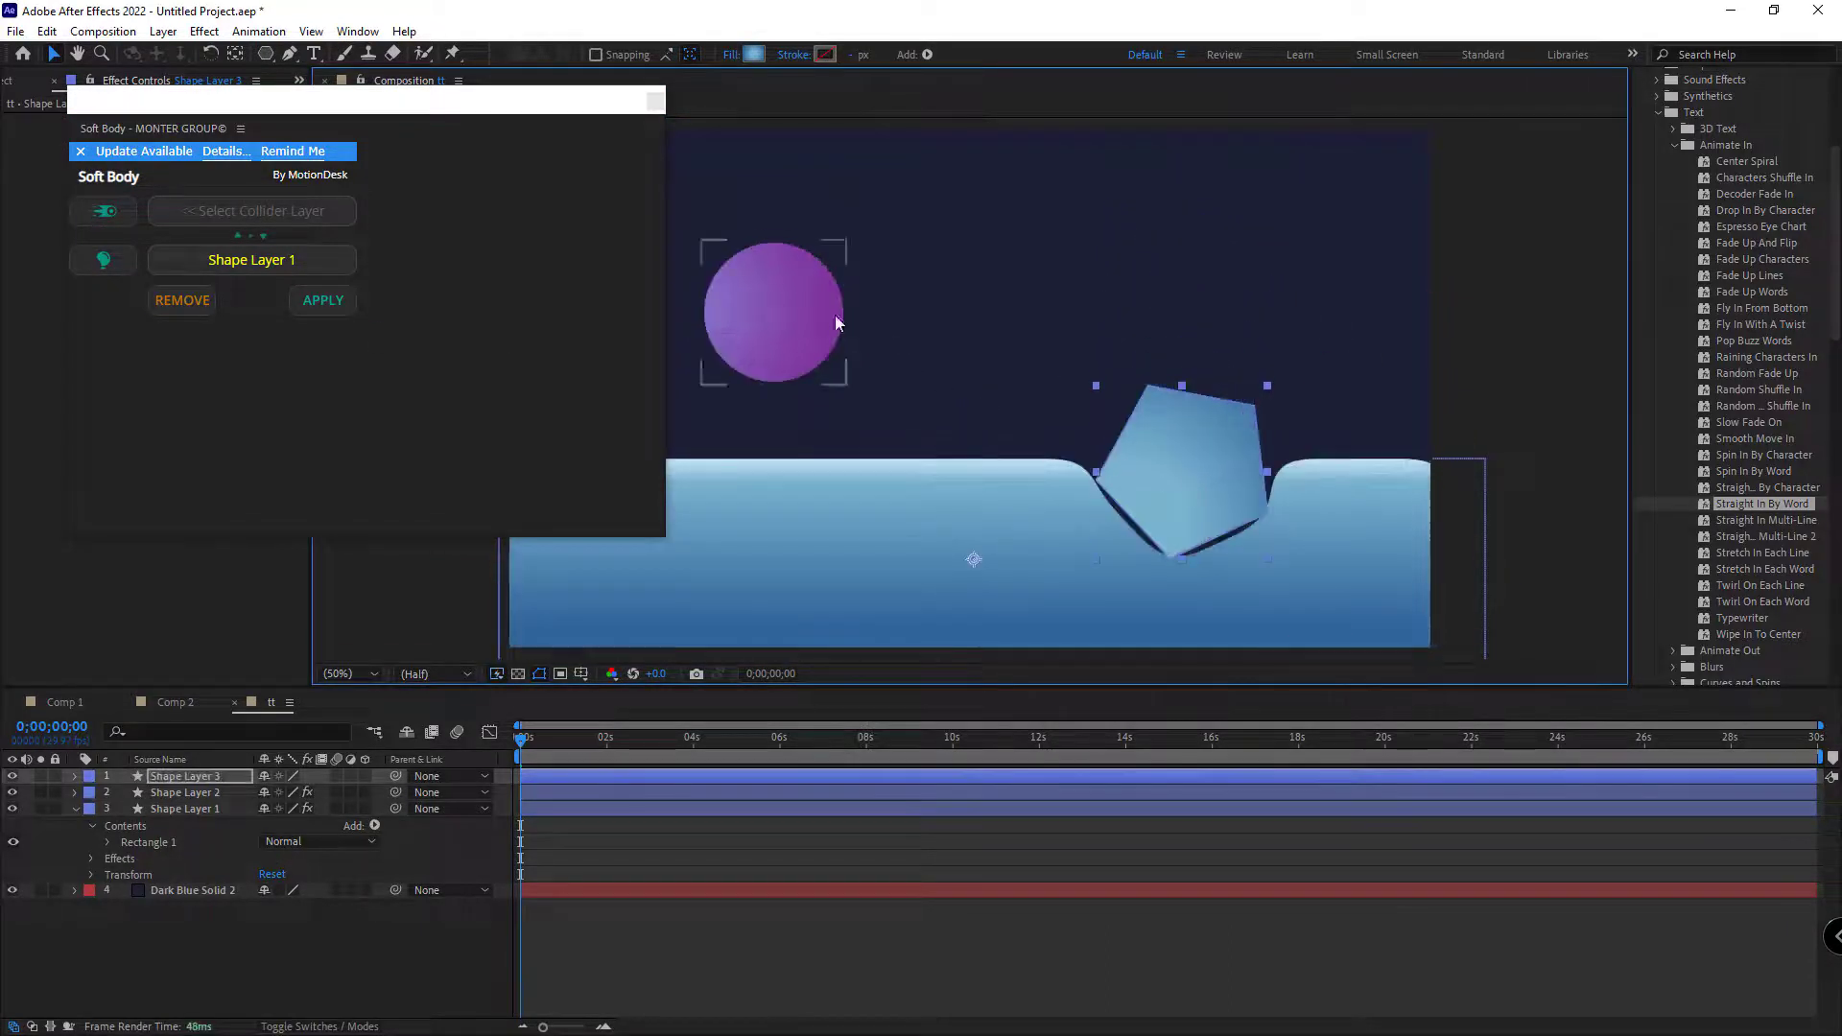
click(974, 550)
drag(785, 317, 764, 436)
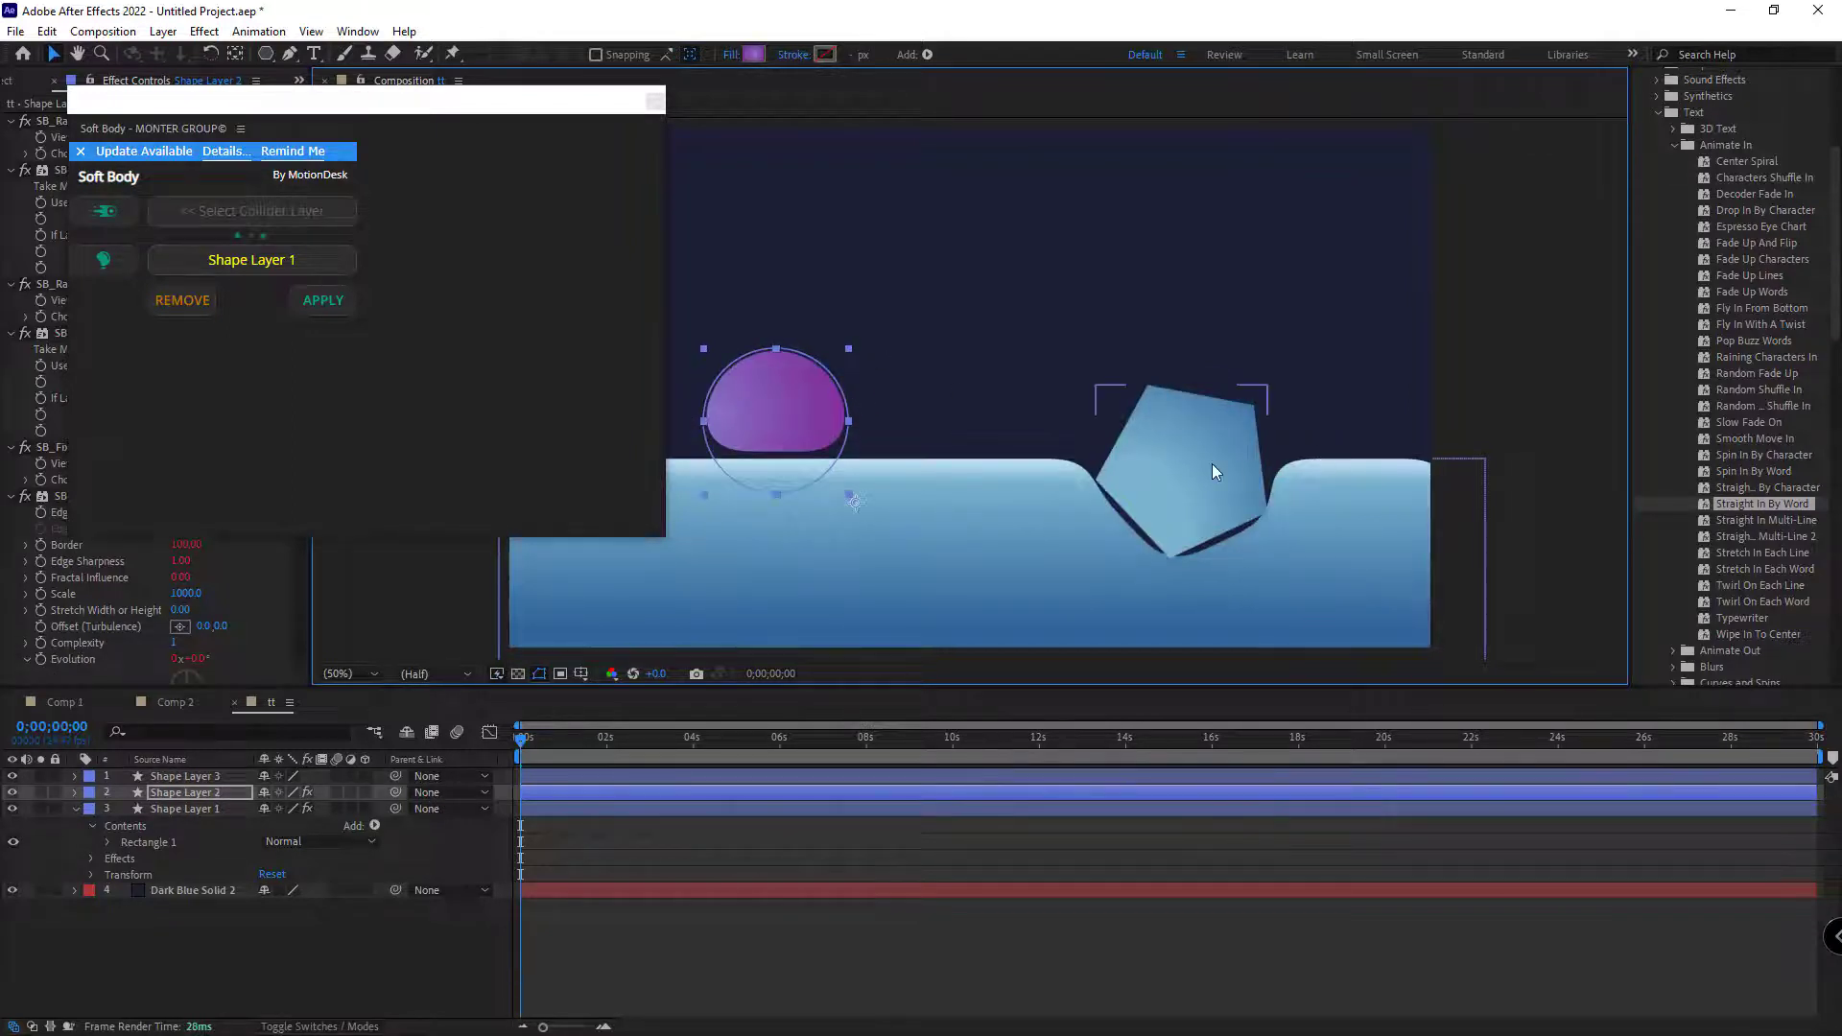
drag(1211, 463, 1216, 447)
mouse_move(745, 428)
mouse_down()
mouse_move(1089, 415)
mouse_move(960, 392)
mouse_up()
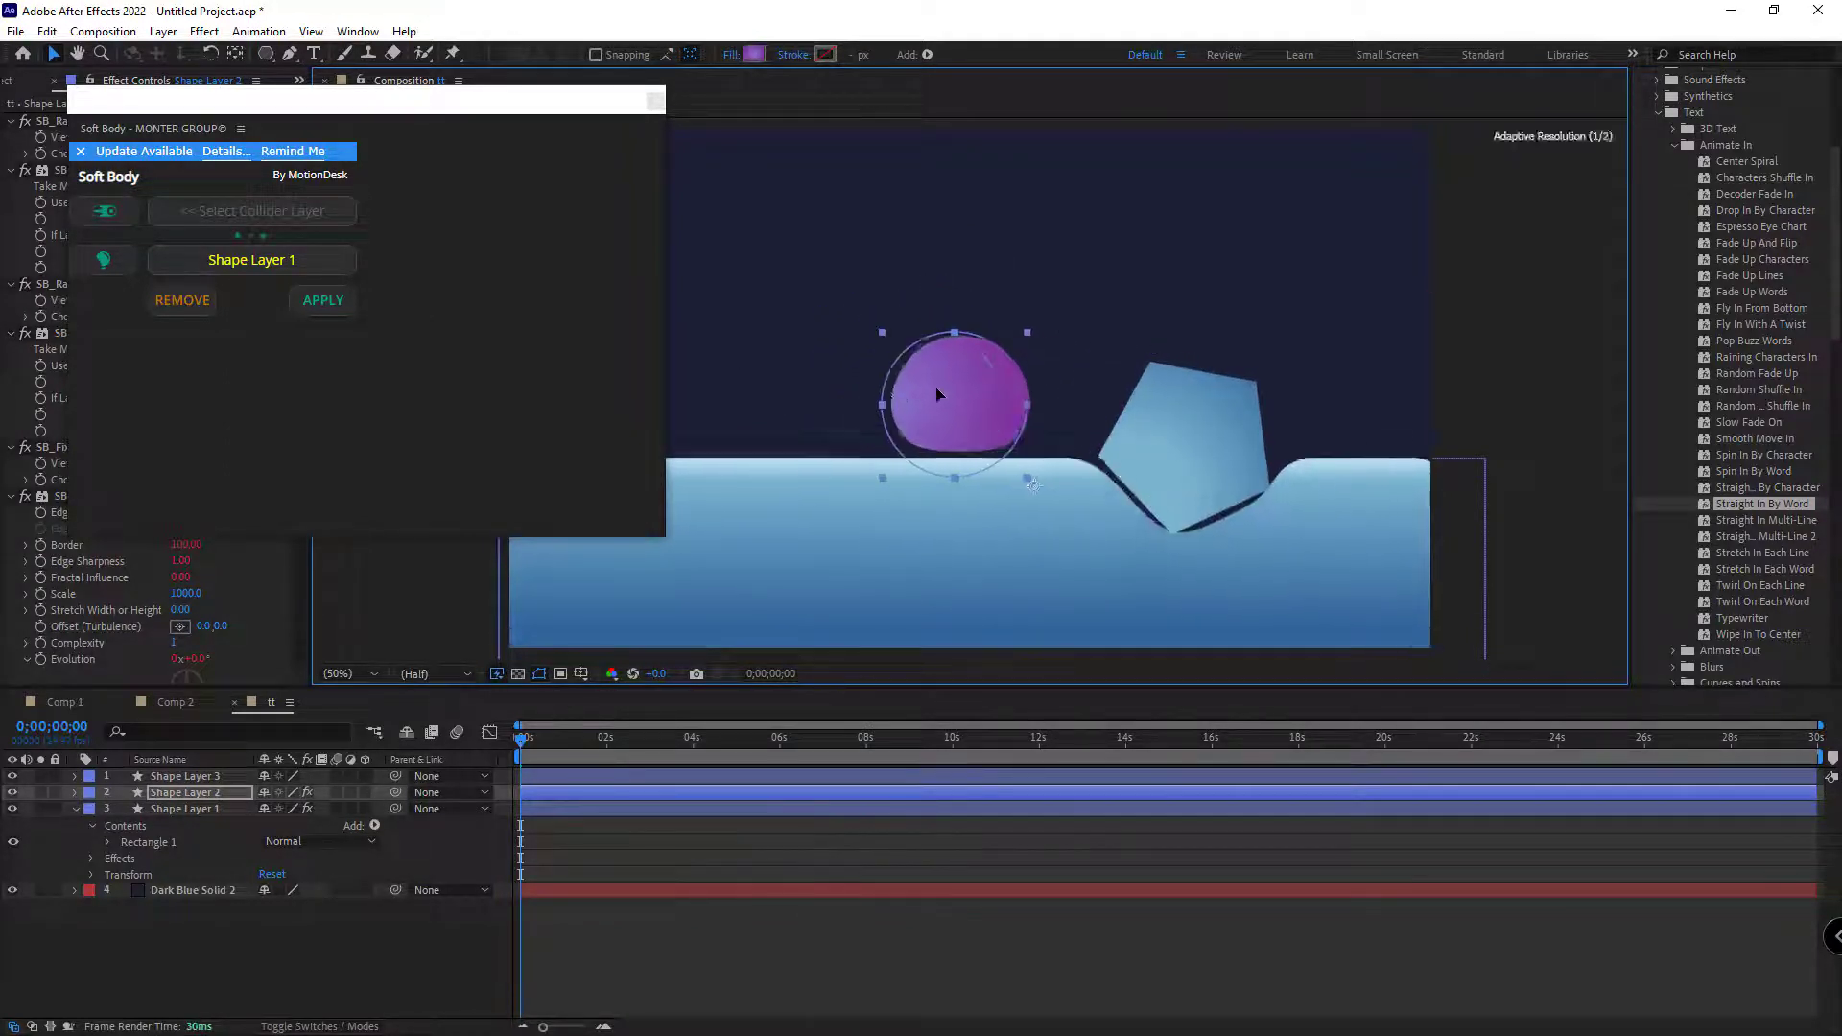
click(1180, 413)
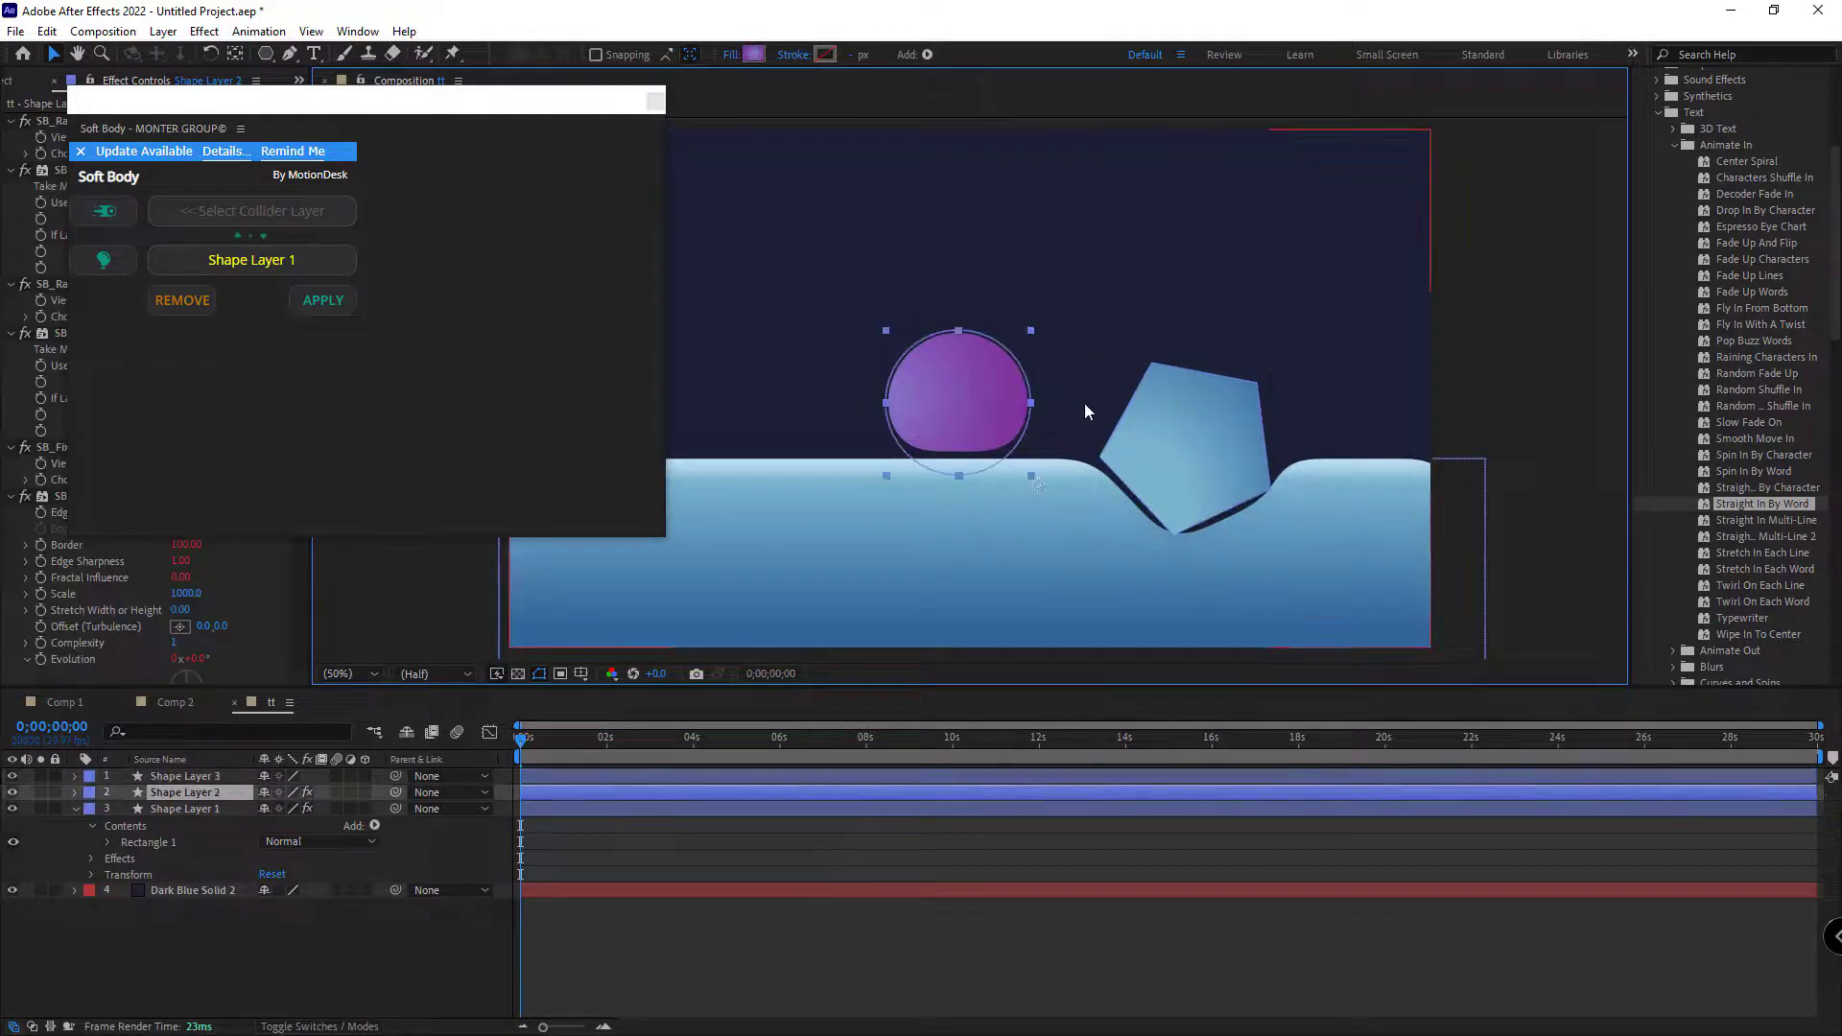
click(1167, 403)
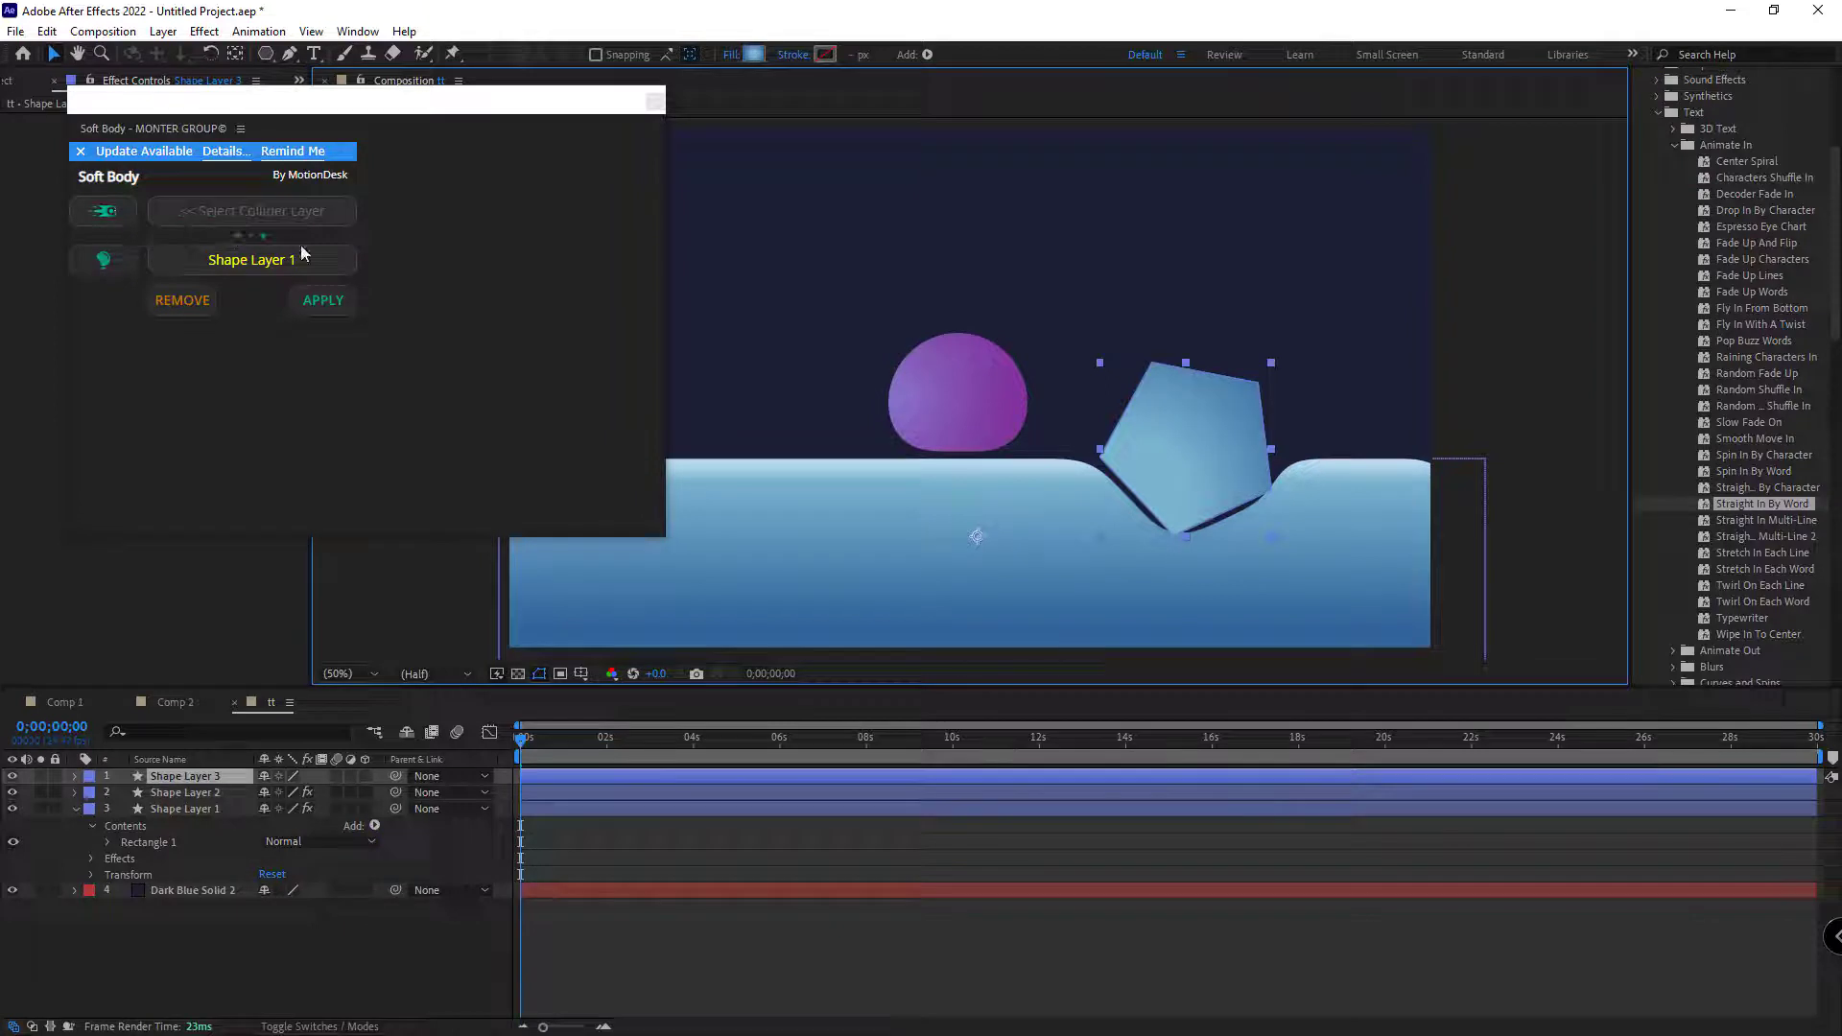
Step: Make the pentagon (Shape Layer 3) a soft body with the circle, Shape Layer 2, as collider
click(947, 369)
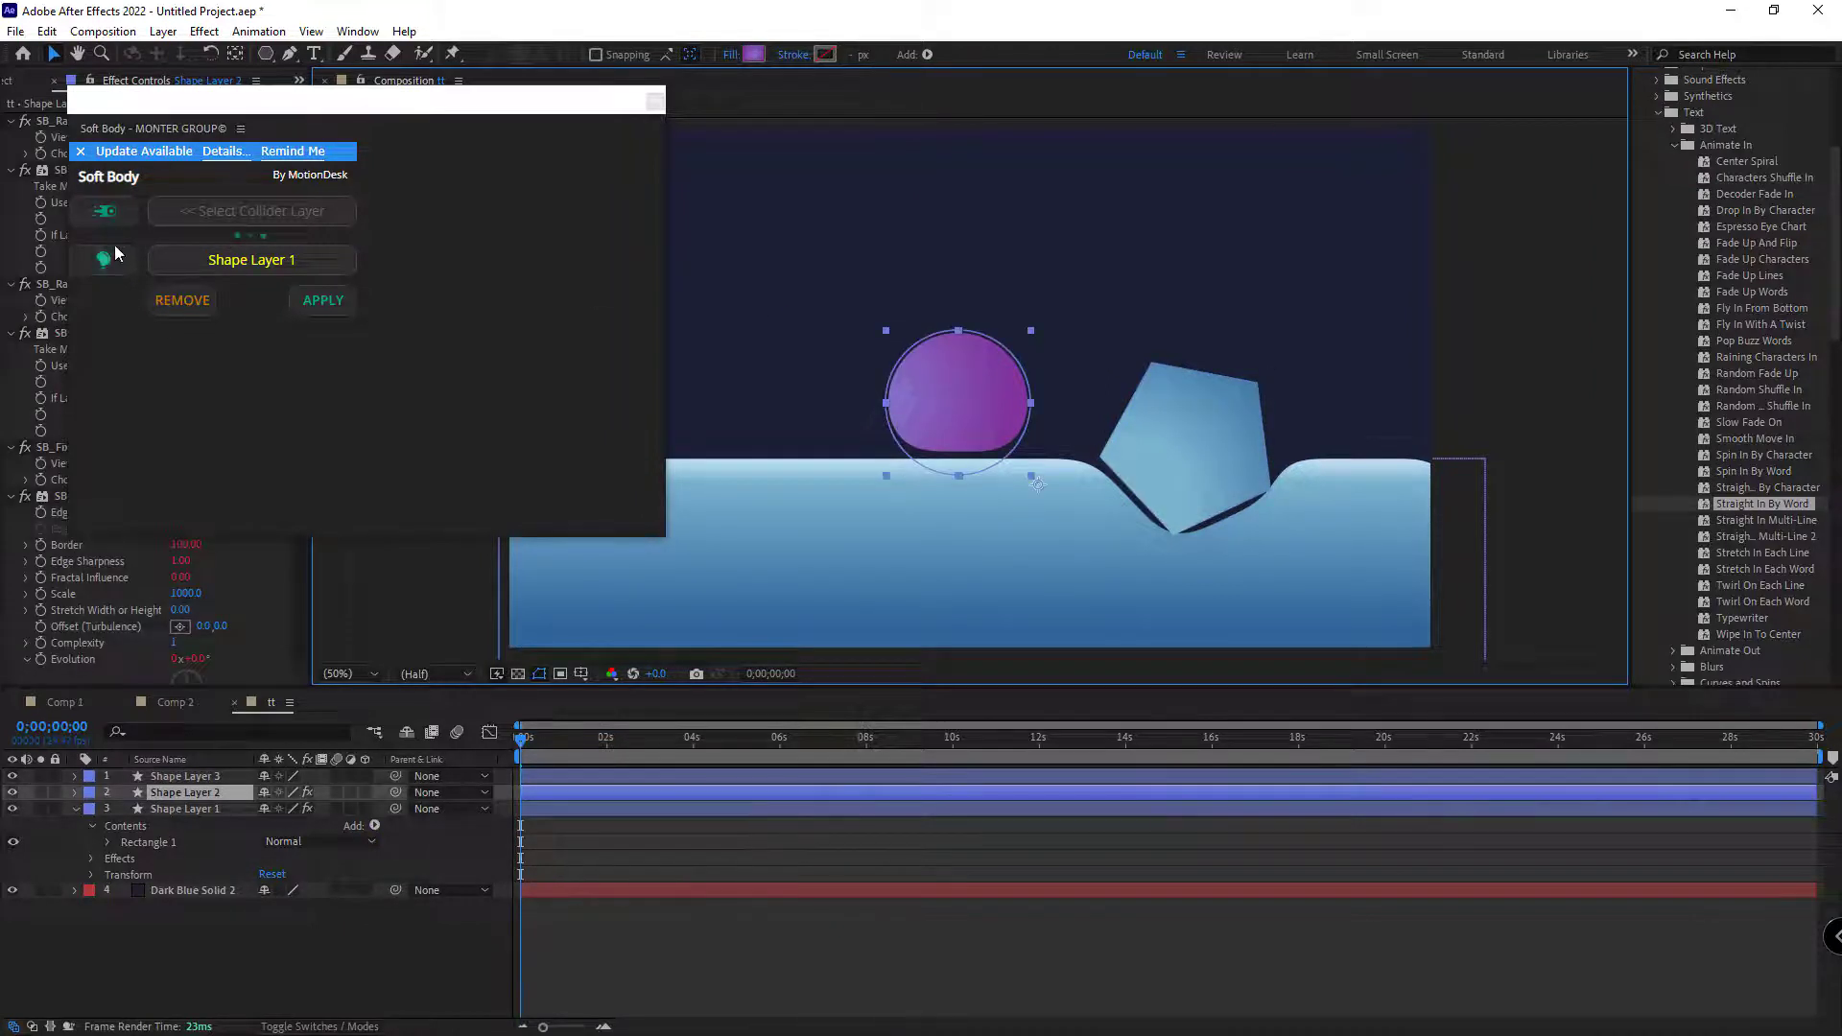
click(105, 212)
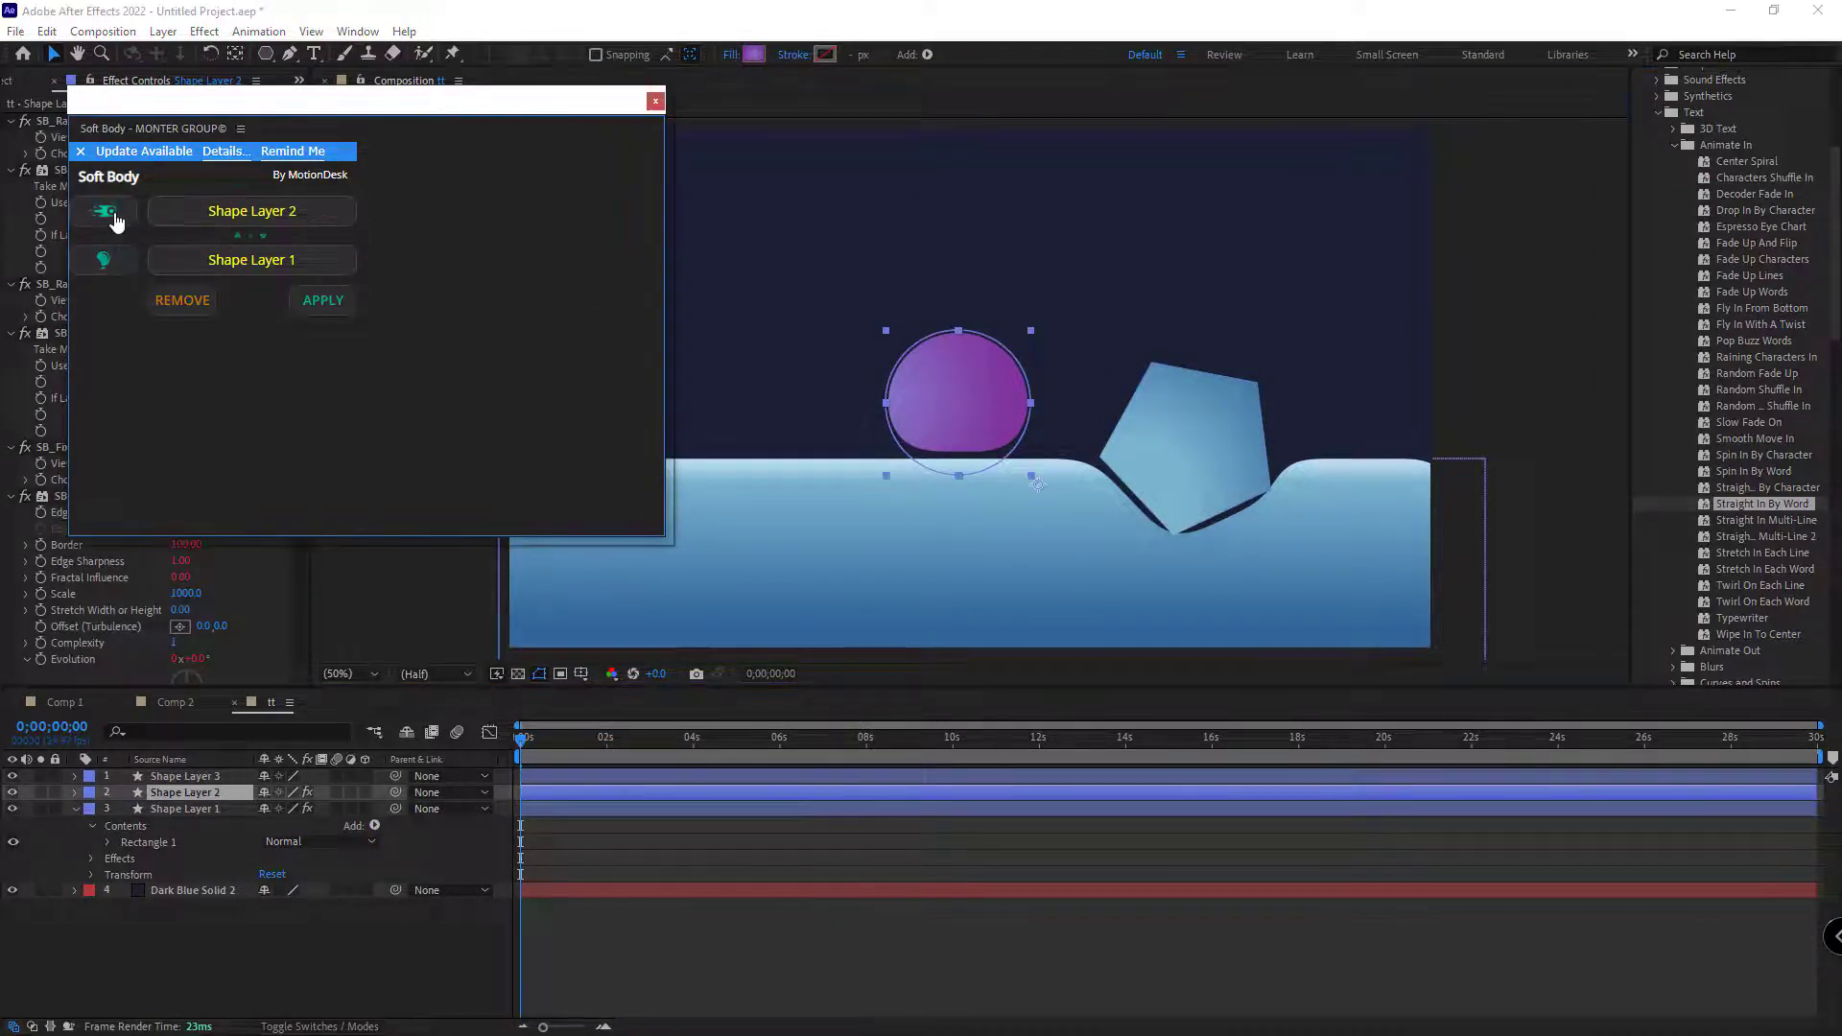
click(182, 300)
click(130, 255)
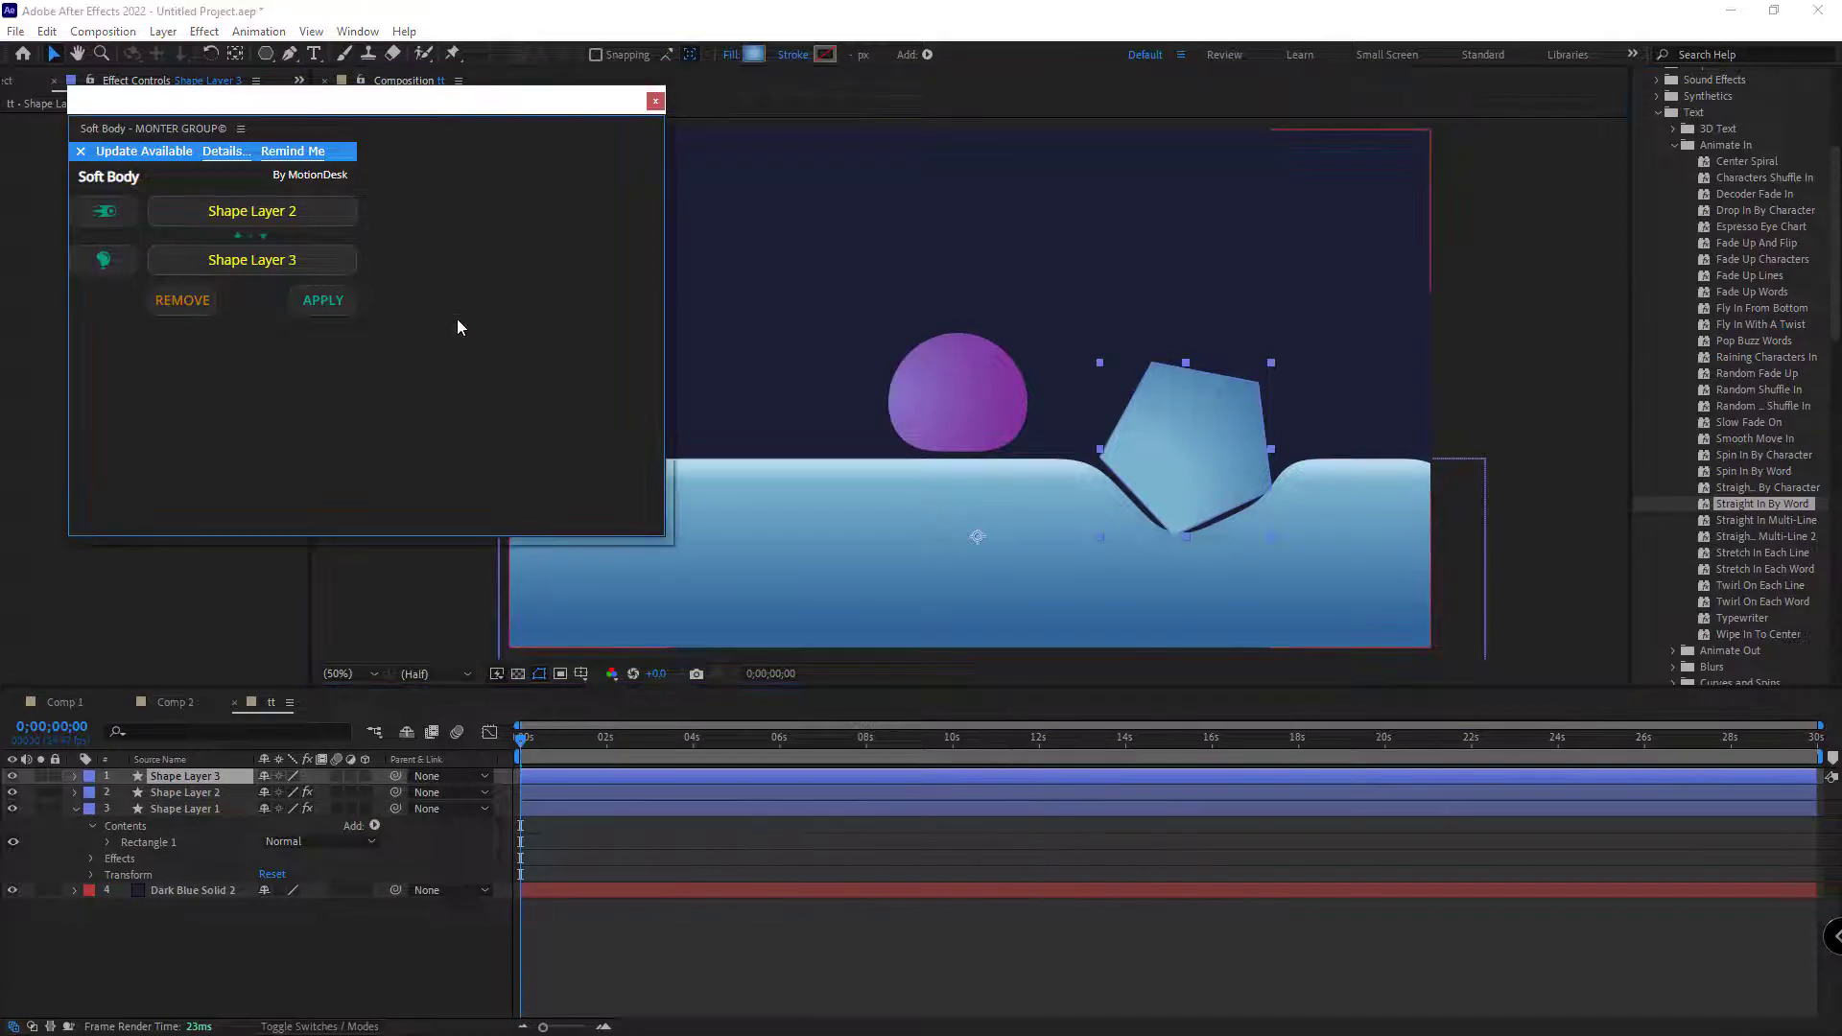
click(323, 301)
Step: Test the setup by dragging the purple circle and soft pentagon past each other
mouse_move(966, 399)
mouse_down()
mouse_move(1056, 404)
mouse_move(902, 387)
mouse_move(1084, 403)
mouse_up()
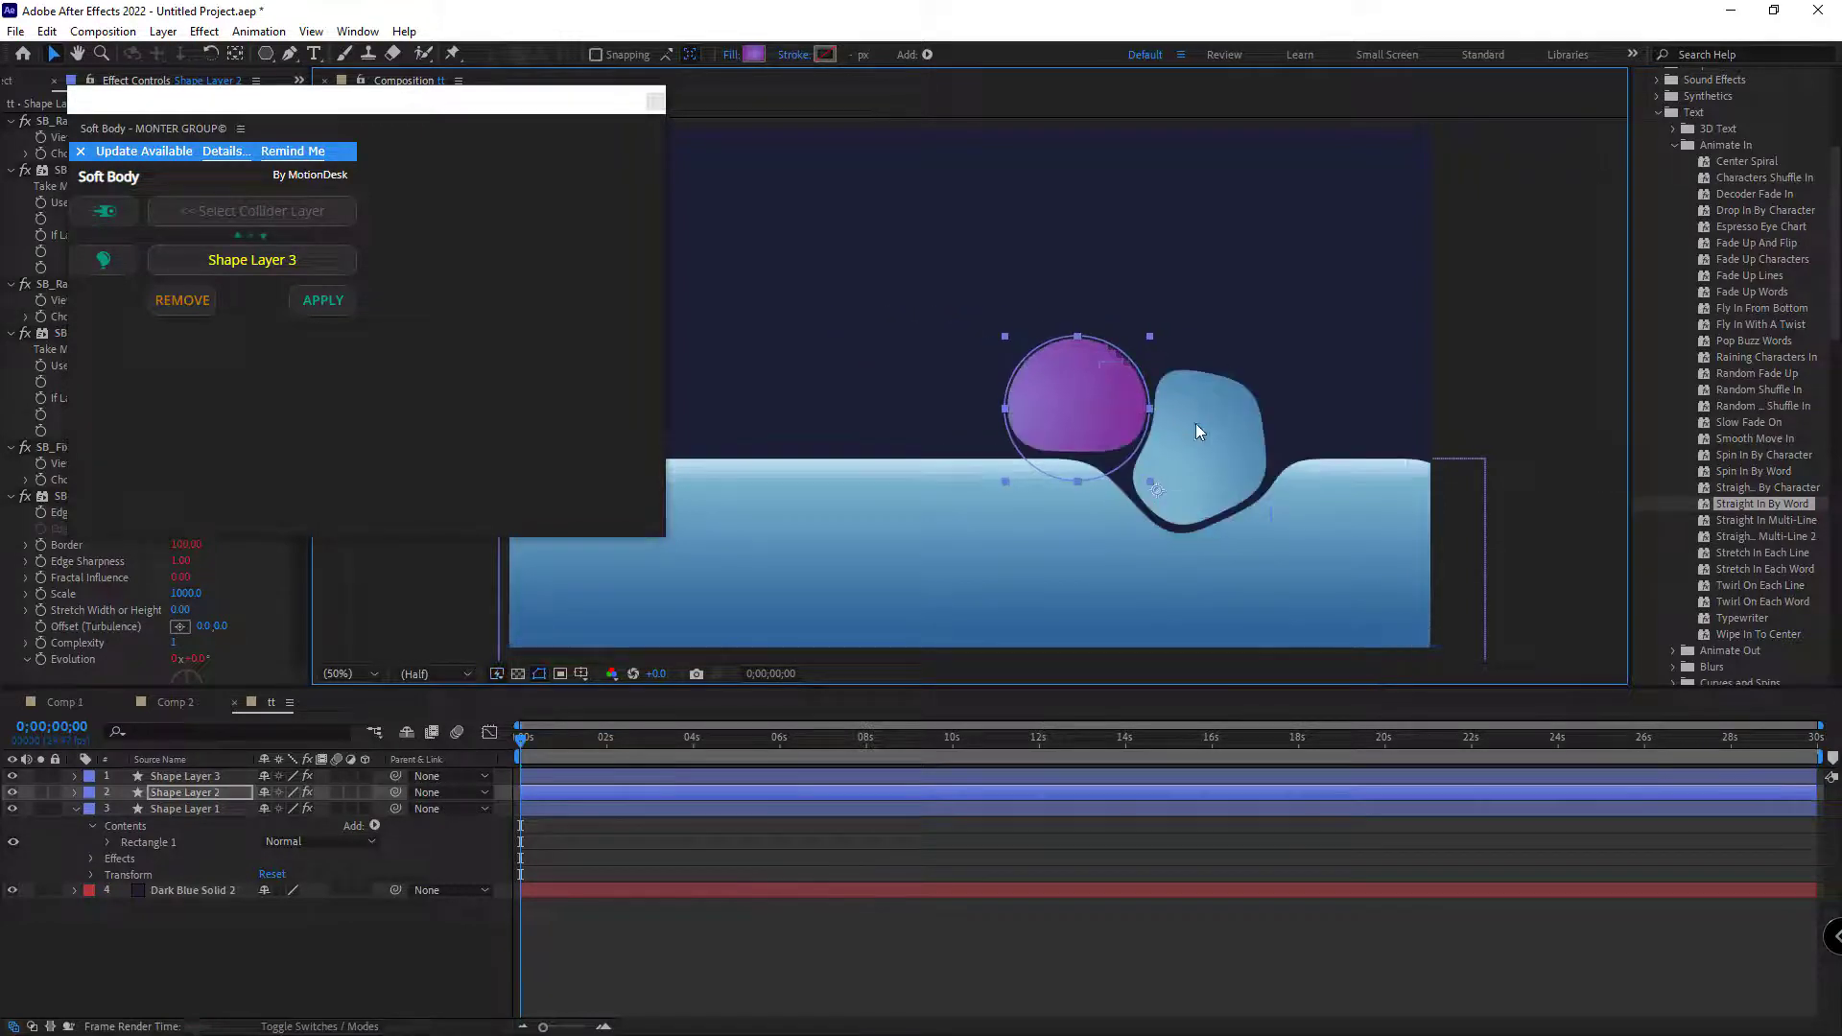
click(1207, 338)
mouse_move(1207, 338)
mouse_down()
mouse_move(1005, 385)
mouse_move(1107, 343)
mouse_move(971, 339)
mouse_up()
drag(1091, 401, 1173, 380)
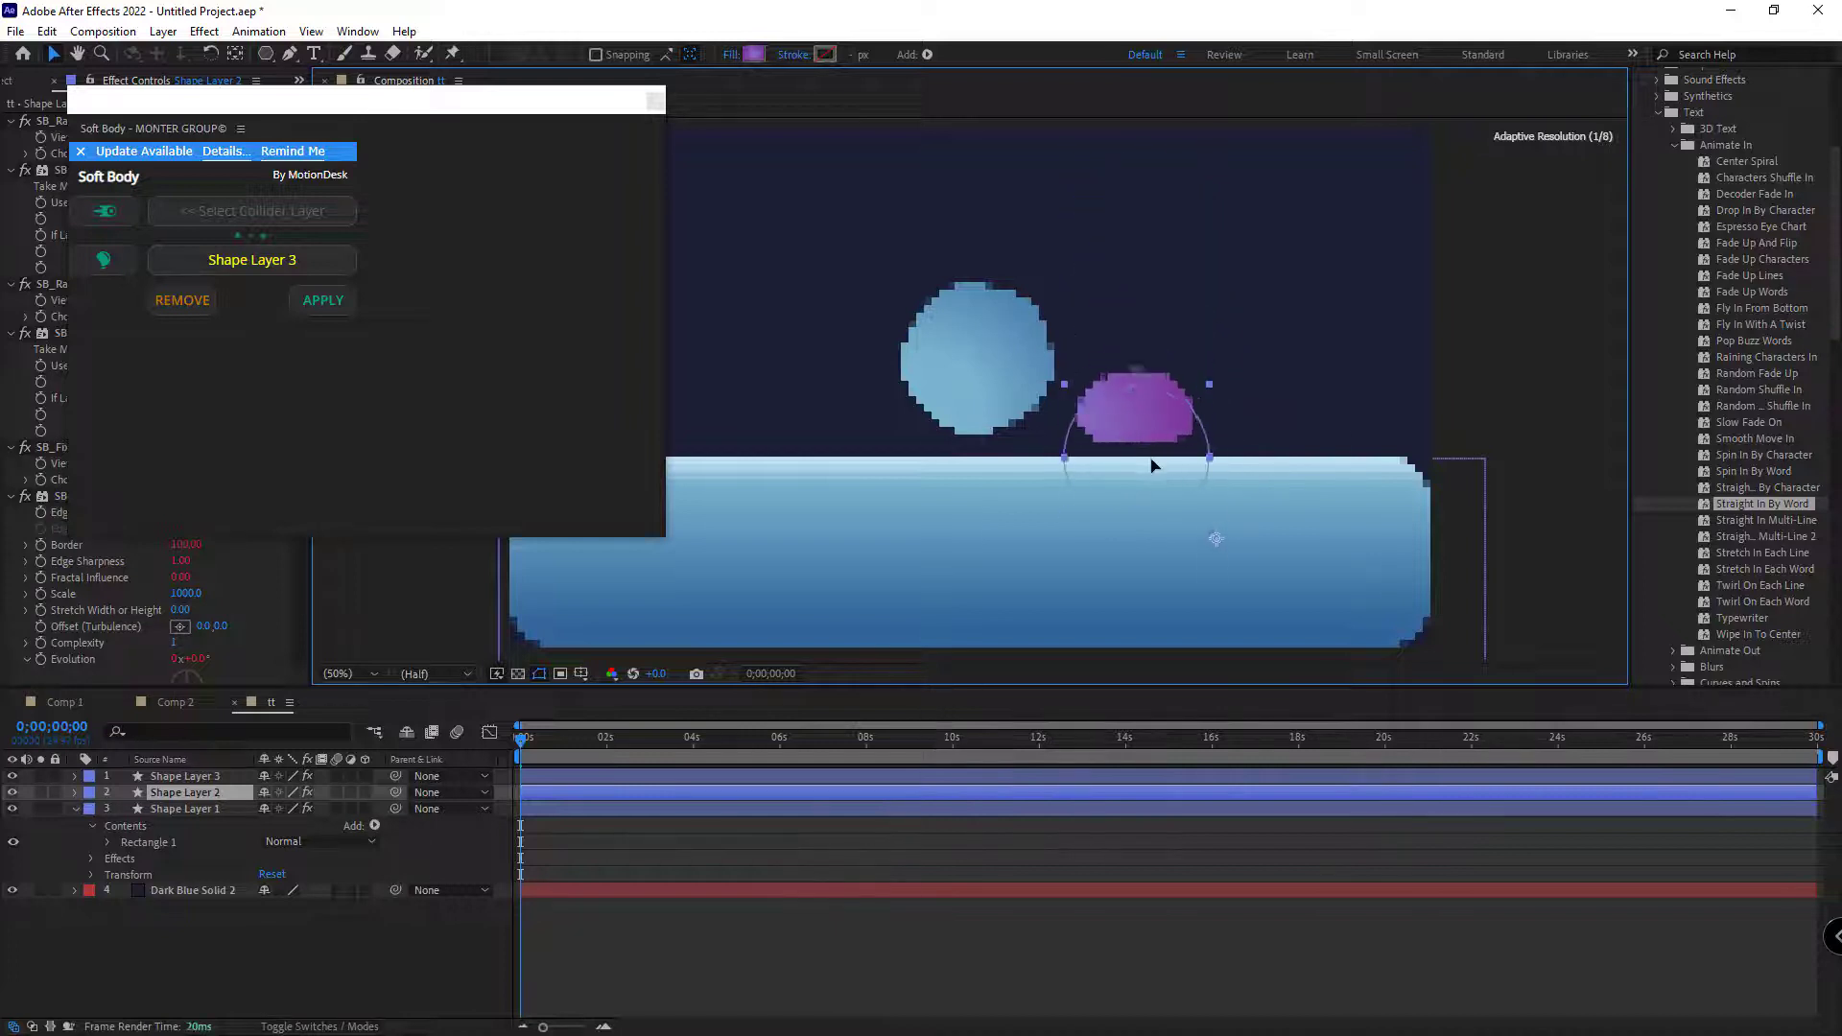
mouse_move(1173, 381)
mouse_down()
mouse_move(1168, 230)
mouse_move(1166, 303)
mouse_up()
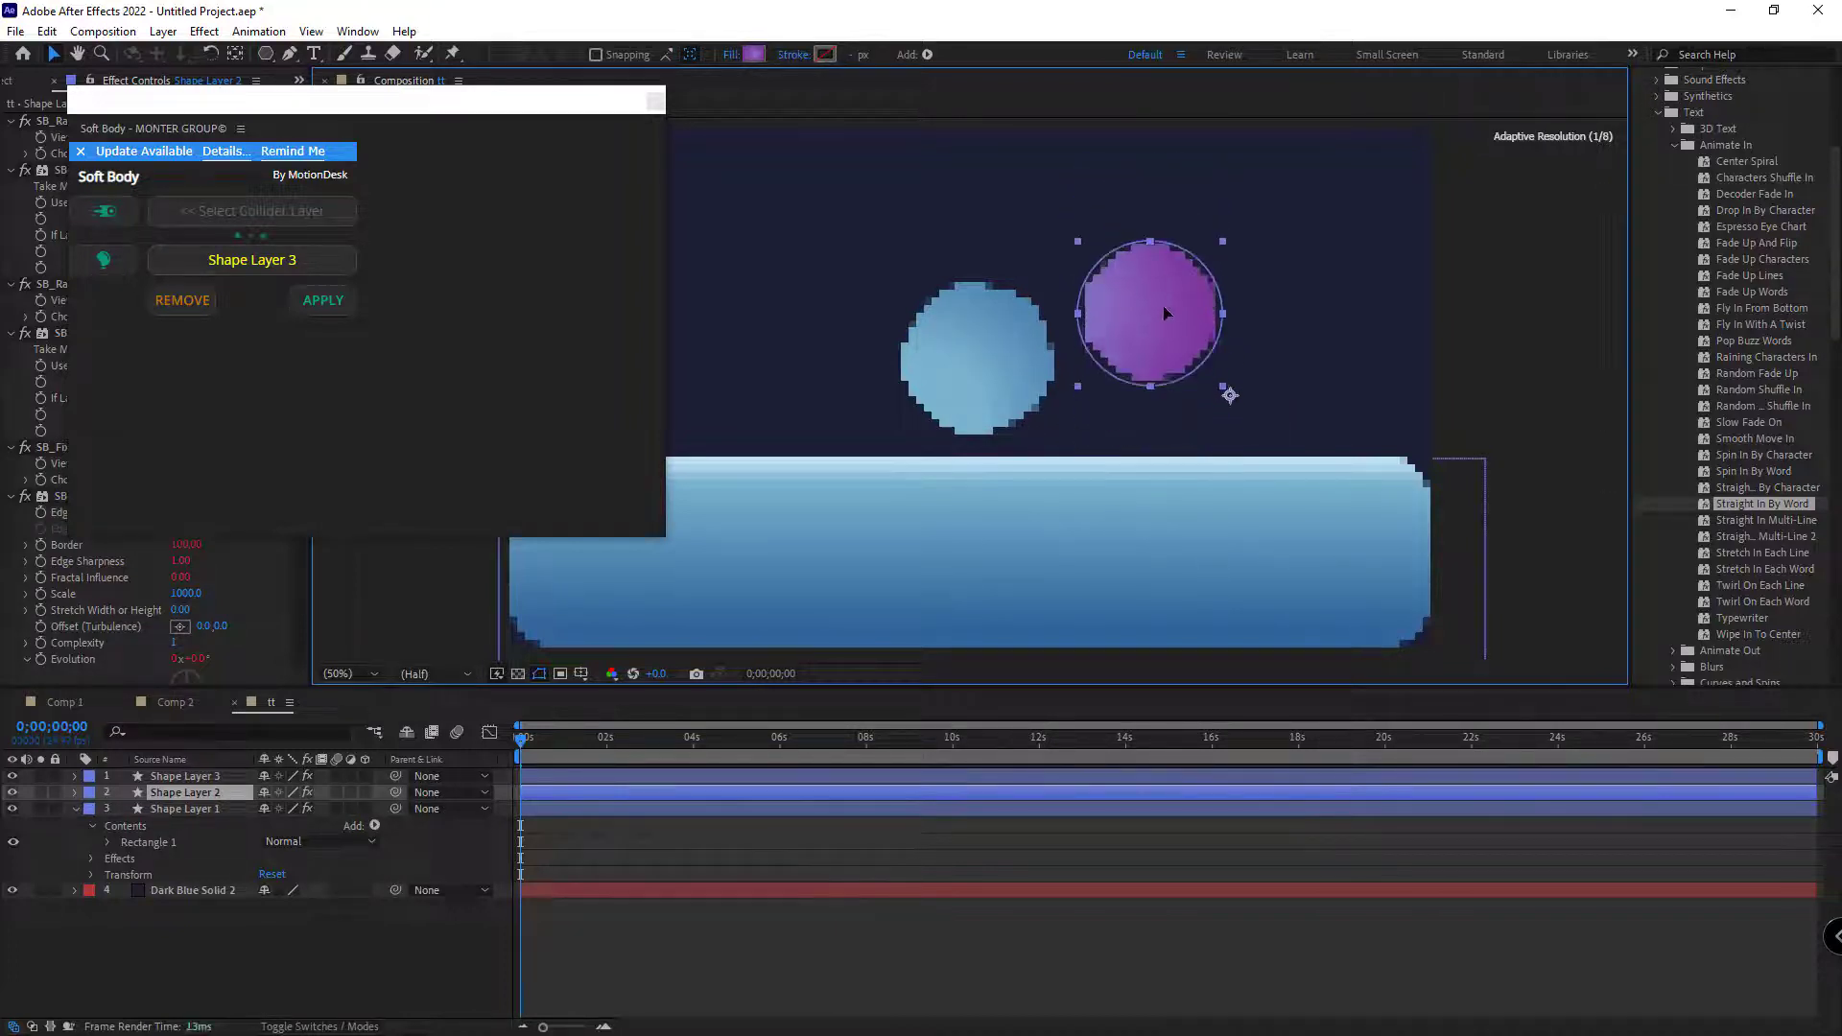
Step: Set viewer resolution to Full and settle the blue blob left of the purple circle
click(425, 674)
click(422, 721)
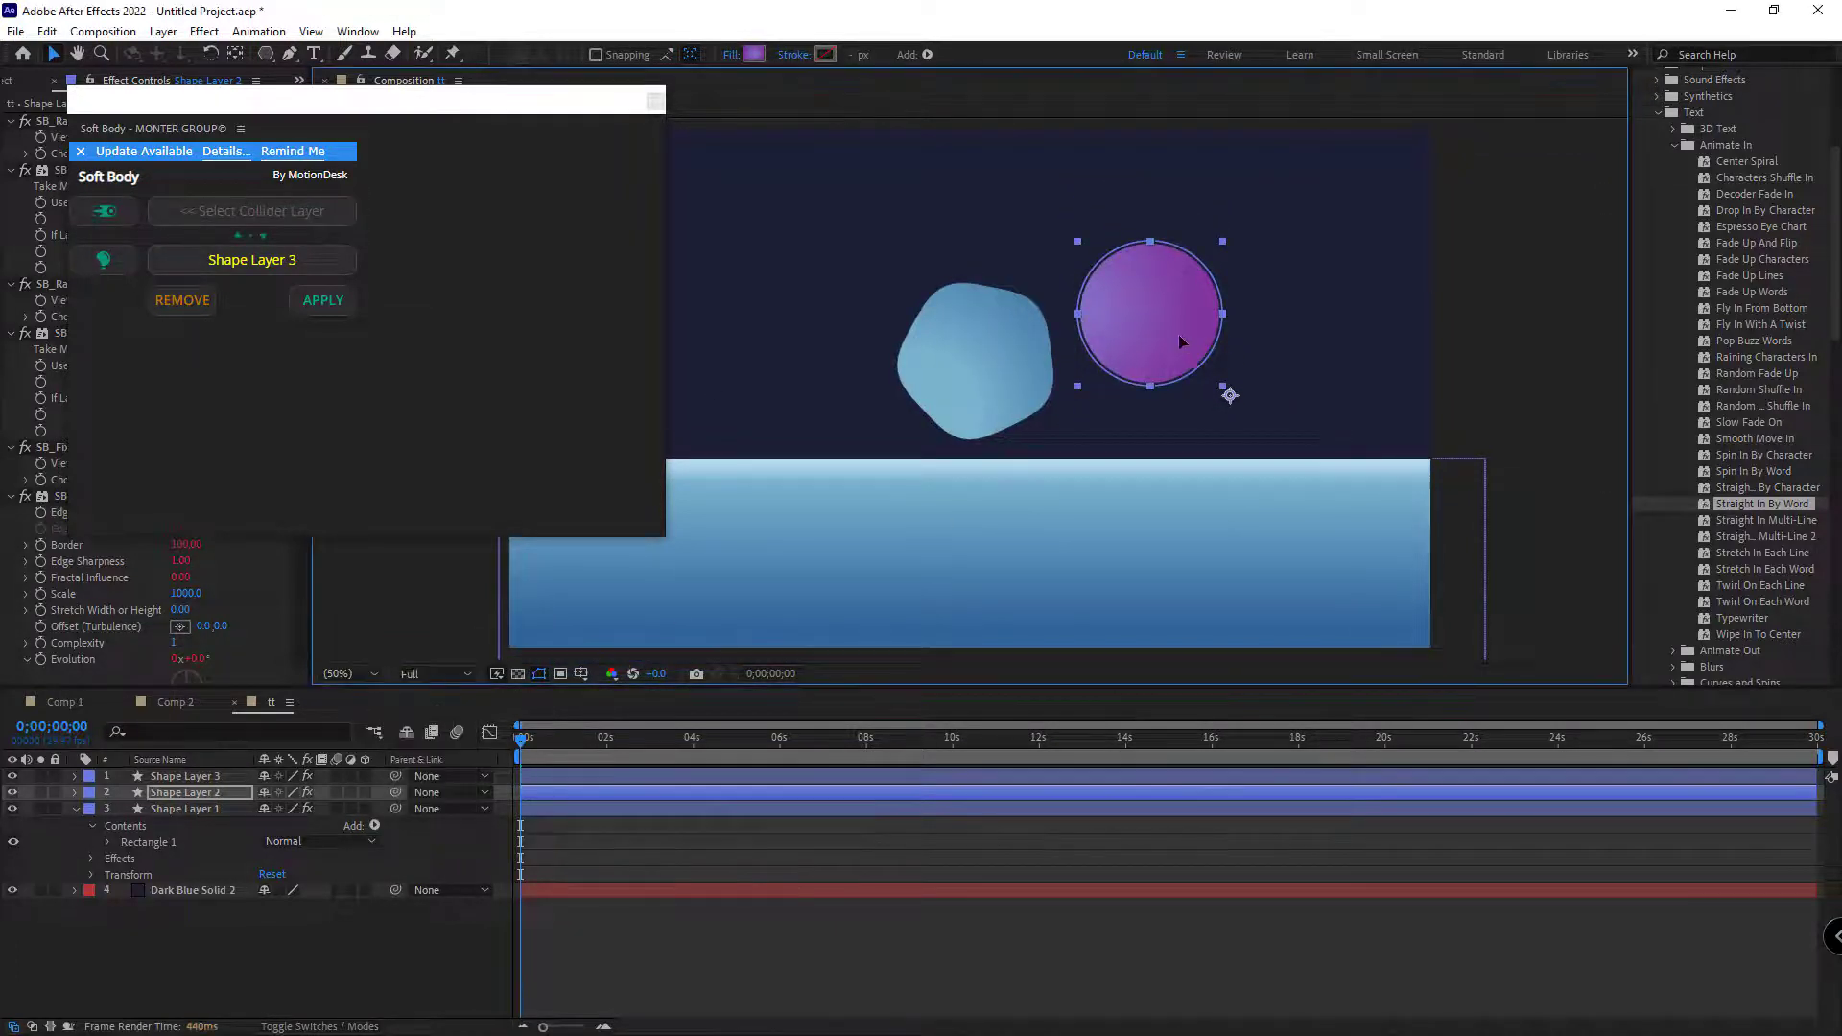
drag(1180, 342, 1166, 306)
mouse_move(977, 343)
mouse_down()
mouse_move(902, 362)
mouse_move(930, 415)
mouse_up()
mouse_move(1139, 288)
mouse_down()
mouse_move(1094, 360)
mouse_move(991, 413)
mouse_up()
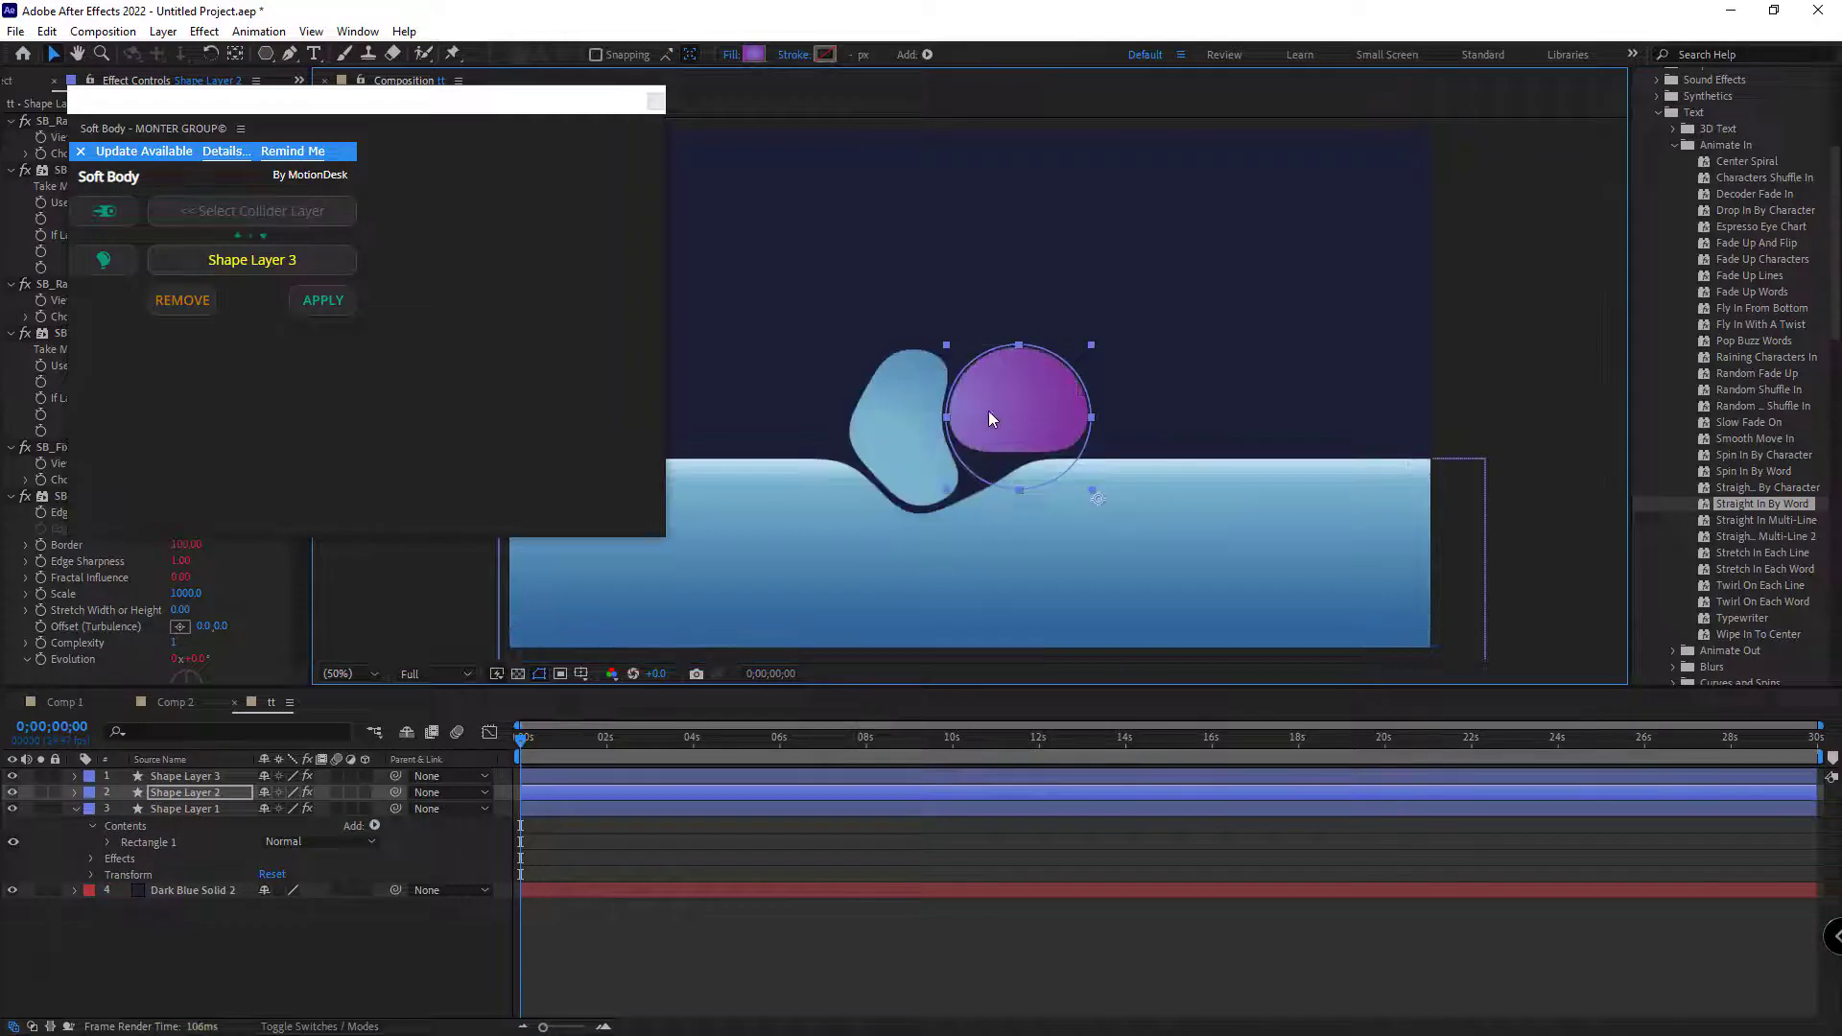
mouse_move(926, 356)
mouse_down()
mouse_move(876, 357)
mouse_move(876, 406)
mouse_up()
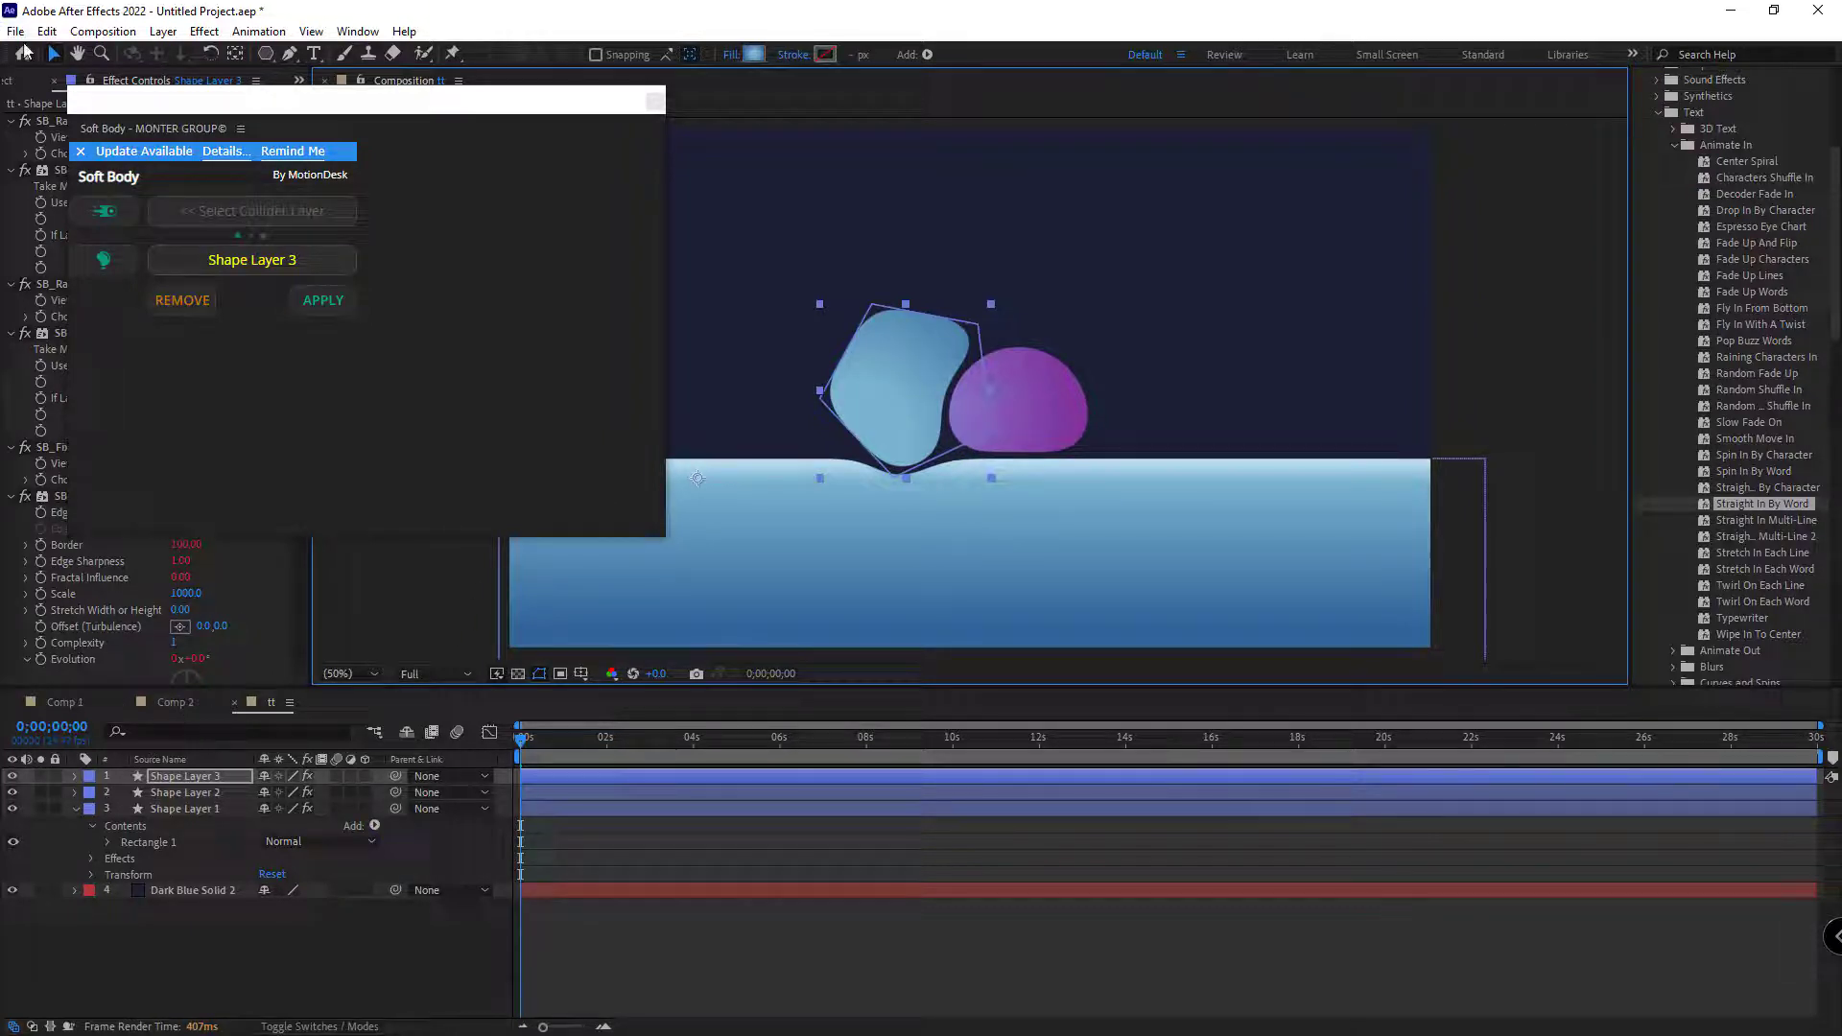
click(35, 83)
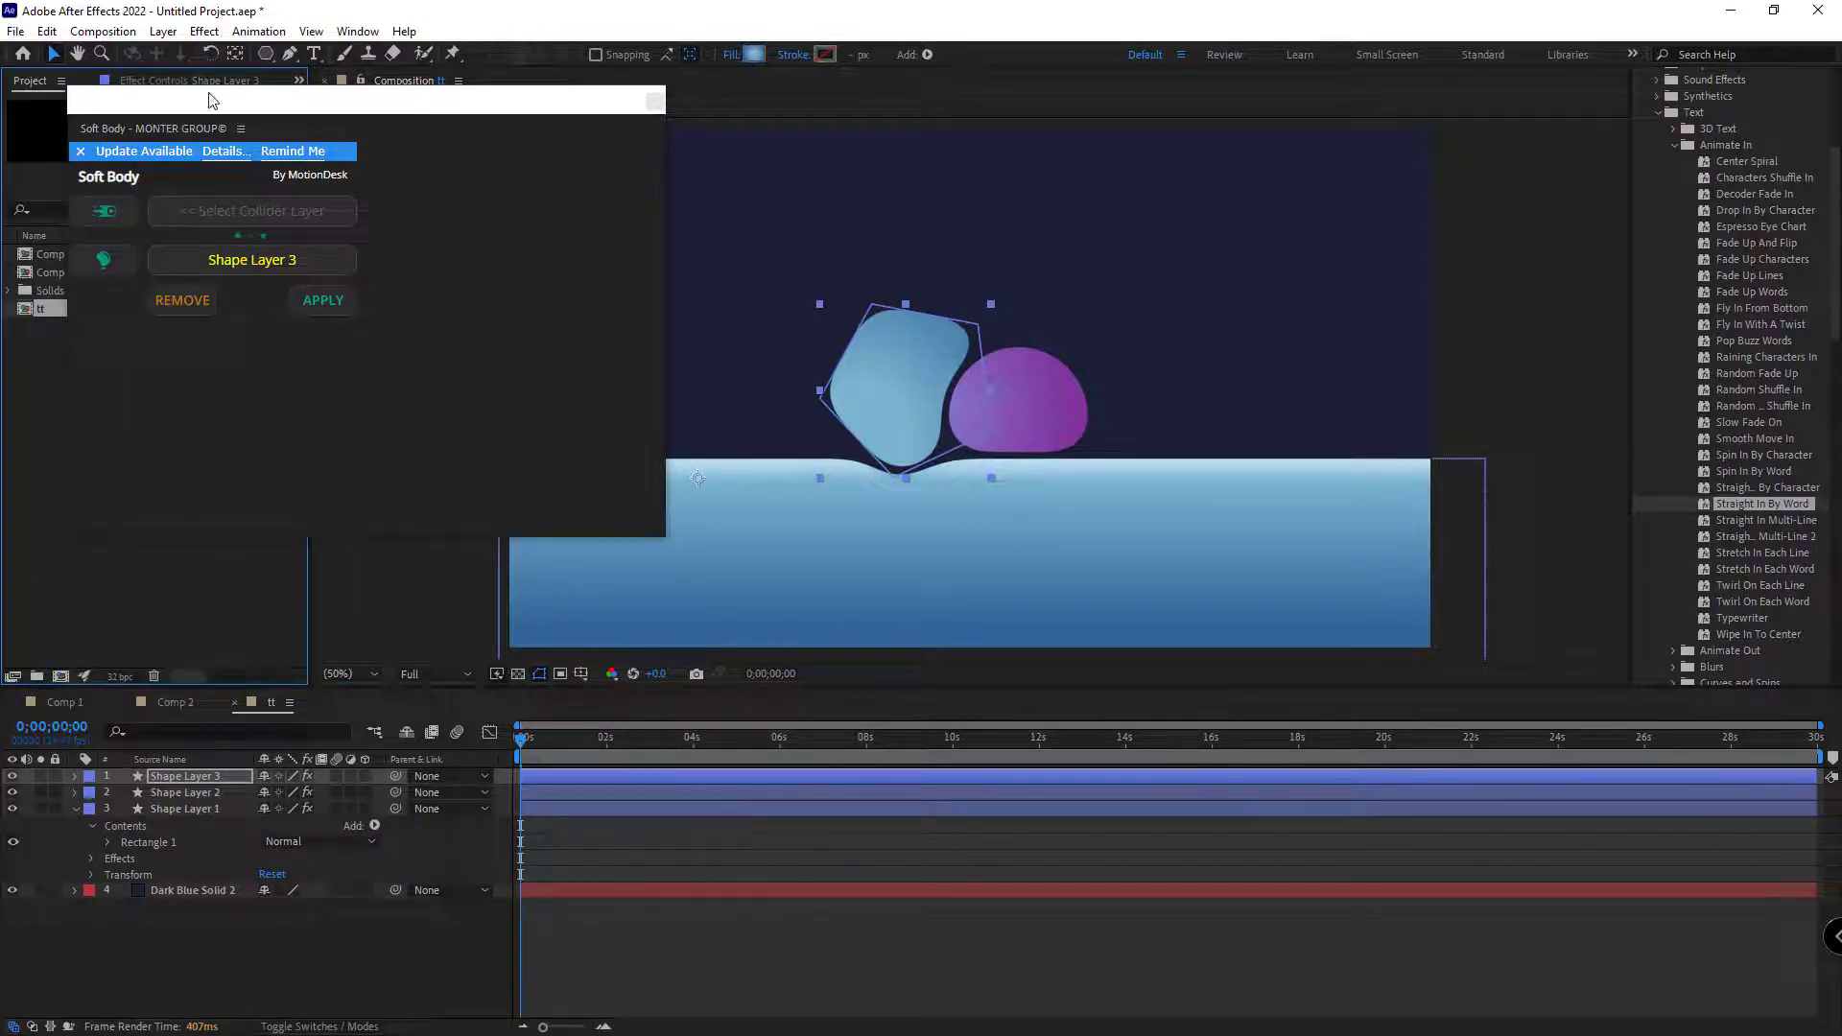
drag(213, 99, 385, 76)
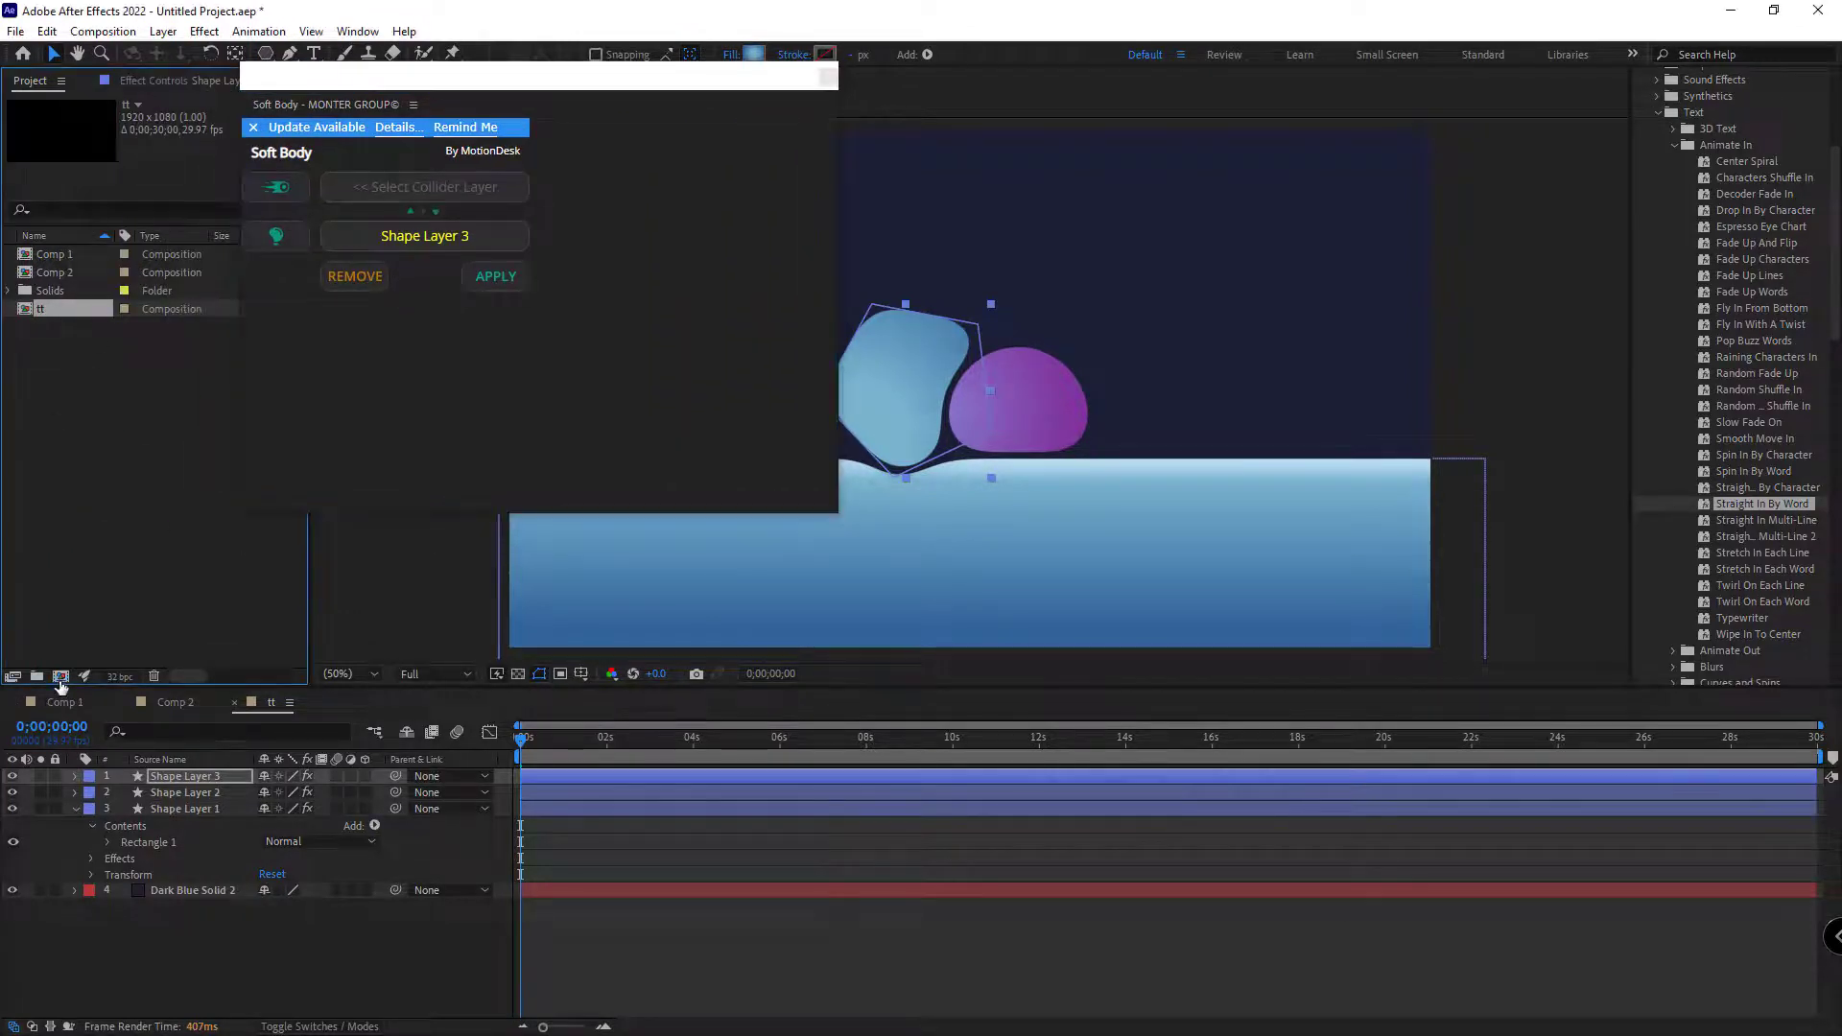
Step: Create Comp 3 and paste the ground rectangle and dark blue background from tt into it
click(60, 676)
click(1045, 748)
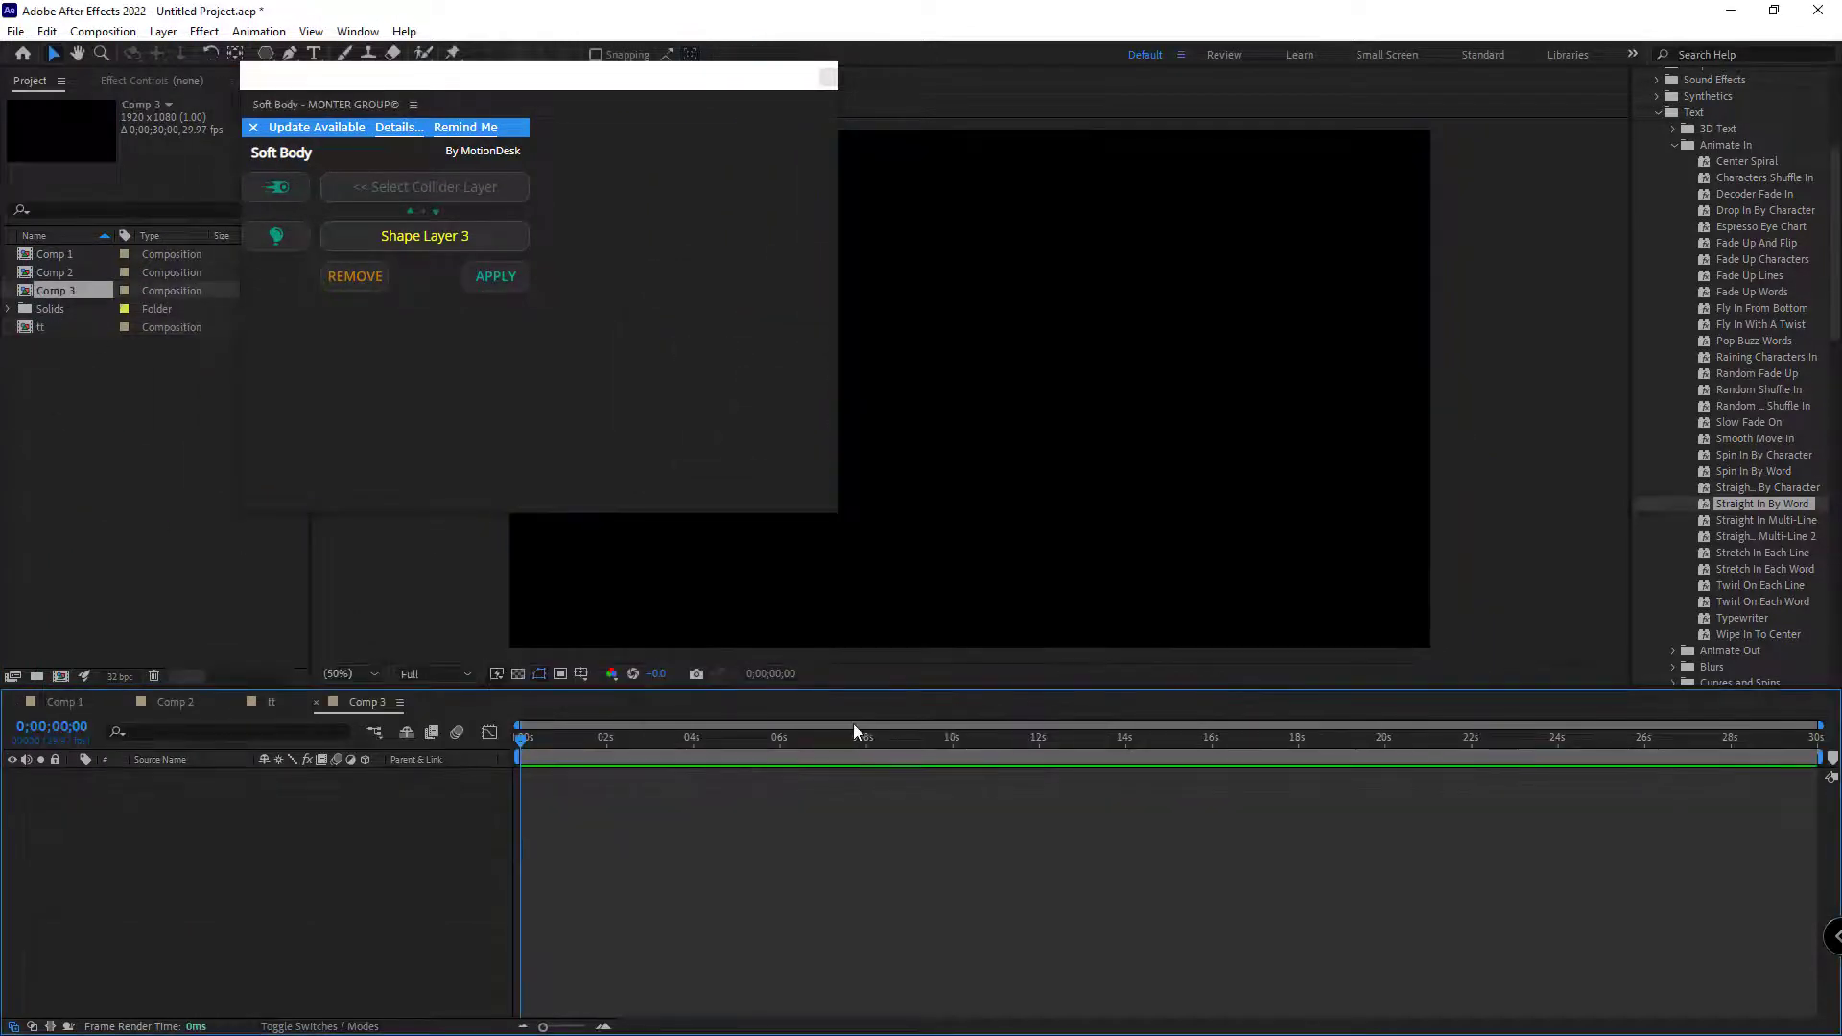
click(272, 711)
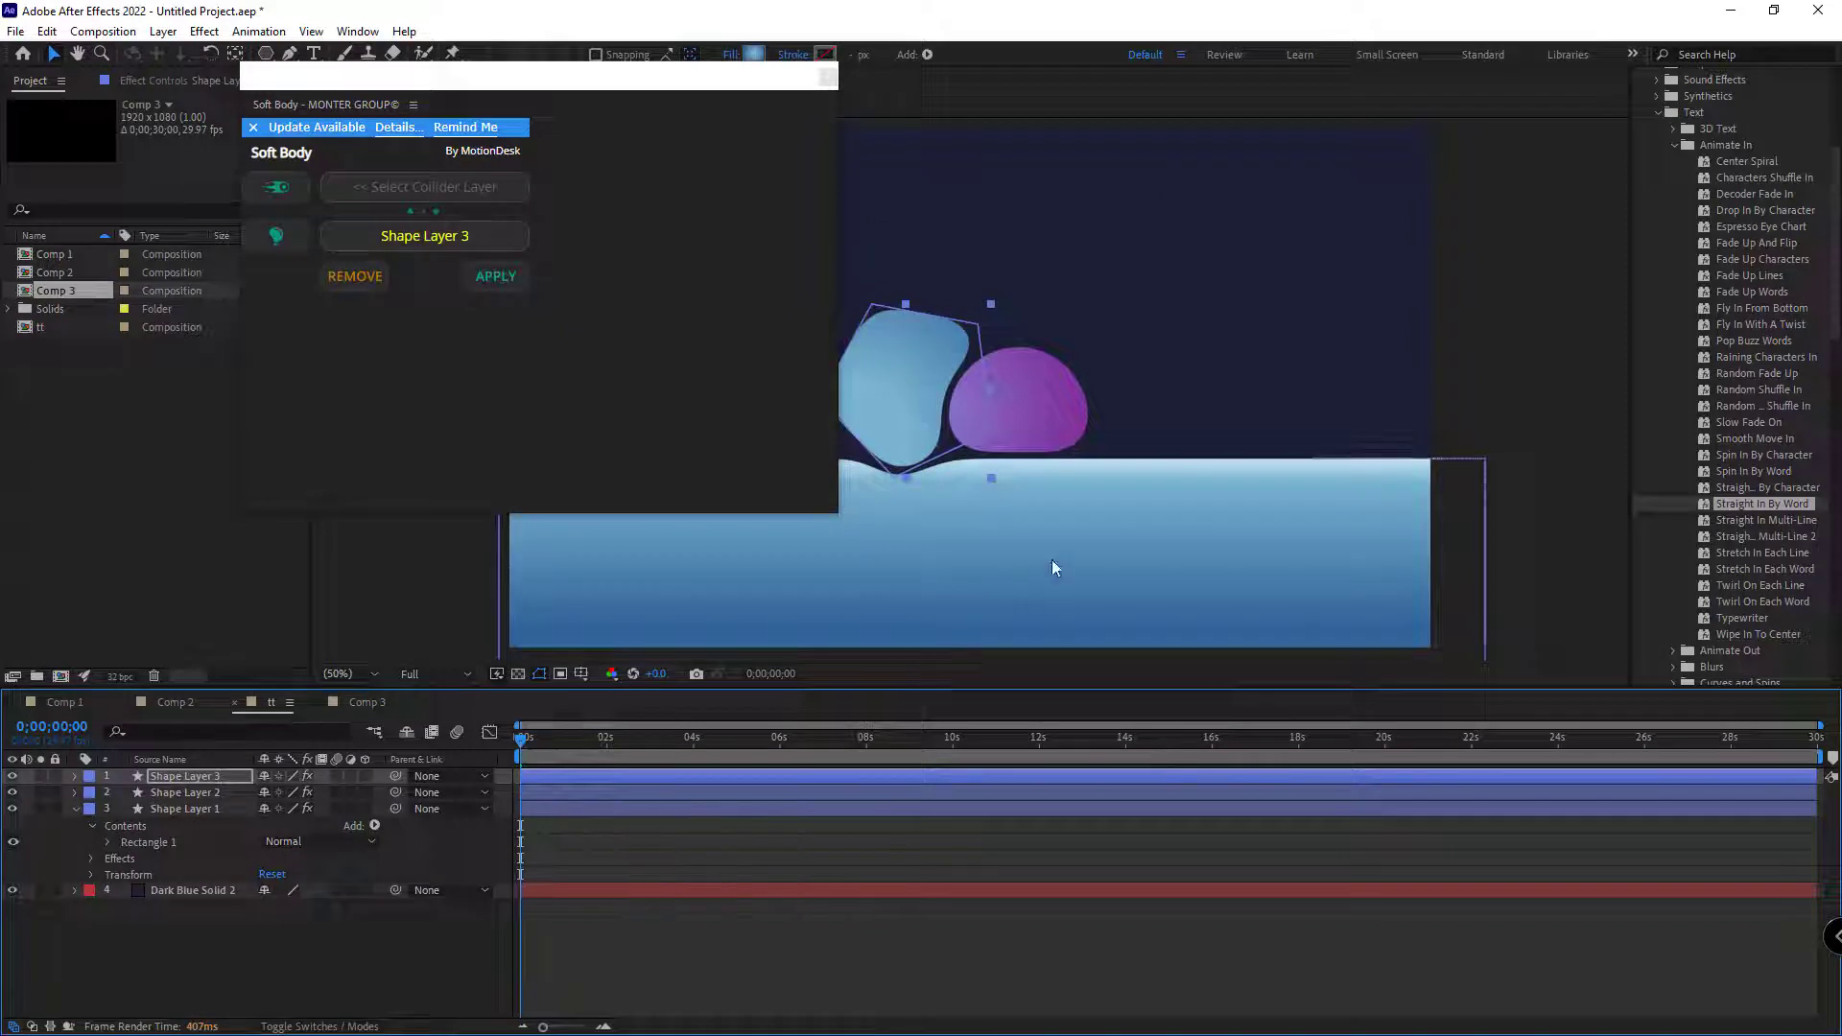
click(1165, 527)
shift+click(1282, 346)
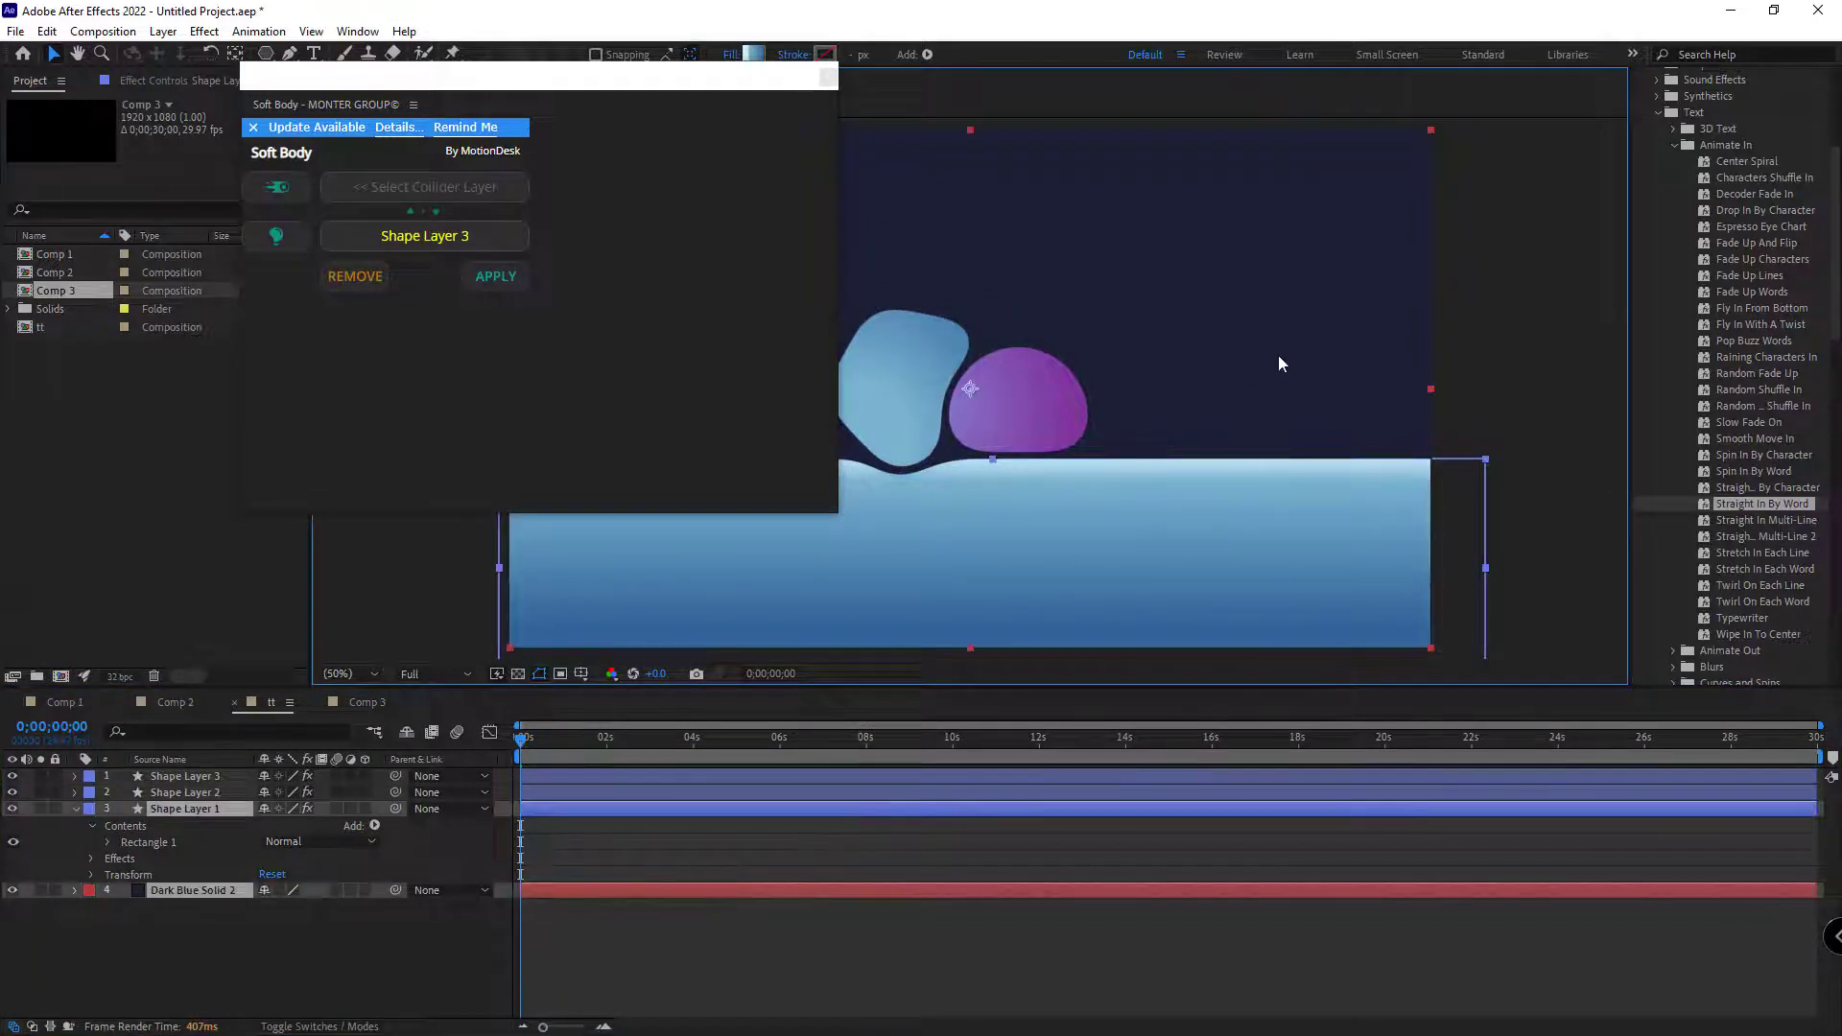
click(357, 700)
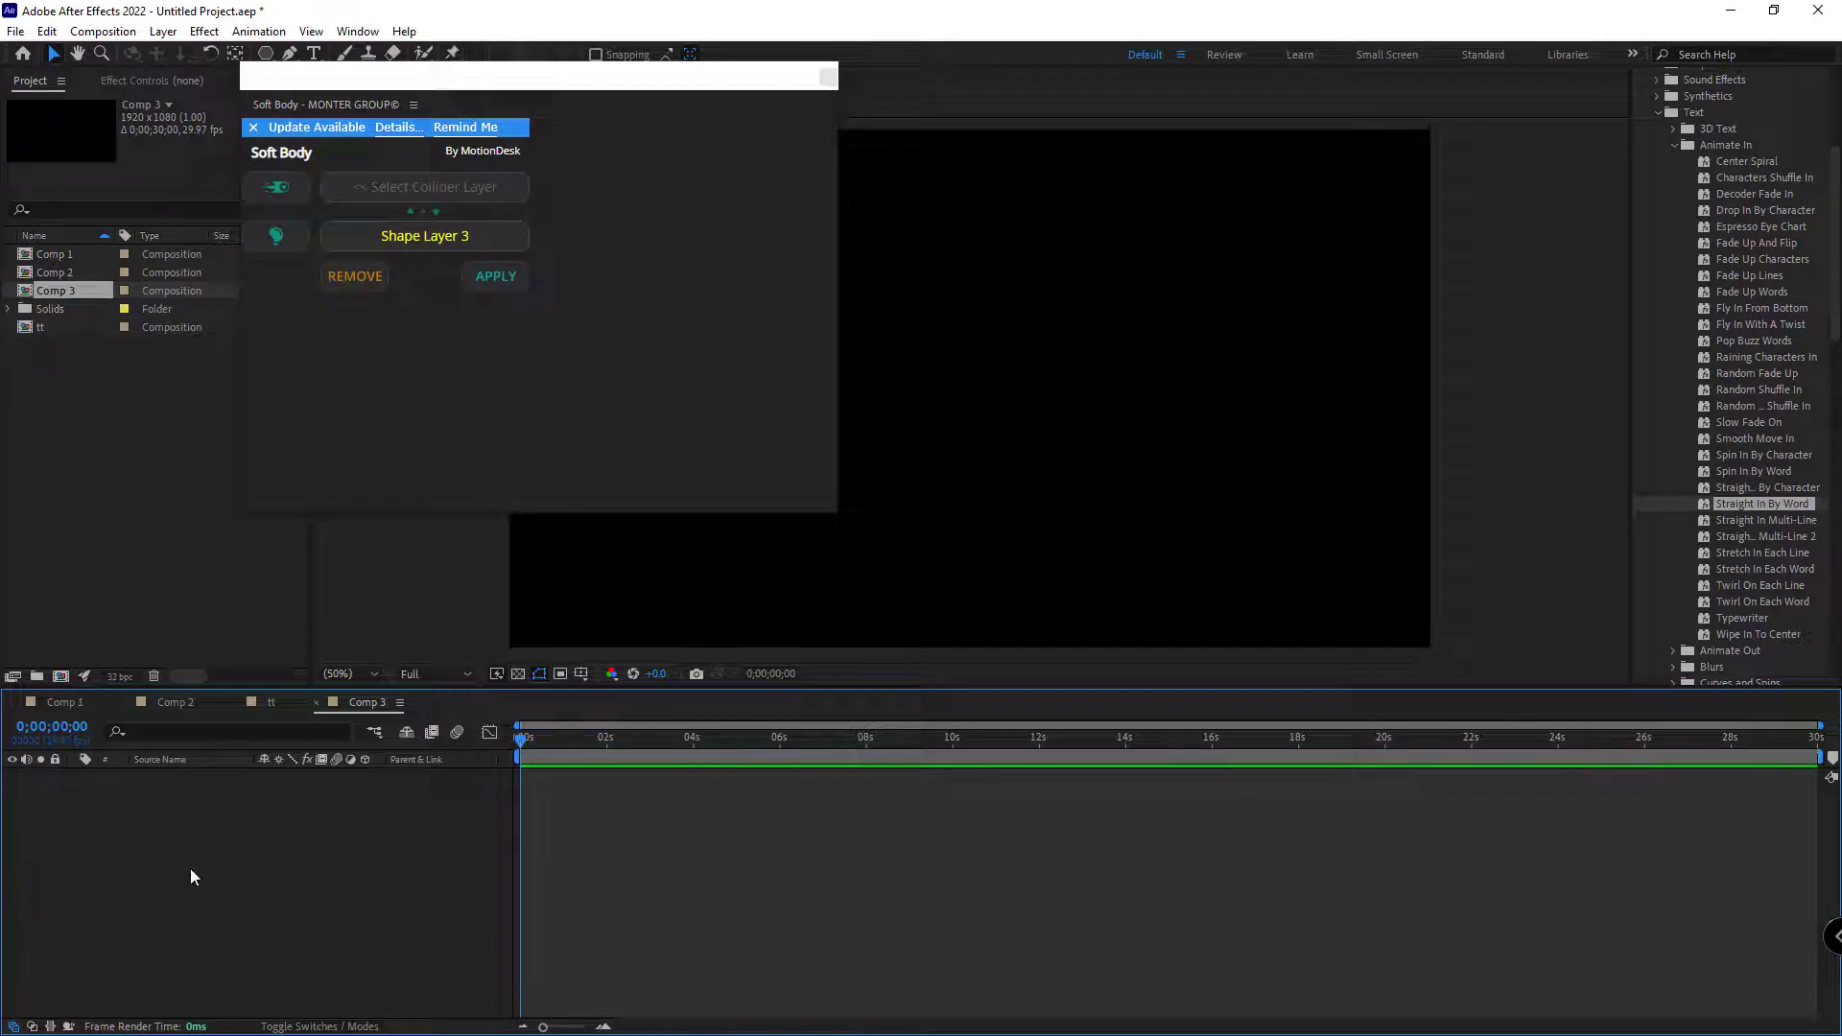
click(268, 703)
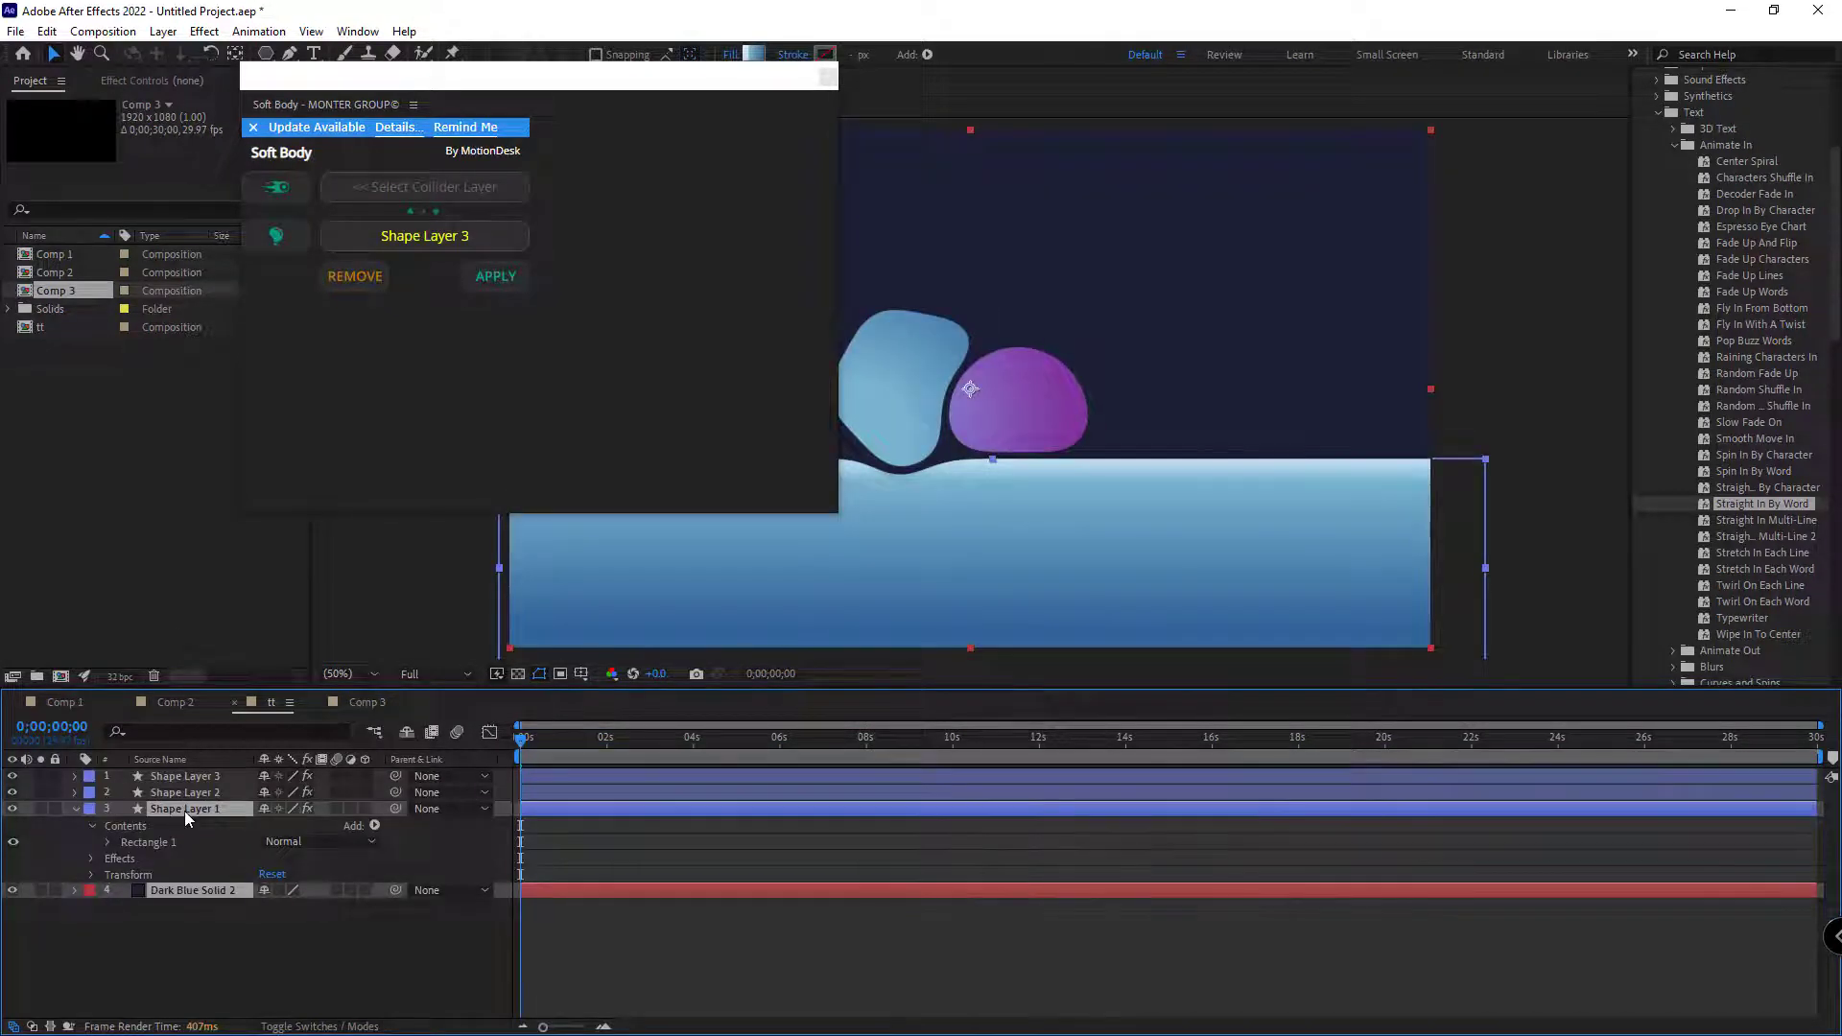
drag(185, 810, 235, 806)
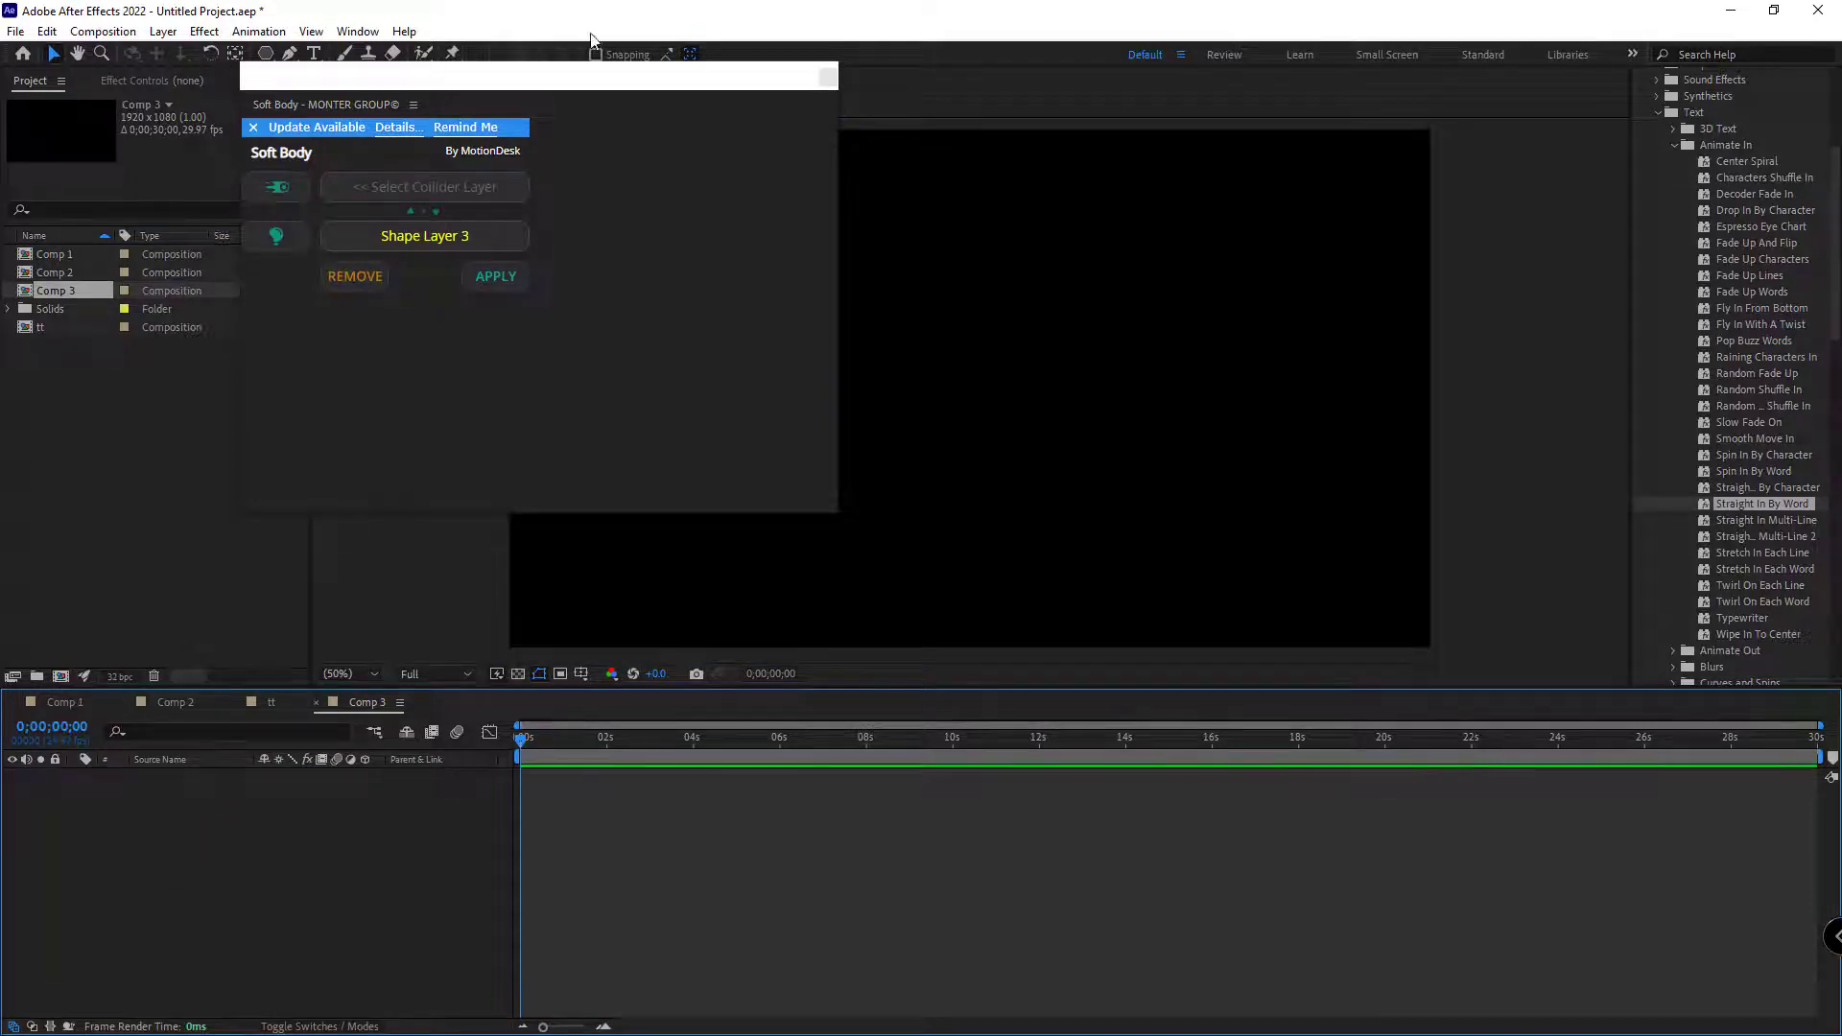
key(ctrl+v)
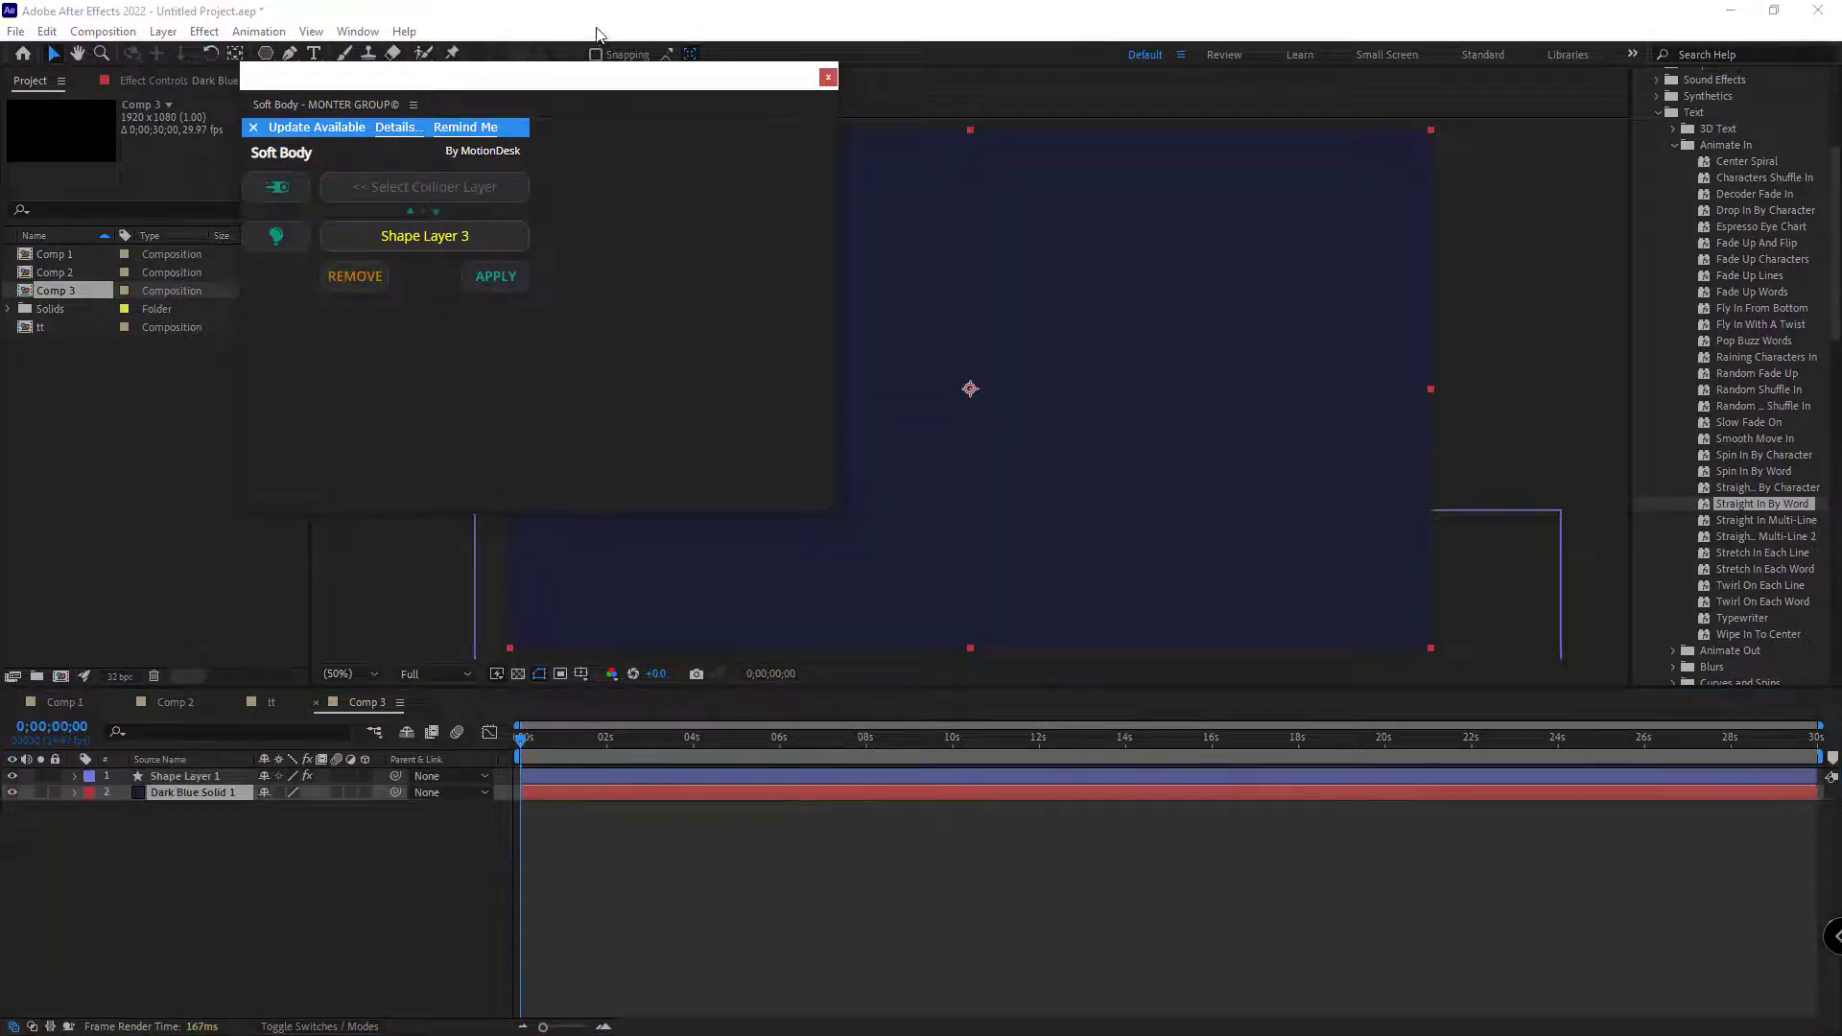
Step: Delete all SB_ Soft Body effects from Shape Layer 1 in Effect Controls
click(191, 777)
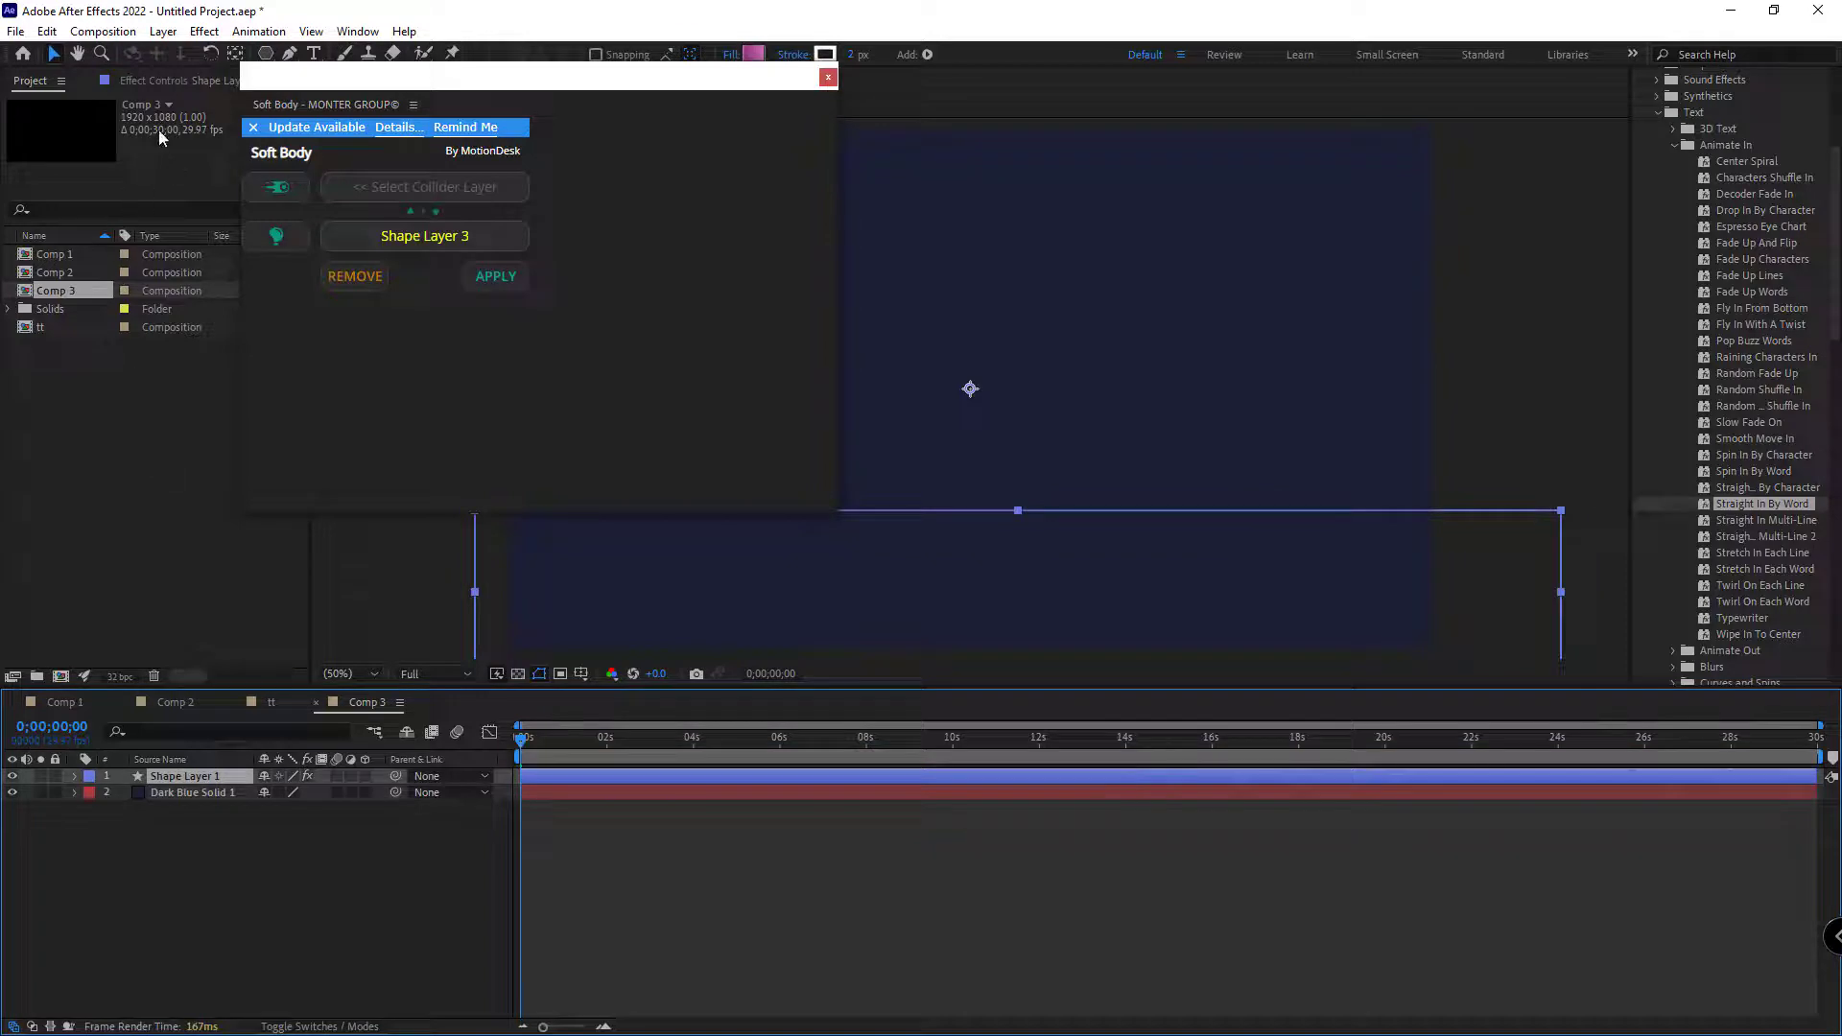
click(168, 85)
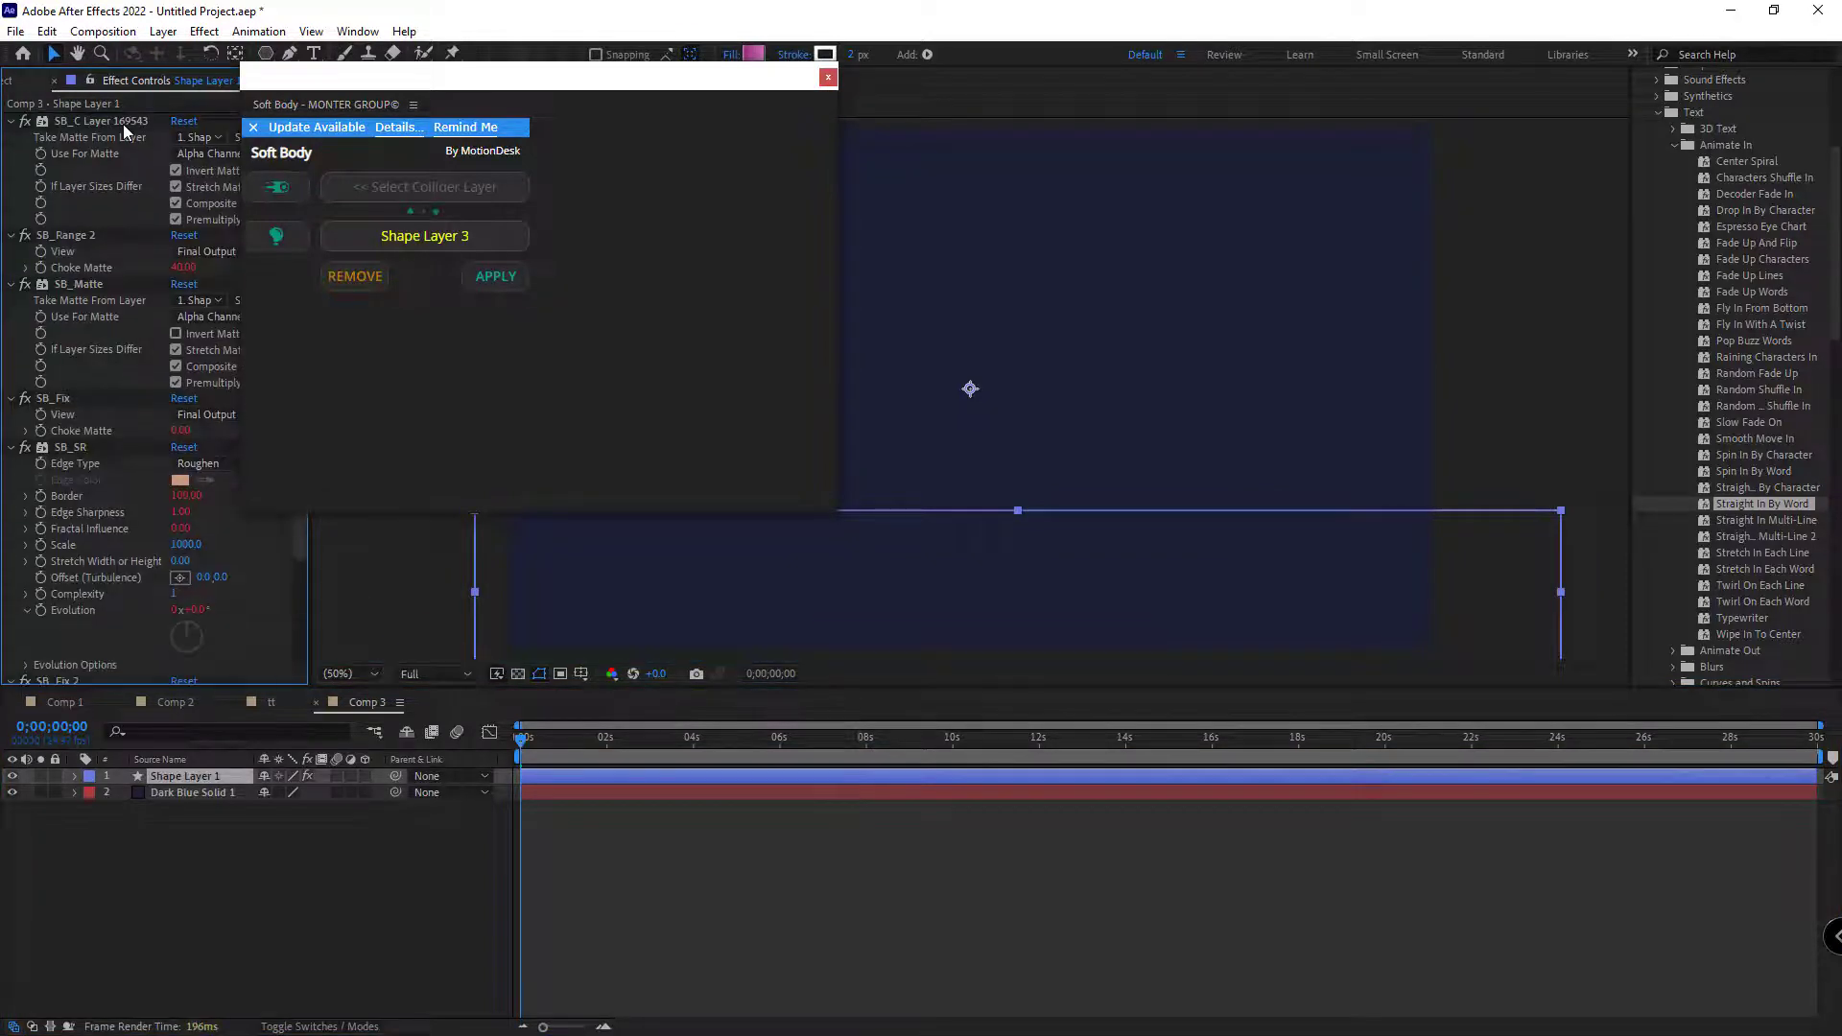
scroll(123, 123, down, 3)
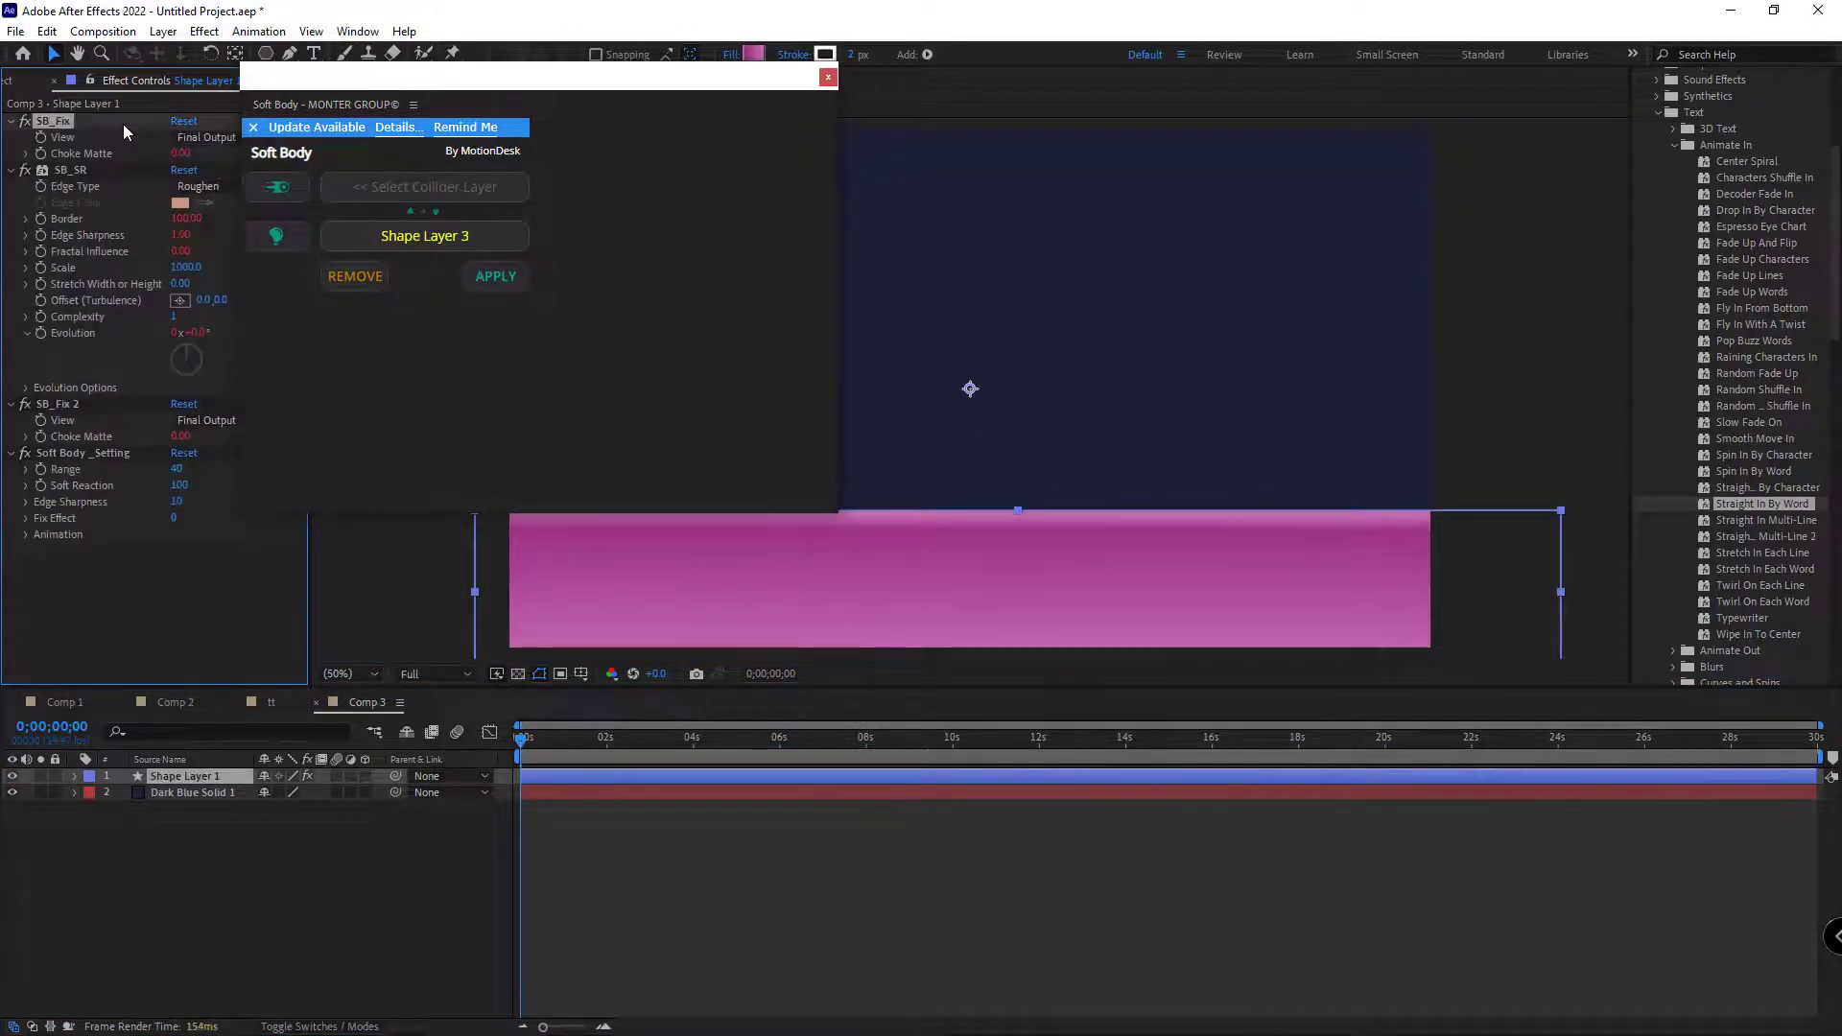
scroll(123, 124, down, 2)
click(123, 124)
key(Delete)
click(113, 120)
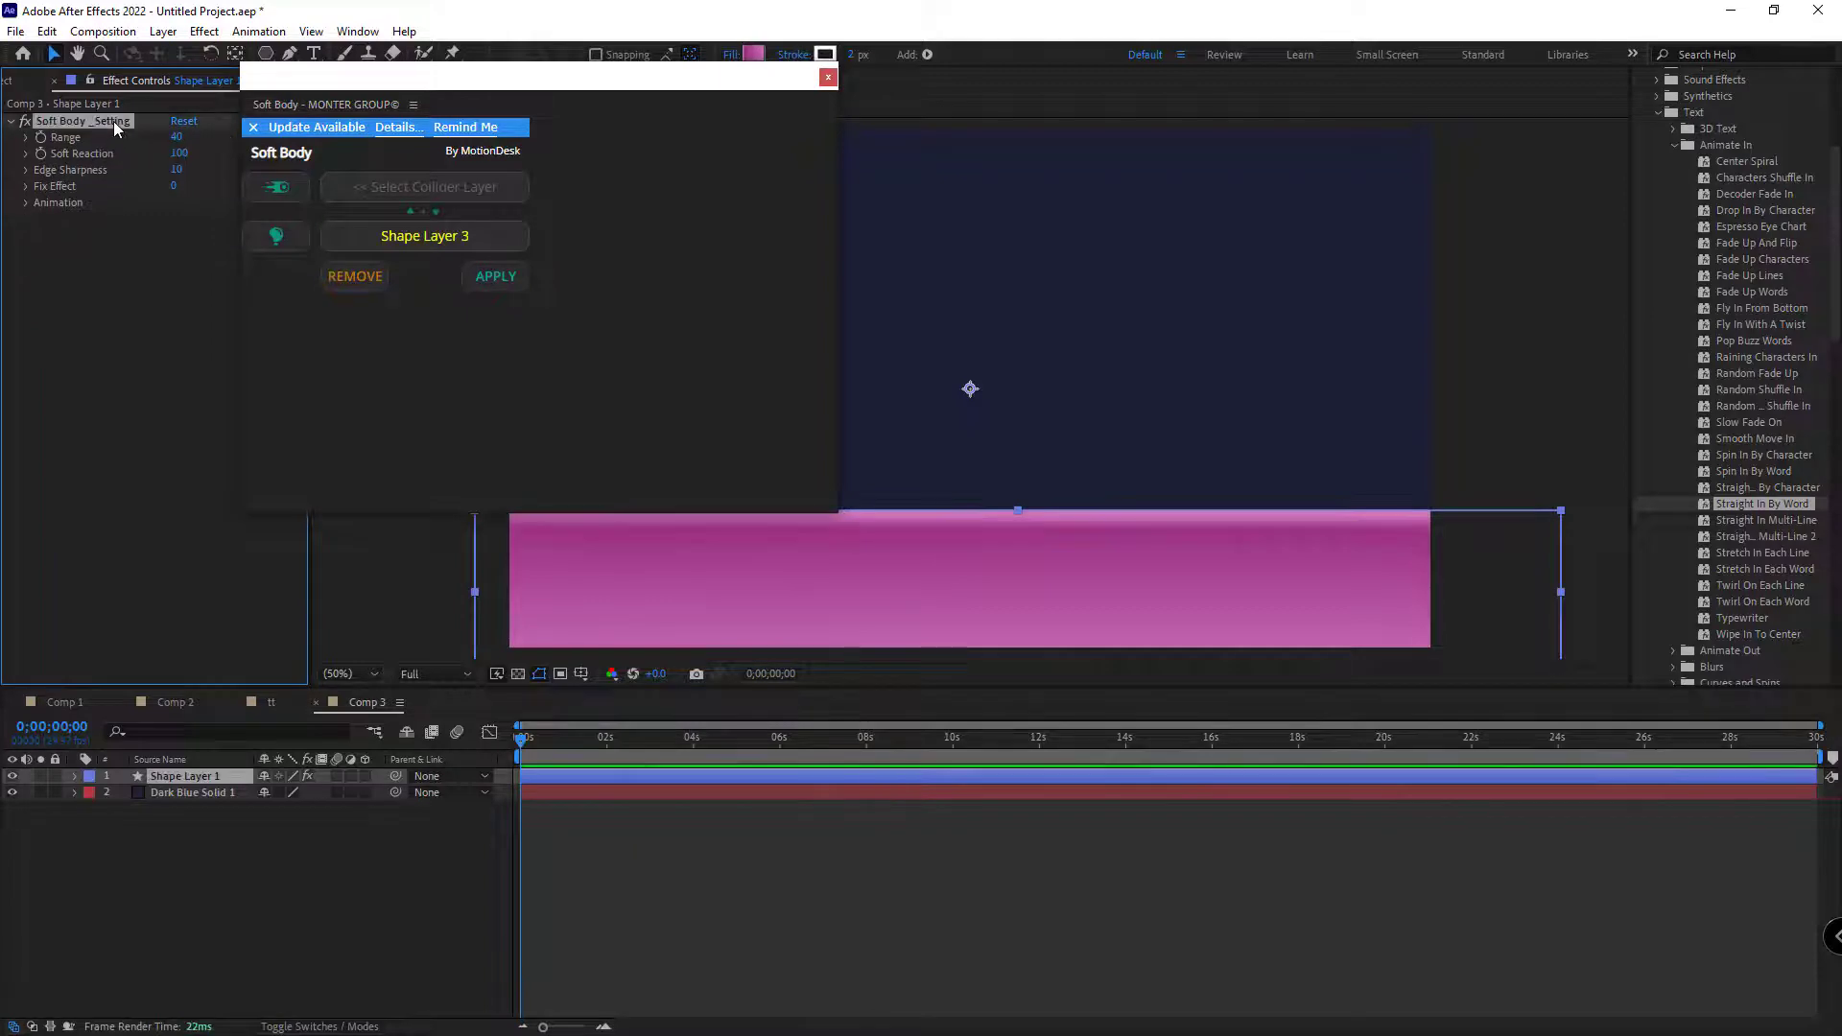
key(Delete)
Step: Add a new text layer reading 'soft body'
drag(616, 77, 243, 120)
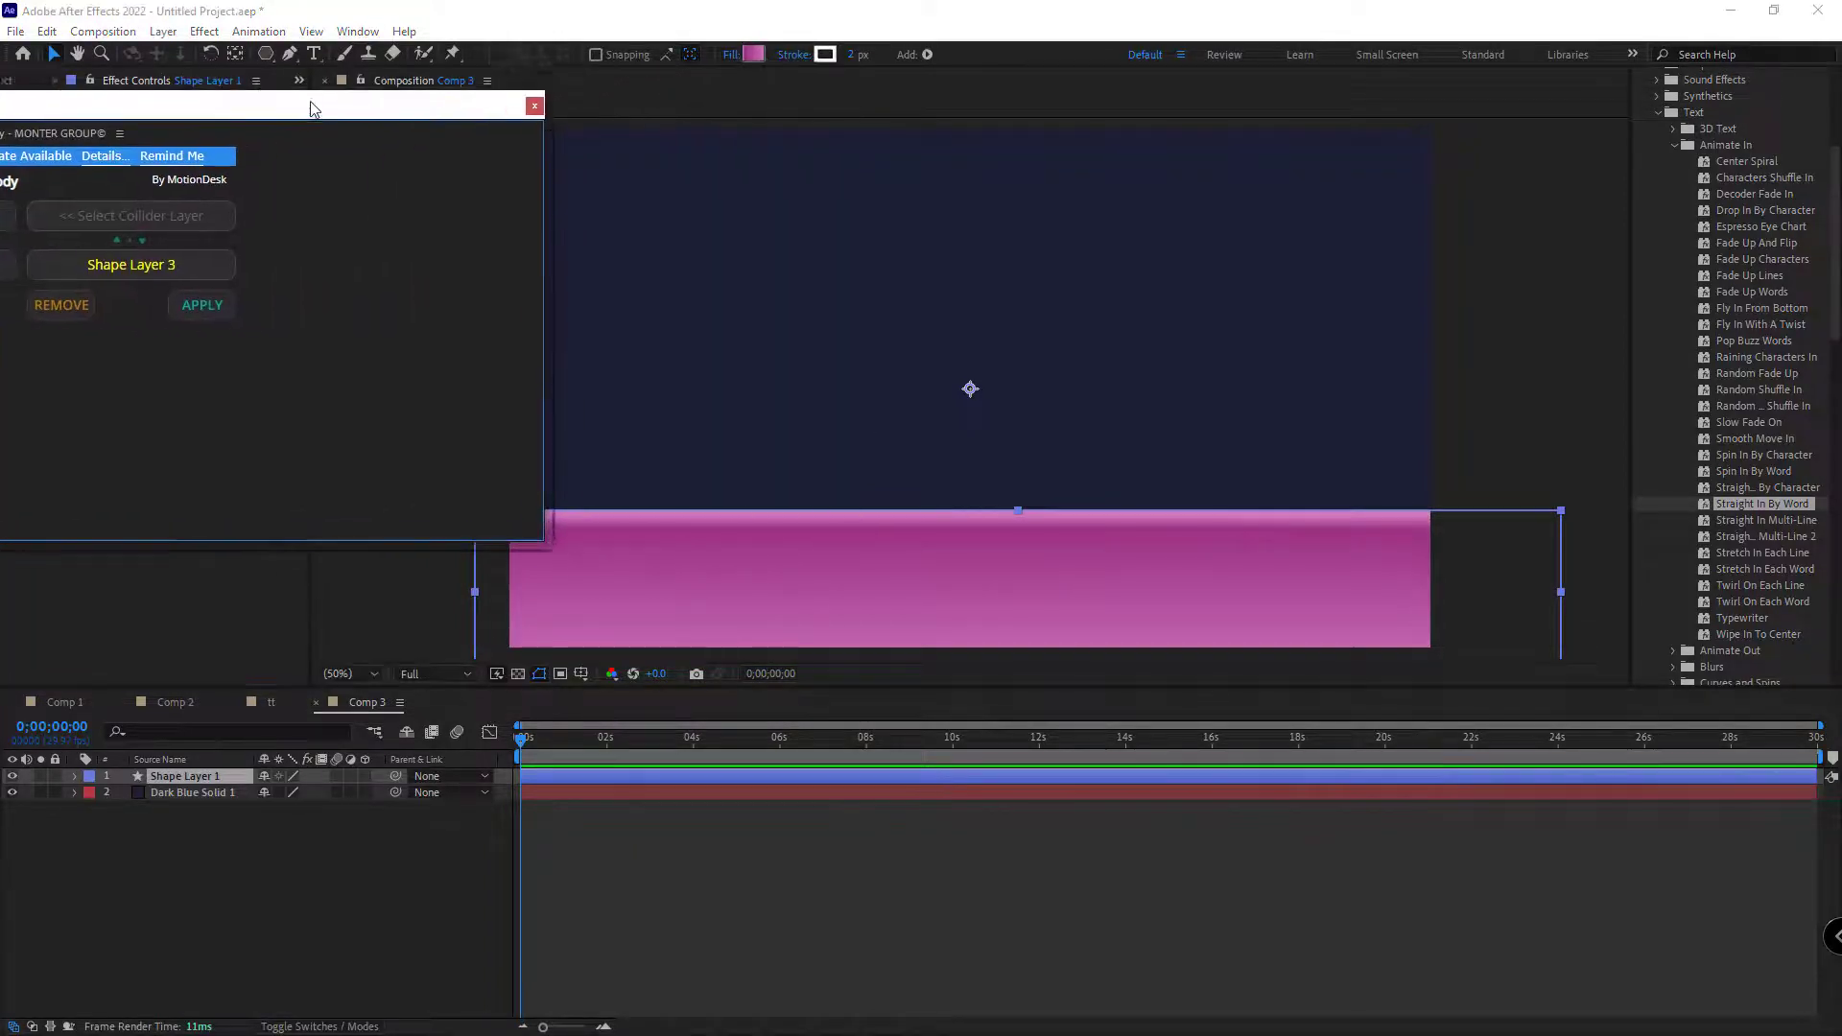
right_click(250, 919)
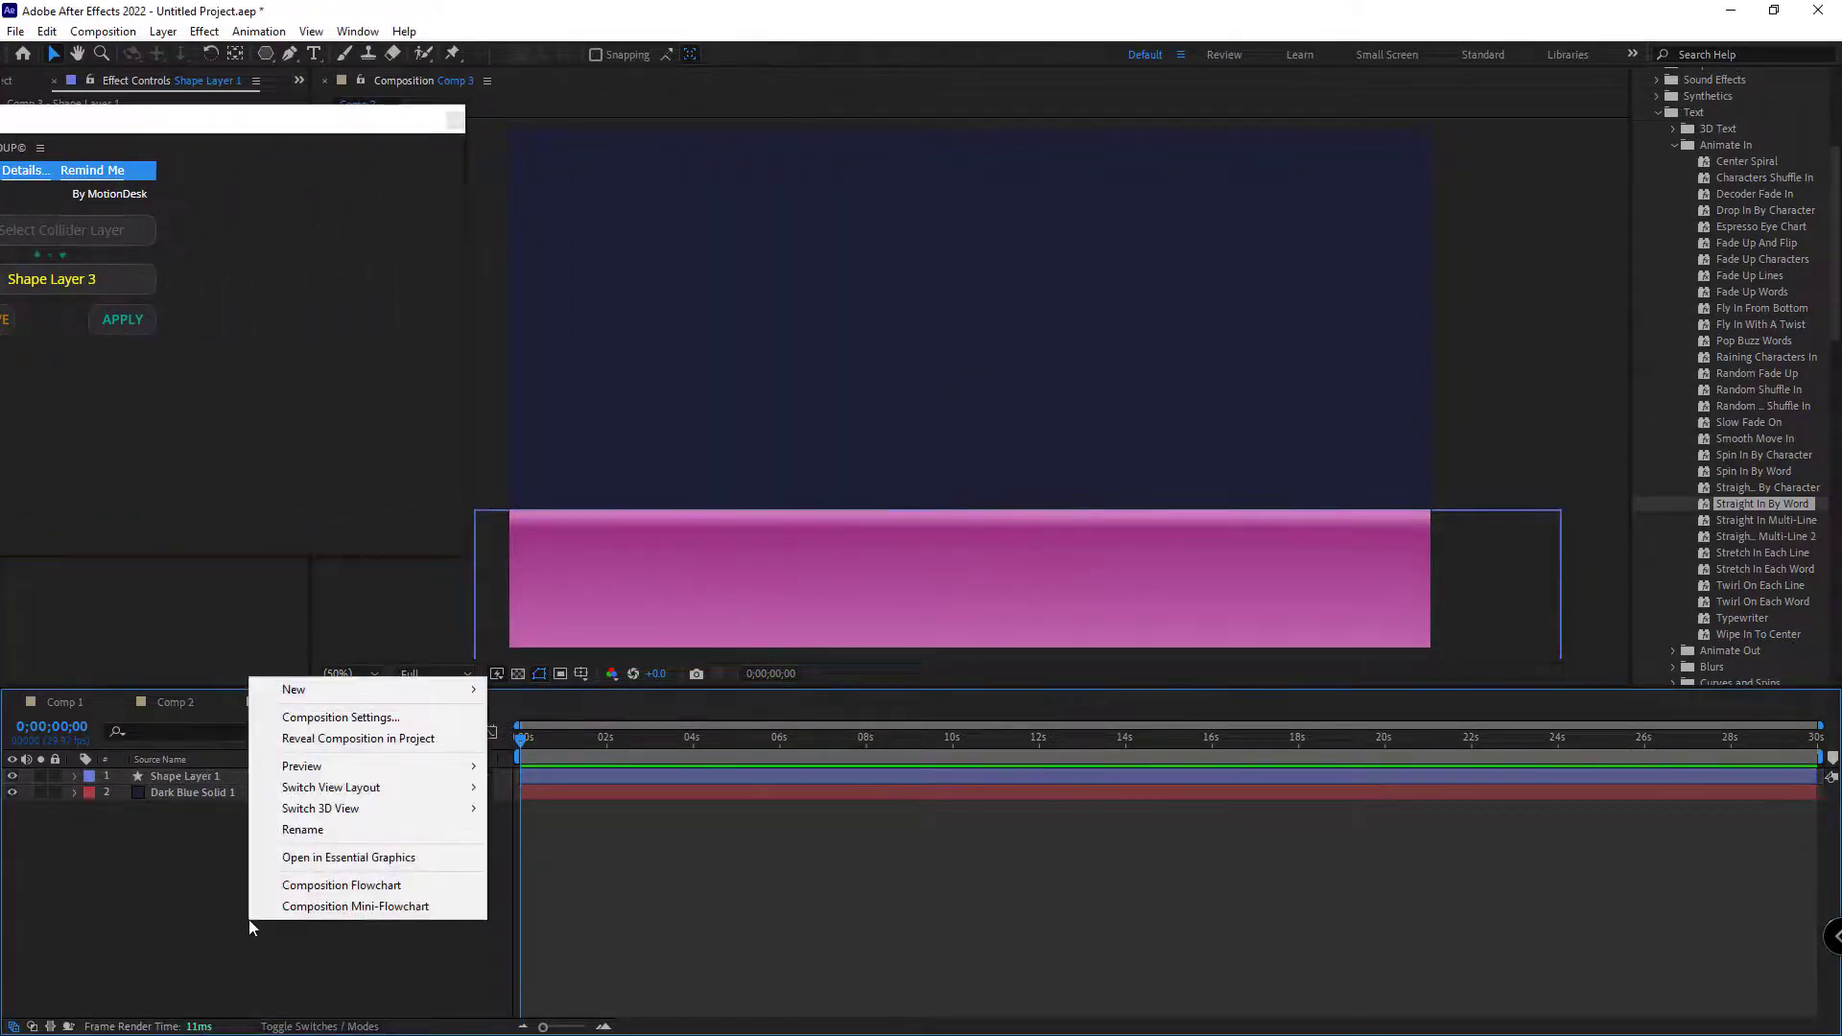
mouse_move(378, 689)
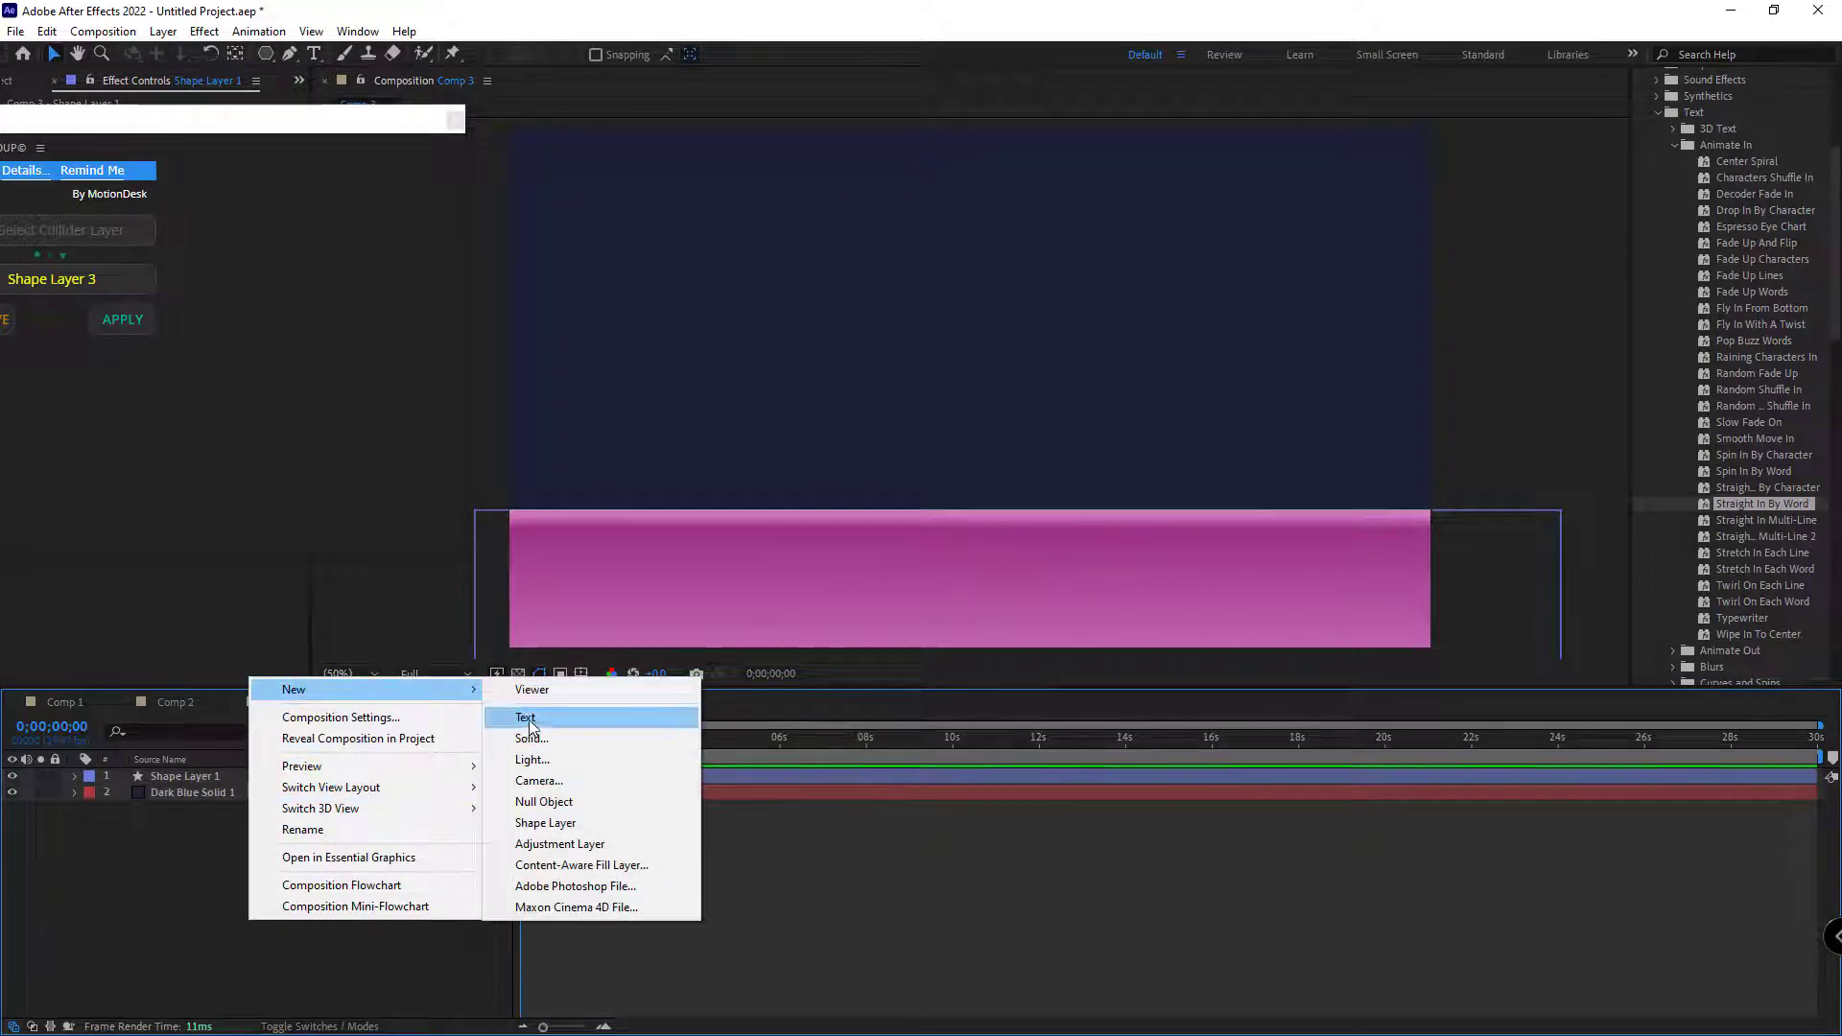
click(537, 716)
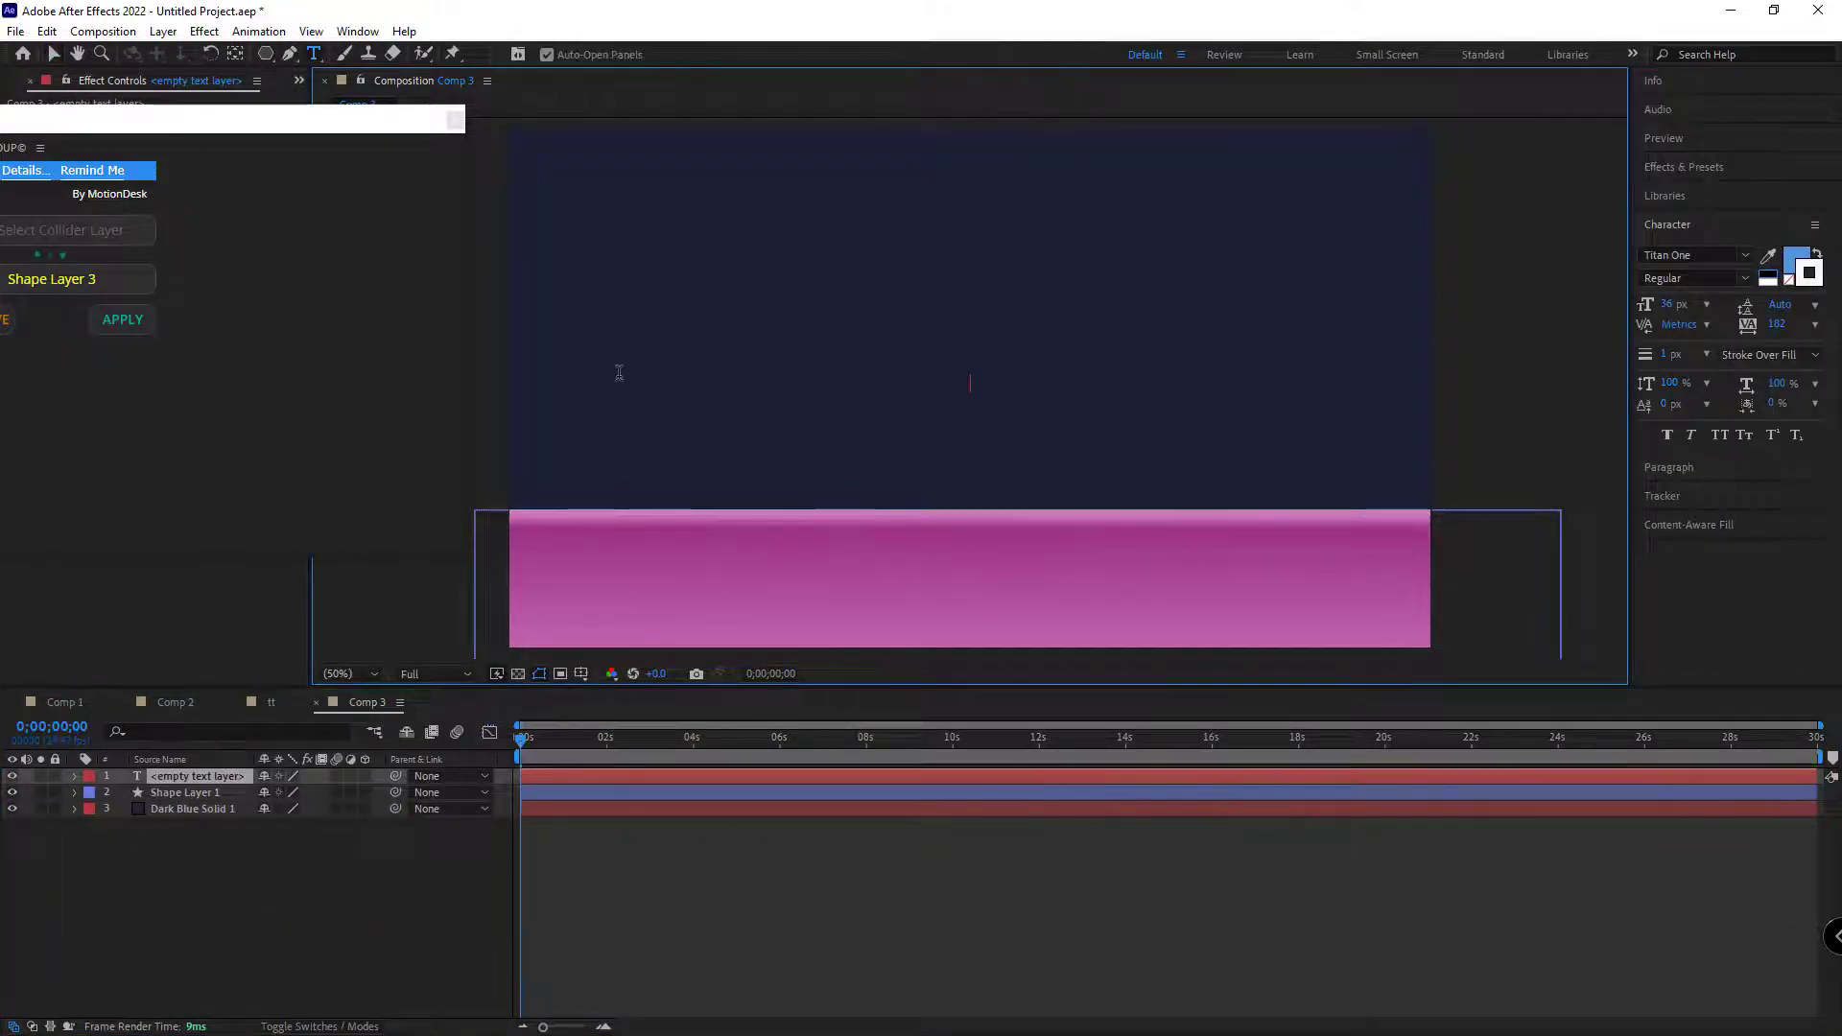
text(s)
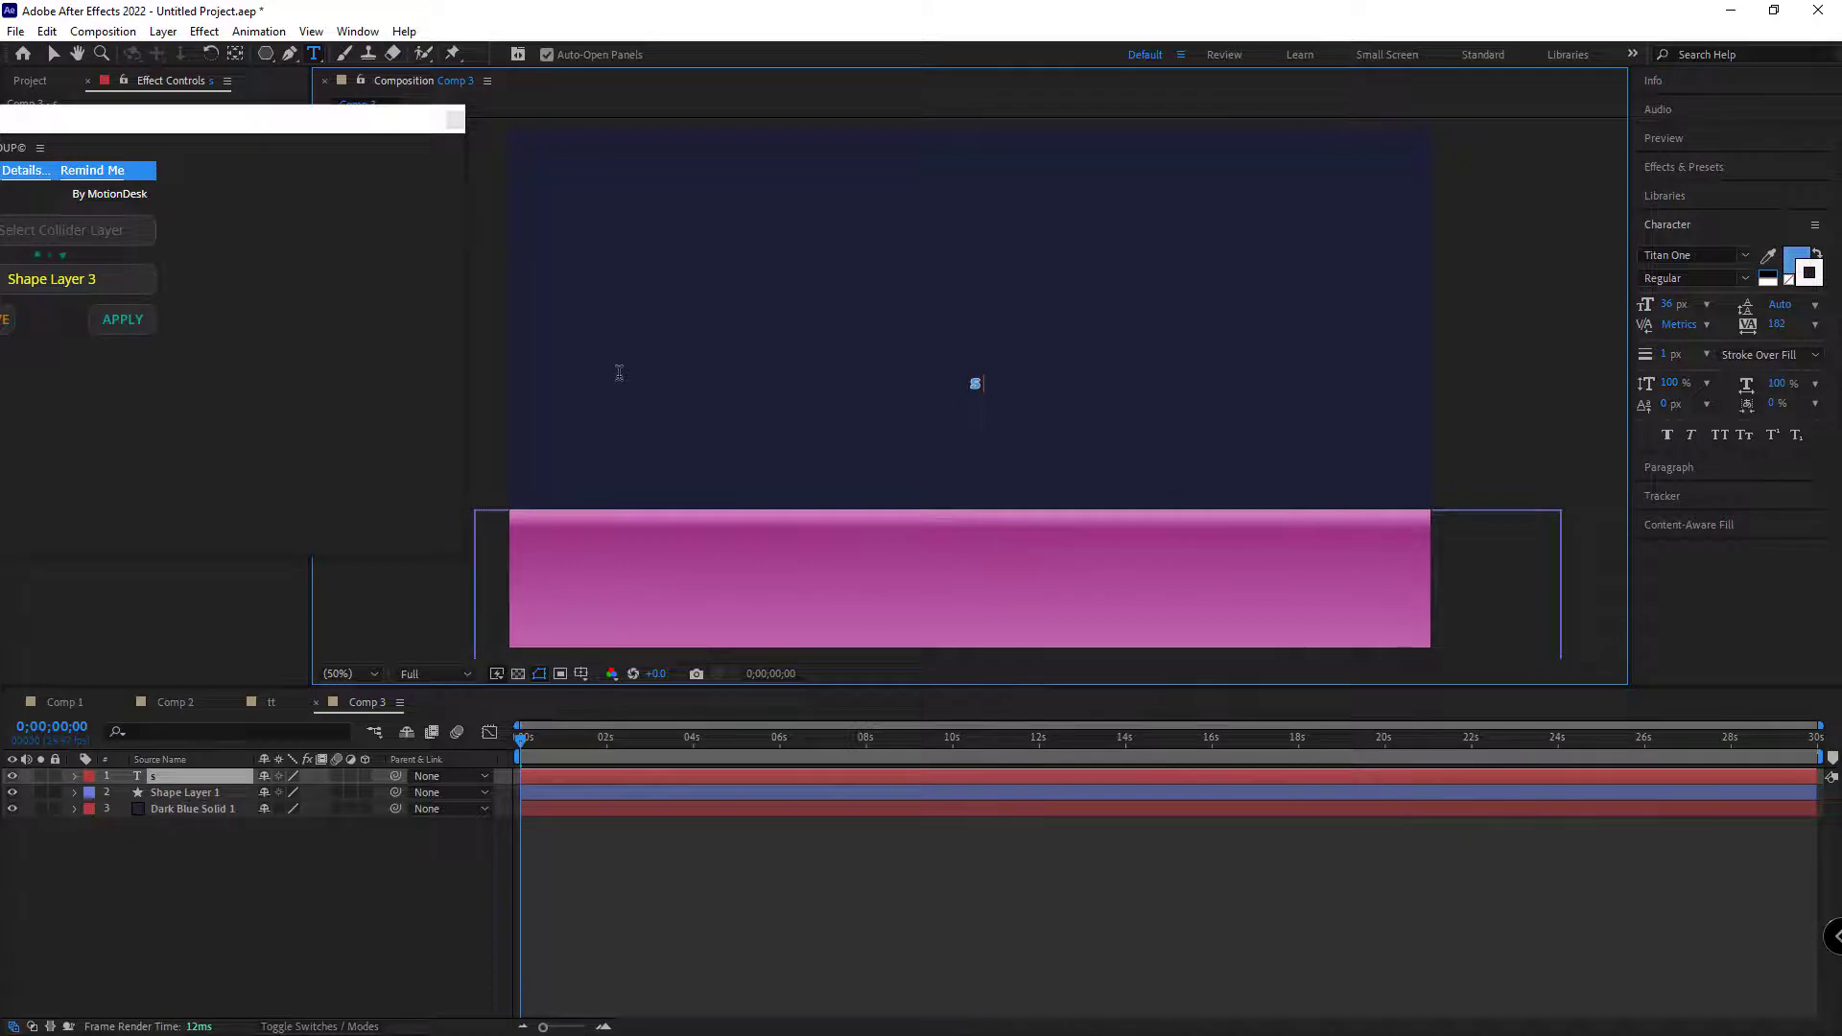
text(oft)
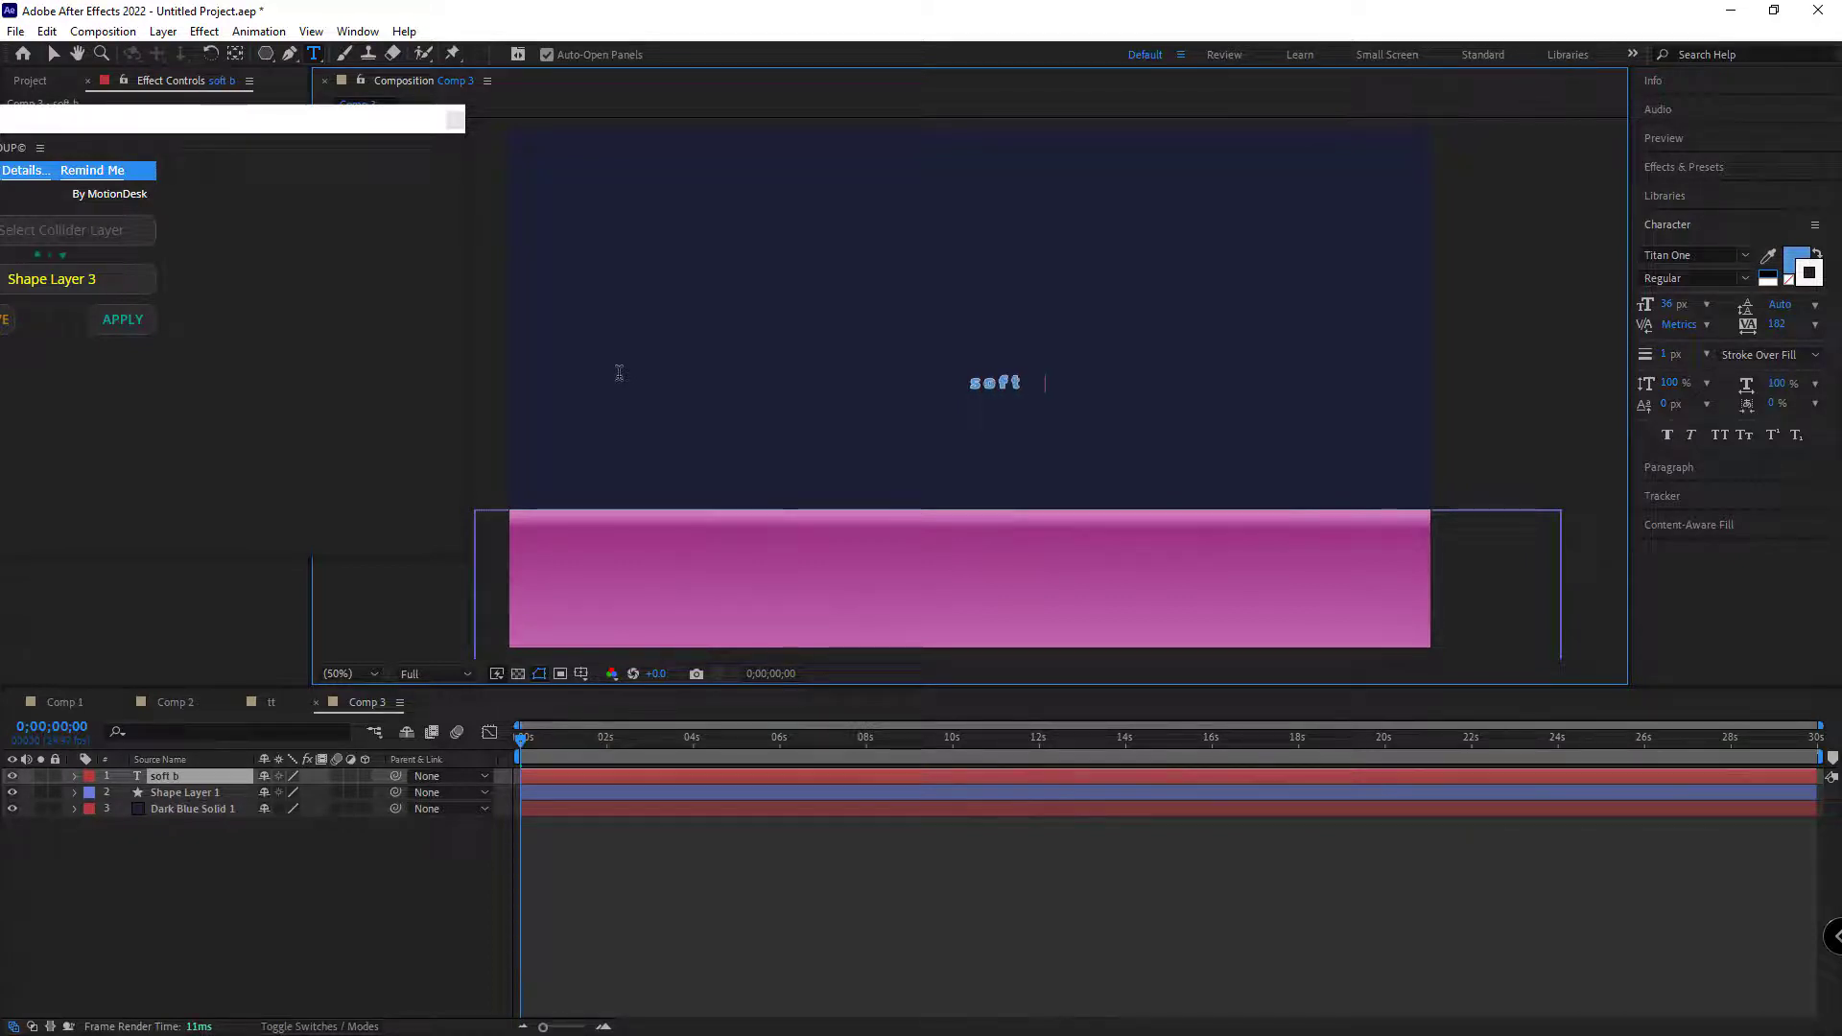
text( body)
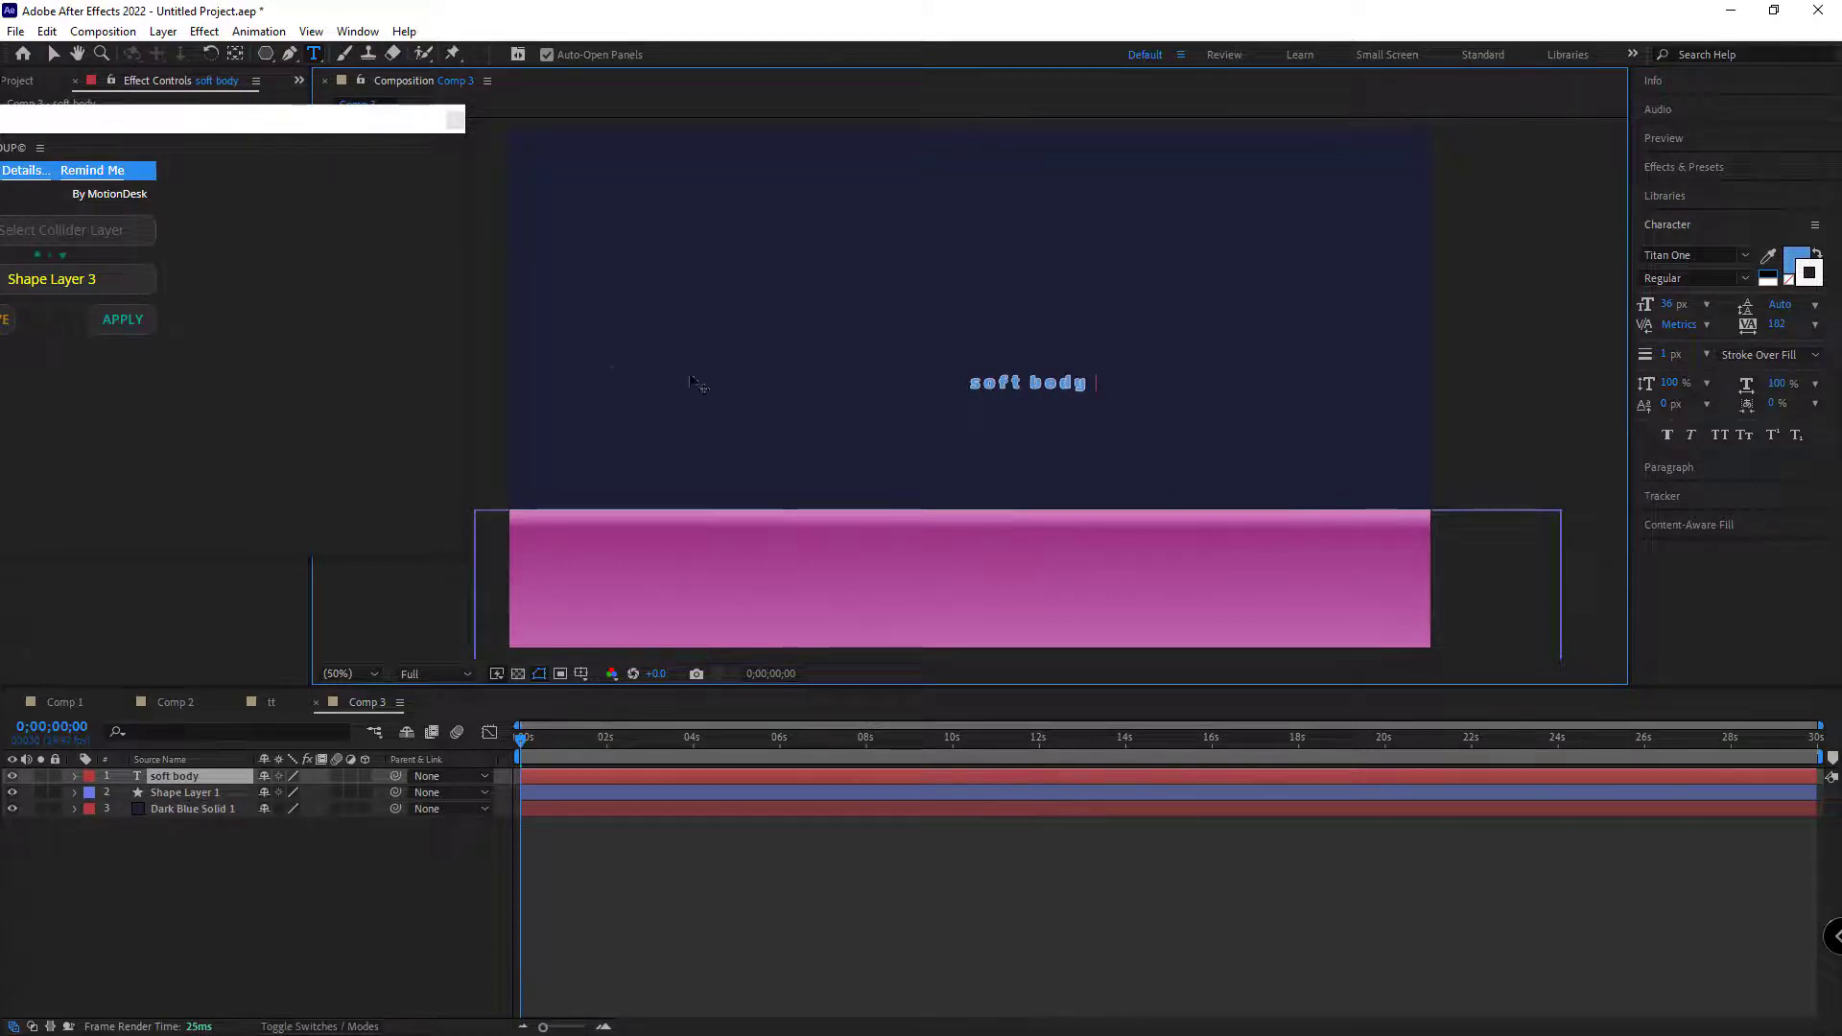
Step: Enlarge the text to 157 px and rest it on the magenta ground's top edge
key(ctrl+a)
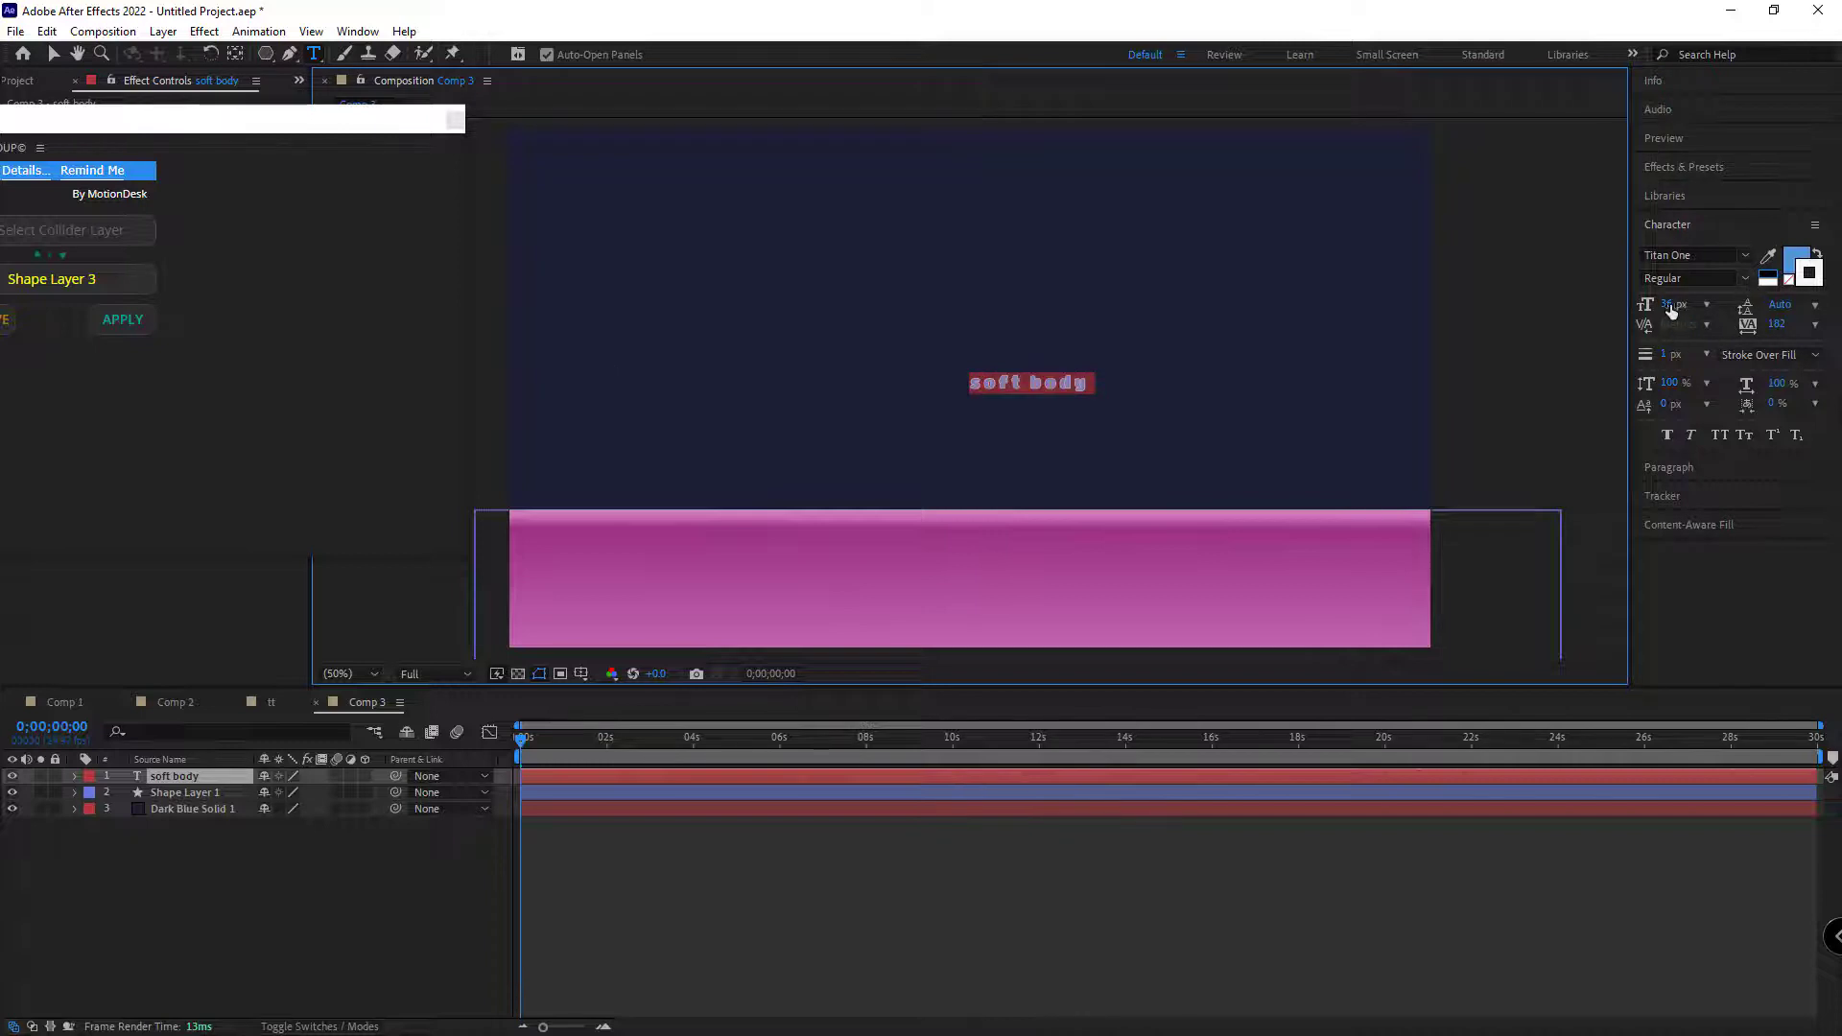
drag(1670, 309, 1161, 319)
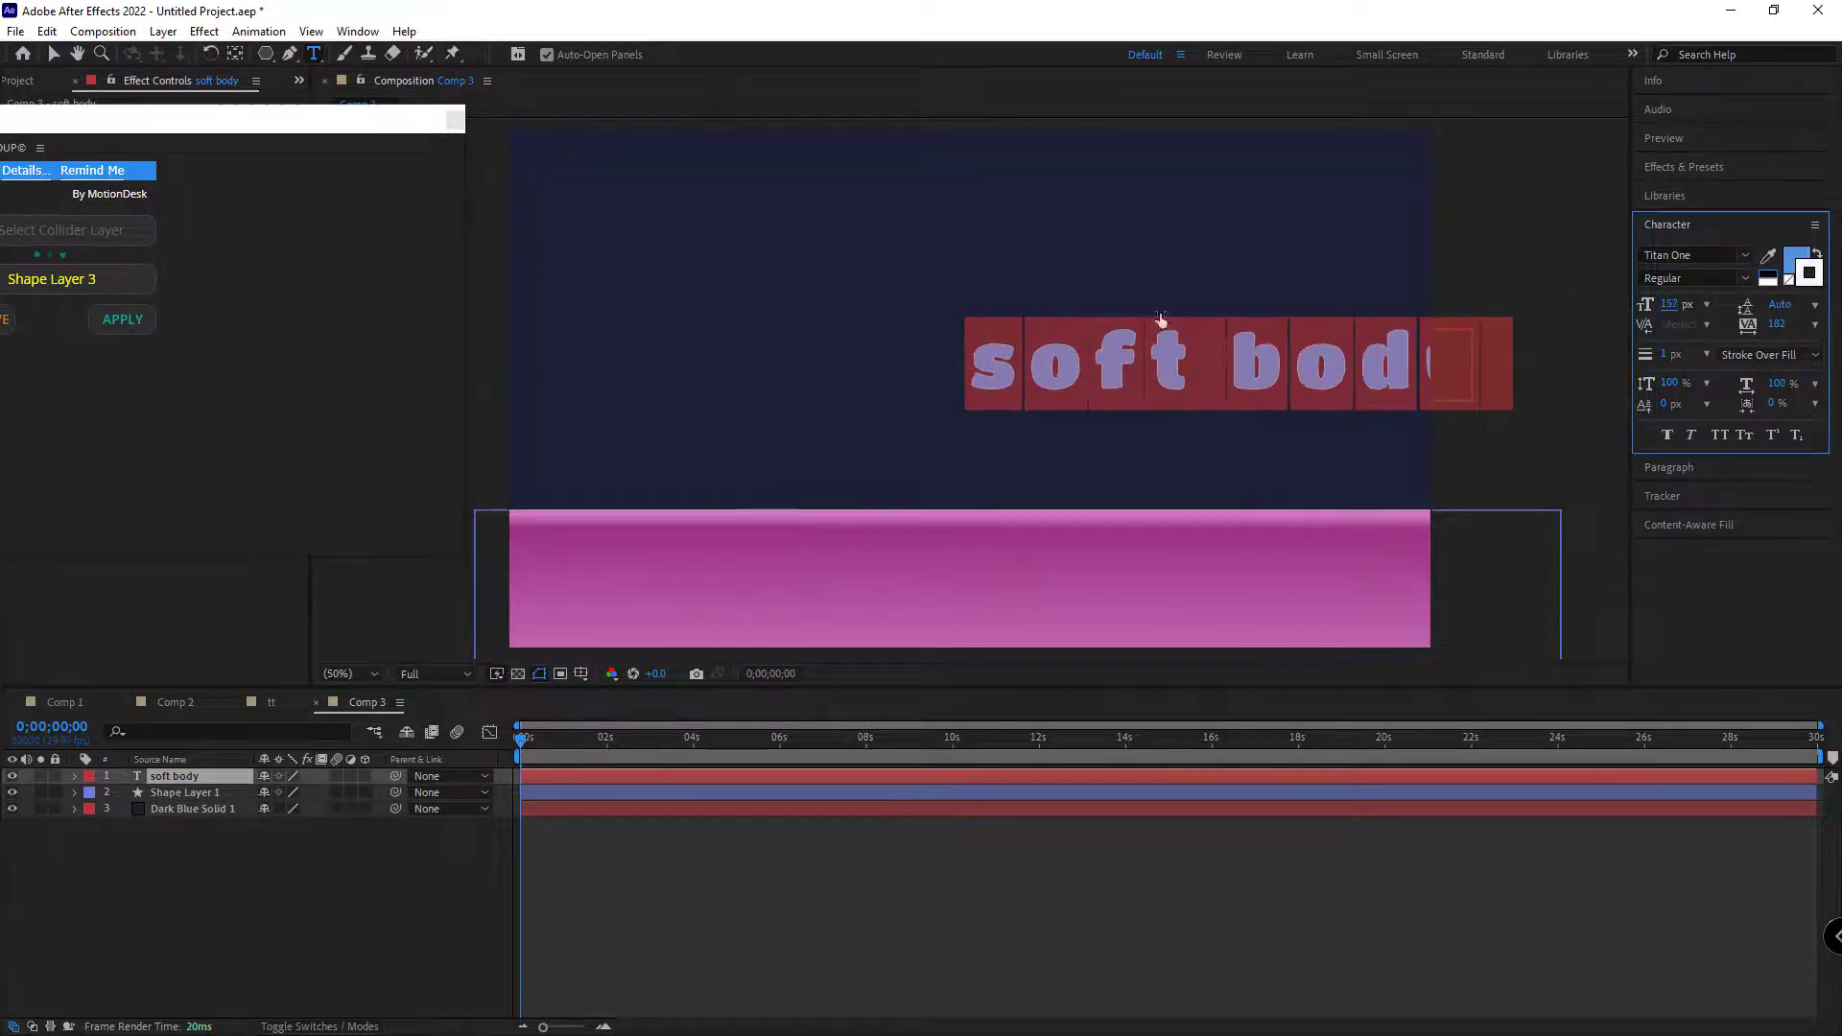
click(54, 53)
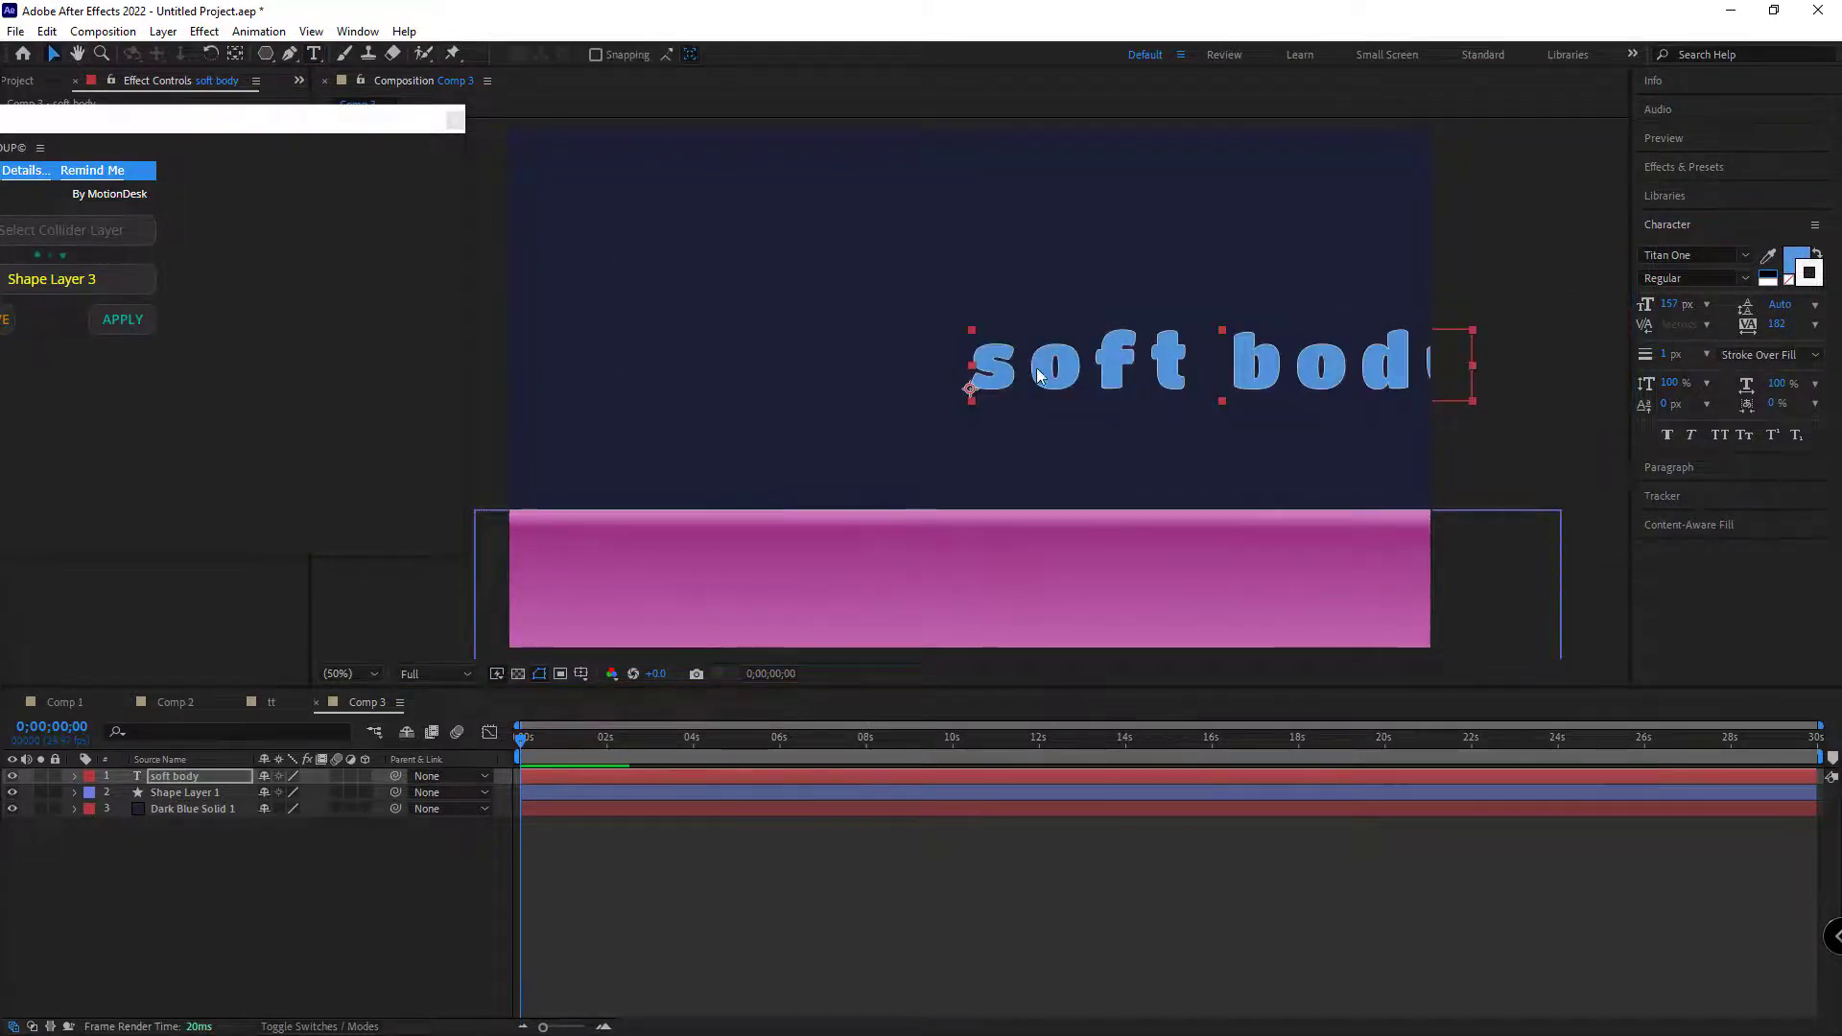
drag(1038, 376, 781, 514)
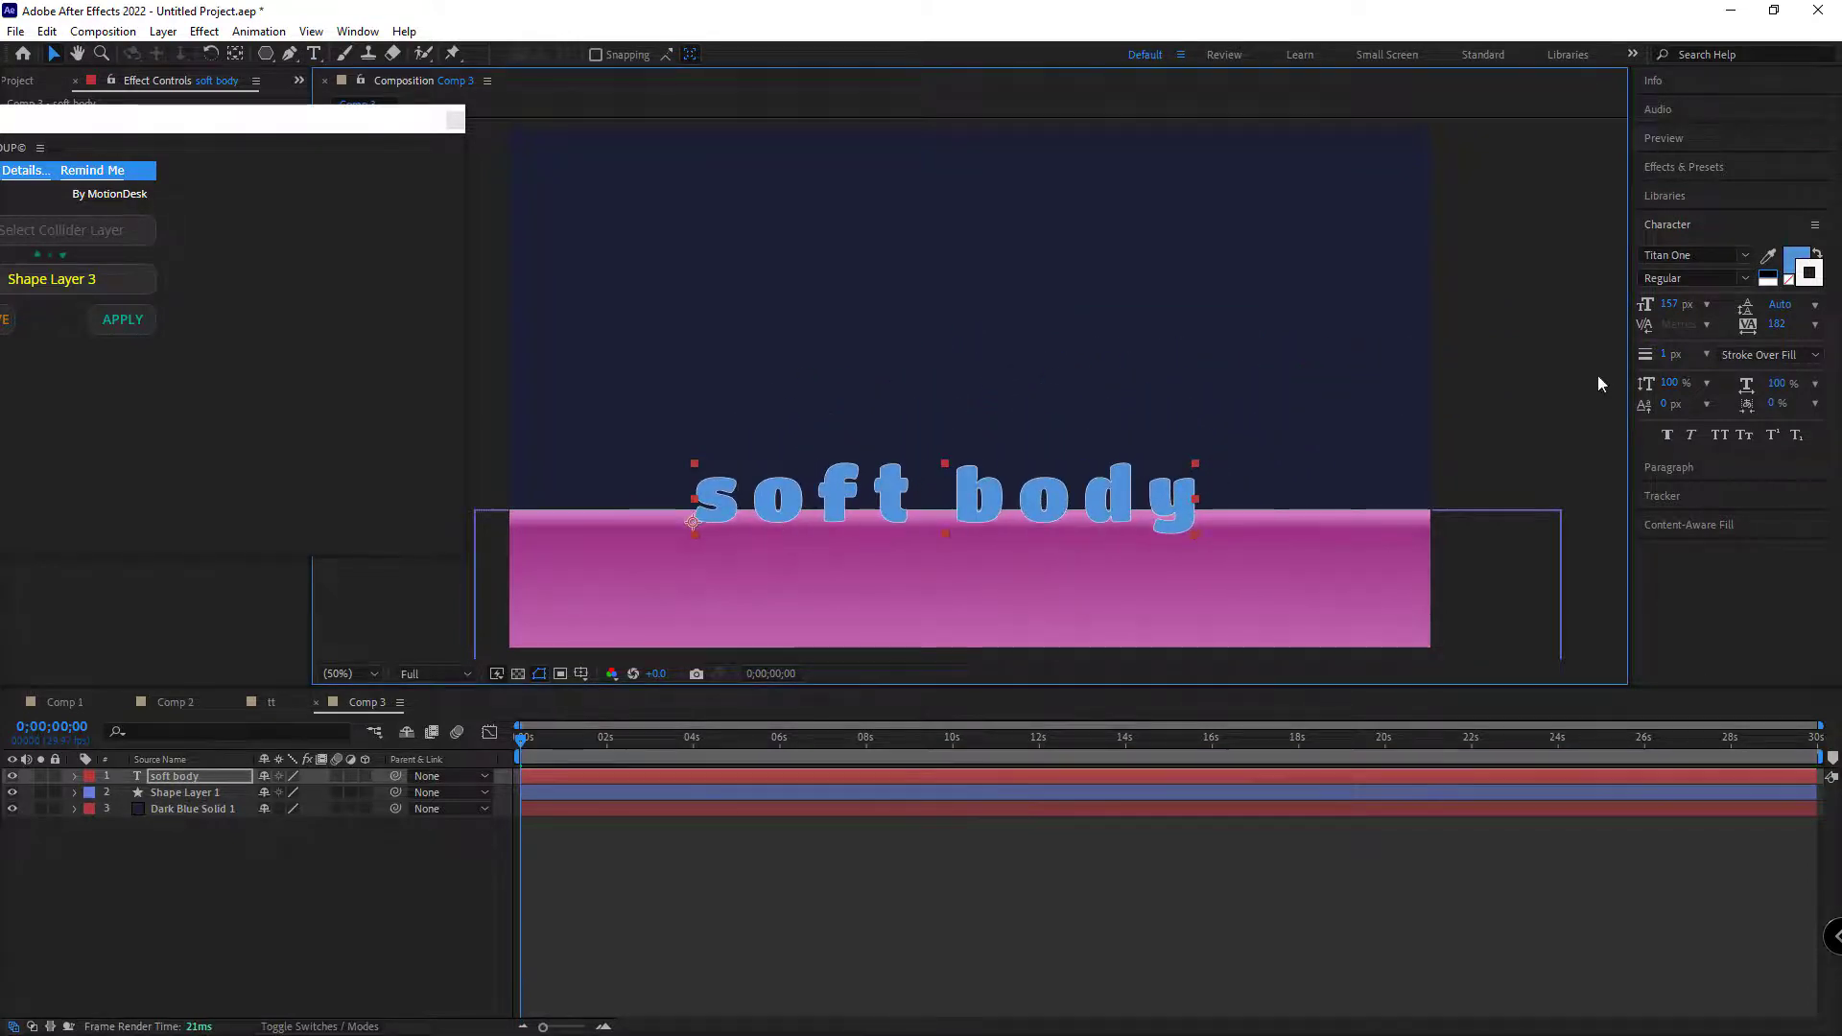
click(1708, 168)
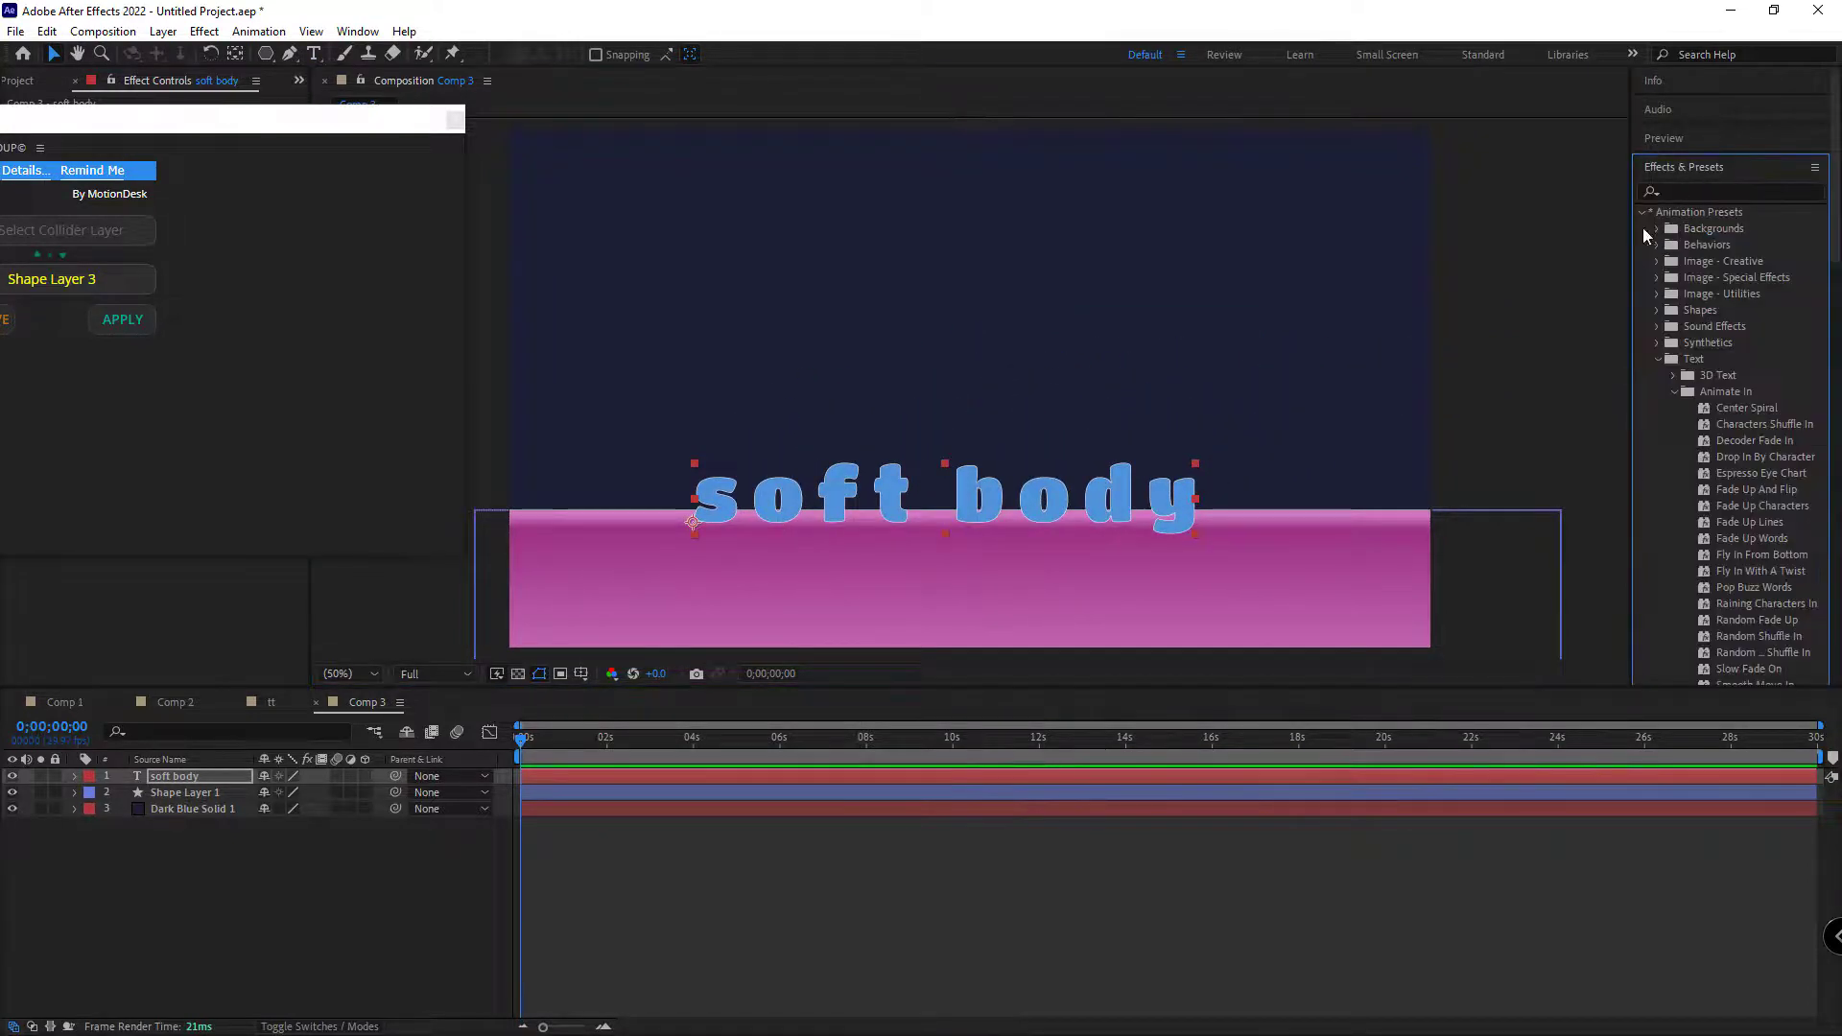
Step: Apply the Drop In By Character preset to the 'soft body' text and scrub to preview
click(1655, 230)
click(1655, 230)
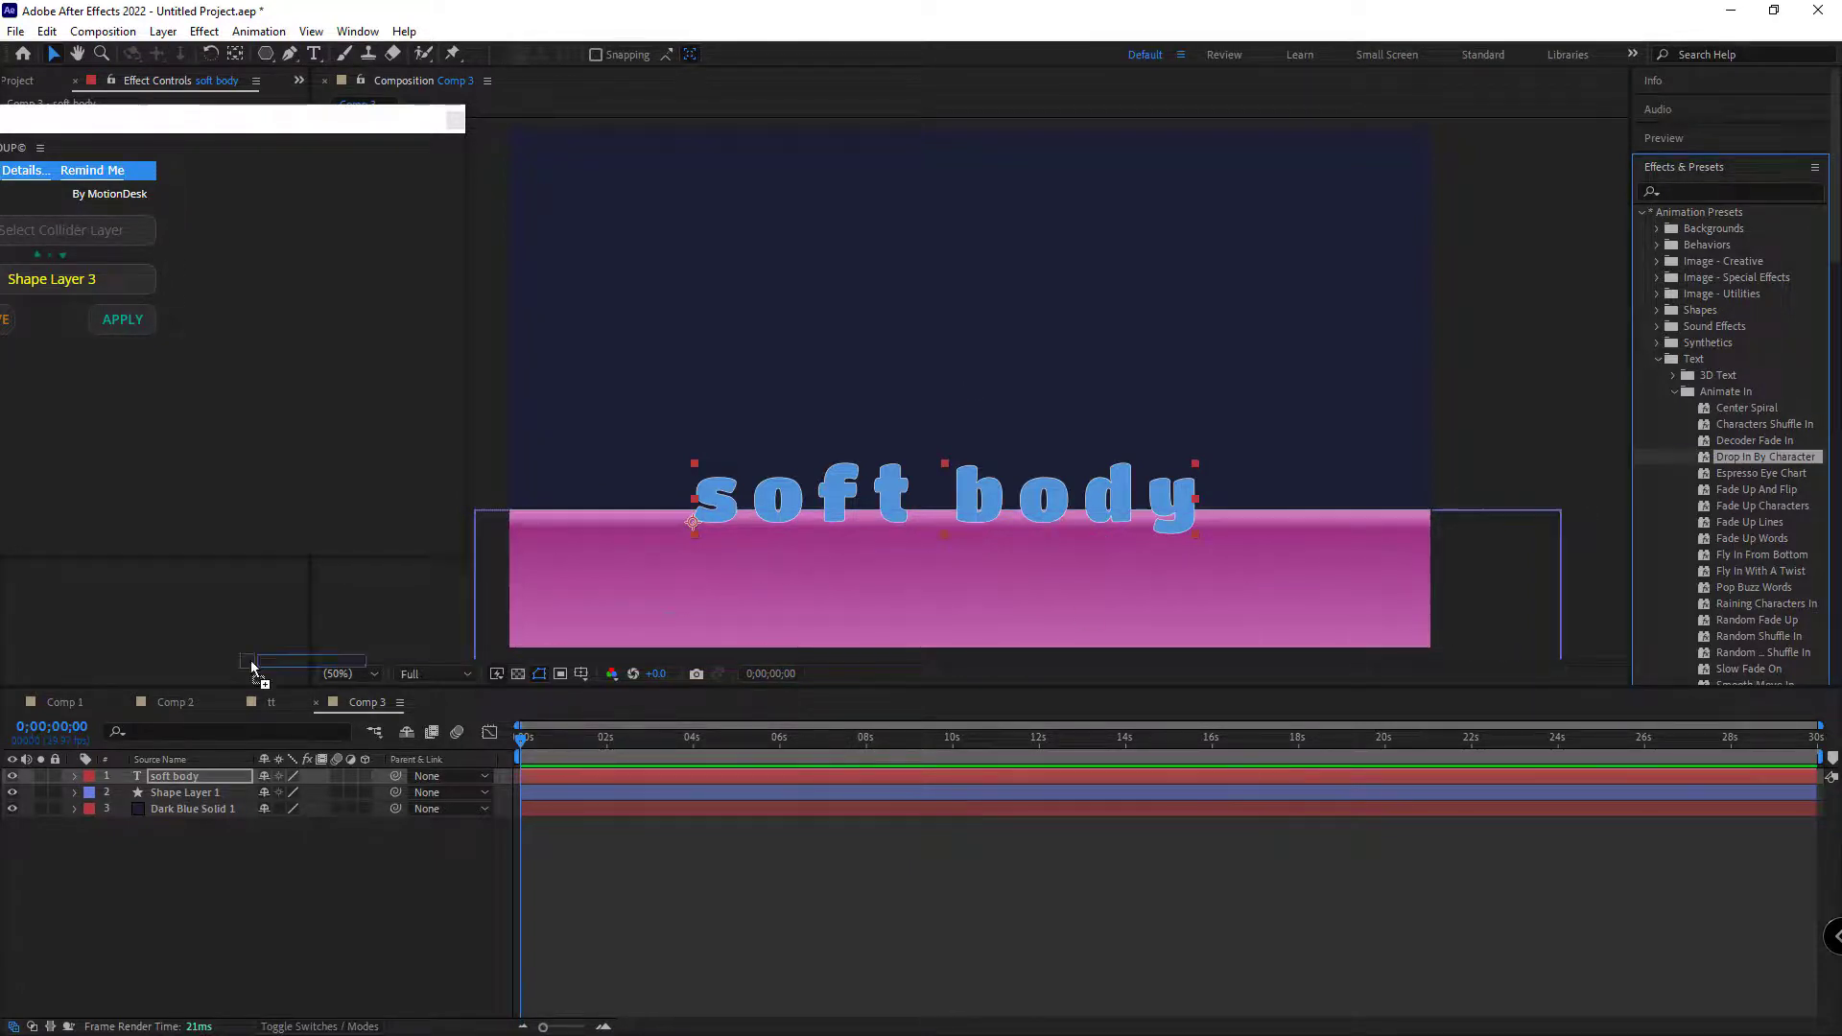
drag(1742, 457, 182, 777)
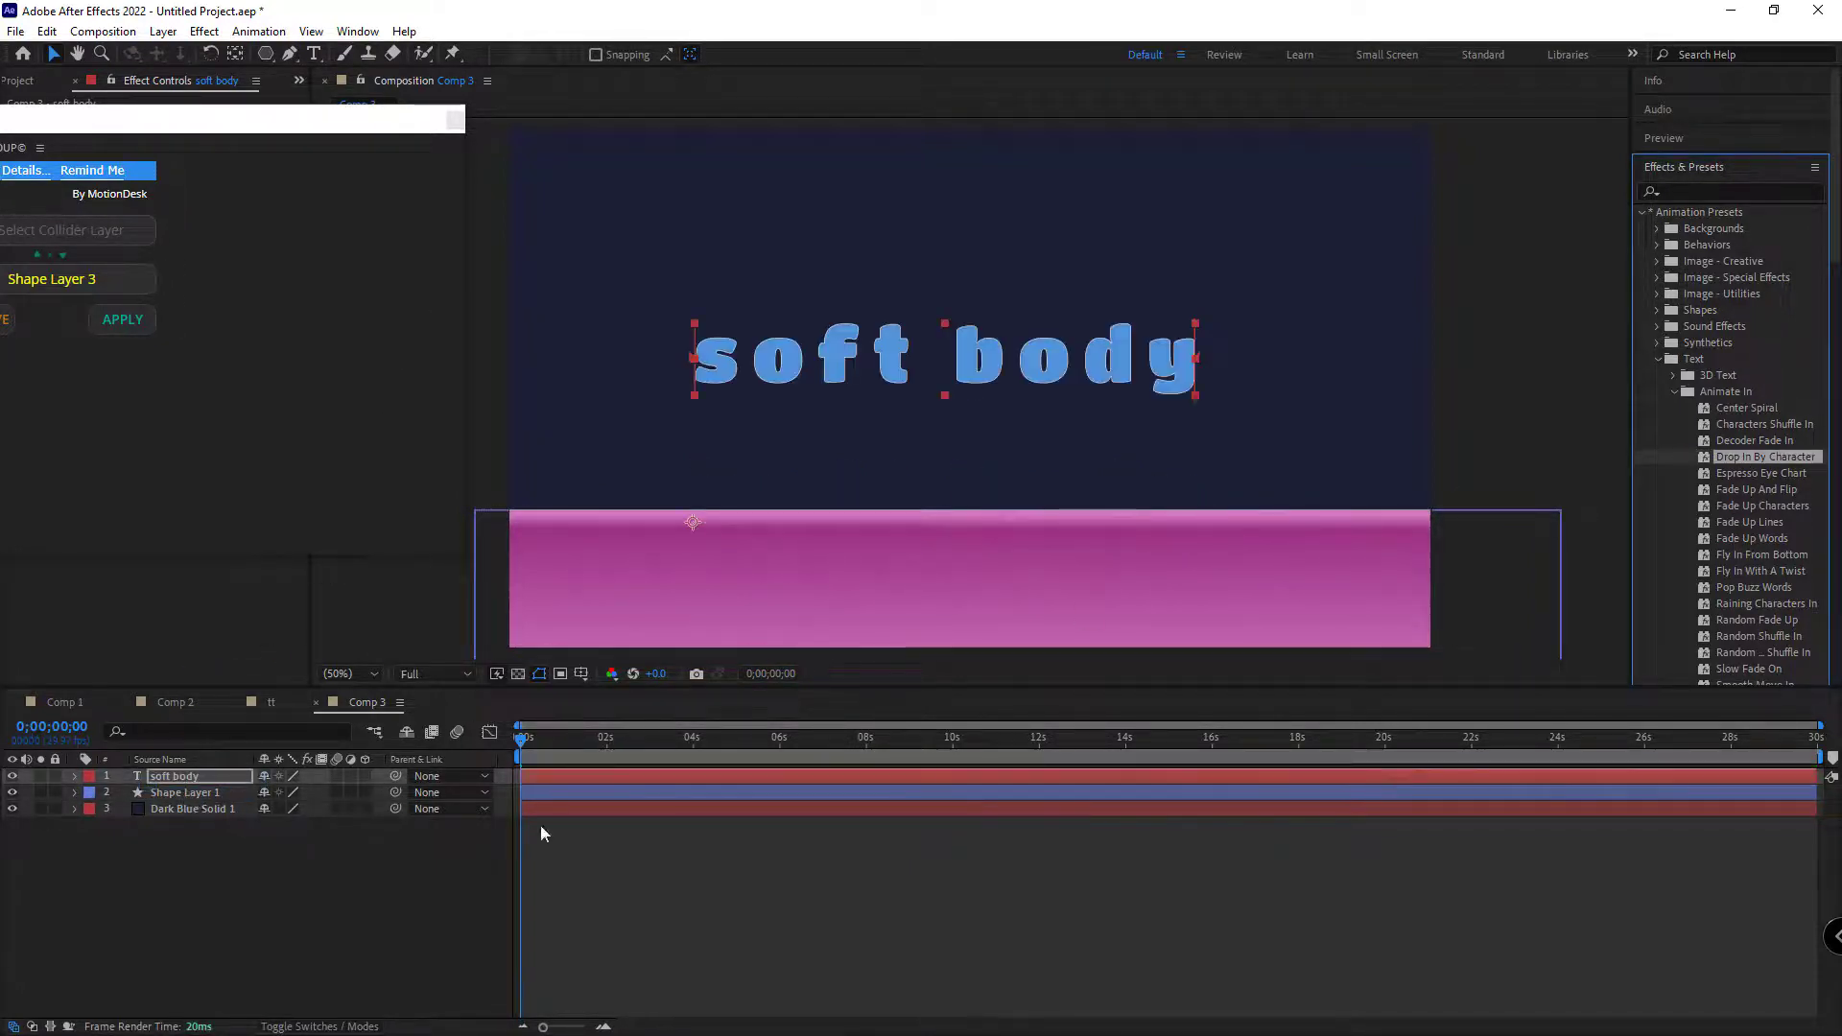
drag(537, 752, 498, 757)
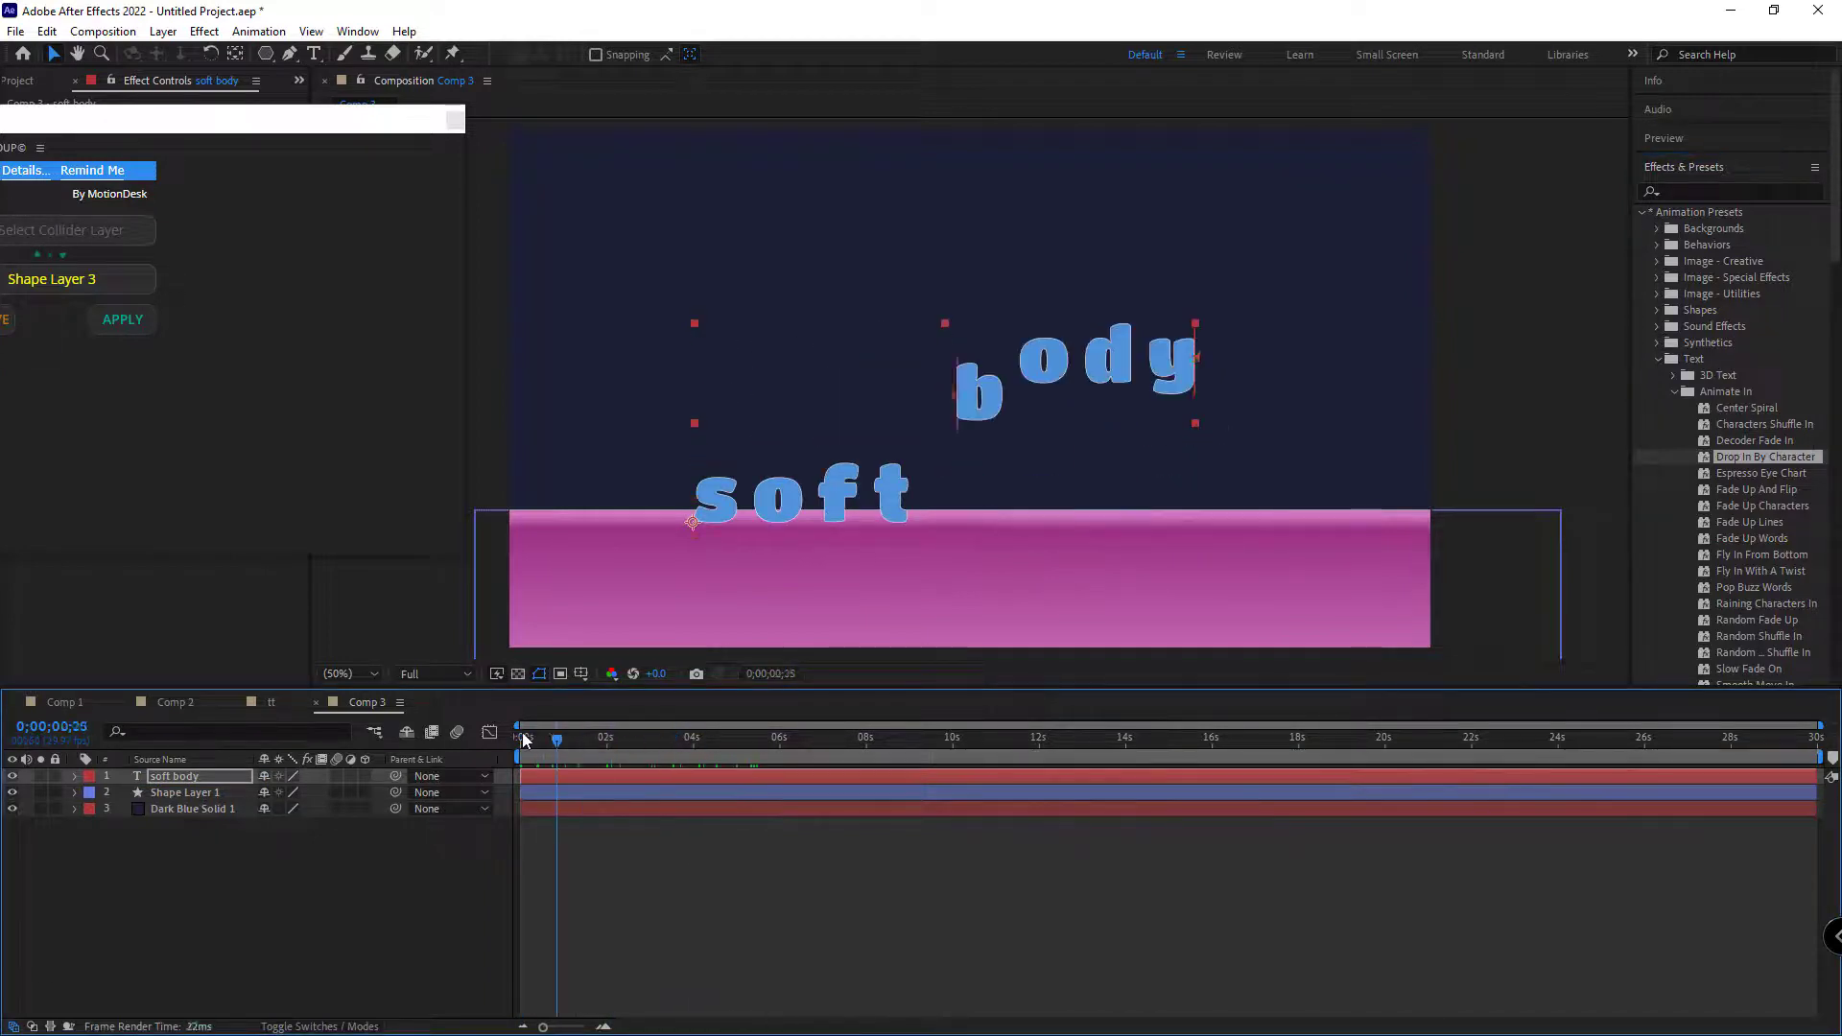
Step: Make Shape Layer 1 a soft body with the 'soft body' text as collider, then scrub ahead
drag(218, 119, 467, 105)
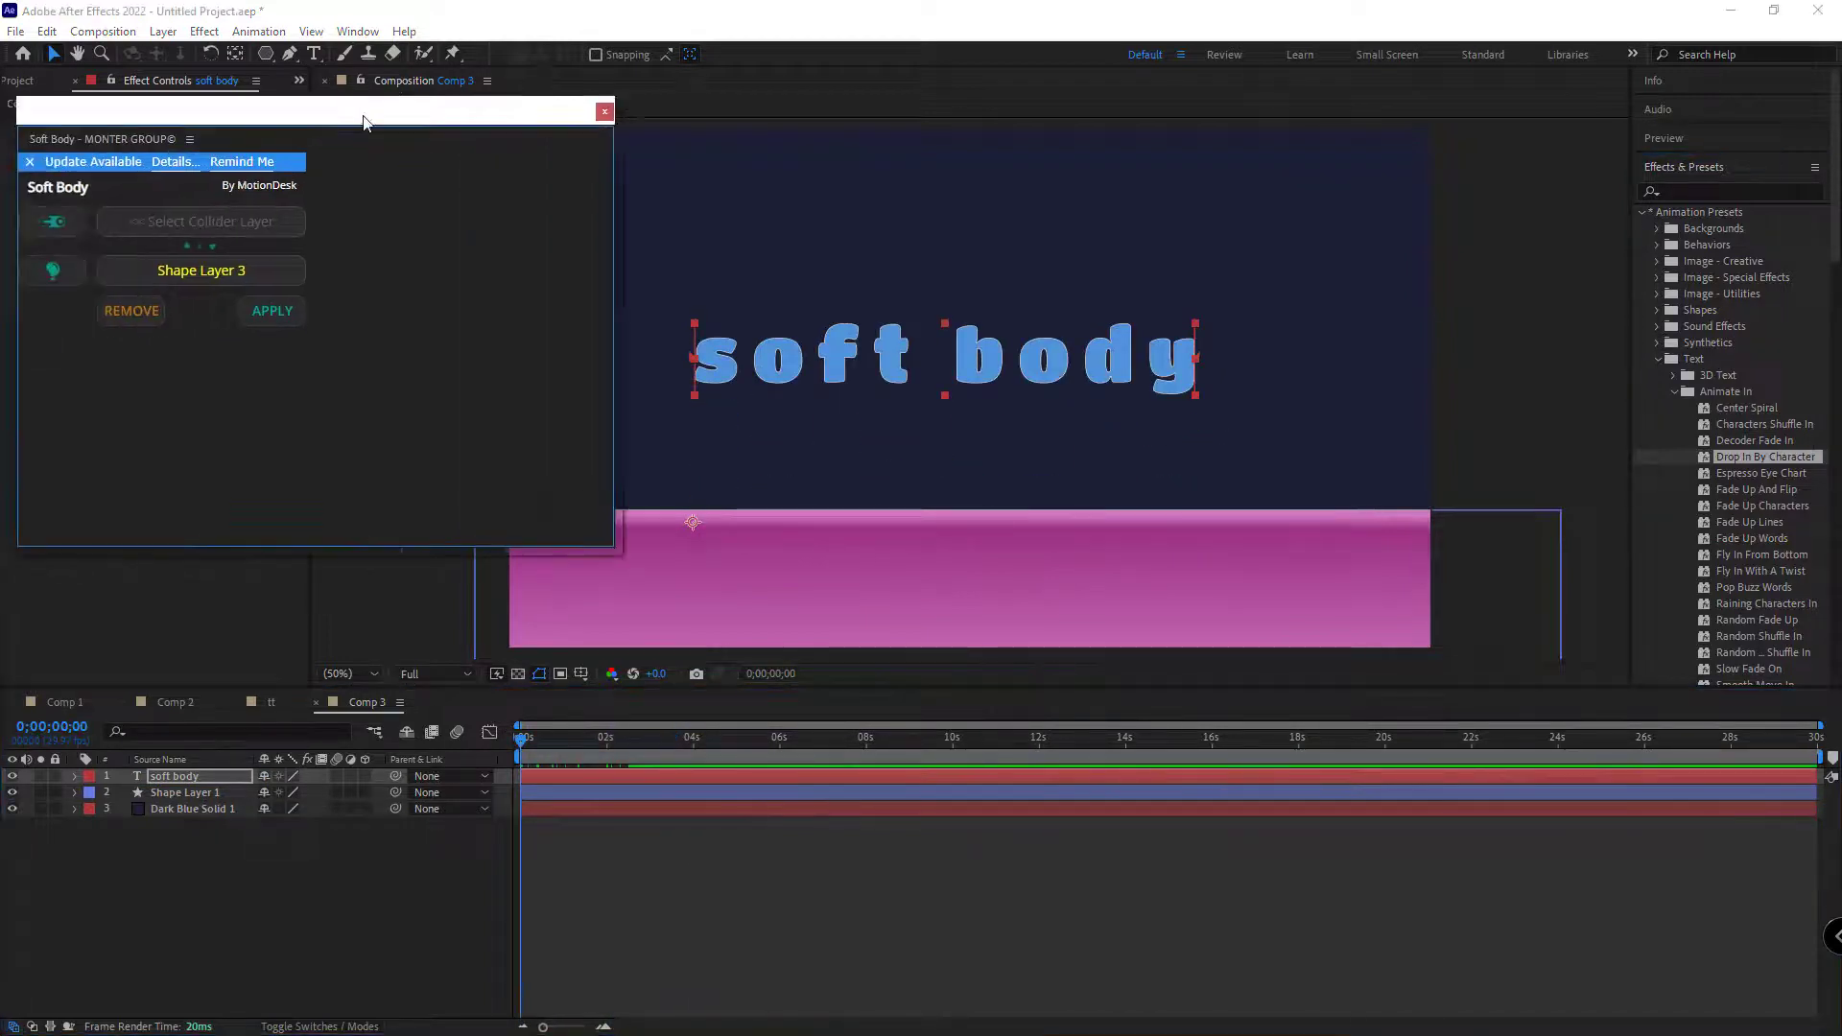
click(153, 215)
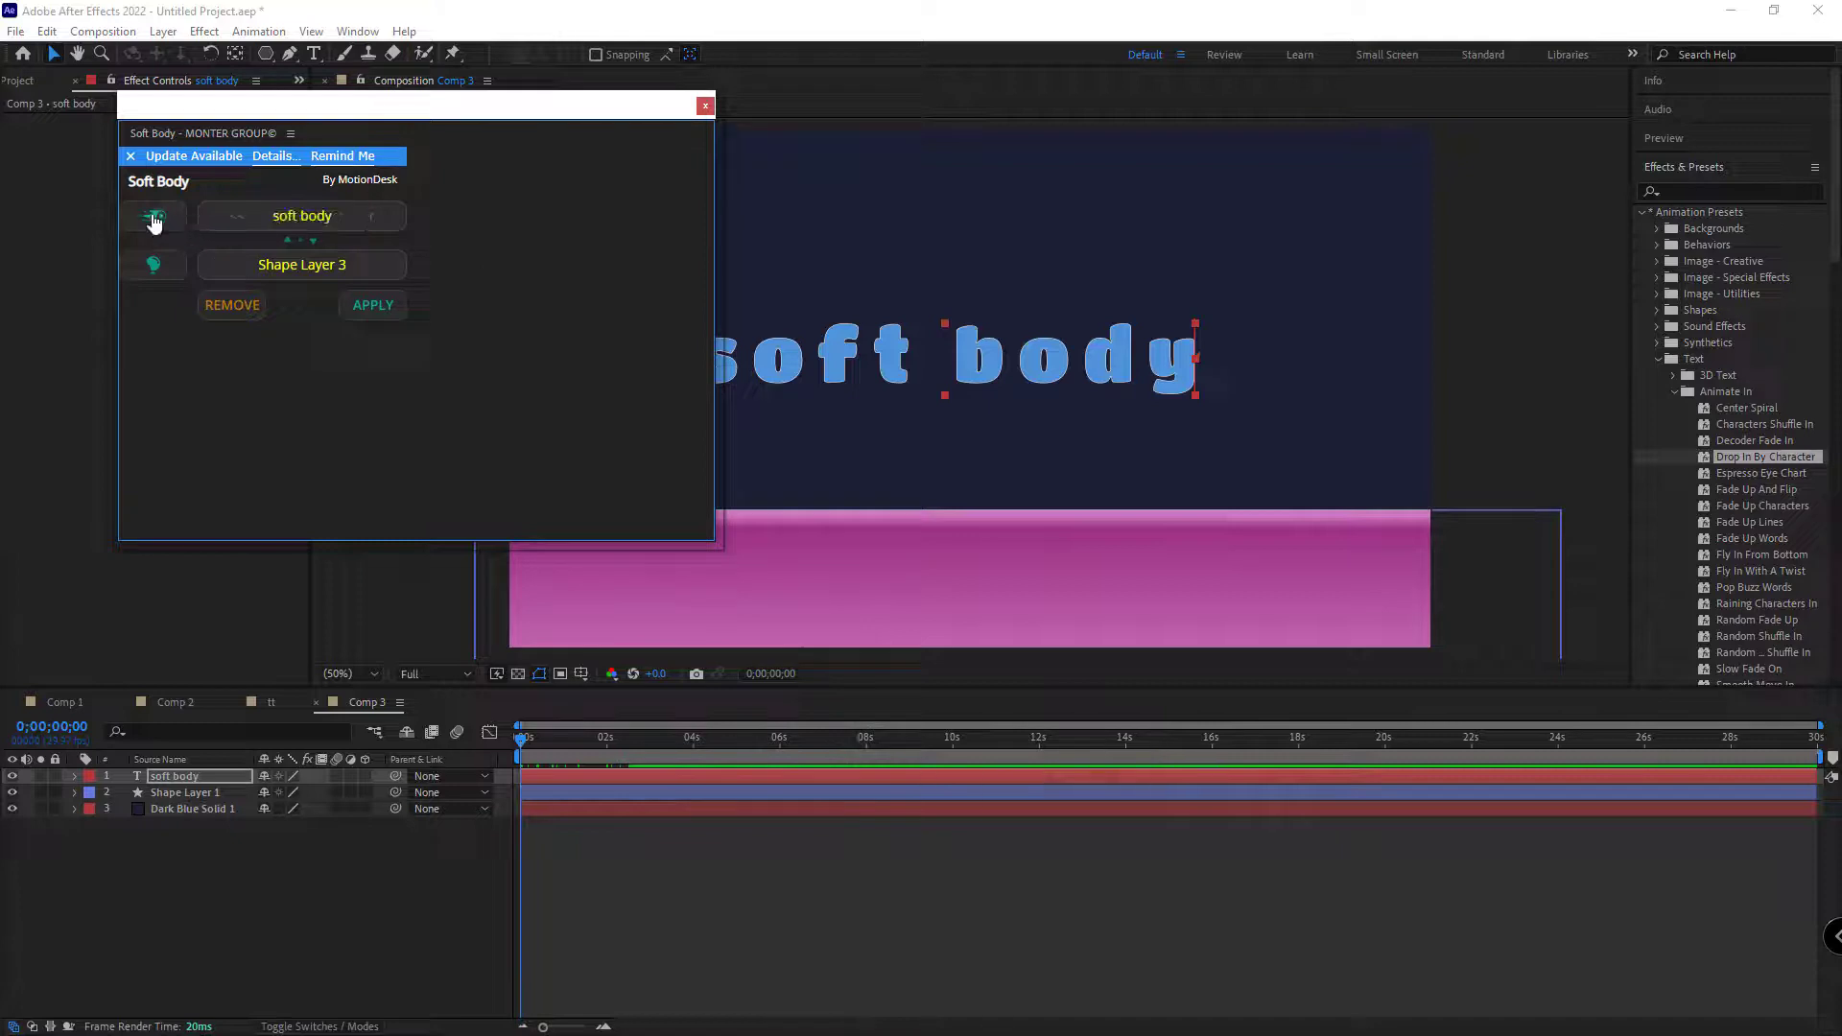
click(184, 793)
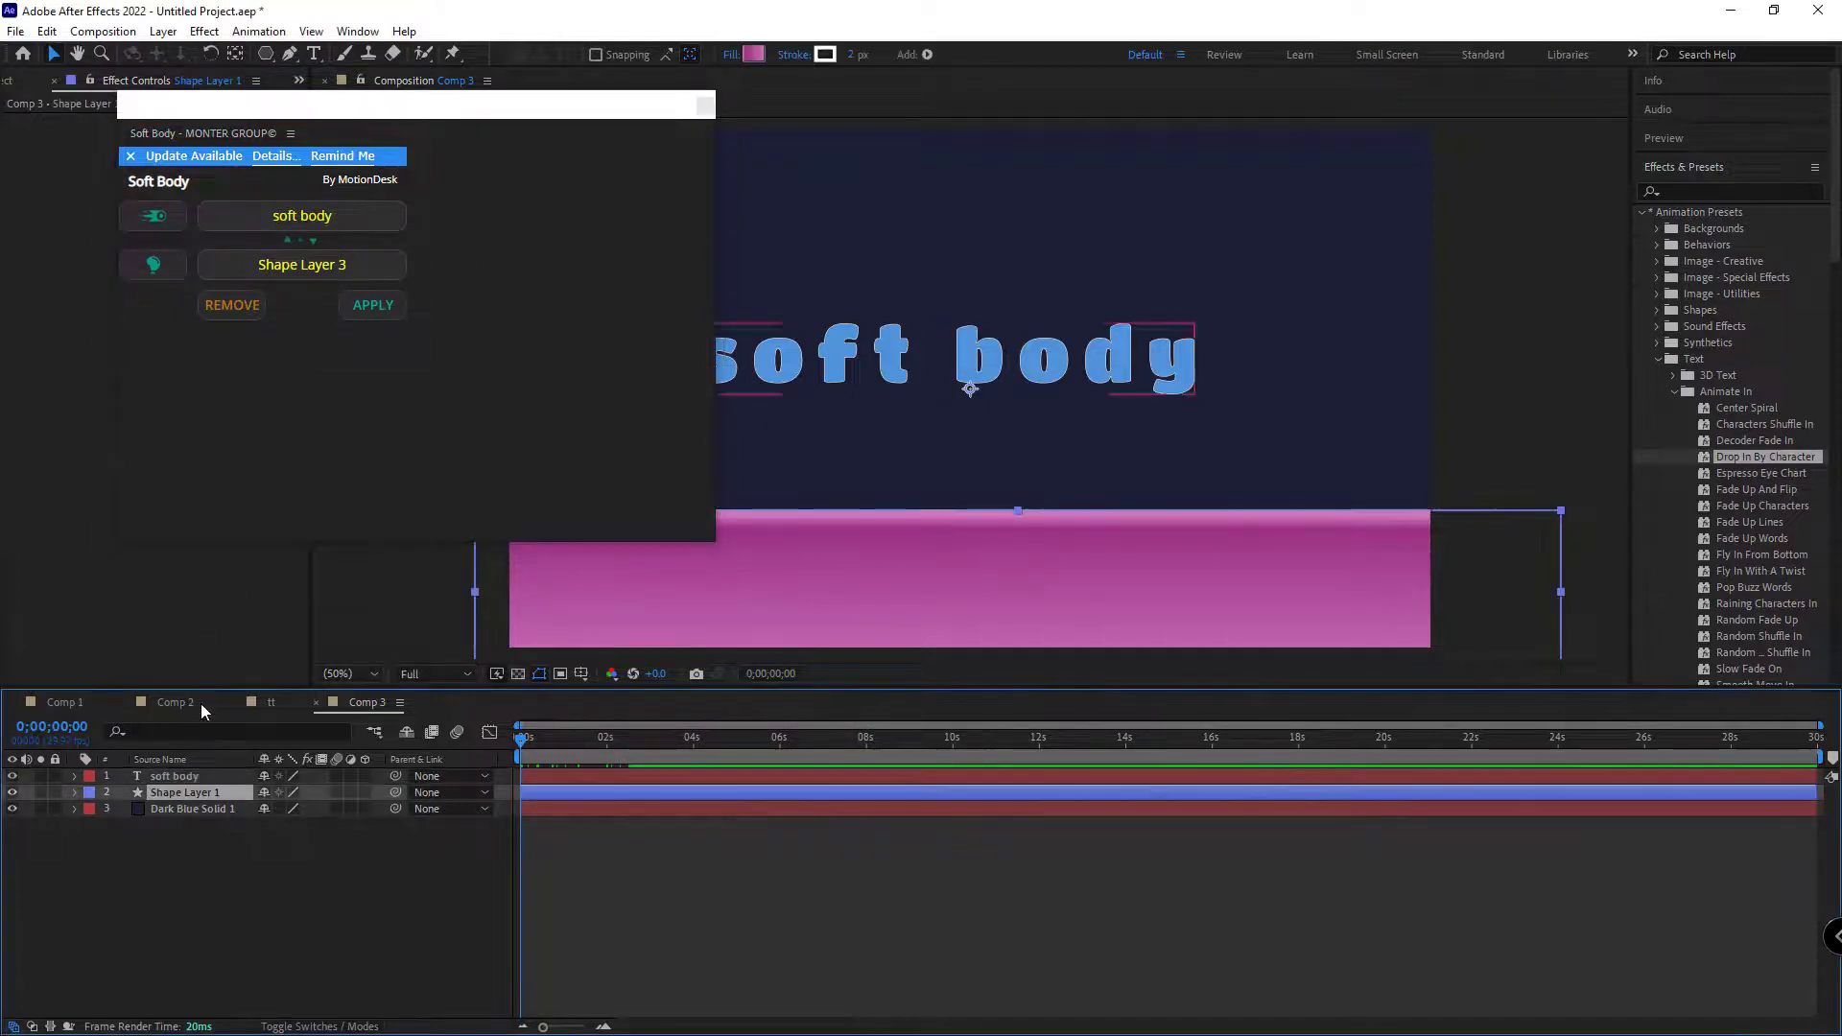
click(153, 265)
click(372, 305)
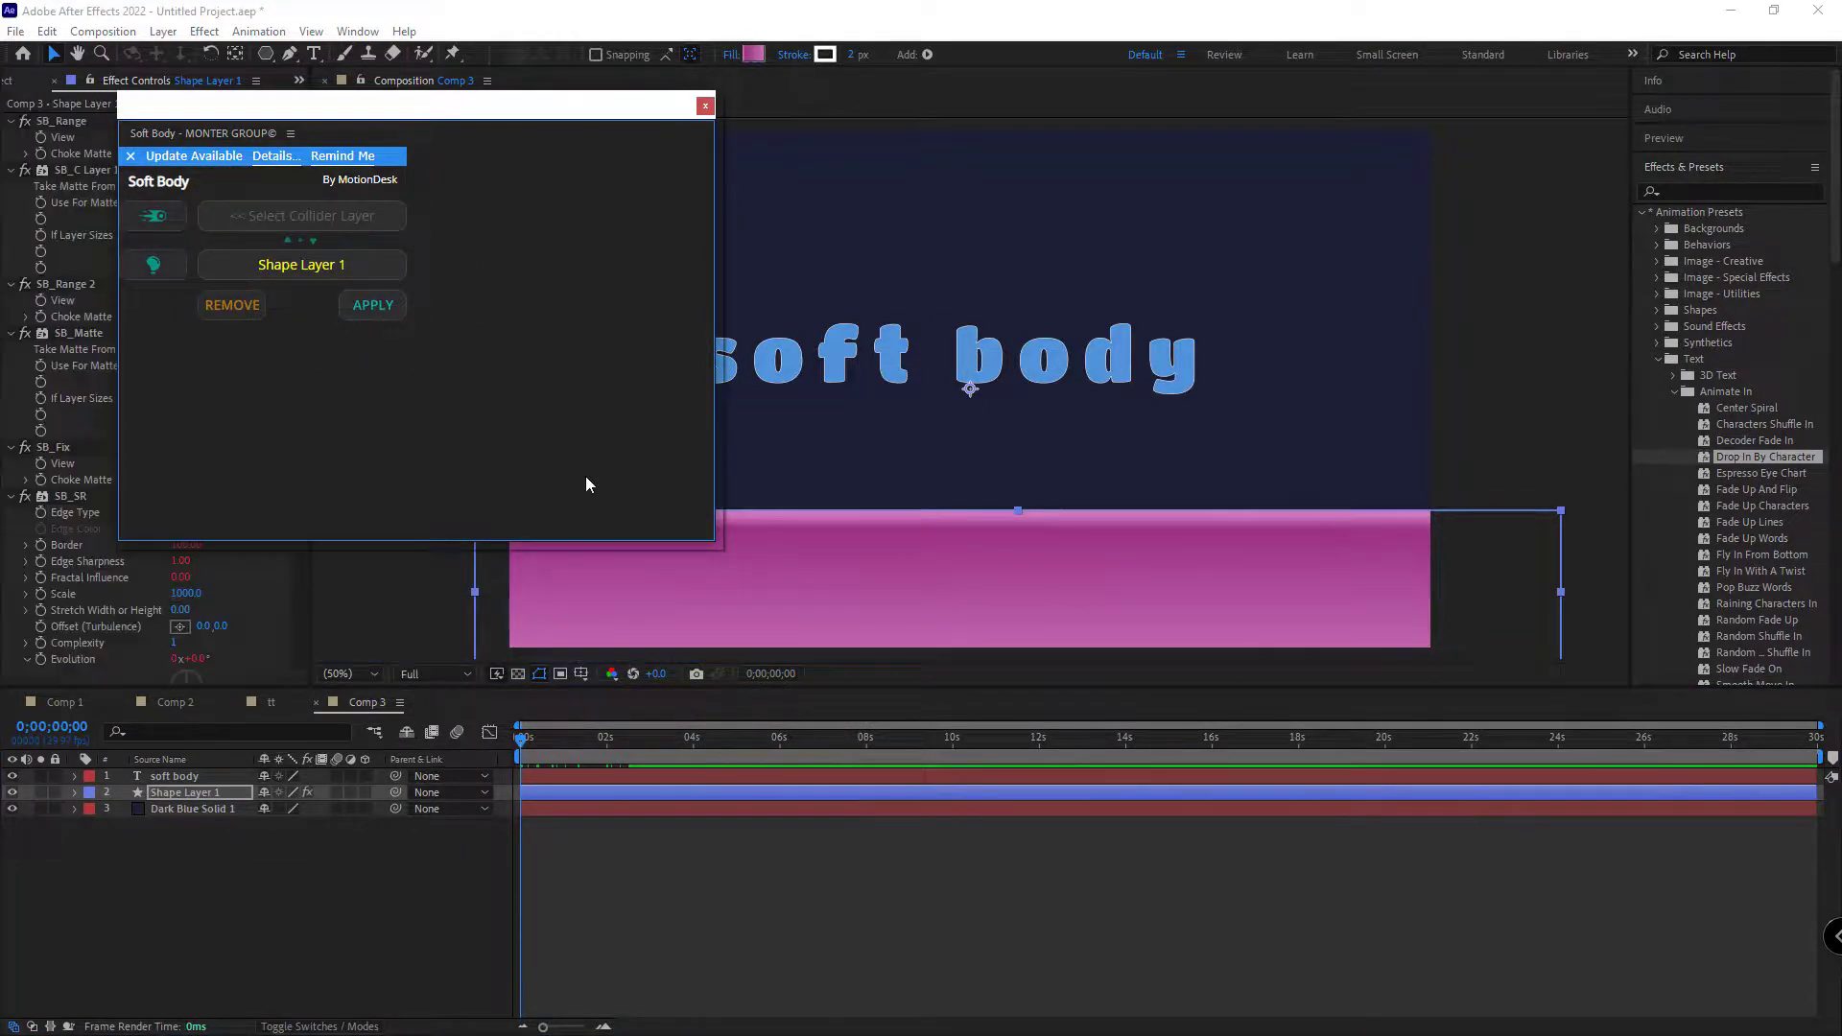
drag(563, 113, 163, 145)
drag(573, 741, 754, 737)
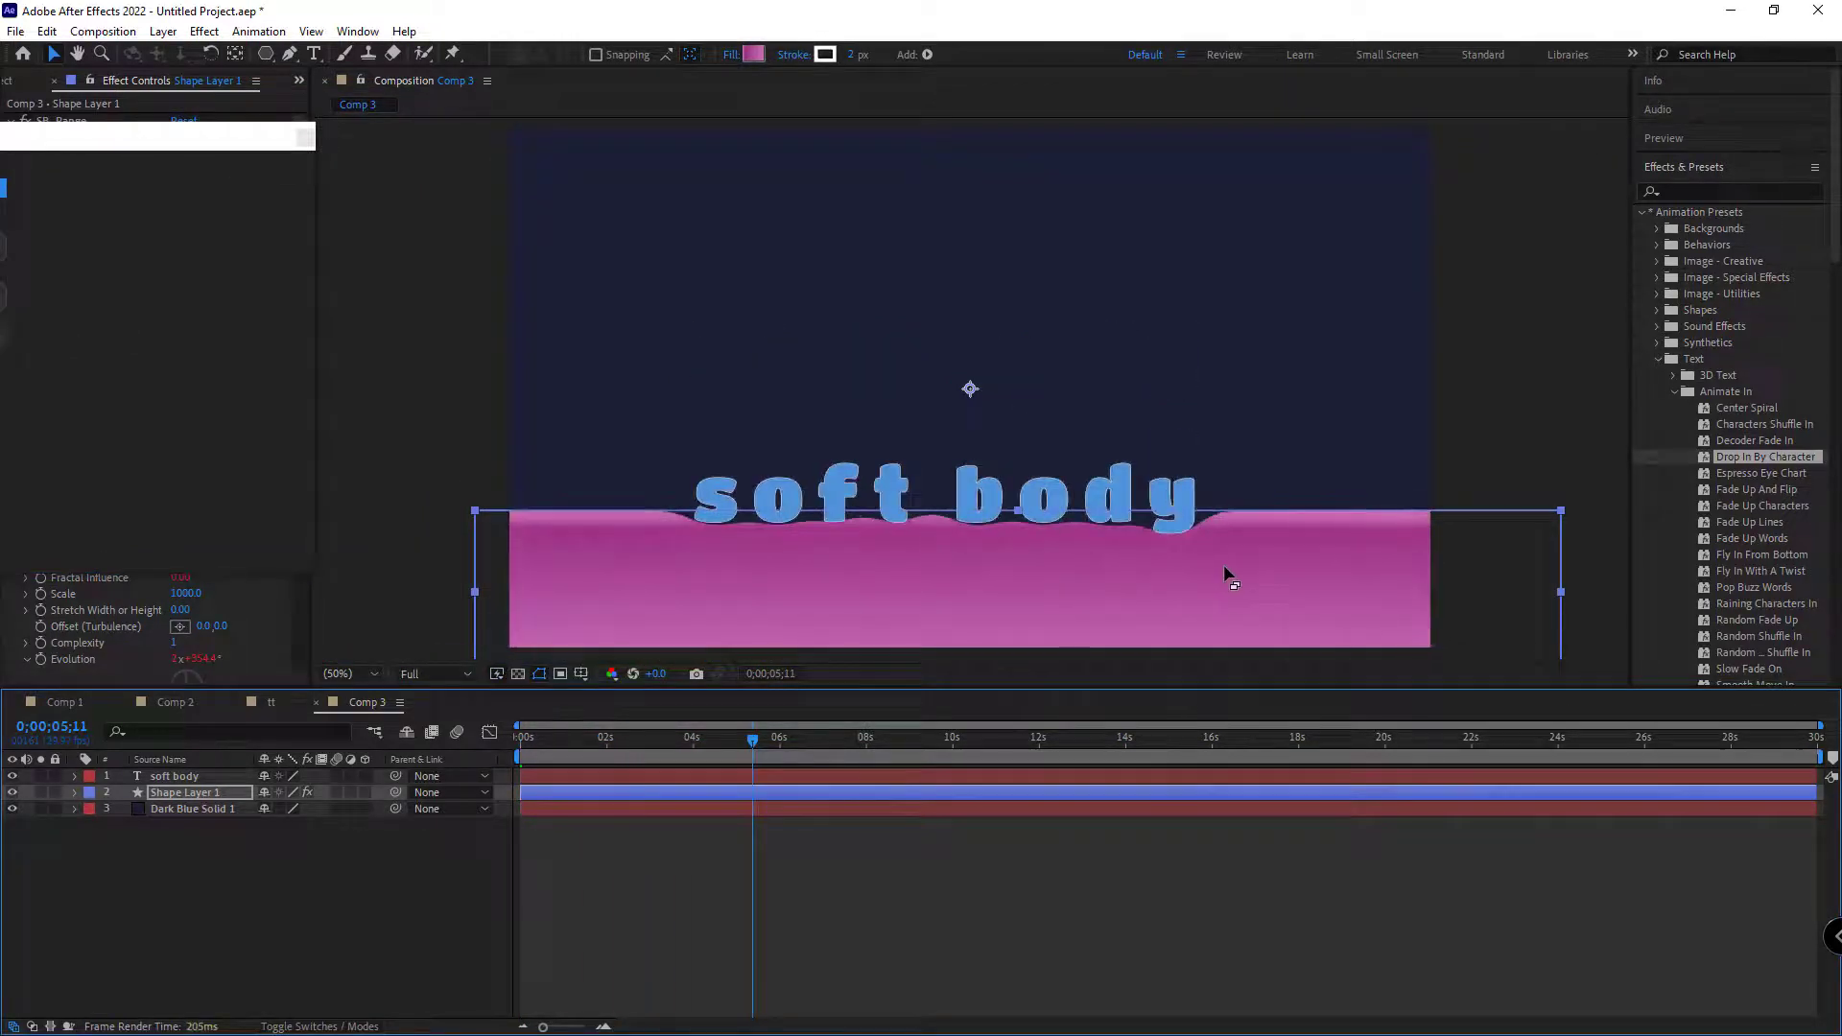
click(1667, 170)
click(1694, 228)
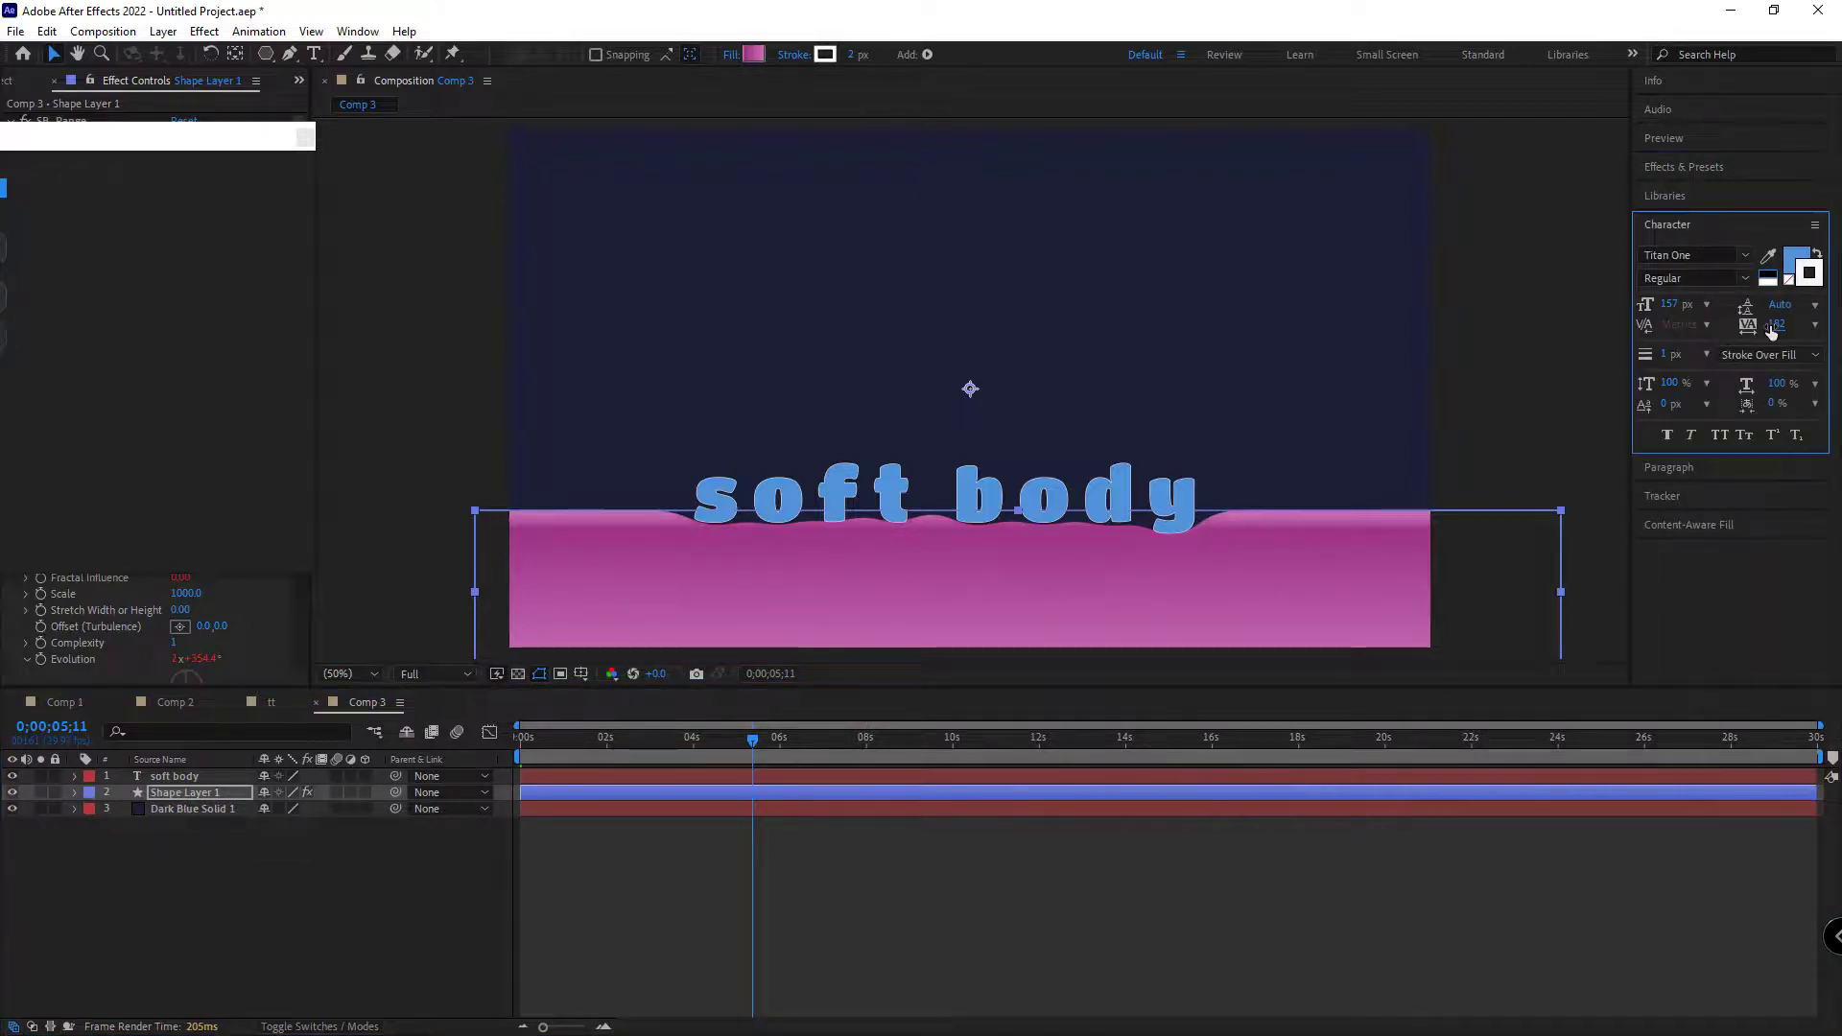
Step: Raise the text tracking to 454 and move the text lower and left onto the ground
mouse_move(1773, 325)
mouse_down()
mouse_move(1808, 323)
mouse_move(1717, 342)
mouse_up()
click(1151, 494)
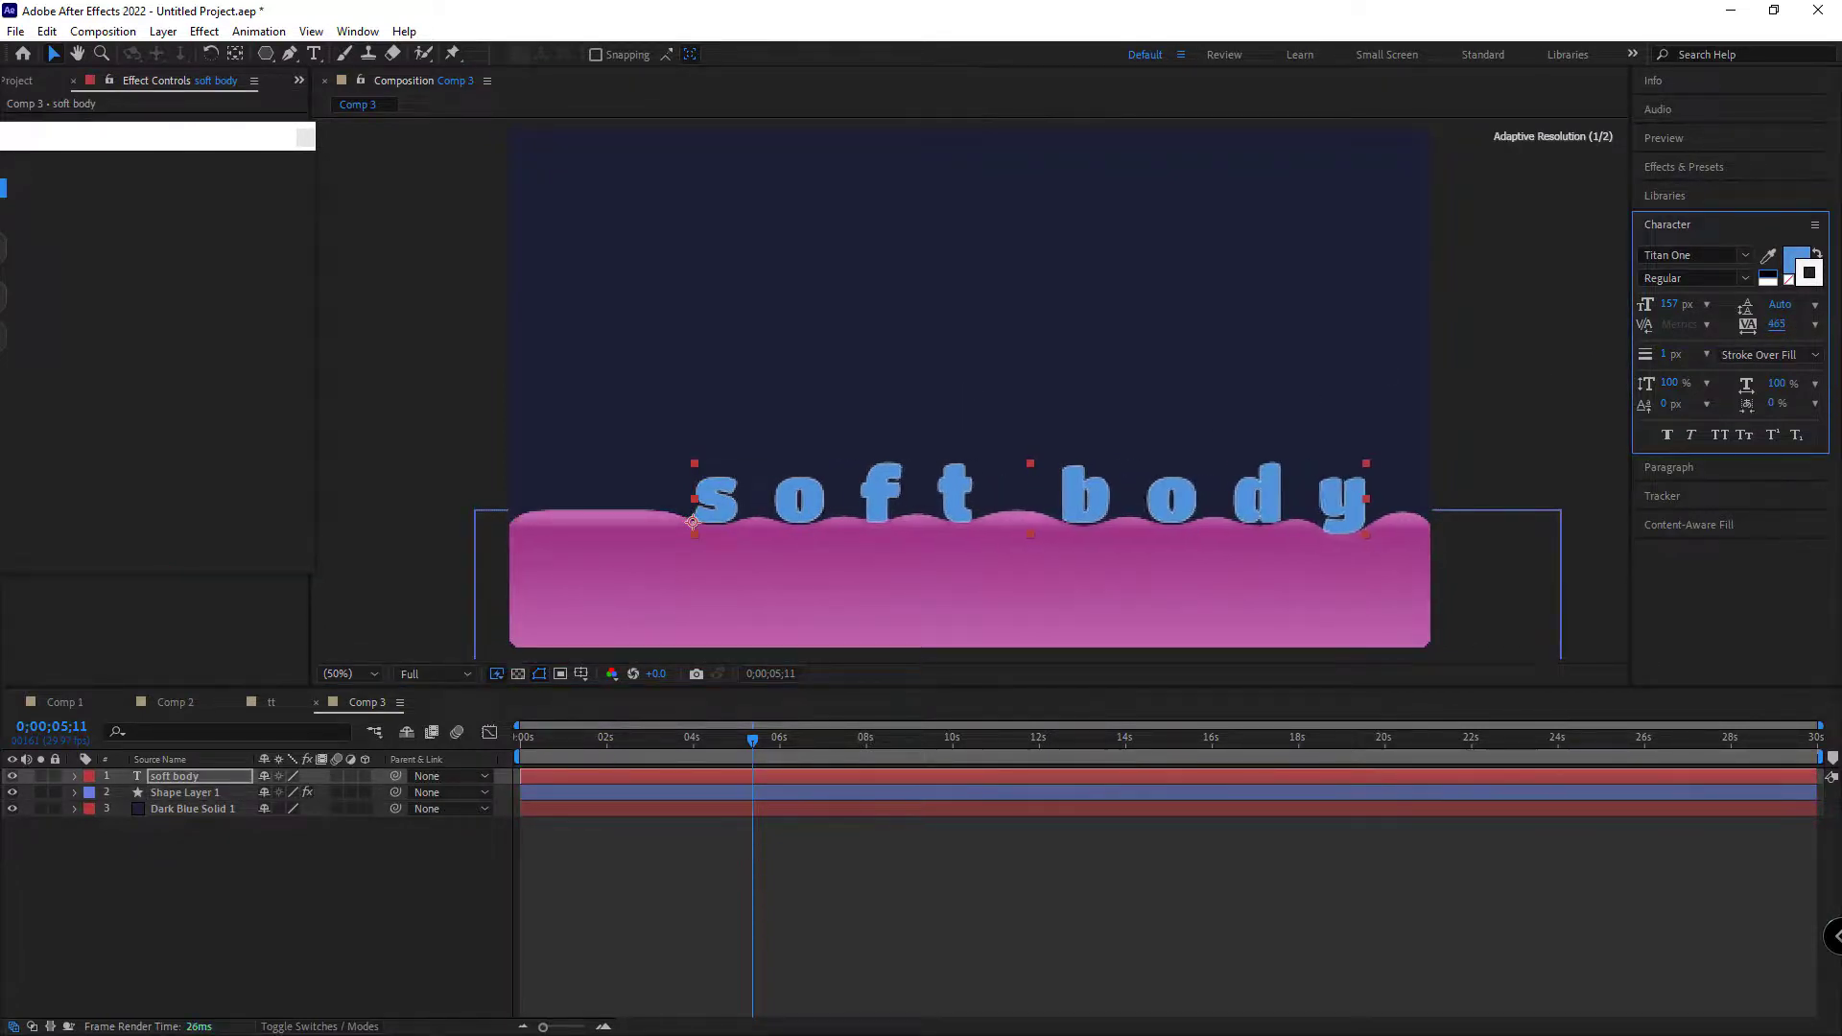
mouse_move(1164, 518)
mouse_down()
mouse_move(998, 539)
mouse_move(1078, 537)
mouse_up()
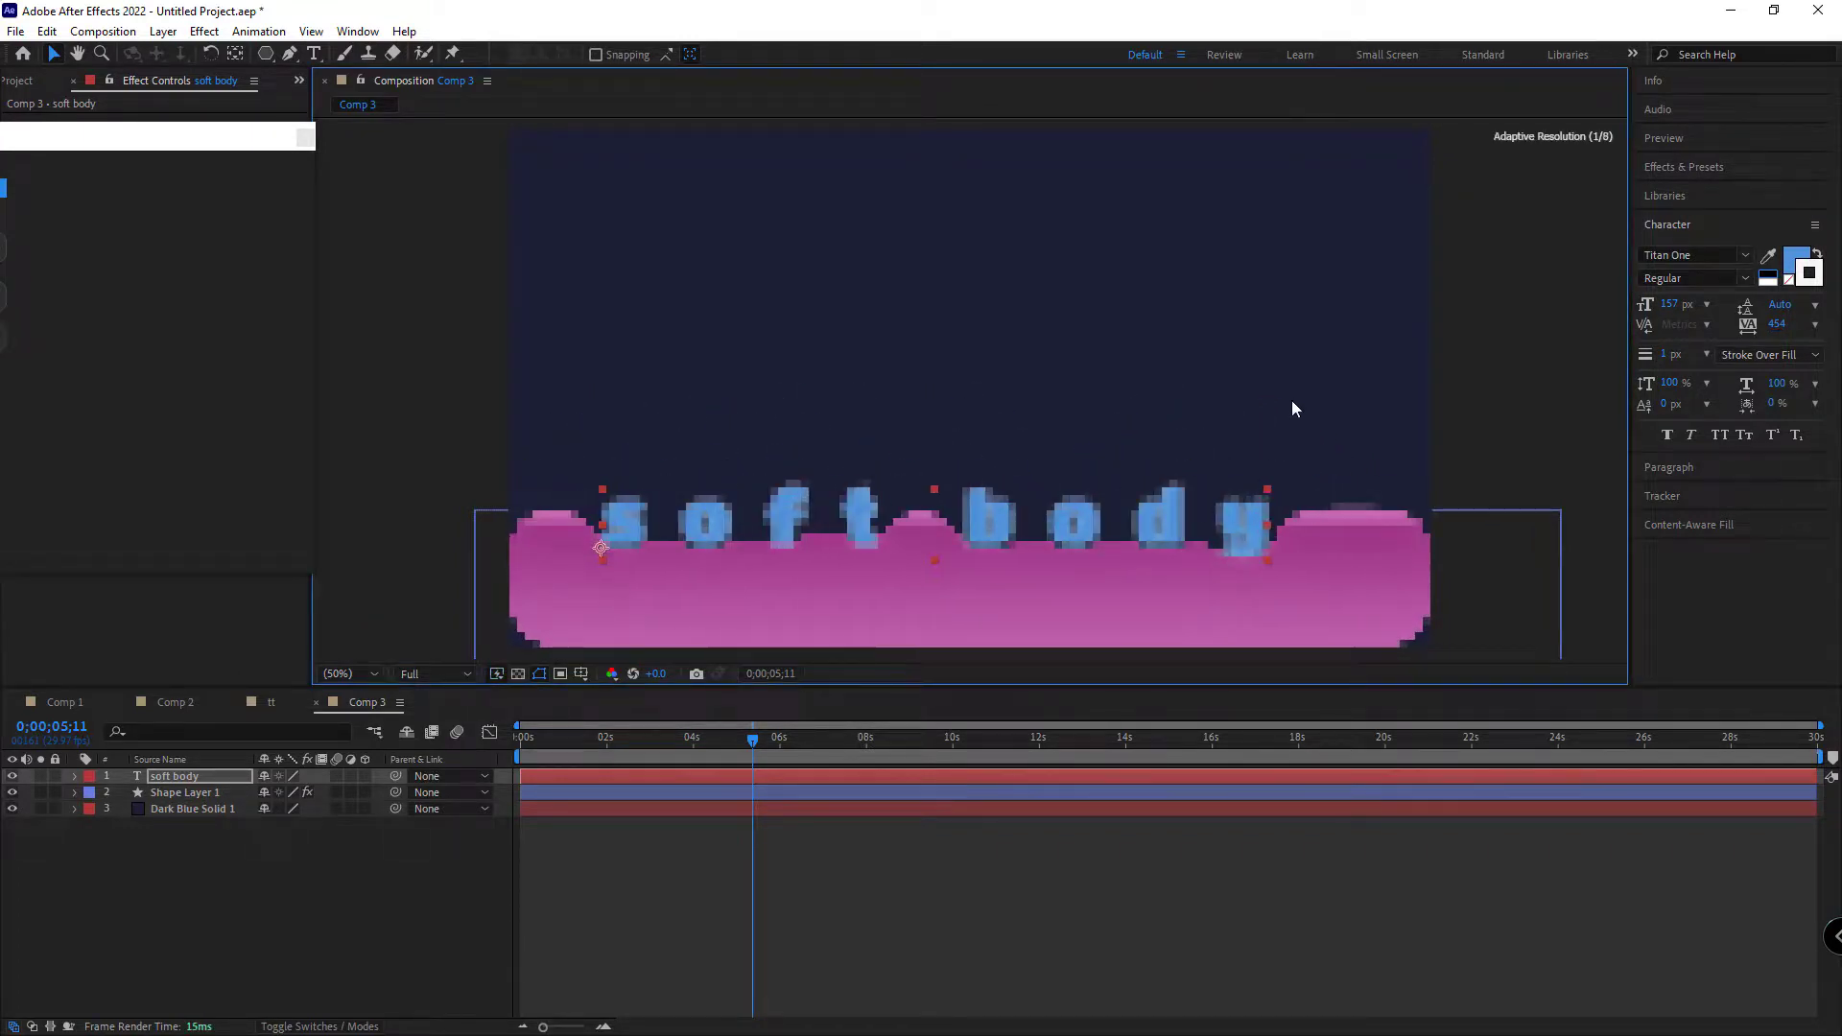